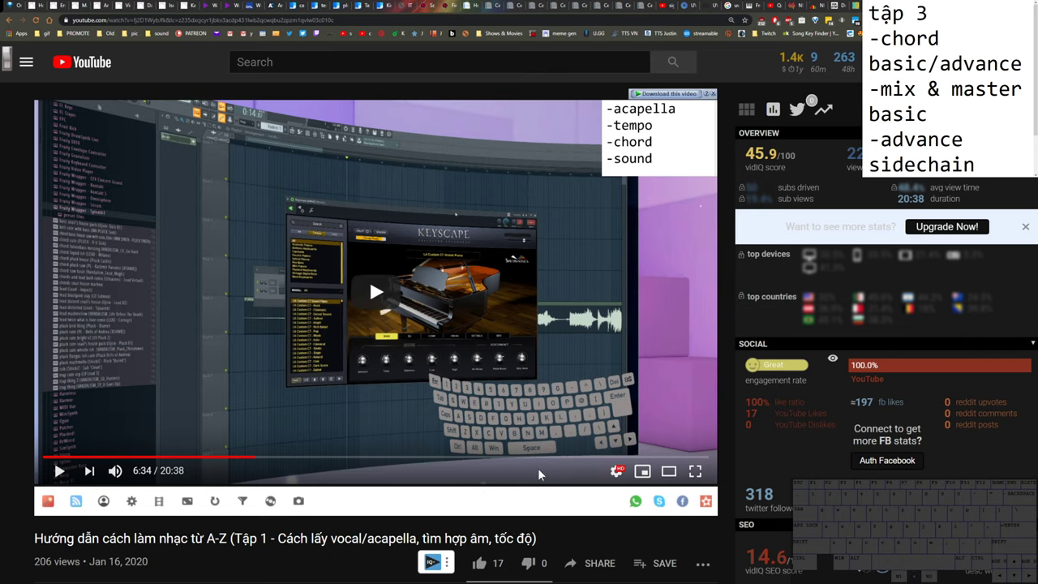
{"action": "scroll", "coordinate": [503, 487], "scroll_direction": "down", "scroll_amount": 5}
{"action": "scroll", "coordinate": [438, 487], "scroll_direction": "up", "scroll_amount": 4}
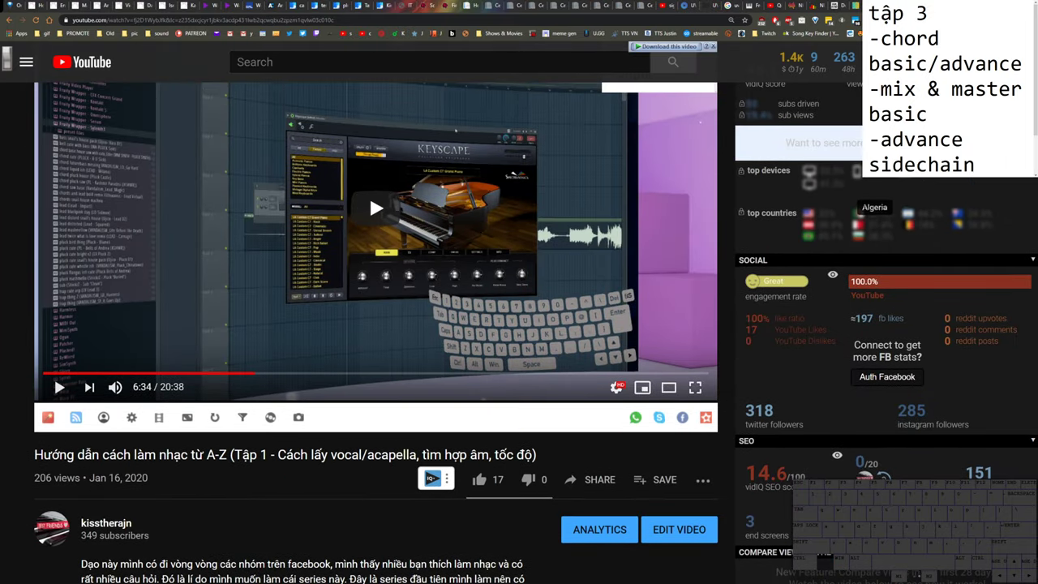
{"action": "mouse_move", "coordinate": [747, 282]}
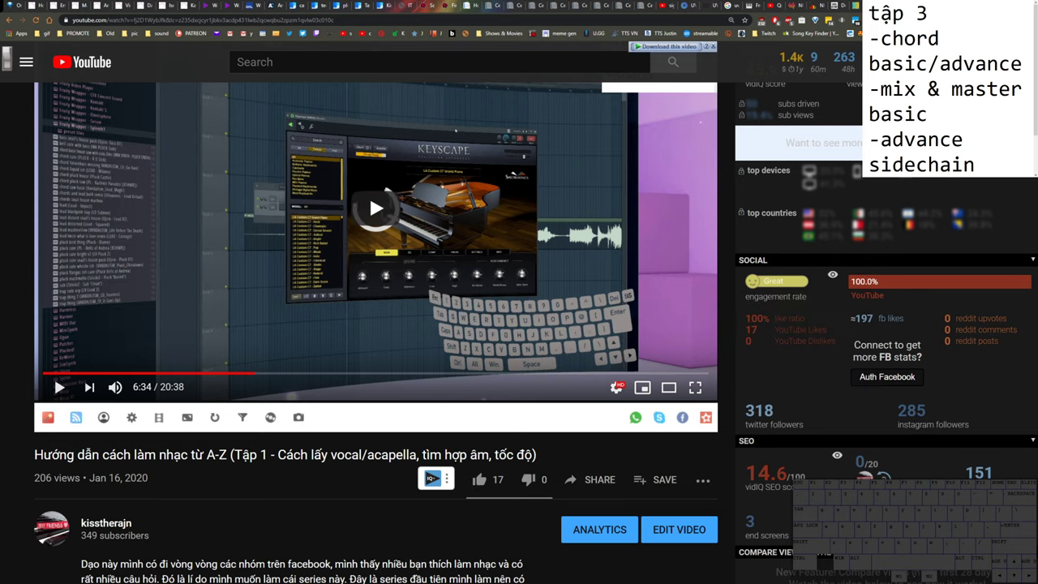
Step: Switch to the FL Studio Việt Nam Facebook group and read through the Tập 1 tutorial post and its comments
{"action": "key", "text": "ctrl+Tab"}
{"action": "left_click", "coordinate": [735, 229]}
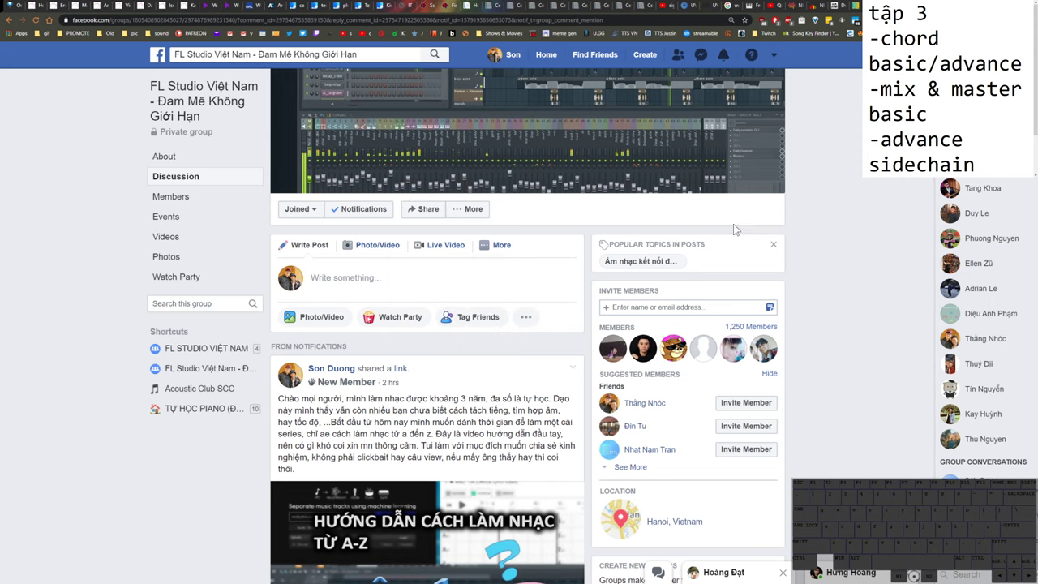
{"action": "scroll", "coordinate": [128, 244], "scroll_direction": "down", "scroll_amount": 3}
{"action": "scroll", "coordinate": [128, 244], "scroll_direction": "down", "scroll_amount": 2}
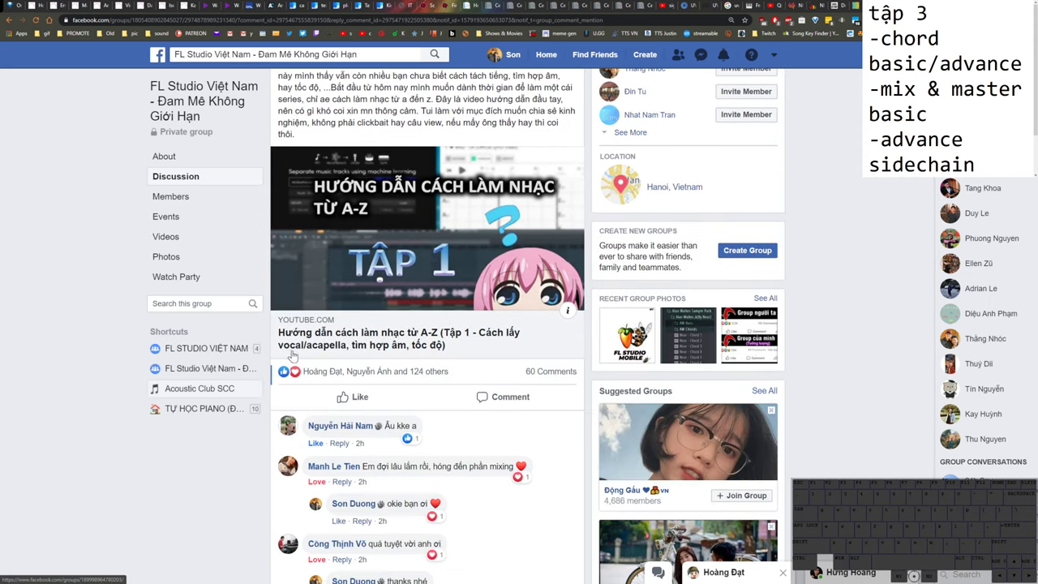
{"action": "scroll", "coordinate": [128, 244], "scroll_direction": "up", "scroll_amount": 2}
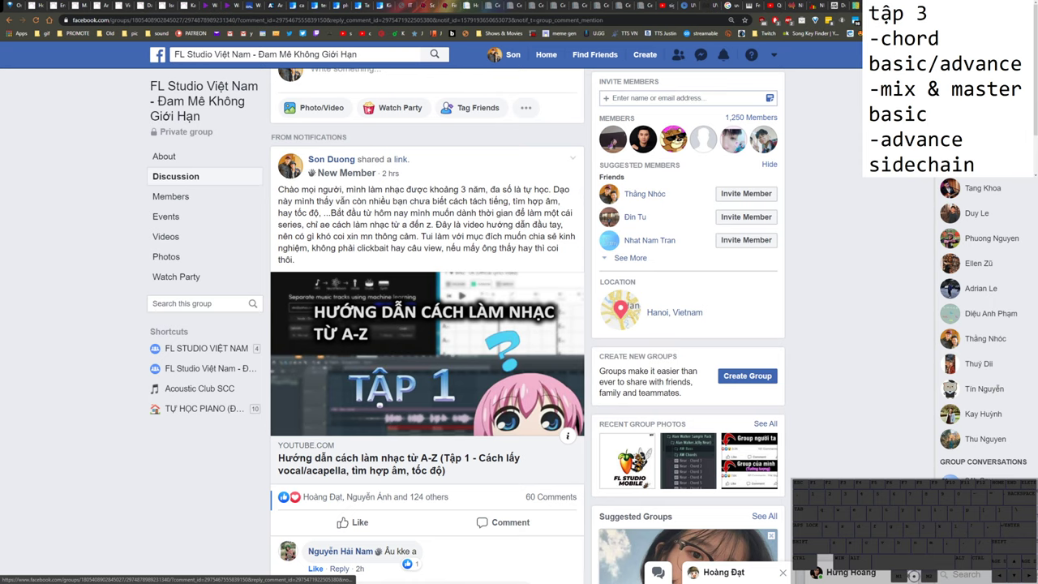
{"action": "scroll", "coordinate": [183, 194], "scroll_direction": "up", "scroll_amount": 2}
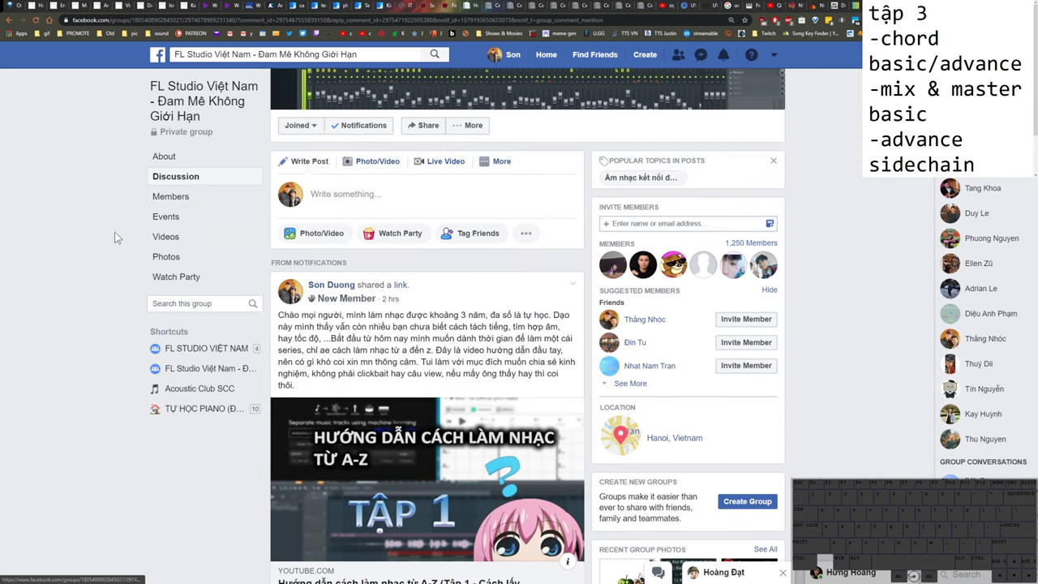
{"action": "scroll", "coordinate": [473, 352], "scroll_direction": "down", "scroll_amount": 2}
{"action": "scroll", "coordinate": [473, 354], "scroll_direction": "down", "scroll_amount": 2}
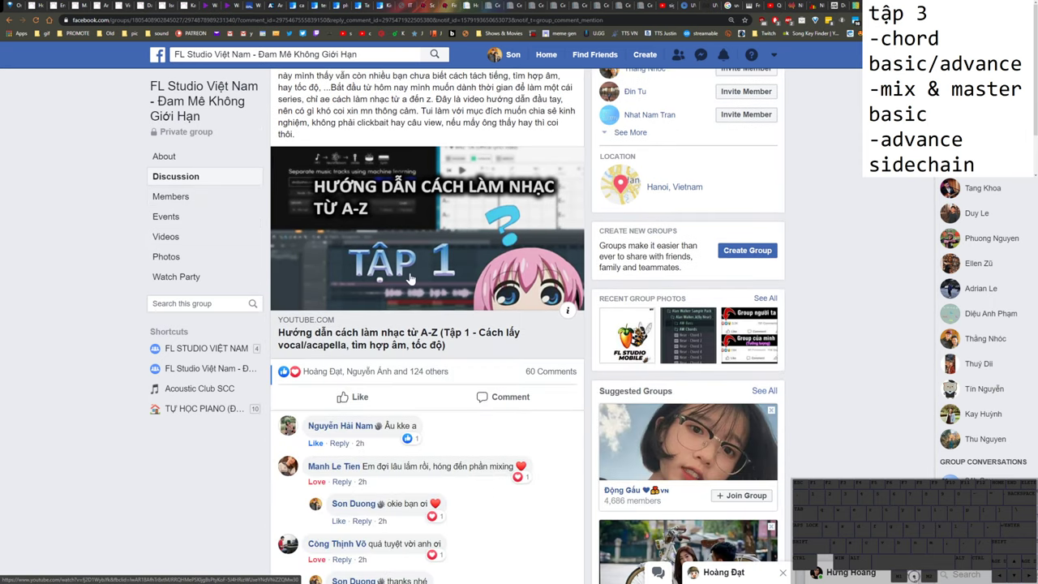
{"action": "scroll", "coordinate": [414, 188], "scroll_direction": "up", "scroll_amount": 1}
{"action": "scroll", "coordinate": [414, 187], "scroll_direction": "down", "scroll_amount": 3}
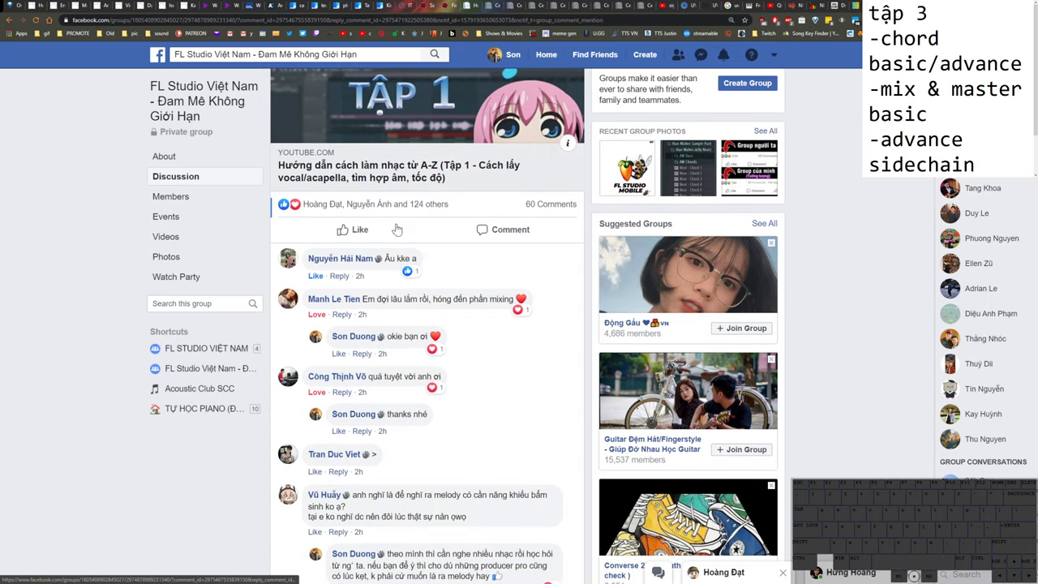
{"action": "scroll", "coordinate": [395, 196], "scroll_direction": "down", "scroll_amount": 2}
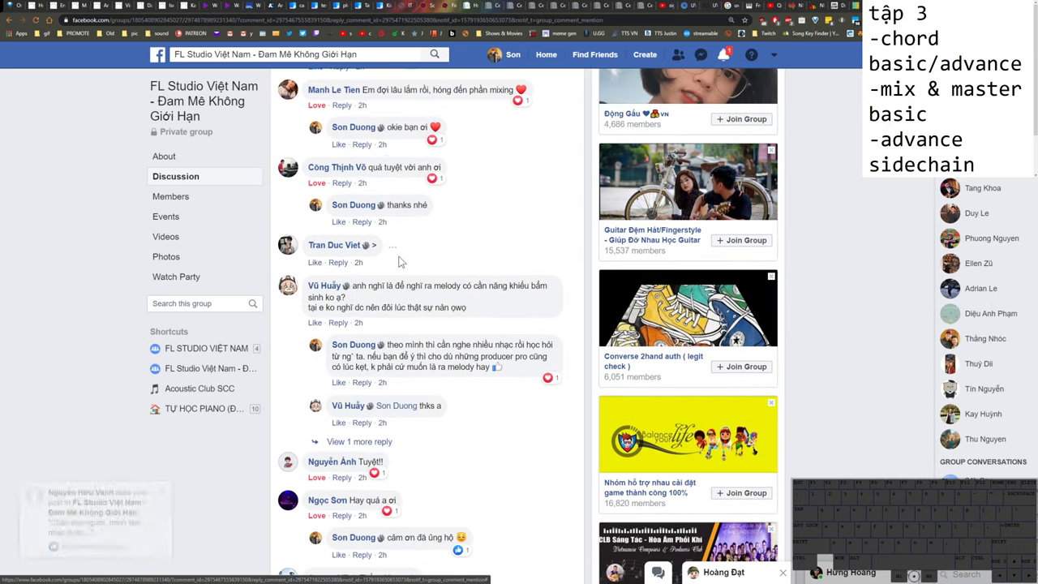
{"action": "scroll", "coordinate": [400, 262], "scroll_direction": "down", "scroll_amount": 3}
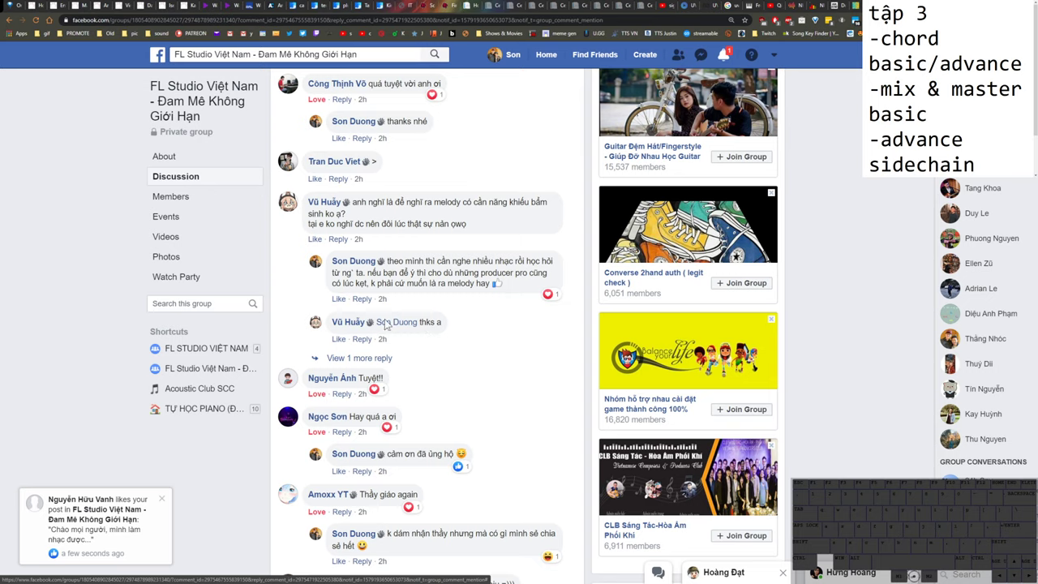
{"action": "scroll", "coordinate": [532, 325], "scroll_direction": "down", "scroll_amount": 3}
{"action": "scroll", "coordinate": [519, 330], "scroll_direction": "down", "scroll_amount": 3}
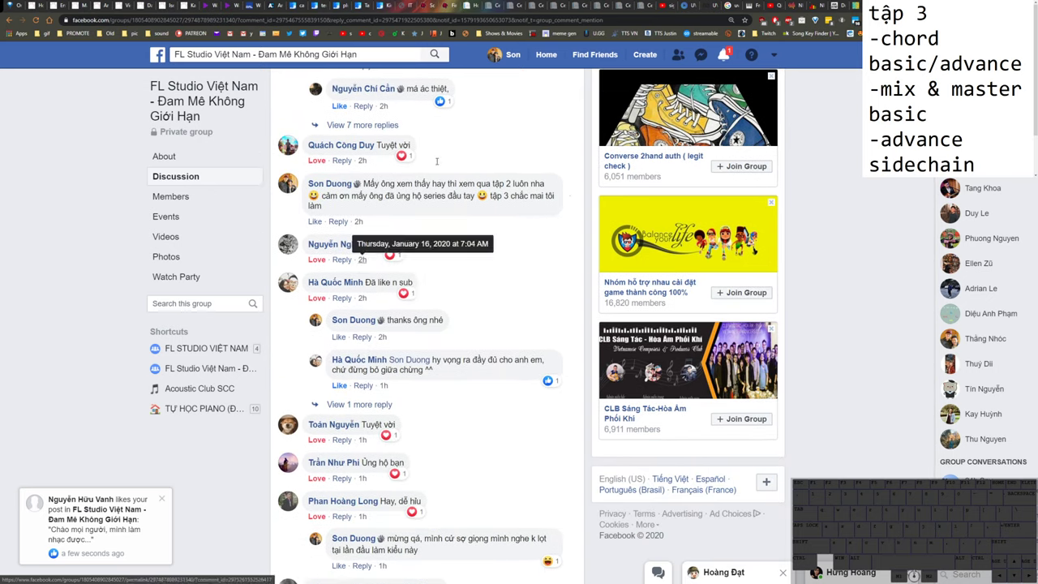
{"action": "scroll", "coordinate": [487, 308], "scroll_direction": "down", "scroll_amount": 3}
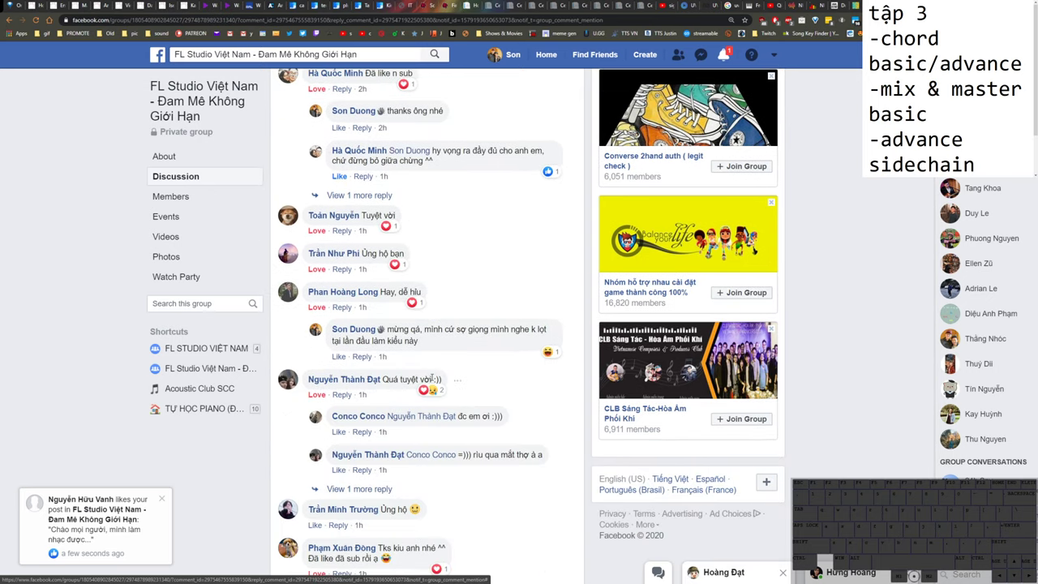
{"action": "scroll", "coordinate": [477, 381], "scroll_direction": "down", "scroll_amount": 5}
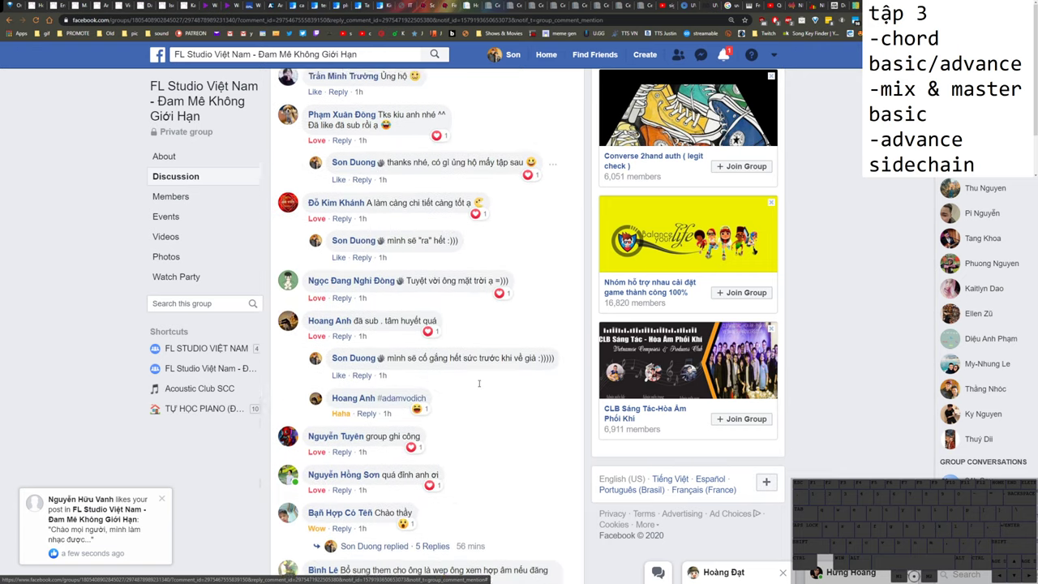
{"action": "scroll", "coordinate": [478, 382], "scroll_direction": "down", "scroll_amount": 3}
{"action": "scroll", "coordinate": [399, 179], "scroll_direction": "up", "scroll_amount": 2}
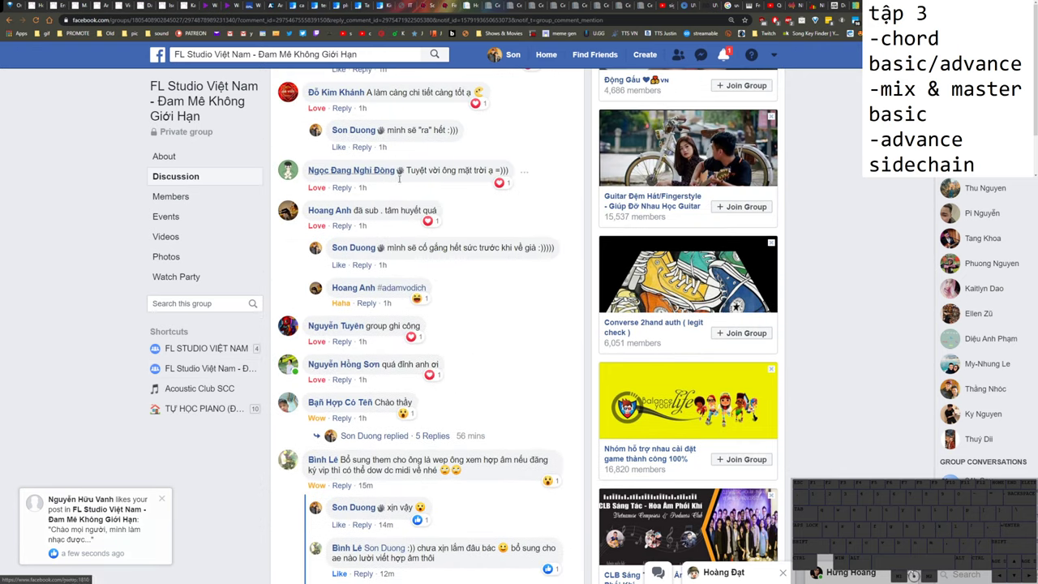
{"action": "scroll", "coordinate": [563, 317], "scroll_direction": "up", "scroll_amount": 5}
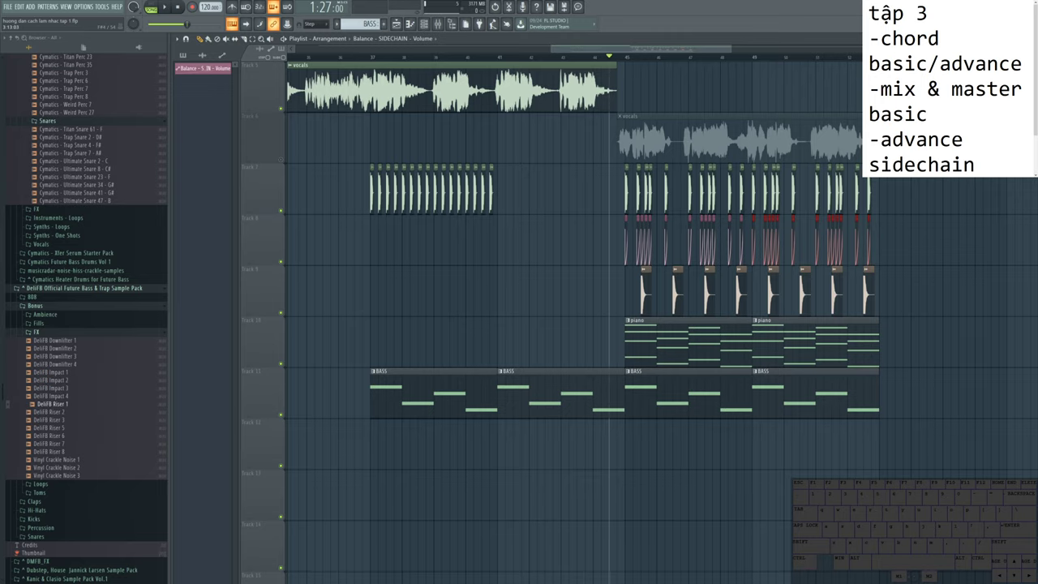
Step: Switch to FL Studio and open the first piano clip on Track 10 in the piano roll
{"action": "scroll", "coordinate": [758, 399], "scroll_direction": "up", "scroll_amount": 5}
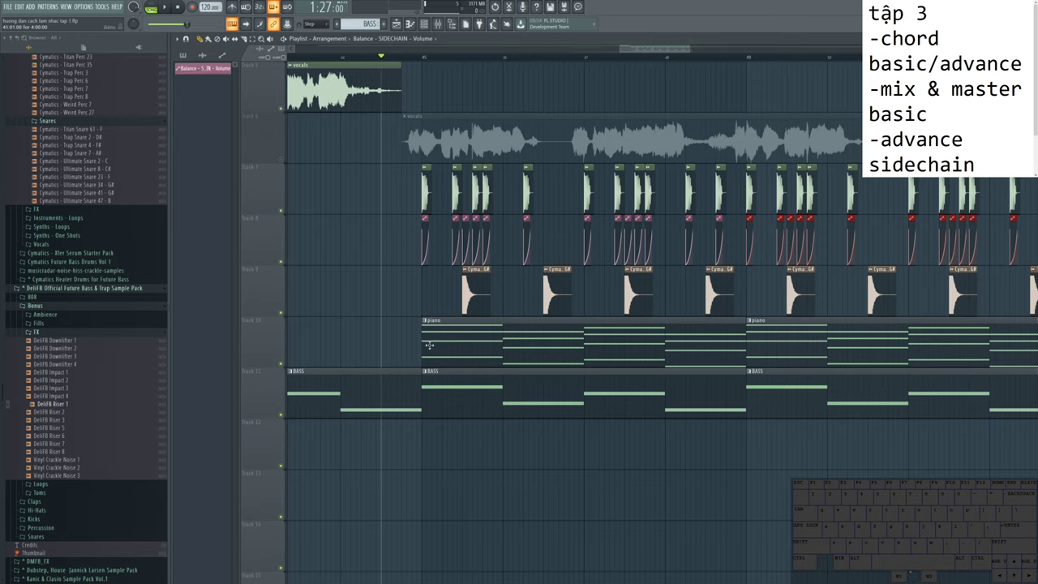
{"action": "double_click", "coordinate": [508, 349]}
{"action": "key", "text": "F6"}
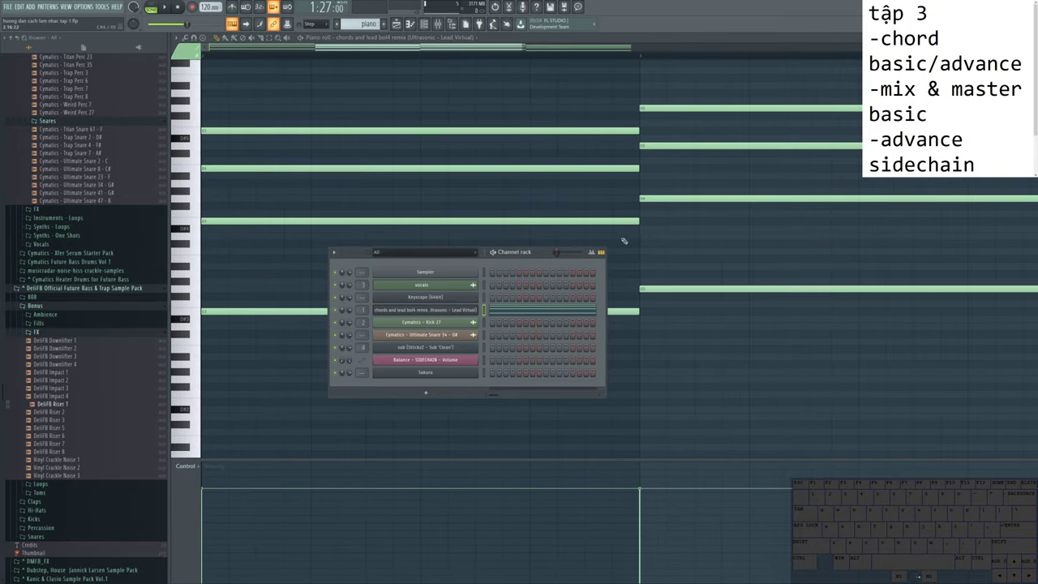
{"action": "key", "text": "F6"}
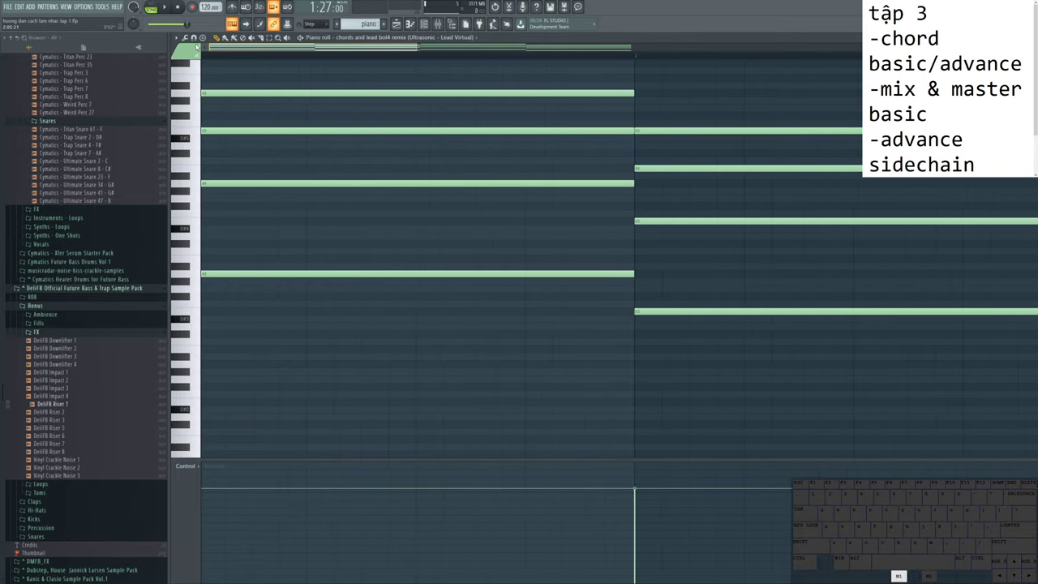
Step: Examine how the notes of the four one-bar chords in the piano pattern are stacked
{"action": "scroll", "coordinate": [431, 211], "scroll_direction": "down", "scroll_amount": 2}
{"action": "scroll", "coordinate": [360, 229], "scroll_direction": "up", "scroll_amount": 1}
{"action": "scroll", "coordinate": [359, 230], "scroll_direction": "up", "scroll_amount": 3}
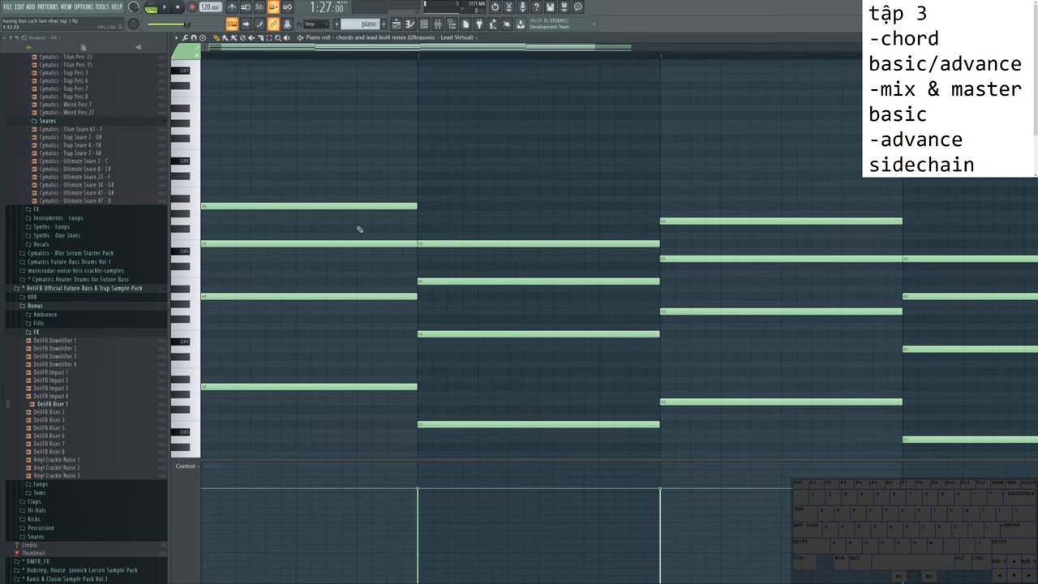
{"action": "scroll", "coordinate": [370, 268], "scroll_direction": "down", "scroll_amount": 2}
{"action": "scroll", "coordinate": [406, 296], "scroll_direction": "down", "scroll_amount": 2}
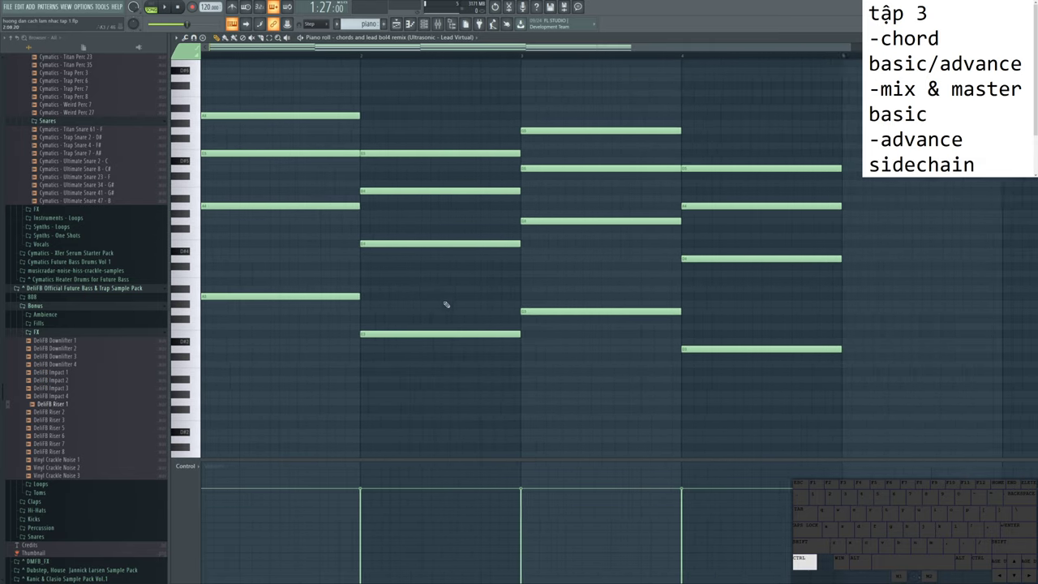
{"action": "scroll", "coordinate": [303, 297], "scroll_direction": "up", "scroll_amount": 1}
{"action": "scroll", "coordinate": [215, 222], "scroll_direction": "up", "scroll_amount": 3}
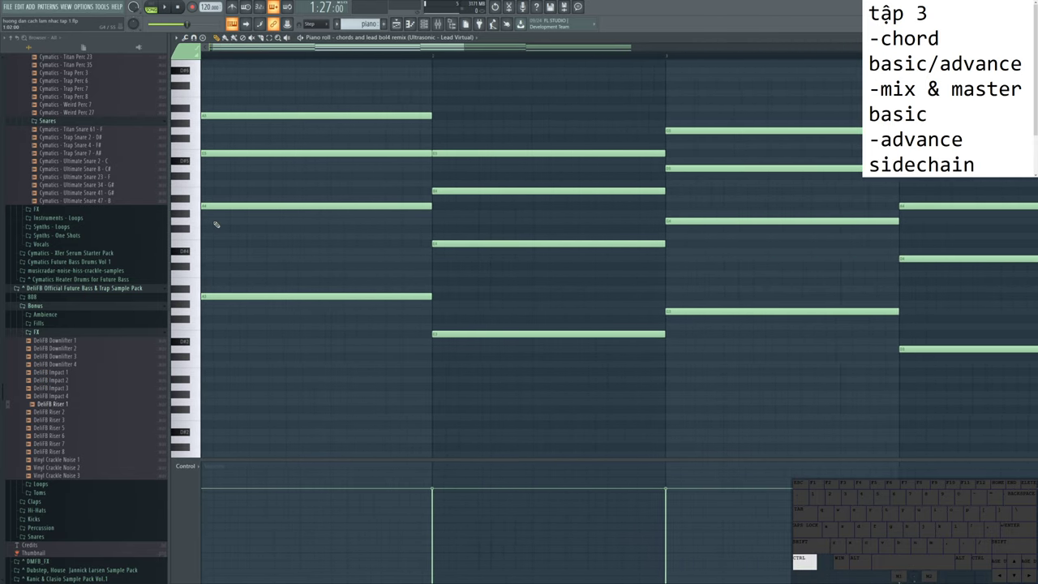
{"action": "scroll", "coordinate": [394, 235], "scroll_direction": "down", "scroll_amount": 3}
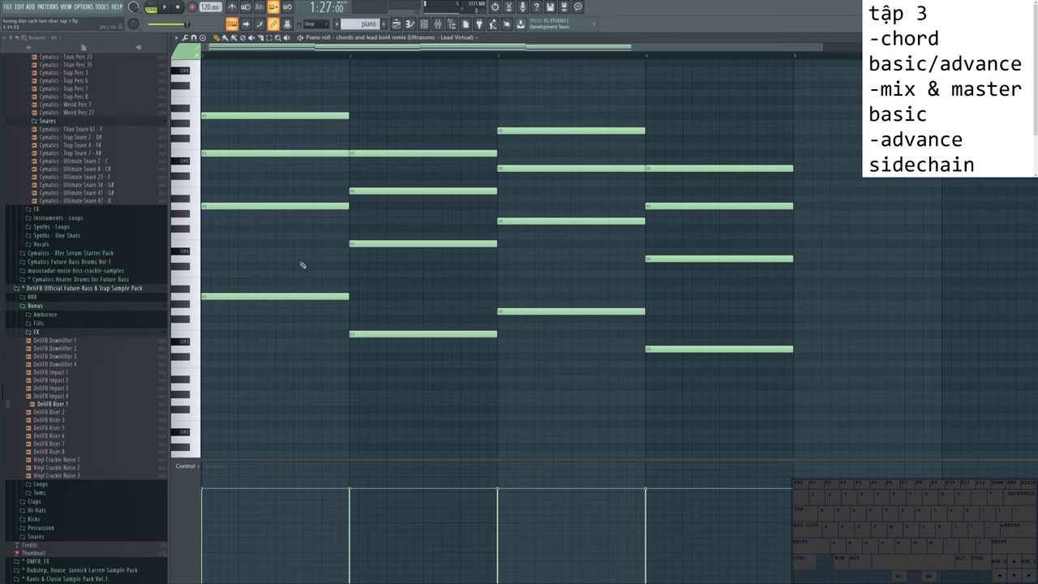
{"action": "scroll", "coordinate": [232, 248], "scroll_direction": "up", "scroll_amount": 4}
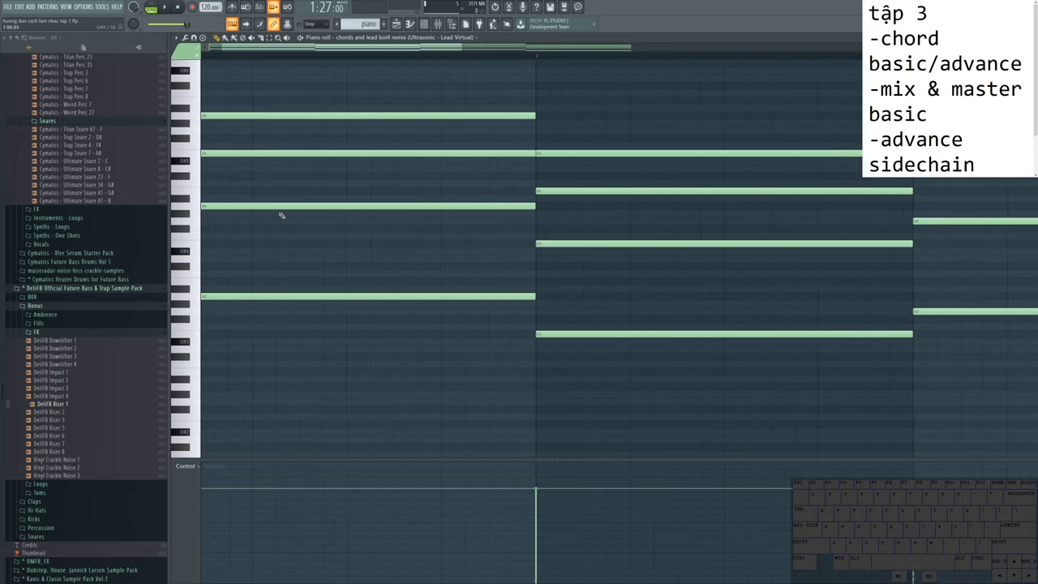
{"action": "scroll", "coordinate": [216, 49], "scroll_direction": "down", "scroll_amount": 4}
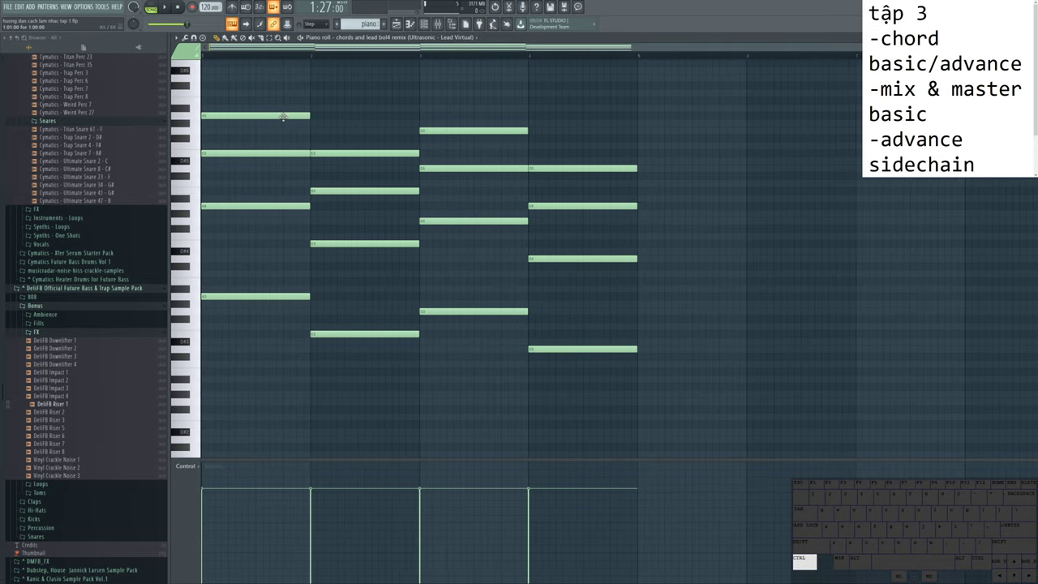
{"action": "scroll", "coordinate": [499, 51], "scroll_direction": "up", "scroll_amount": 3}
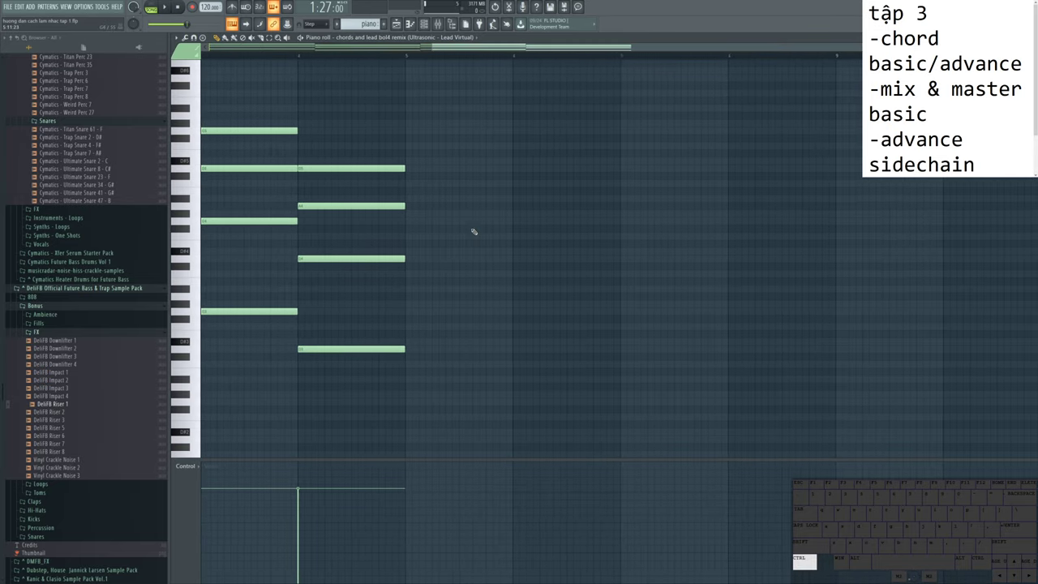
{"action": "scroll", "coordinate": [544, 232], "scroll_direction": "down", "scroll_amount": 3}
{"action": "scroll", "coordinate": [238, 233], "scroll_direction": "up", "scroll_amount": 4}
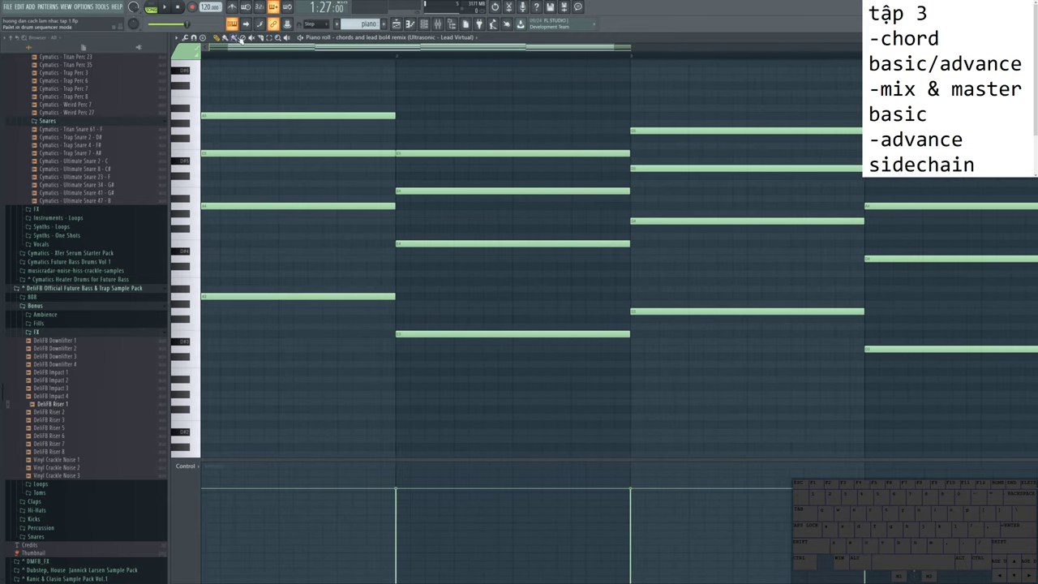
{"action": "scroll", "coordinate": [209, 292], "scroll_direction": "up", "scroll_amount": 2}
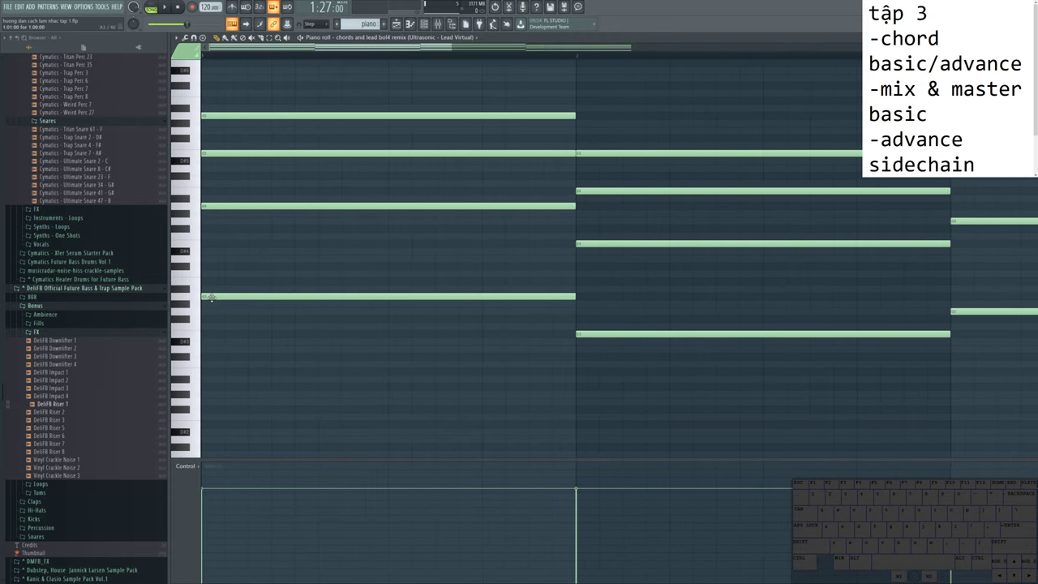
Step: Add a one-bar C5 note to the first chord and select its A4, C5 and E5 notes
{"action": "left_click", "coordinate": [188, 204]}
{"action": "left_click", "coordinate": [217, 184]}
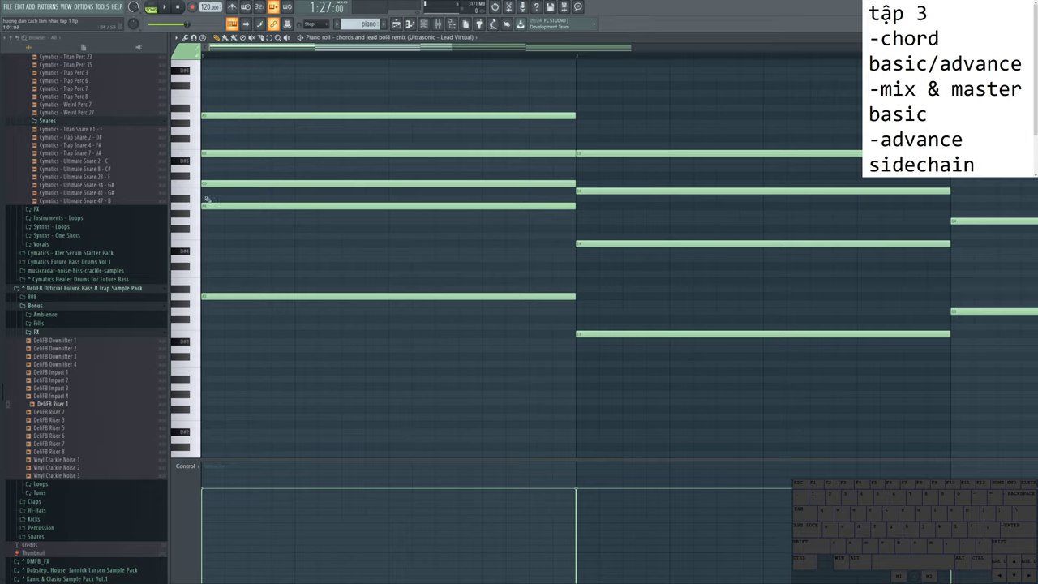
{"action": "left_click", "coordinate": [209, 153], "text": "ctrl"}
{"action": "left_click", "coordinate": [207, 183], "text": "ctrl"}
{"action": "left_click", "coordinate": [205, 206], "text": "ctrl"}
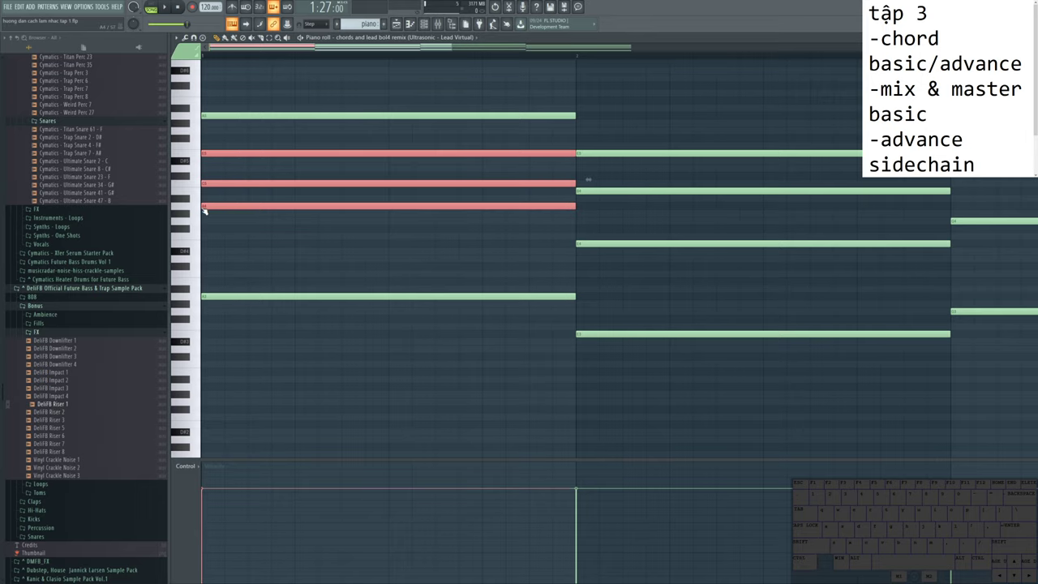
Step: Add a one-bar B4 note to the third chord and select its G4, B4 and D5 notes
{"action": "scroll", "coordinate": [398, 289], "scroll_direction": "down", "scroll_amount": 2}
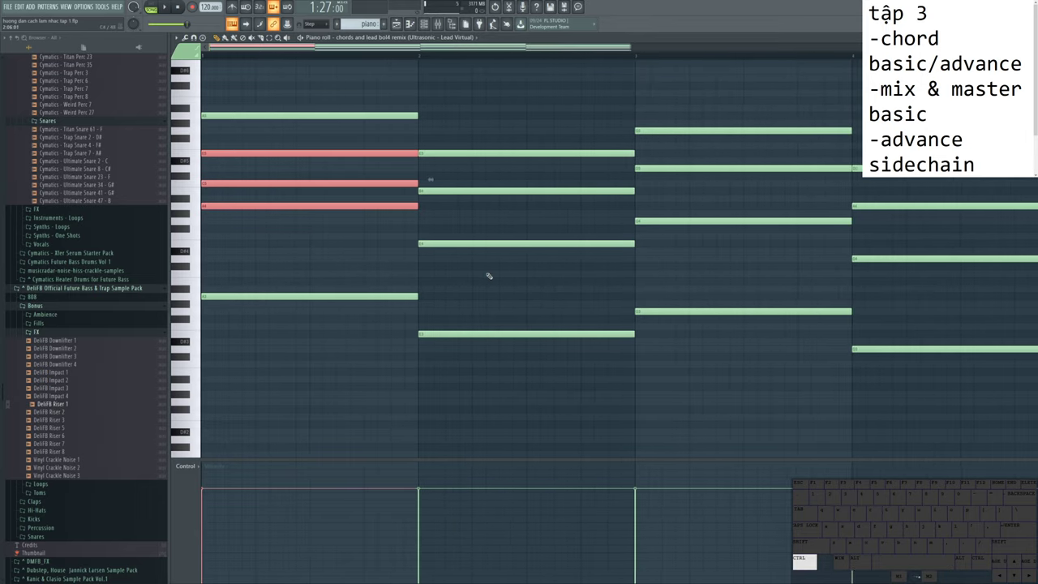
{"action": "scroll", "coordinate": [393, 267], "scroll_direction": "down", "scroll_amount": 1}
{"action": "scroll", "coordinate": [510, 274], "scroll_direction": "up", "scroll_amount": 3}
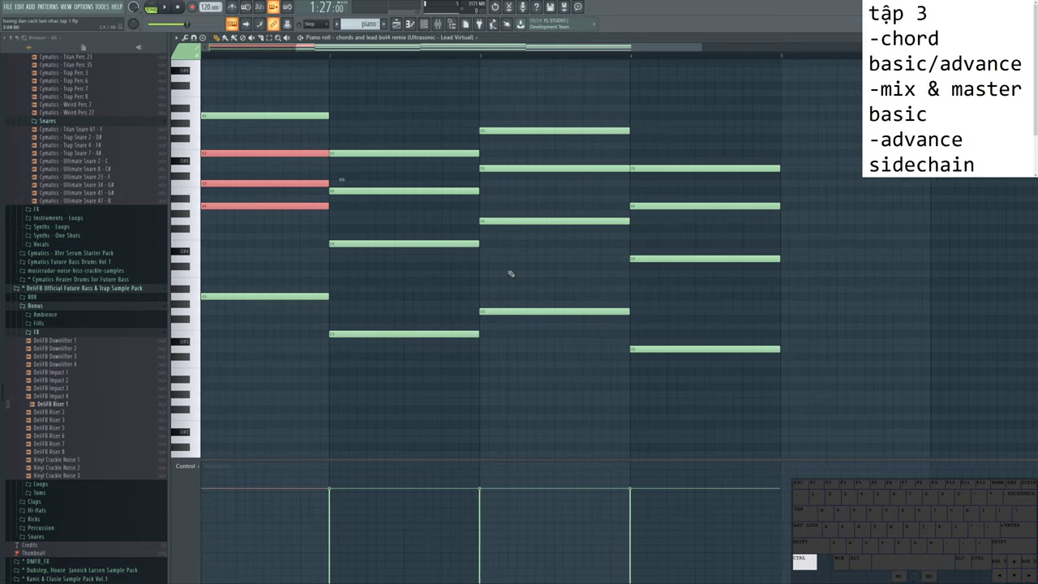
{"action": "scroll", "coordinate": [486, 223], "scroll_direction": "up", "scroll_amount": 3}
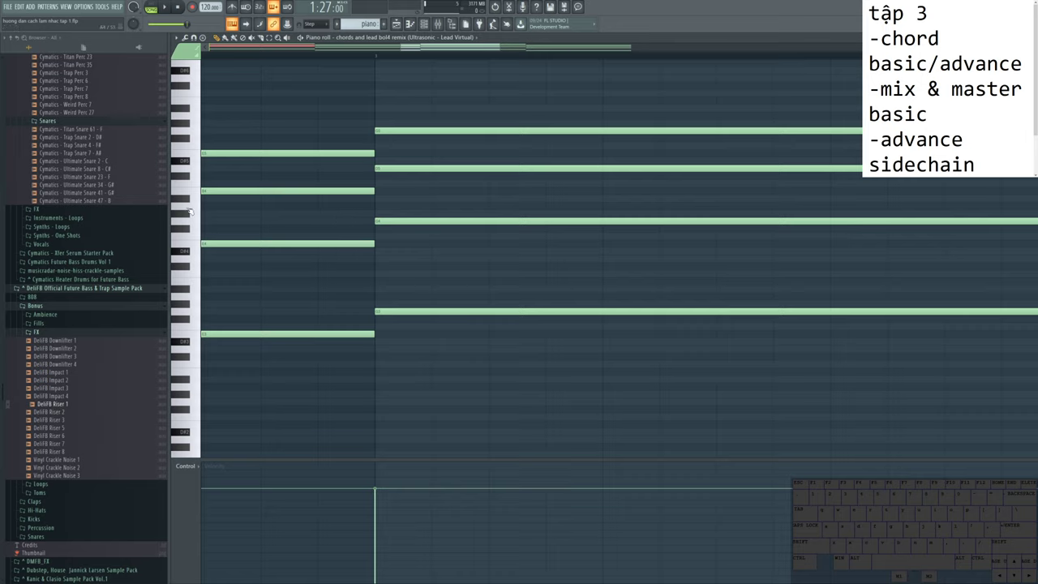
{"action": "left_click", "coordinate": [378, 191]}
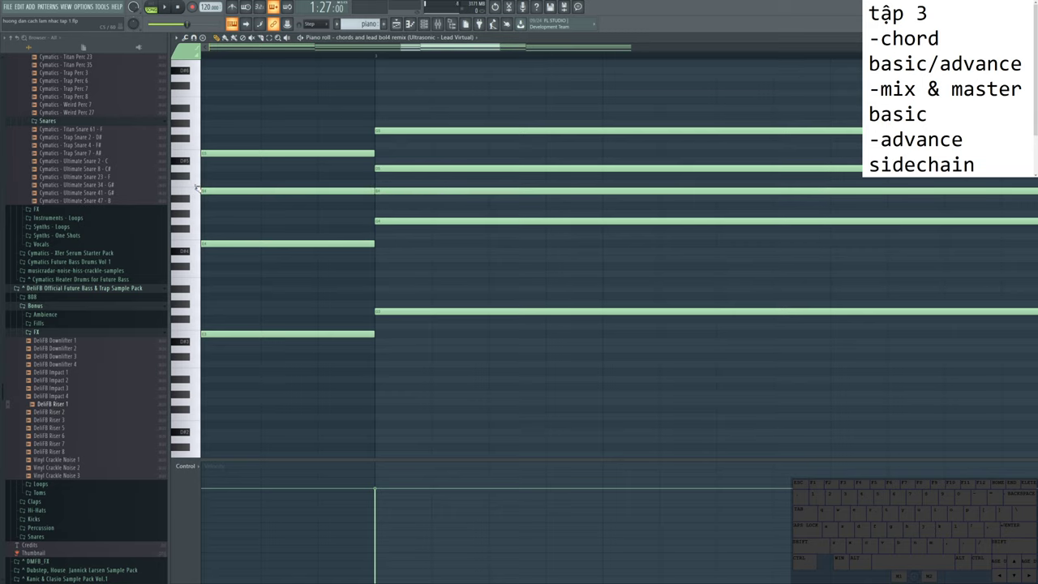
{"action": "left_click", "coordinate": [389, 168], "text": "ctrl"}
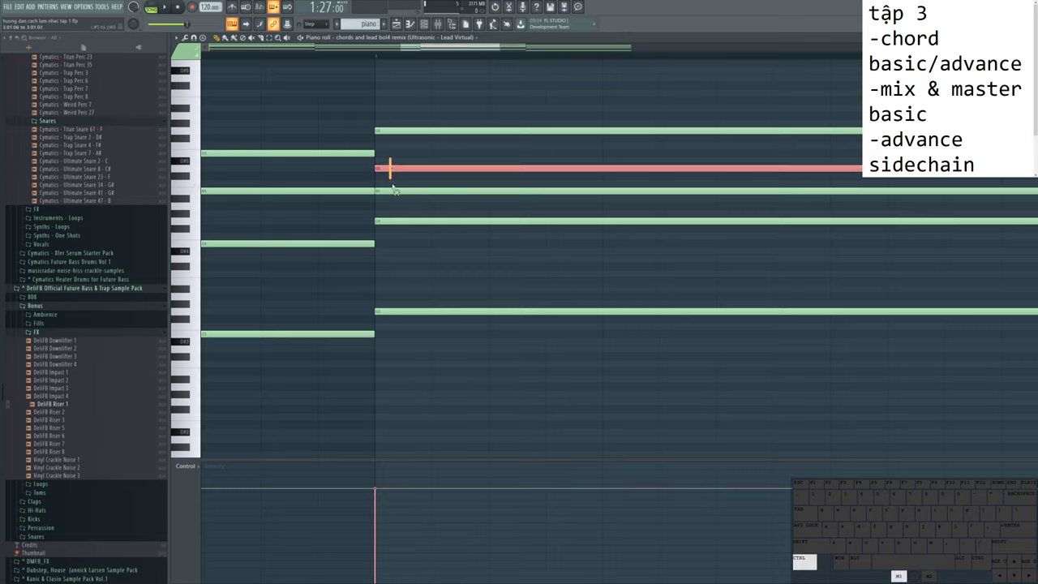
{"action": "left_click_drag", "start_coordinate": [394, 189], "coordinate": [393, 232]}
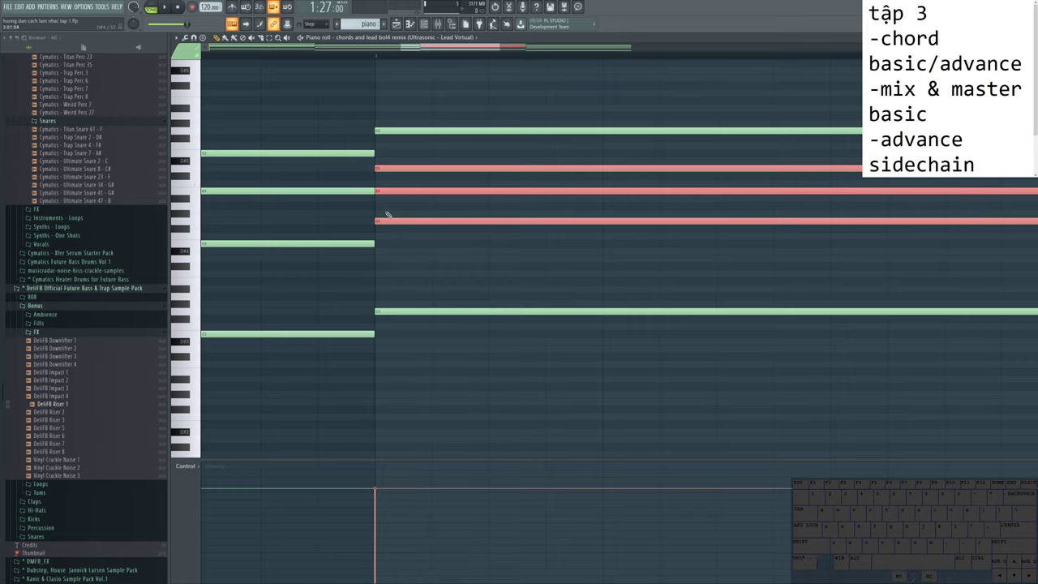
Step: Delete the C5 note from the first chord and the B4 note from the third chord
{"action": "scroll", "coordinate": [391, 170], "scroll_direction": "down", "scroll_amount": 5}
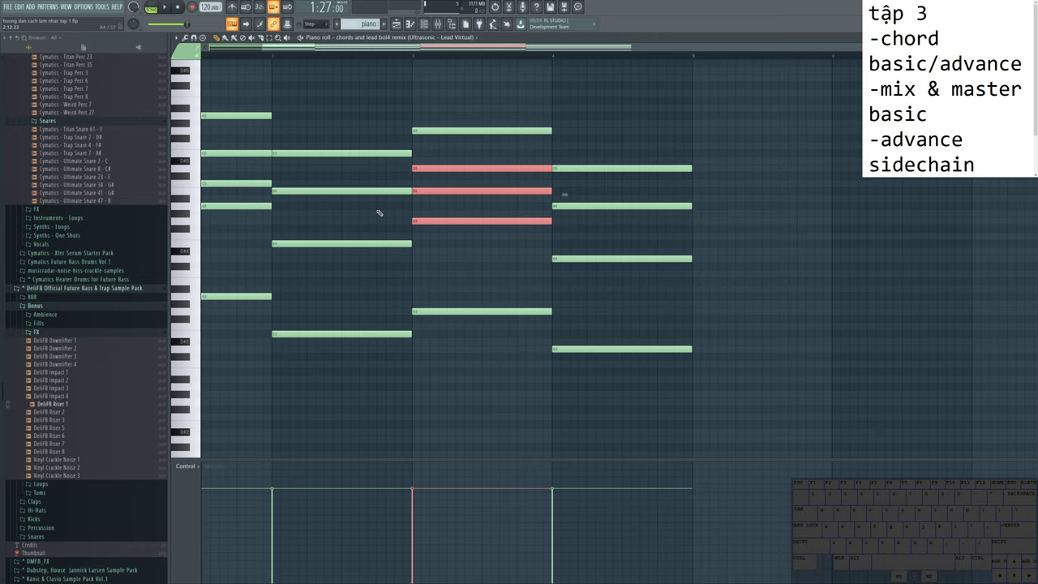
{"action": "scroll", "coordinate": [338, 94], "scroll_direction": "left", "scroll_amount": 2}
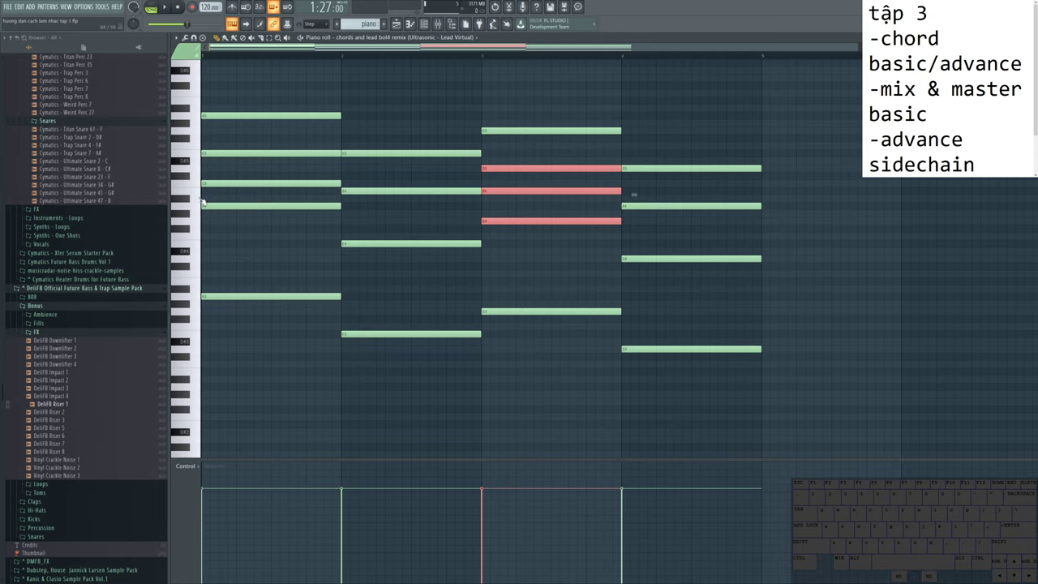
{"action": "scroll", "coordinate": [203, 203], "scroll_direction": "up", "scroll_amount": 5}
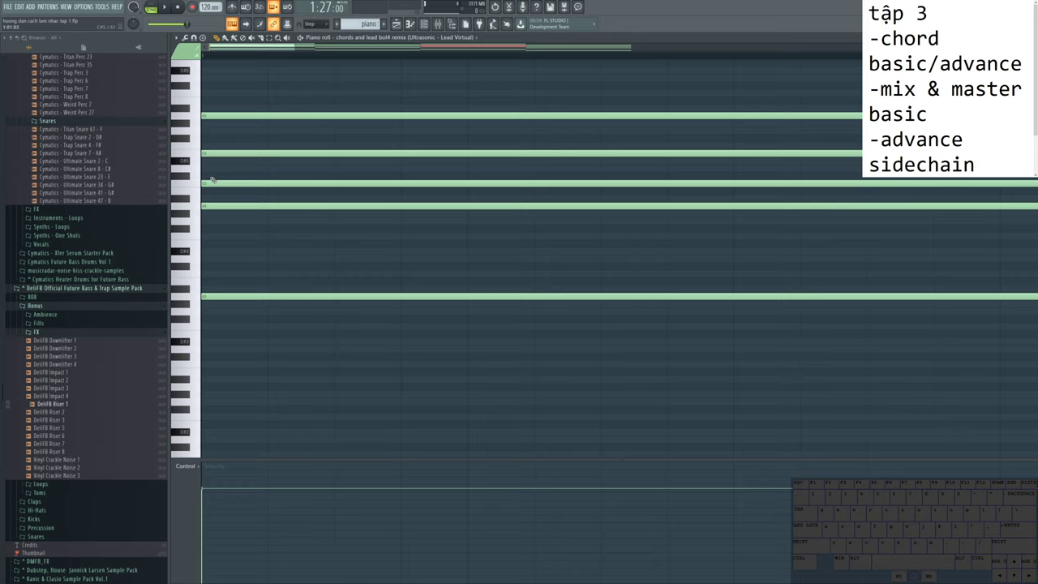
{"action": "key", "text": "ctrl"}
{"action": "scroll", "coordinate": [267, 343], "scroll_direction": "down", "scroll_amount": 4}
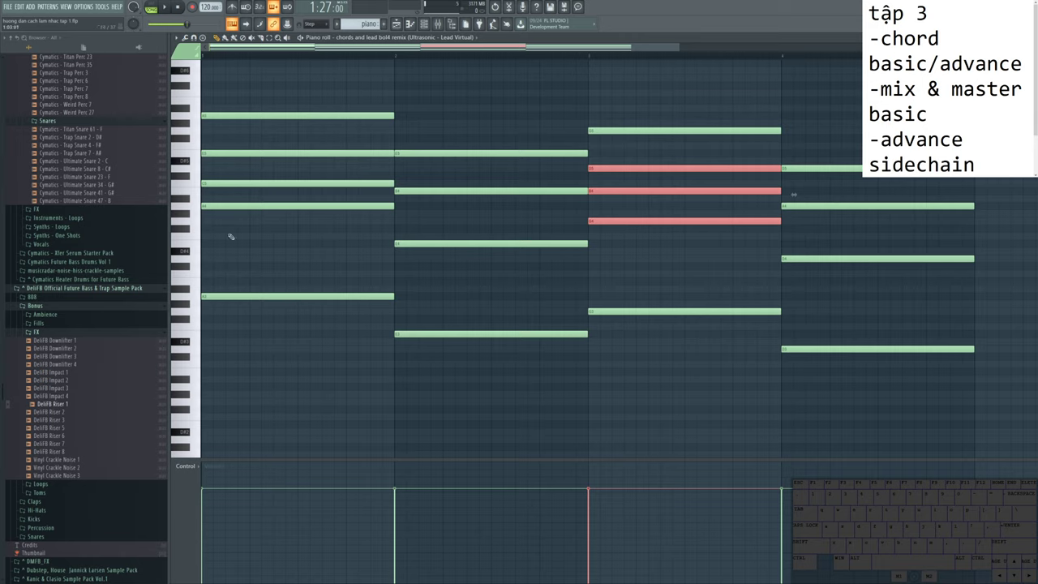
{"action": "right_click", "coordinate": [241, 183]}
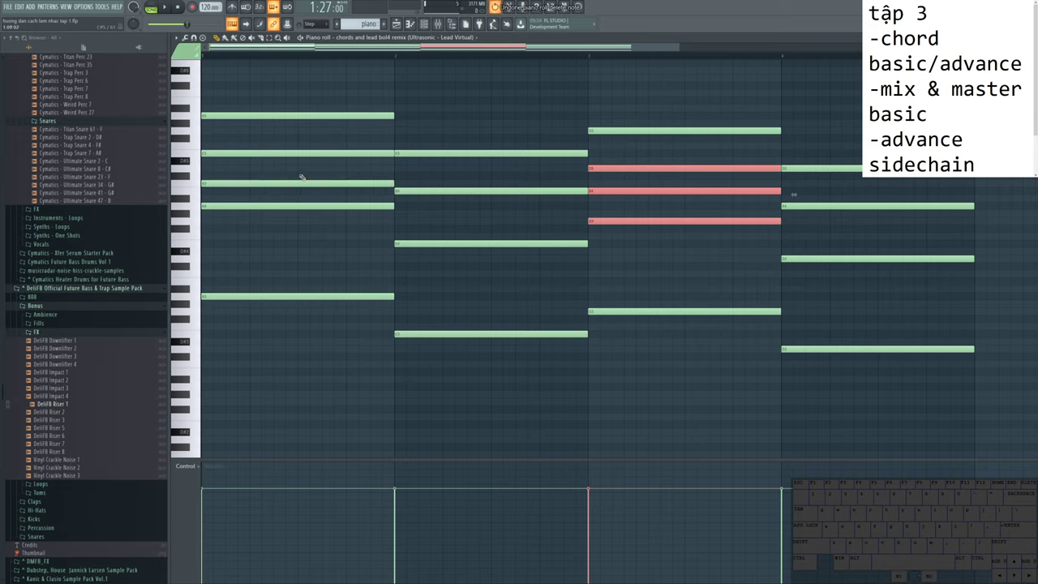
{"action": "key", "text": "ctrl+z"}
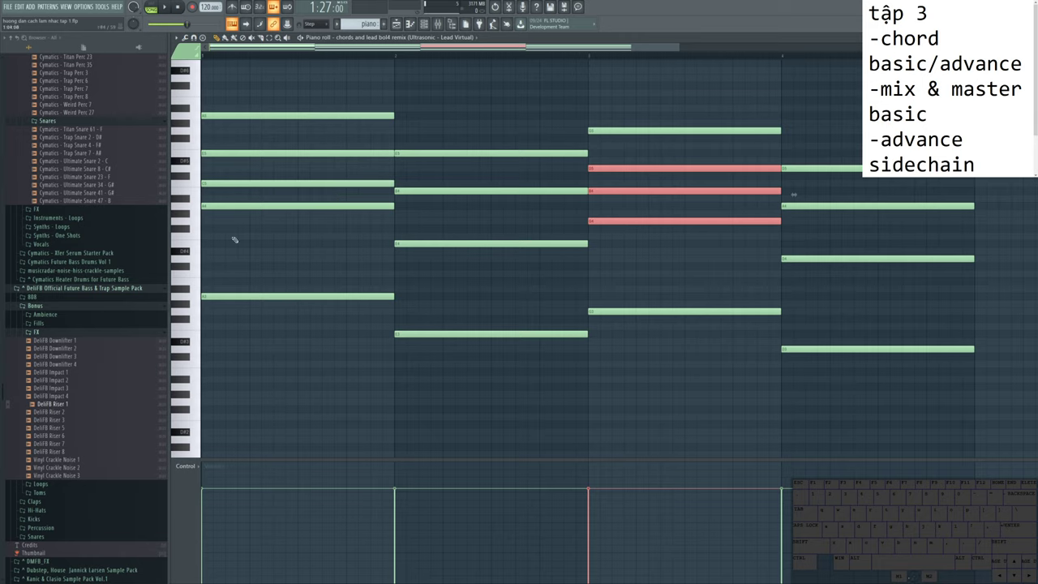
{"action": "right_click", "coordinate": [230, 184]}
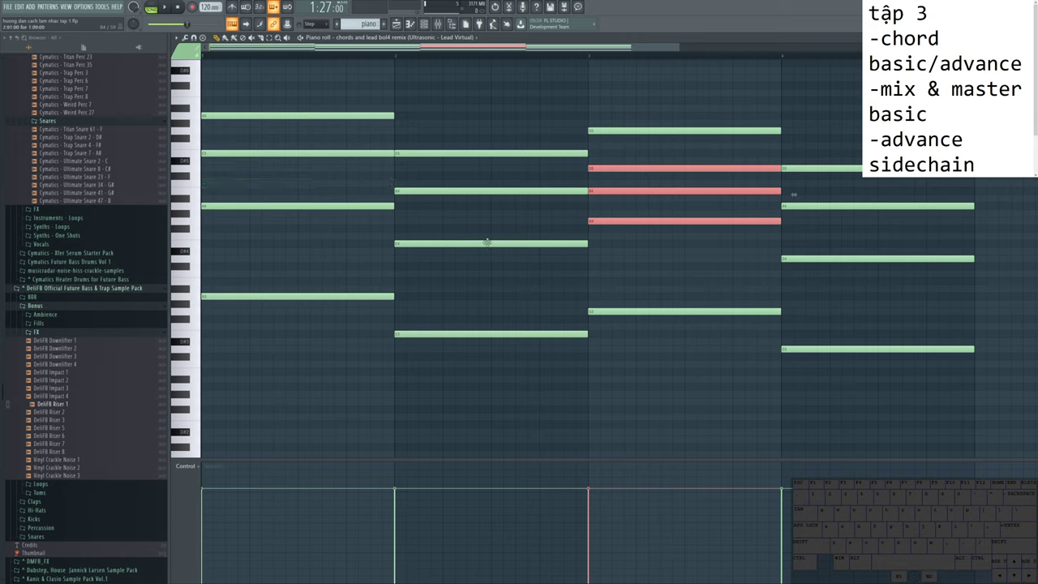
{"action": "right_click", "coordinate": [617, 190]}
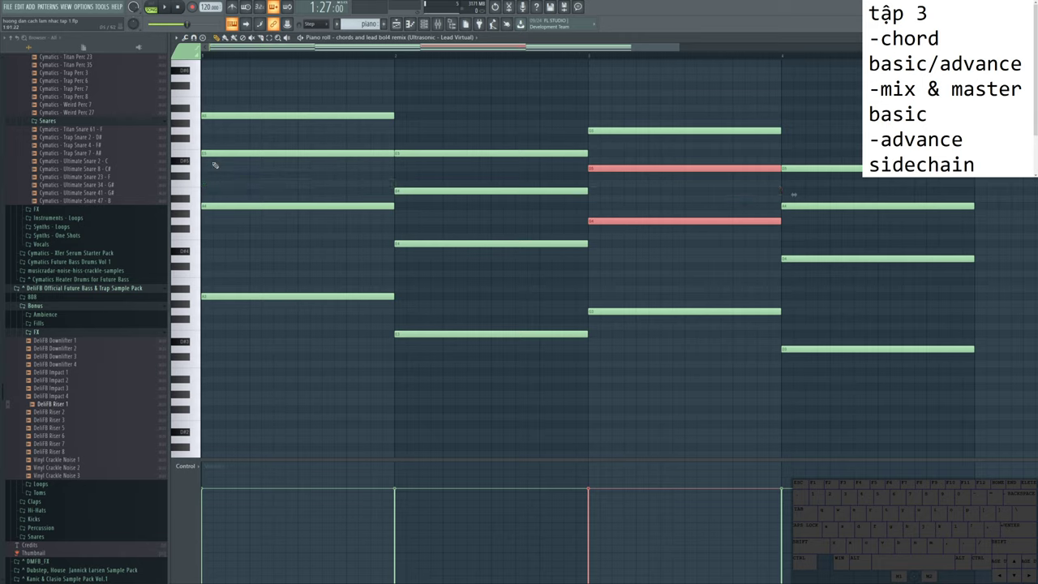
Step: Select the first chord's notes, view the piano and bass clips in the playlist, and reopen the first piano clip
{"action": "left_click_drag", "start_coordinate": [274, 89], "coordinate": [302, 388]}
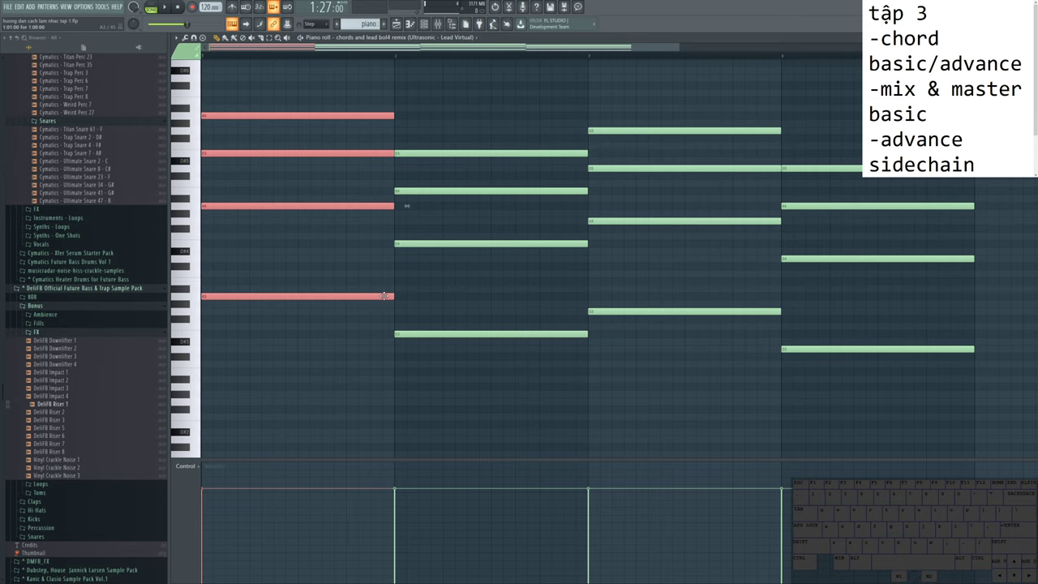
{"action": "key", "text": "F5"}
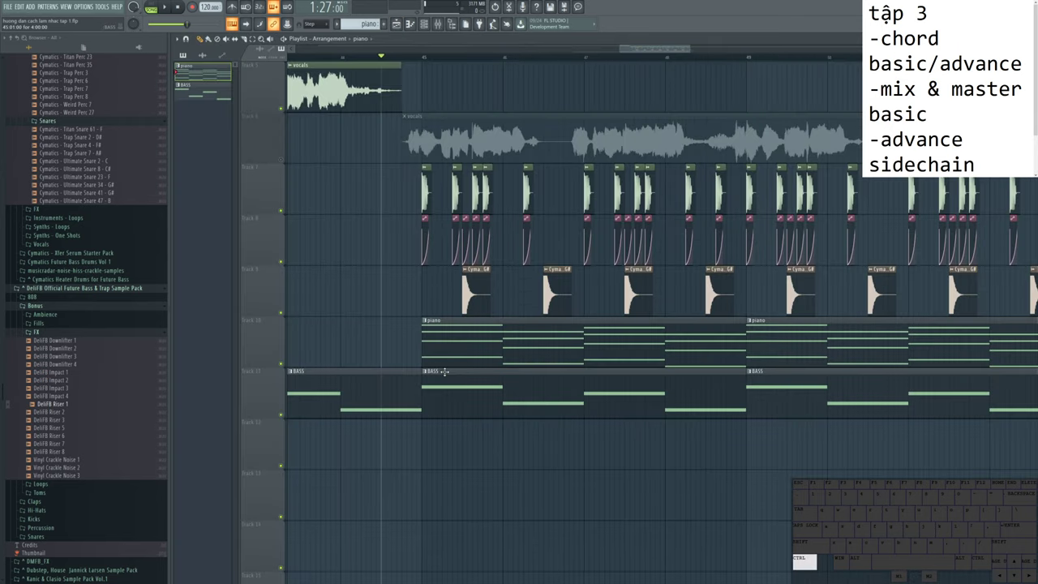
{"action": "scroll", "coordinate": [422, 334], "scroll_direction": "up", "scroll_amount": 3}
{"action": "double_click", "coordinate": [551, 357]}
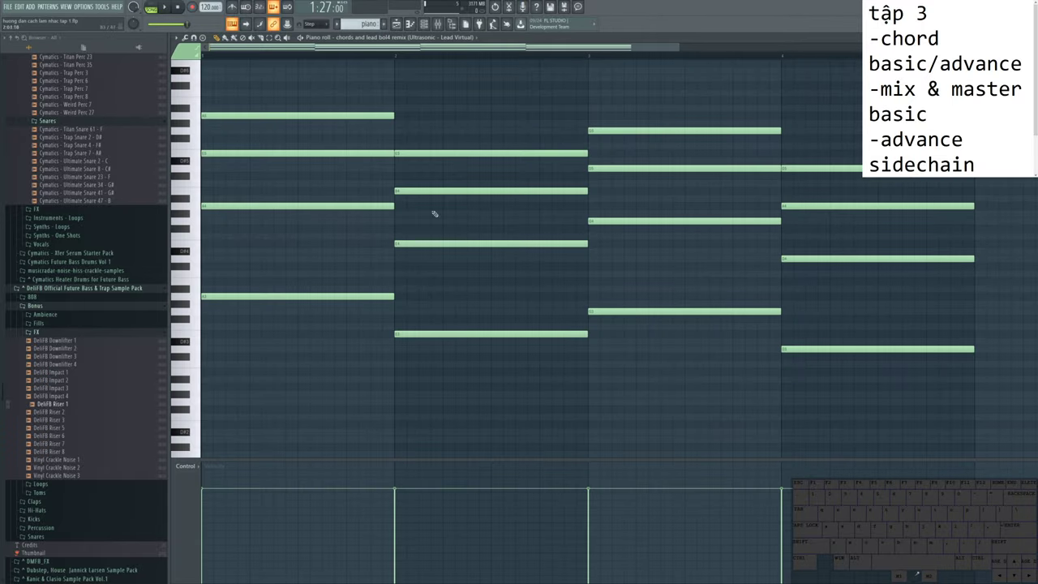
Step: Add one-bar top notes E6, D6 and C6 to the first, second and third chords respectively
{"action": "scroll", "coordinate": [446, 348], "scroll_direction": "up", "scroll_amount": 3}
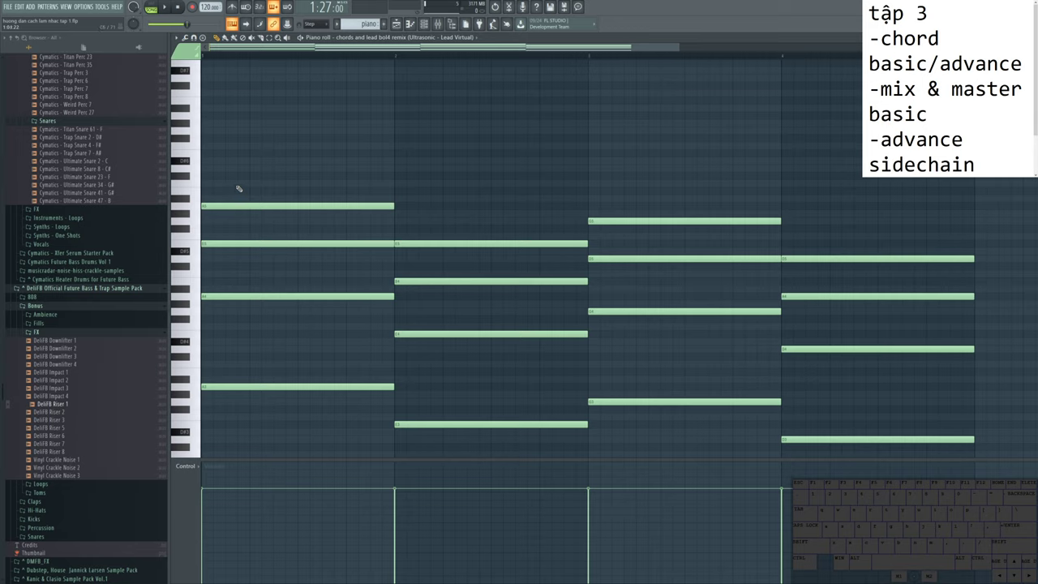
{"action": "left_click", "coordinate": [207, 161]}
{"action": "left_click_drag", "start_coordinate": [209, 154], "coordinate": [211, 152]}
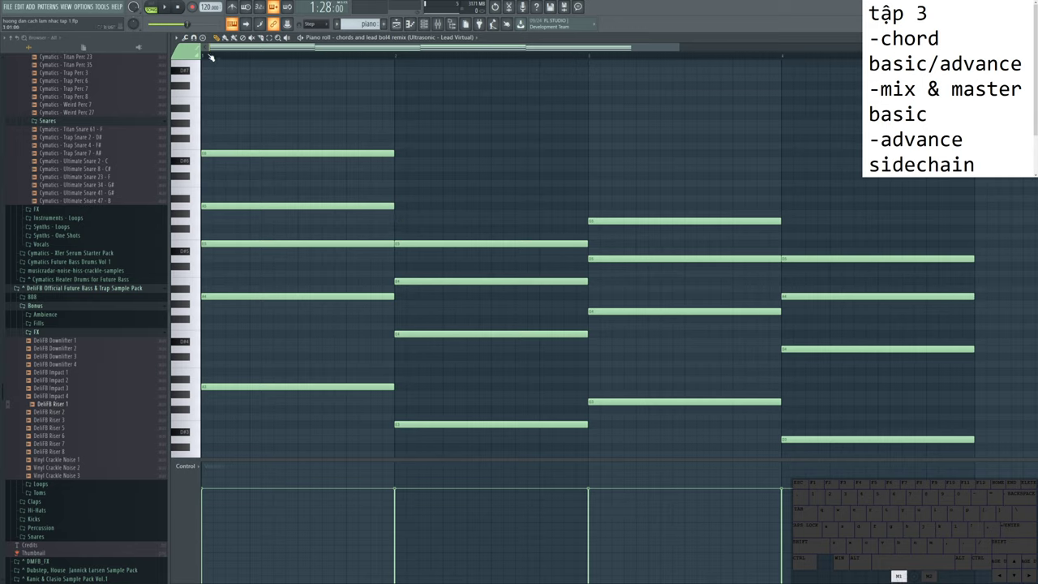
{"action": "left_click", "coordinate": [397, 169]}
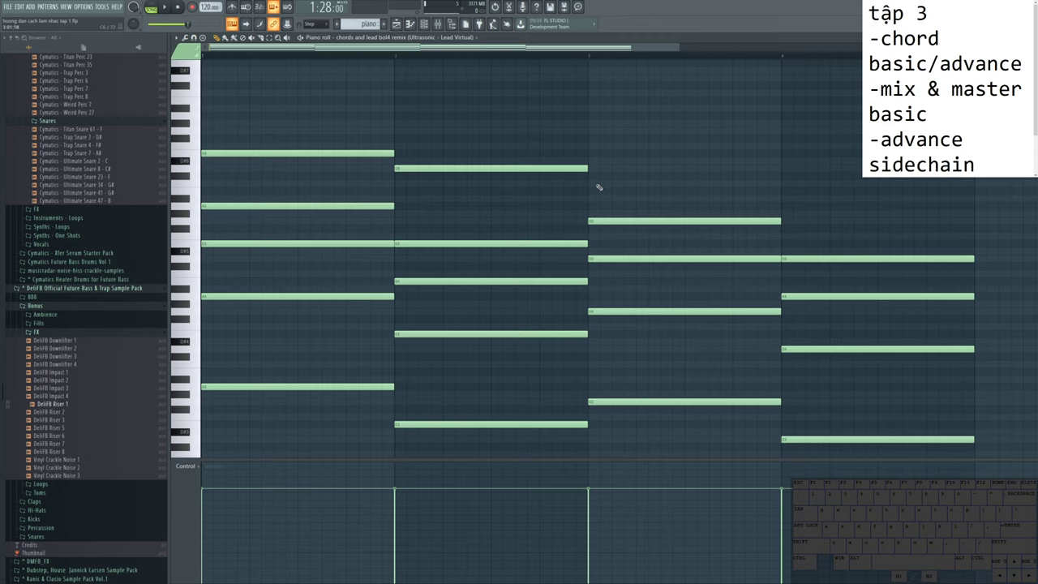
{"action": "left_click", "coordinate": [602, 185]}
{"action": "left_click_drag", "start_coordinate": [618, 186], "coordinate": [608, 185]}
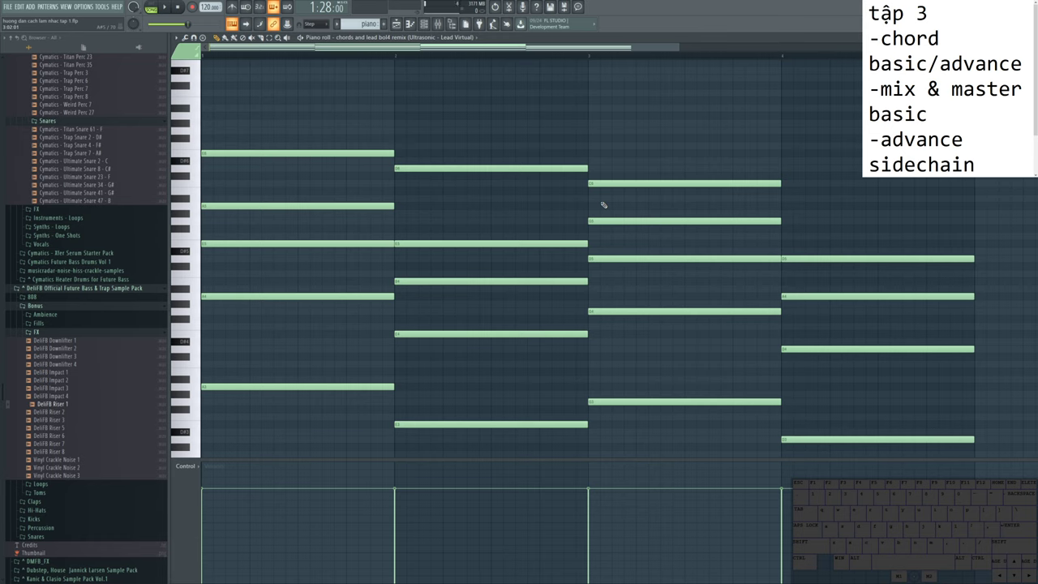
Step: Add a one-bar A5 note on top of the fourth chord
{"action": "key", "text": "alt+Tab"}
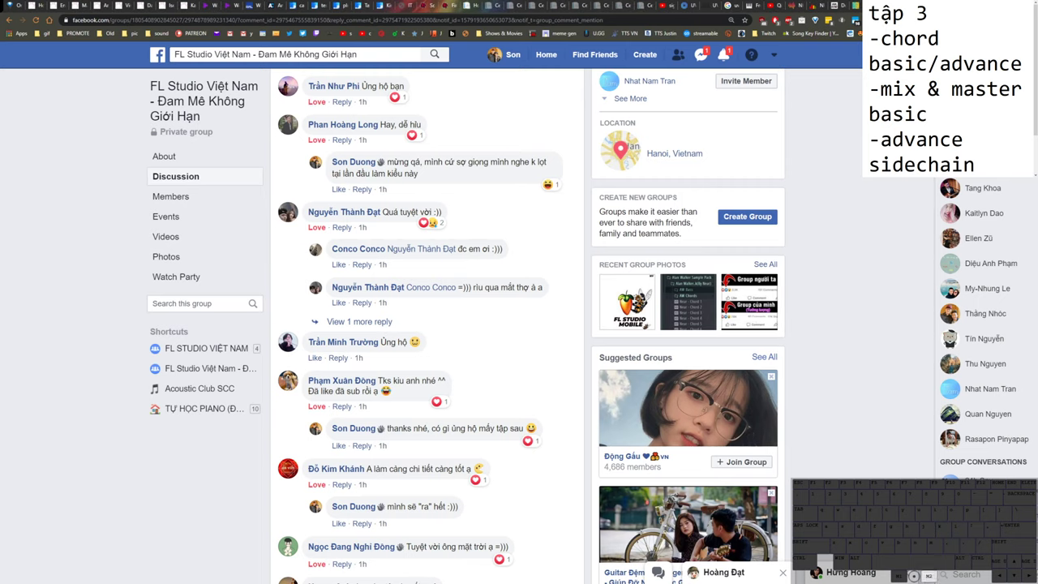
{"action": "key", "text": "alt+Tab"}
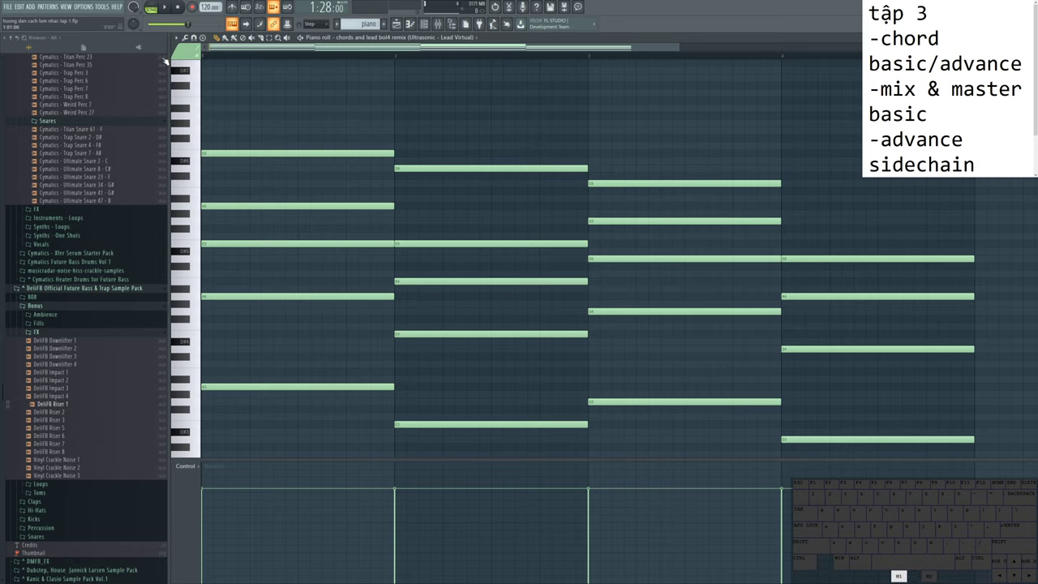
{"action": "scroll", "coordinate": [332, 112], "scroll_direction": "down", "scroll_amount": 1}
{"action": "scroll", "coordinate": [332, 112], "scroll_direction": "down", "scroll_amount": 2}
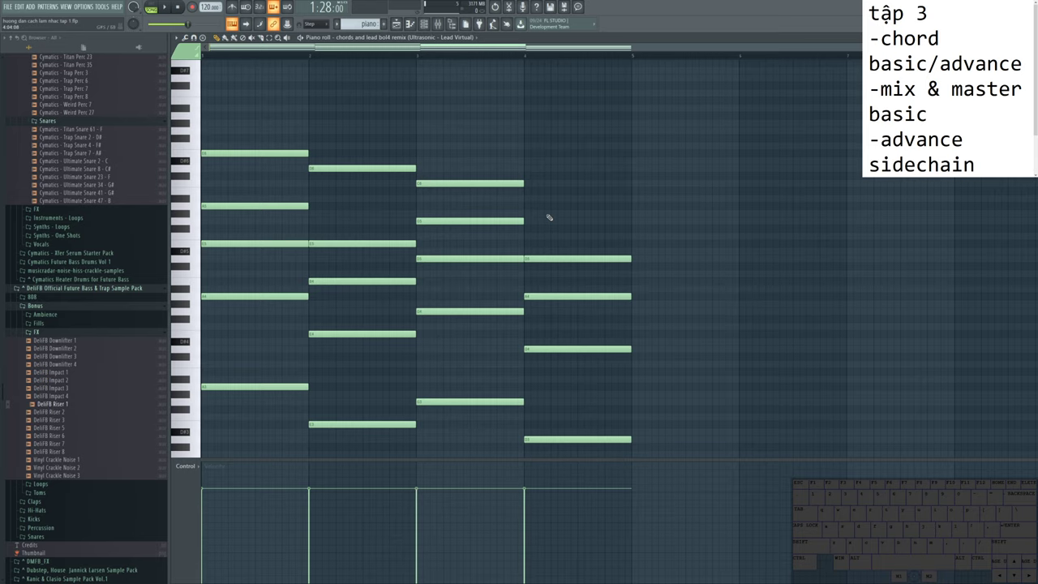
{"action": "mouse_move", "coordinate": [549, 218]}
{"action": "left_mouse_down"}
{"action": "mouse_move", "coordinate": [562, 212]}
{"action": "mouse_move", "coordinate": [549, 205]}
{"action": "left_mouse_up"}
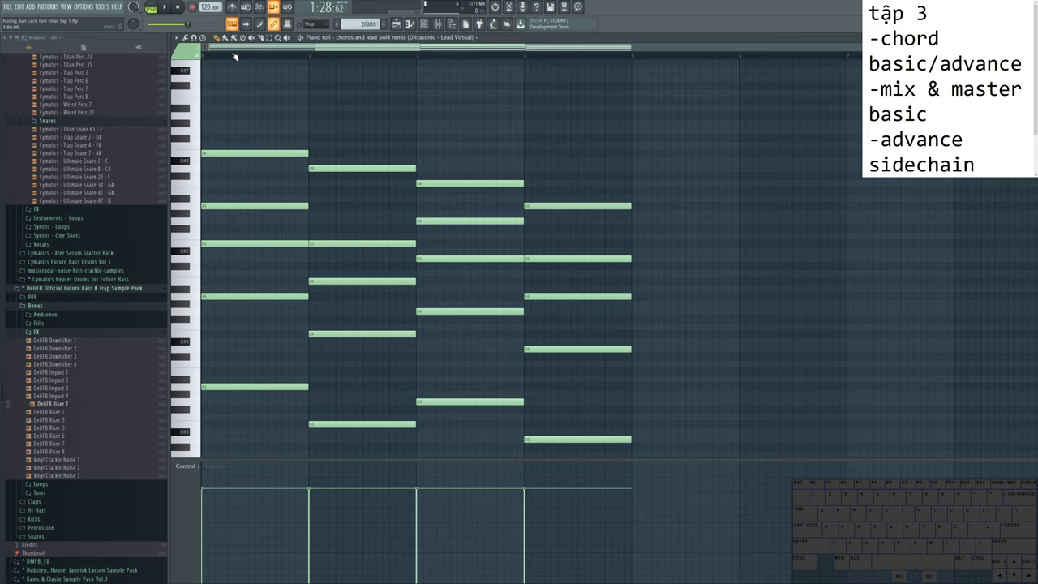
Step: Play back the chord progression, lower the third chord's top note to B5, and restart playback
{"action": "key", "text": "F5"}
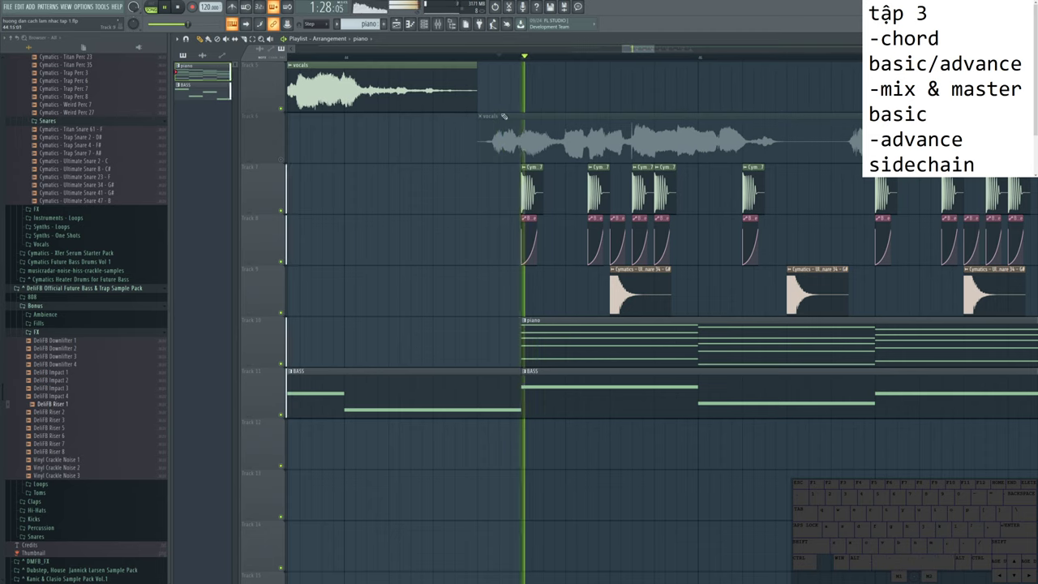
{"action": "key", "text": "F7"}
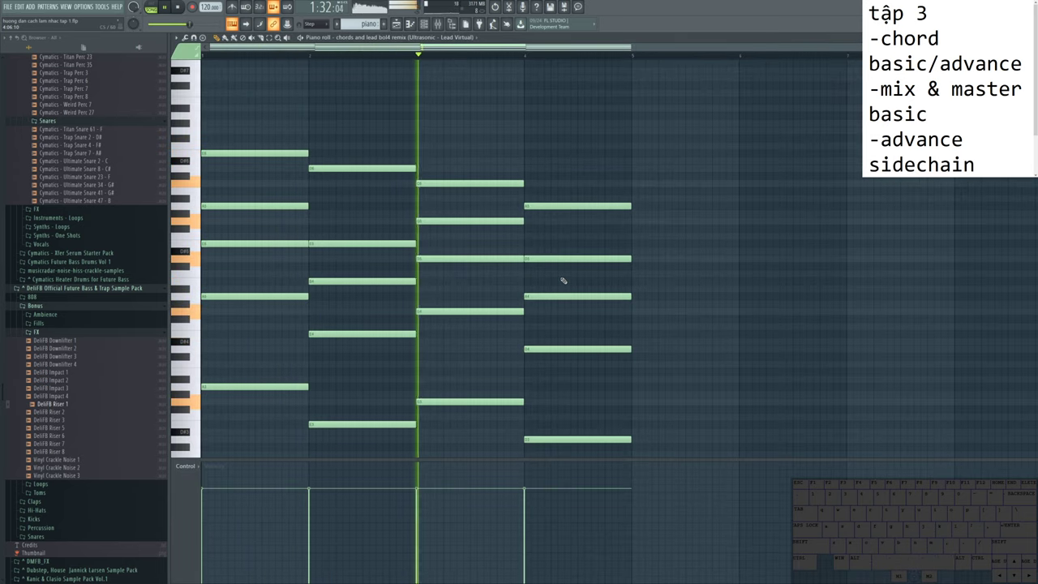
{"action": "key", "text": "space"}
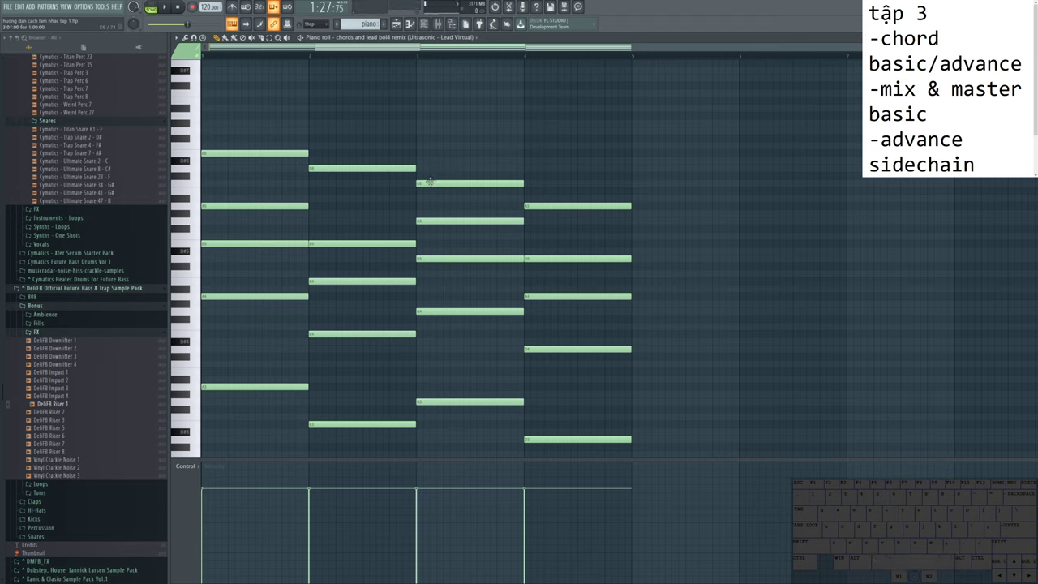
{"action": "left_click_drag", "start_coordinate": [428, 185], "coordinate": [425, 190]}
{"action": "key", "text": "space"}
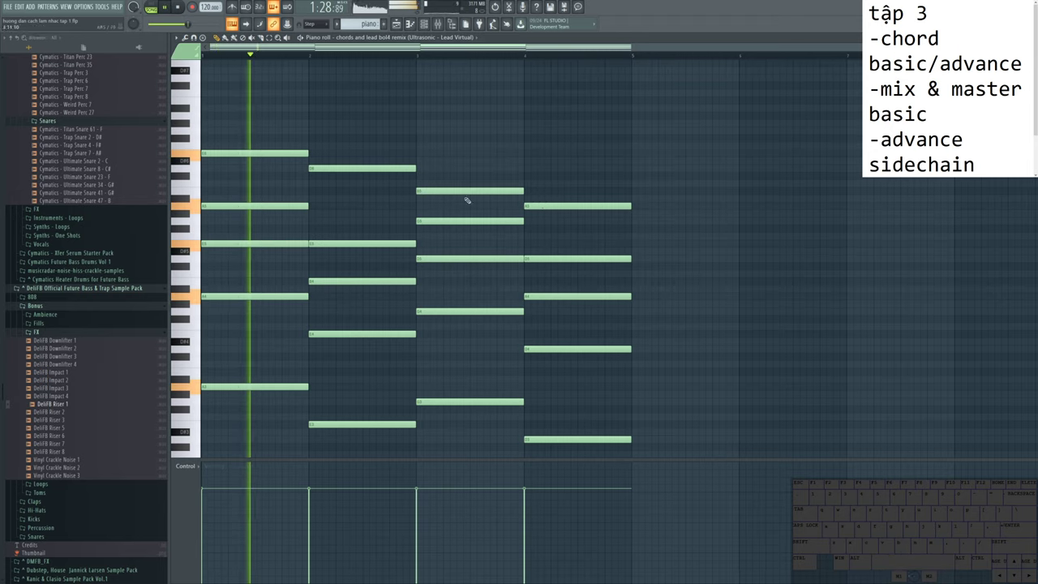
Step: Stop playback, lower the first chord's top note to C6, and play the progression again
{"action": "key", "text": "space"}
{"action": "left_click_drag", "start_coordinate": [221, 154], "coordinate": [218, 186]}
{"action": "key", "text": "space"}
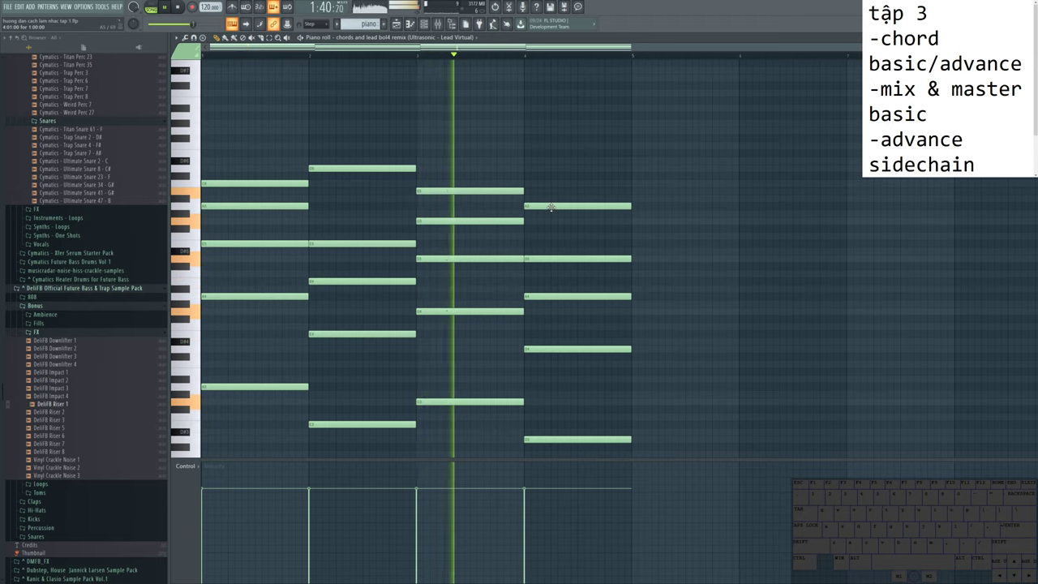
Step: Add a one-bar C6 note above the fourth chord and play back the pattern from bar 3
{"action": "key", "text": "space"}
{"action": "mouse_move", "coordinate": [526, 184]}
{"action": "left_mouse_down"}
{"action": "mouse_move", "coordinate": [525, 171]}
{"action": "mouse_move", "coordinate": [525, 184]}
{"action": "left_mouse_up"}
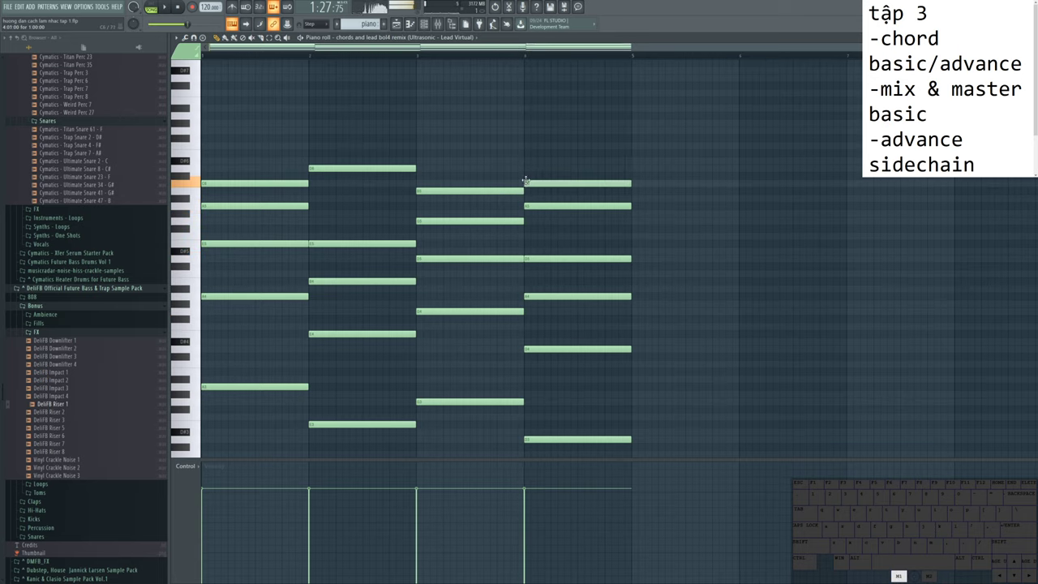
{"action": "key", "text": "space"}
{"action": "left_click", "coordinate": [491, 55]}
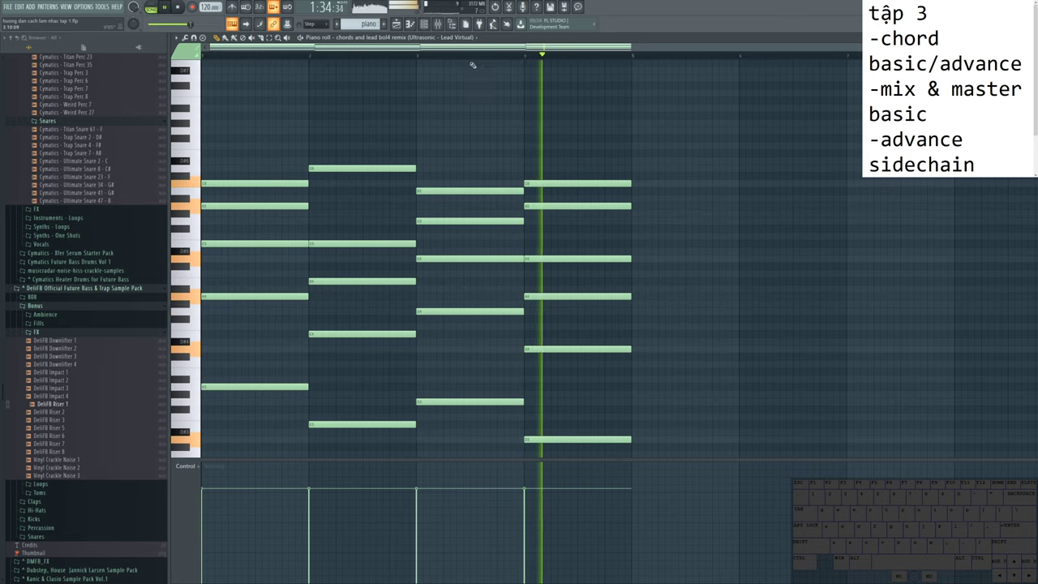
{"action": "key", "text": "space"}
Step: Examine the piano chords in the piano roll and how their clips line up with the bass and drums in the playlist
{"action": "key", "text": "F5"}
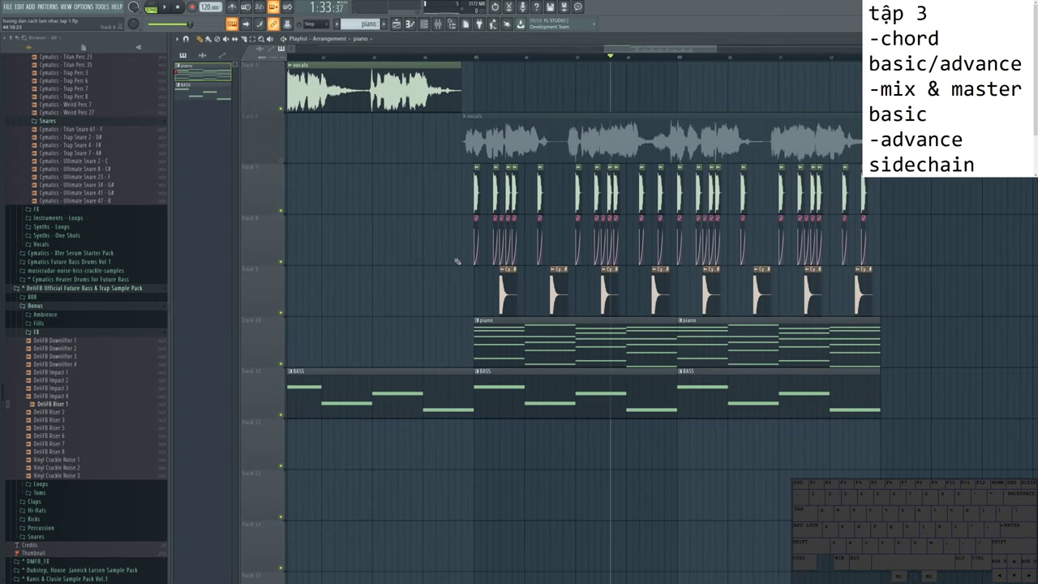
{"action": "double_click", "coordinate": [532, 349]}
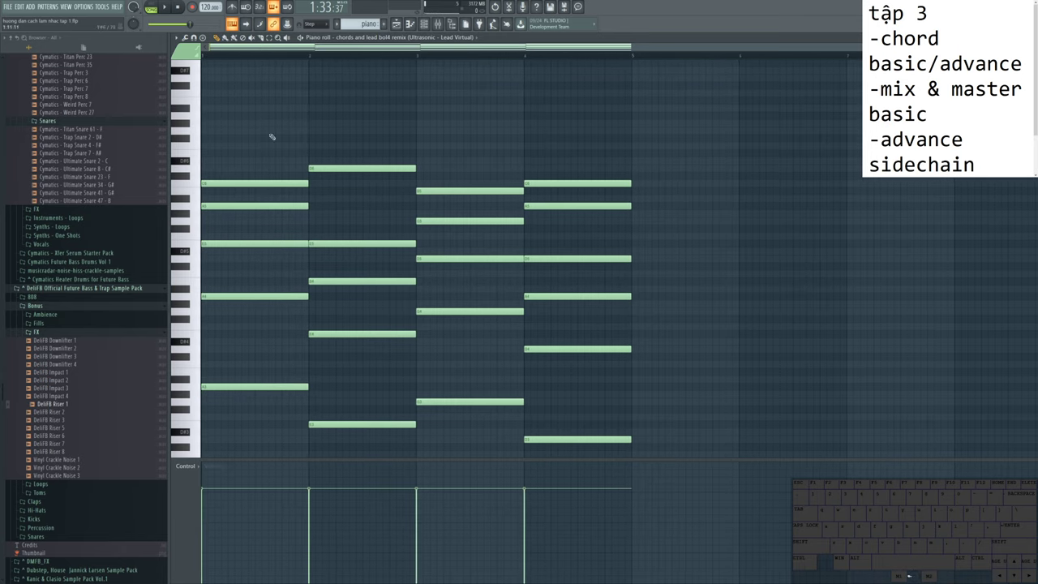
{"action": "scroll", "coordinate": [493, 162], "scroll_direction": "up", "scroll_amount": 3}
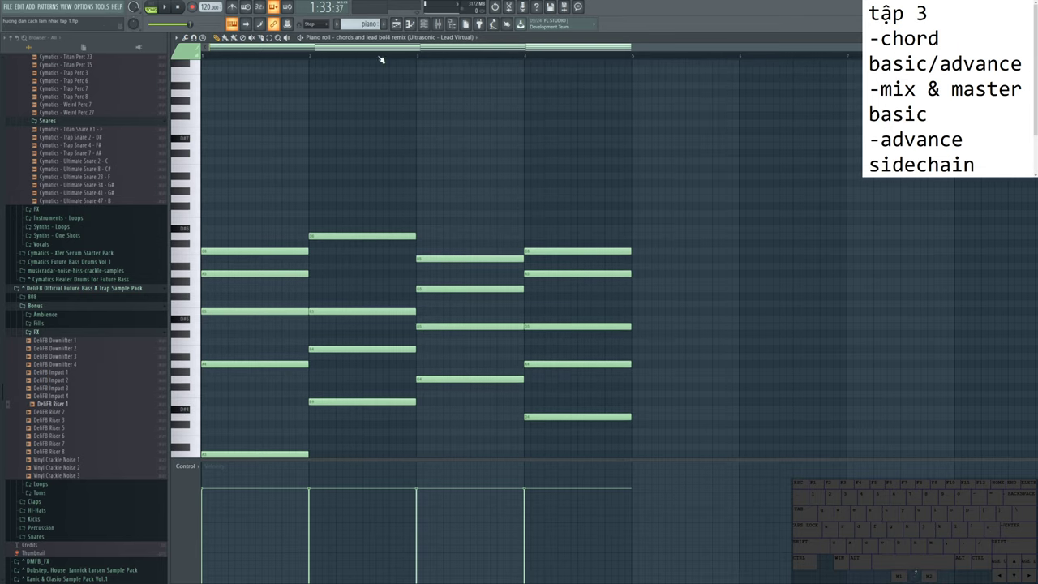
{"action": "key", "text": "F5"}
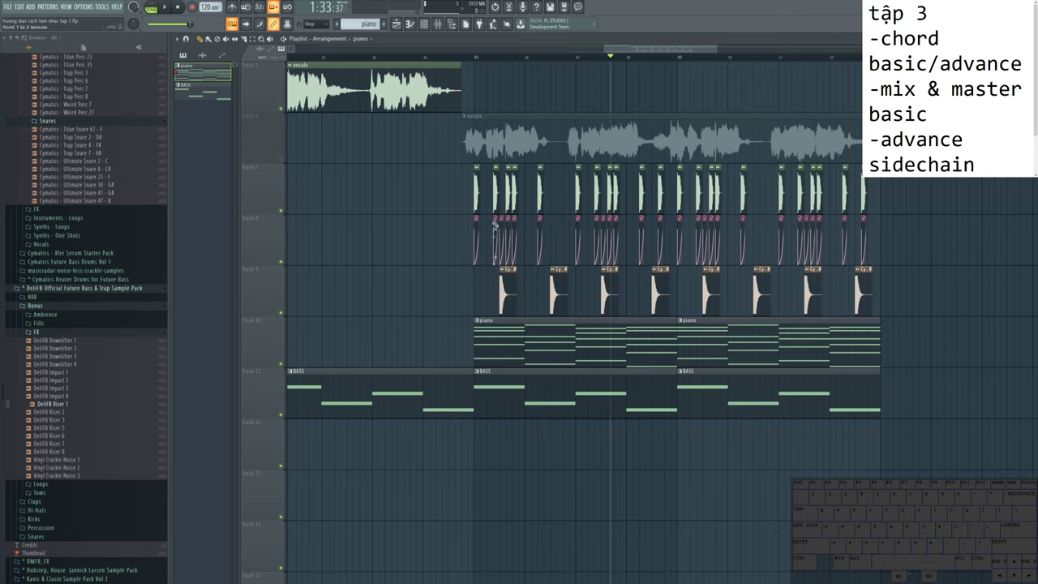
{"action": "scroll", "coordinate": [531, 381], "scroll_direction": "down", "scroll_amount": 2}
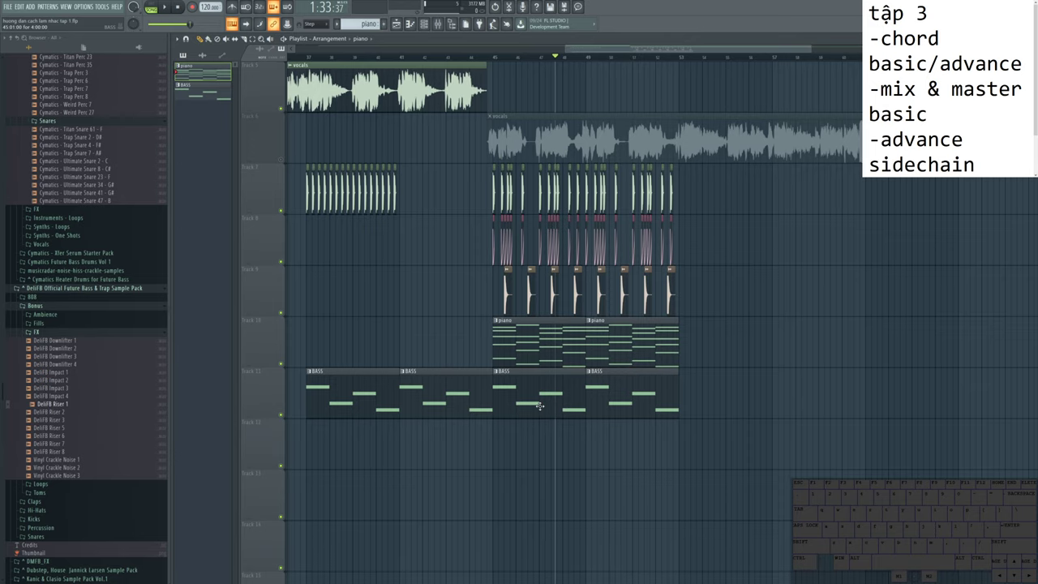
{"action": "scroll", "coordinate": [558, 407], "scroll_direction": "up", "scroll_amount": 4}
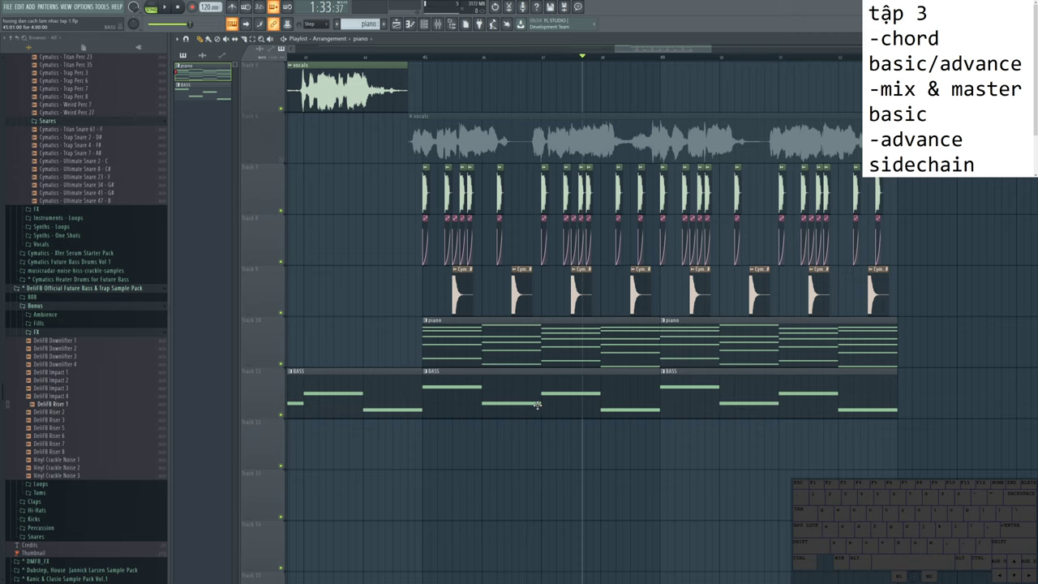
{"action": "scroll", "coordinate": [537, 404], "scroll_direction": "down", "scroll_amount": 3}
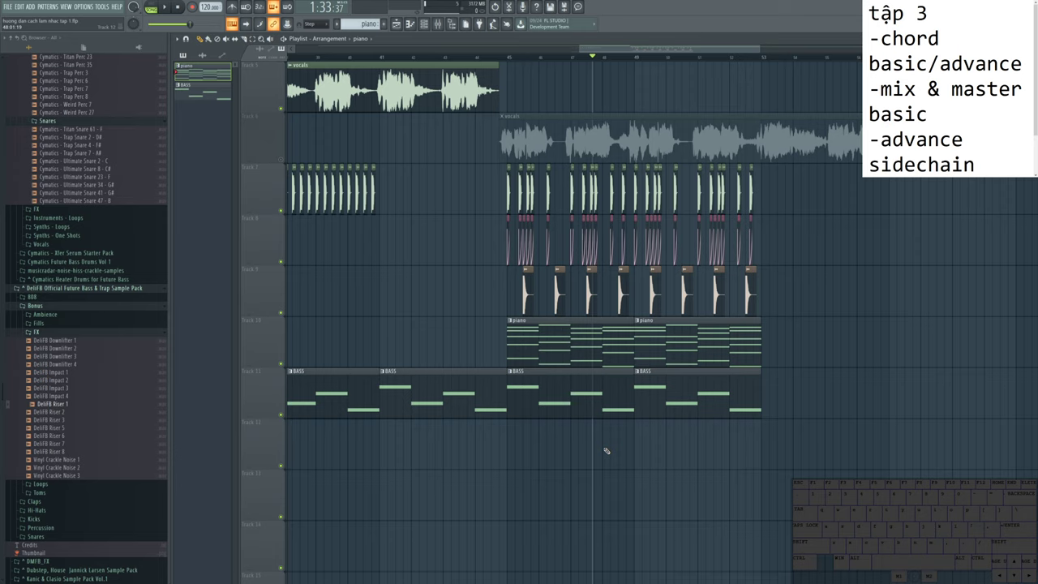
{"action": "scroll", "coordinate": [606, 451], "scroll_direction": "up", "scroll_amount": 5}
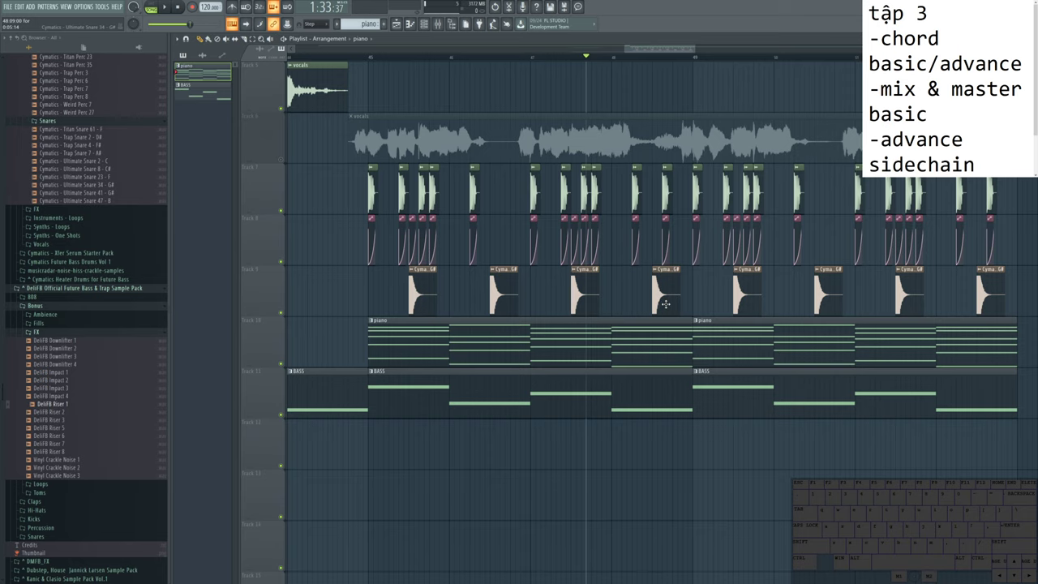
{"action": "scroll", "coordinate": [590, 380], "scroll_direction": "down", "scroll_amount": 2}
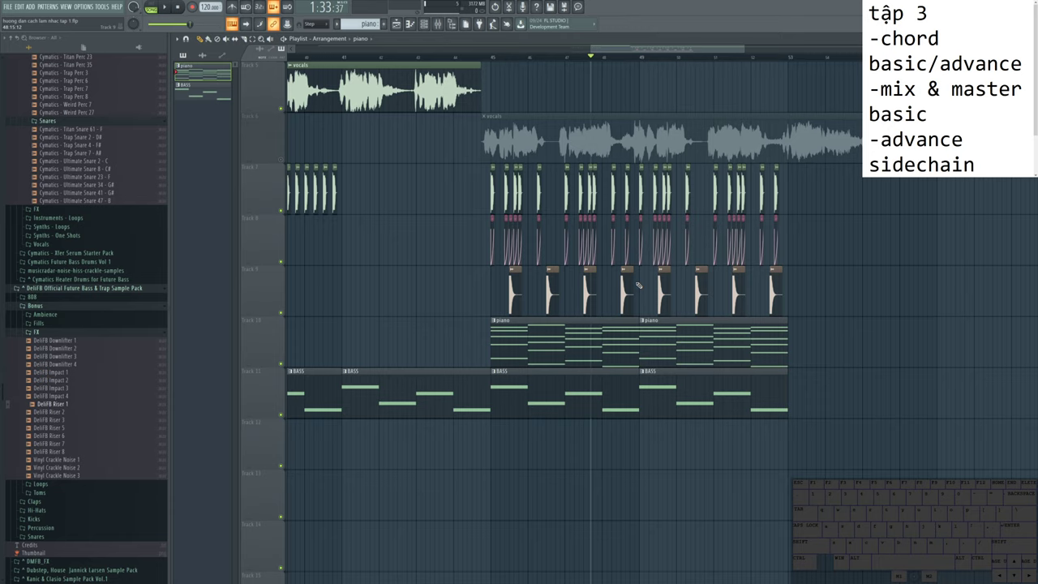
Step: Inspect the sub track's effects in the mixer and look over the piano, bass and snare clips in the playlist
{"action": "key", "text": "F9"}
{"action": "left_click_drag", "start_coordinate": [656, 332], "coordinate": [669, 270]}
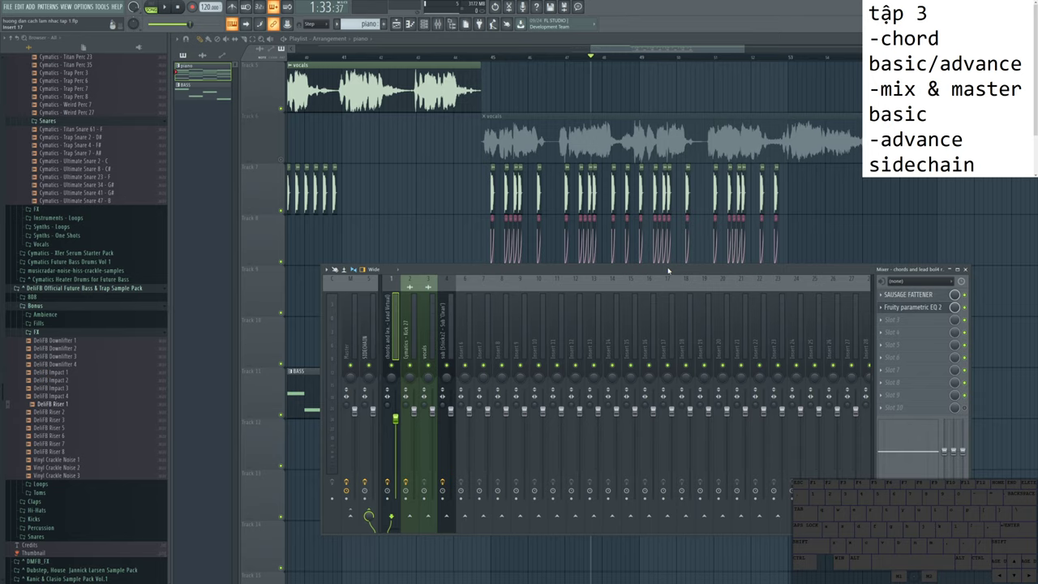
{"action": "left_click_drag", "start_coordinate": [582, 265], "coordinate": [605, 252]}
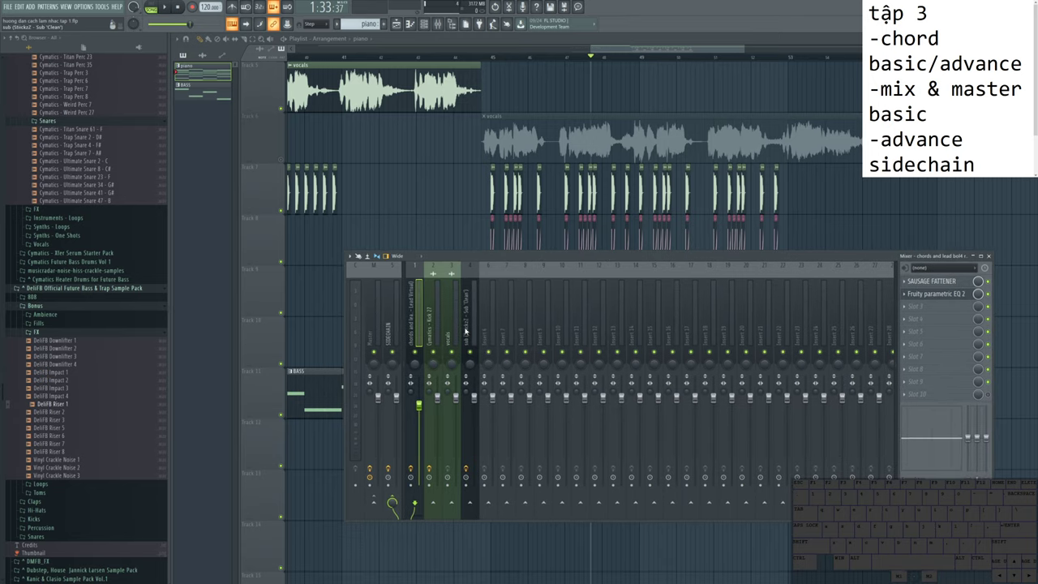
{"action": "left_click", "coordinate": [474, 336]}
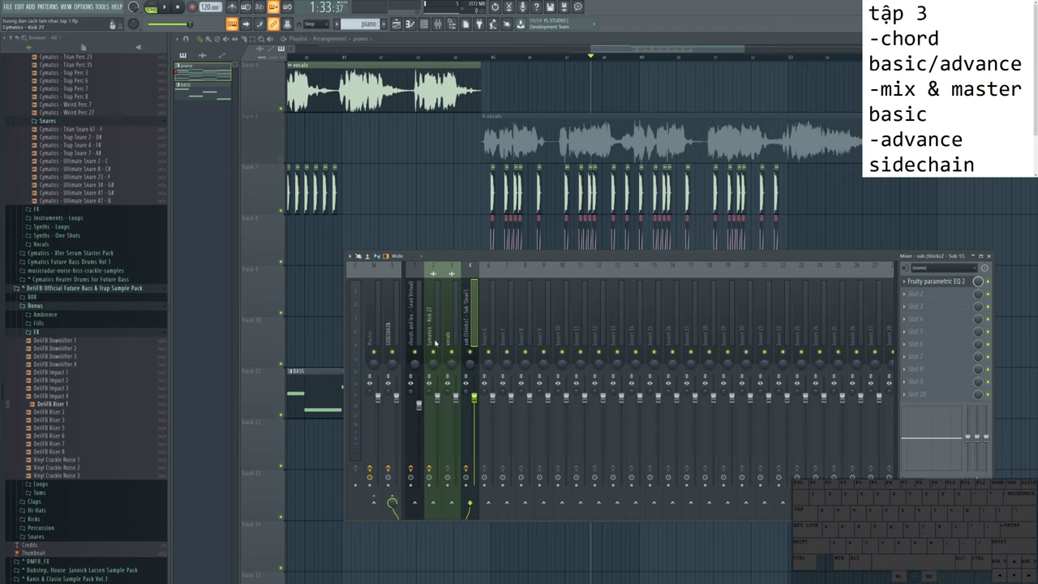
{"action": "scroll", "coordinate": [475, 186], "scroll_direction": "up", "scroll_amount": 3, "text": "ctrl"}
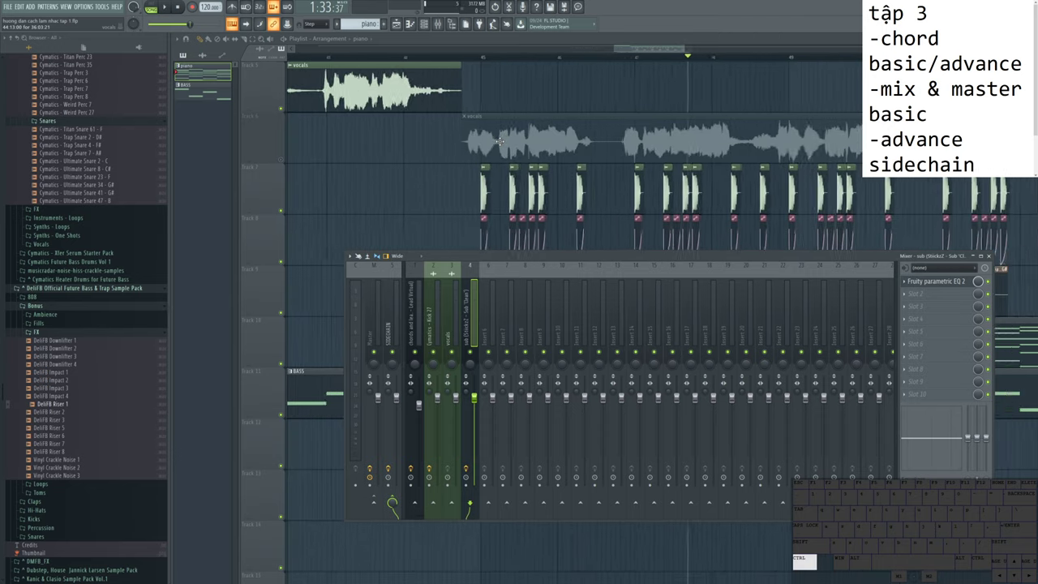
{"action": "scroll", "coordinate": [473, 203], "scroll_direction": "down", "scroll_amount": 5}
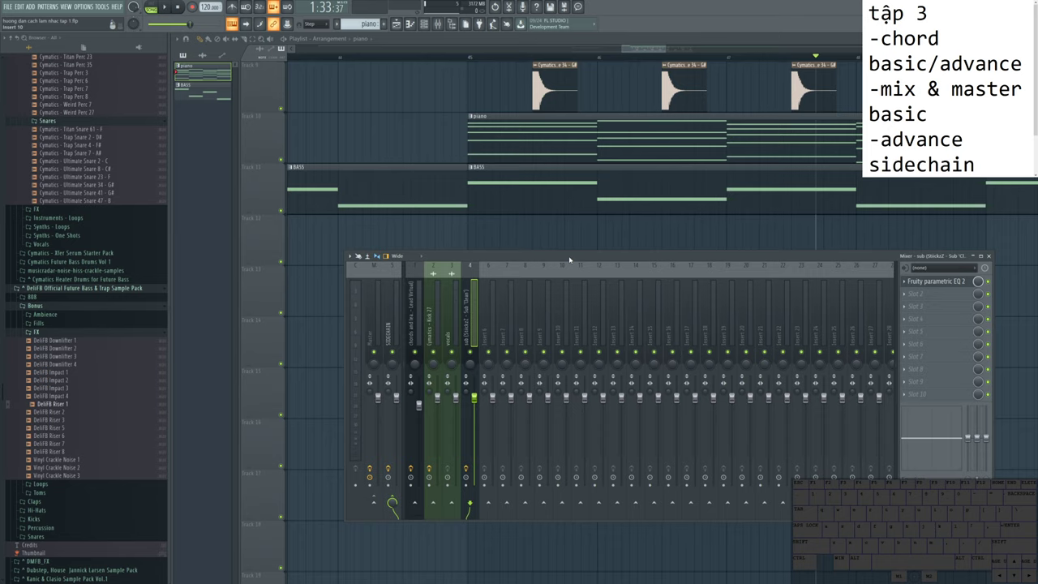
{"action": "scroll", "coordinate": [503, 185], "scroll_direction": "down", "scroll_amount": 2}
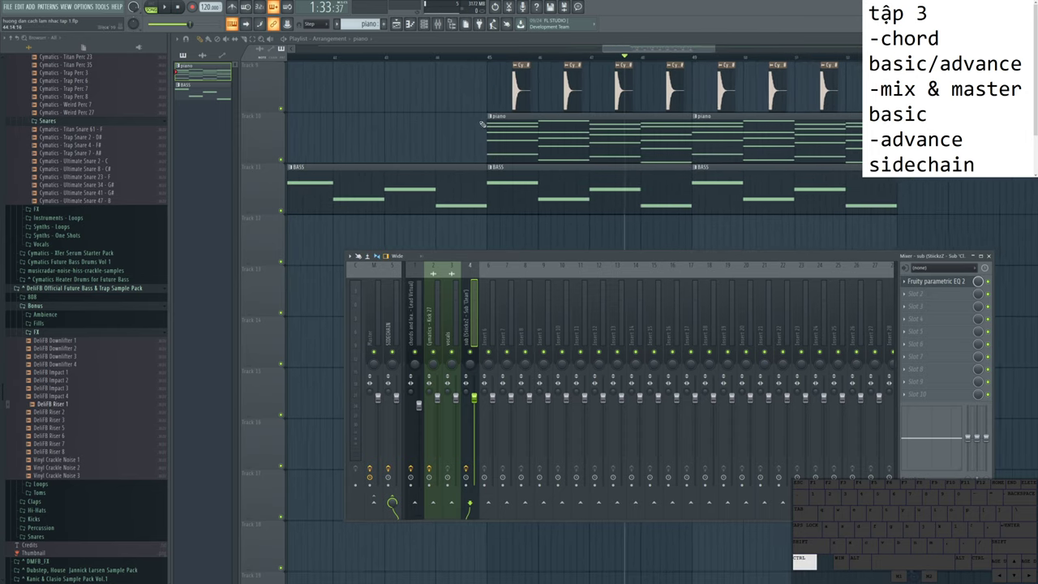
Step: Show the mixer again, select the Master track and inspect its Maximus effect
{"action": "key", "text": "F9"}
{"action": "key", "text": "F9"}
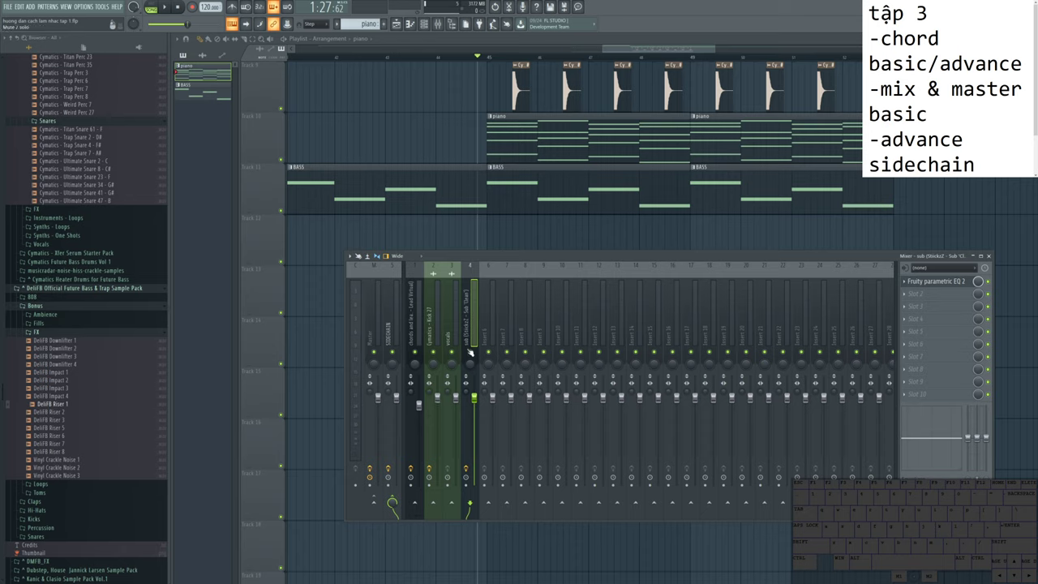
{"action": "left_click", "coordinate": [453, 328]}
{"action": "key", "text": "Right"}
{"action": "left_click_drag", "start_coordinate": [731, 258], "coordinate": [744, 241]}
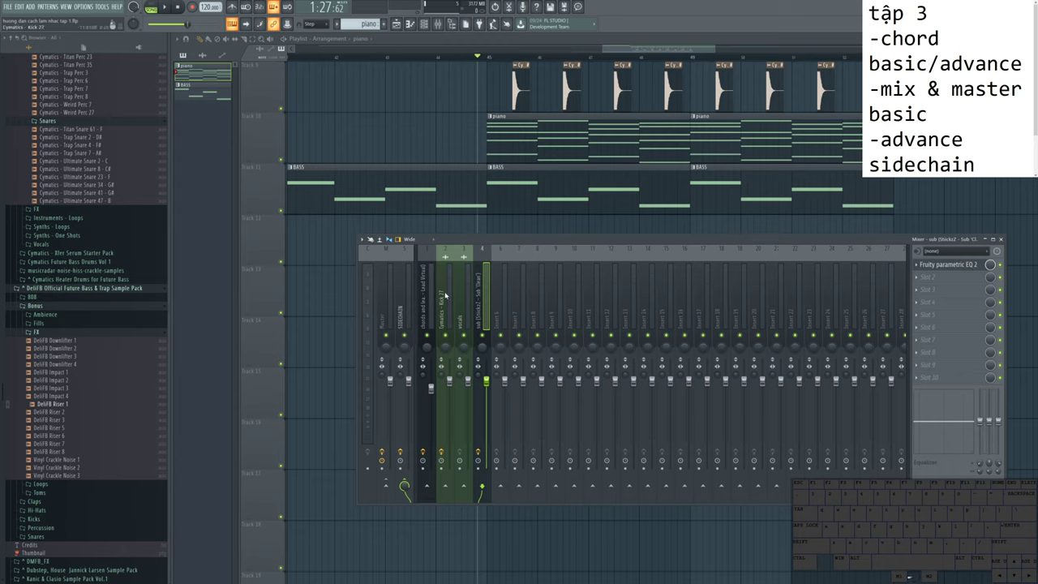
{"action": "left_click", "coordinate": [389, 300]}
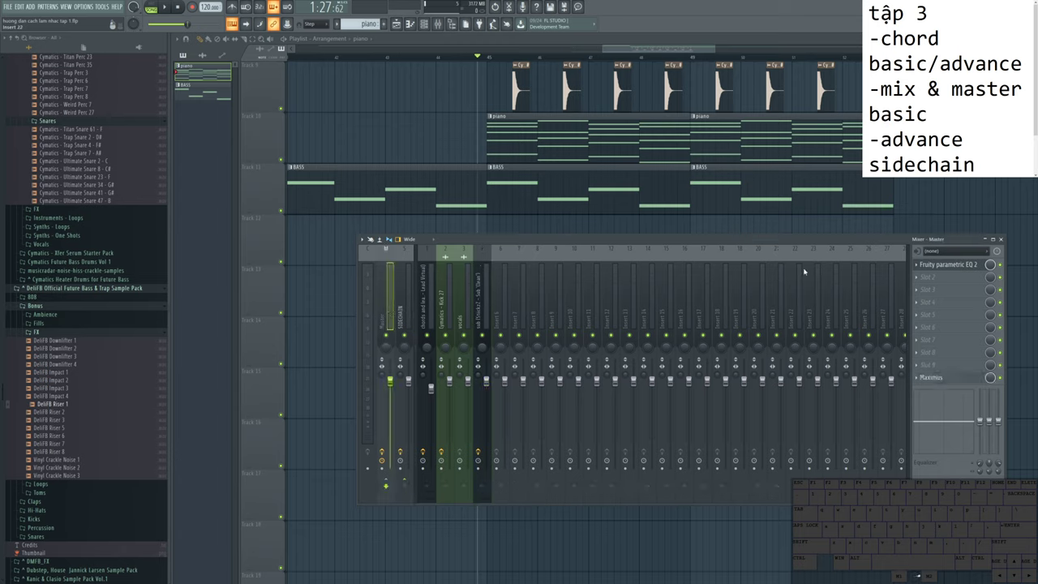
{"action": "left_click", "coordinate": [941, 378]}
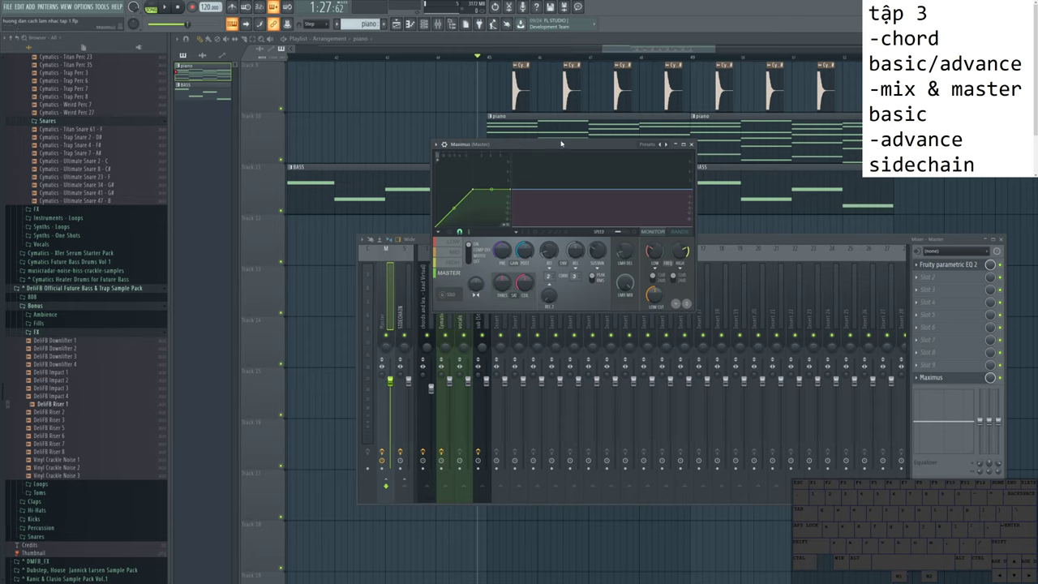
{"action": "left_click_drag", "start_coordinate": [562, 143], "coordinate": [726, 123]}
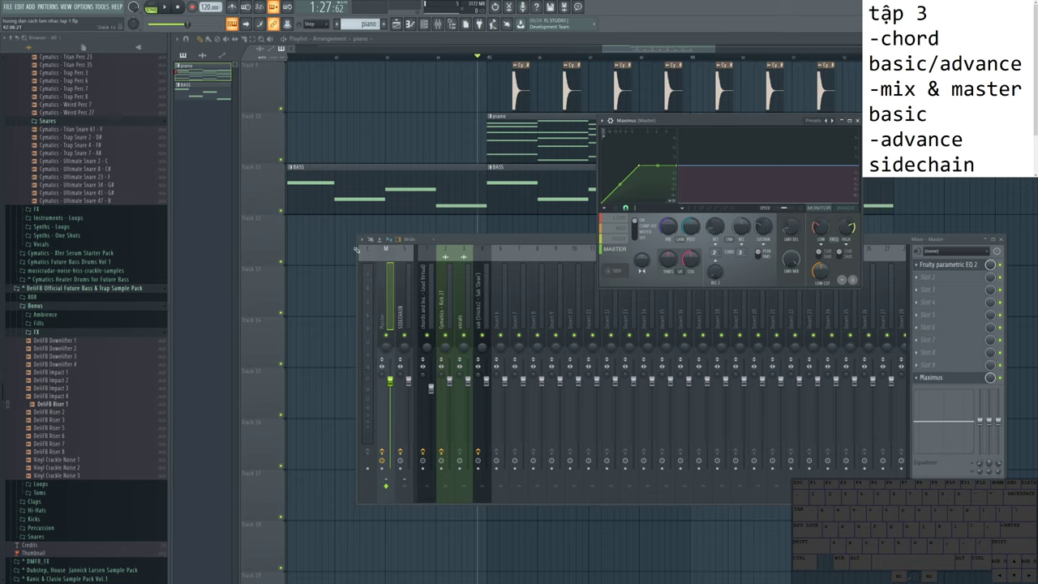
Step: Close the plugin and mixer windows and view the vocals, drums, piano and bass arrangement in the playlist
{"action": "left_click", "coordinate": [506, 245]}
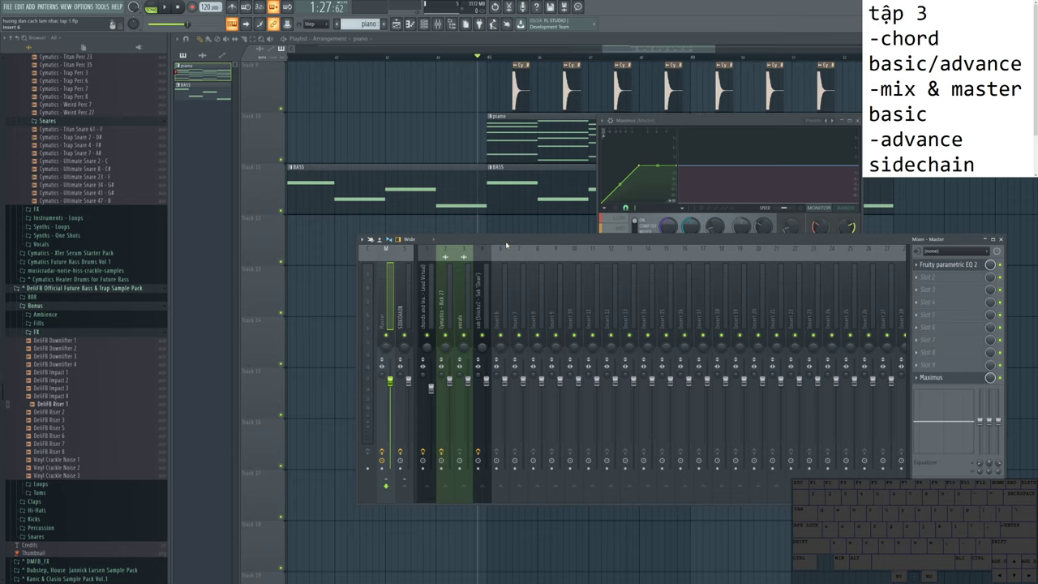
{"action": "scroll", "coordinate": [428, 165], "scroll_direction": "down", "scroll_amount": 5}
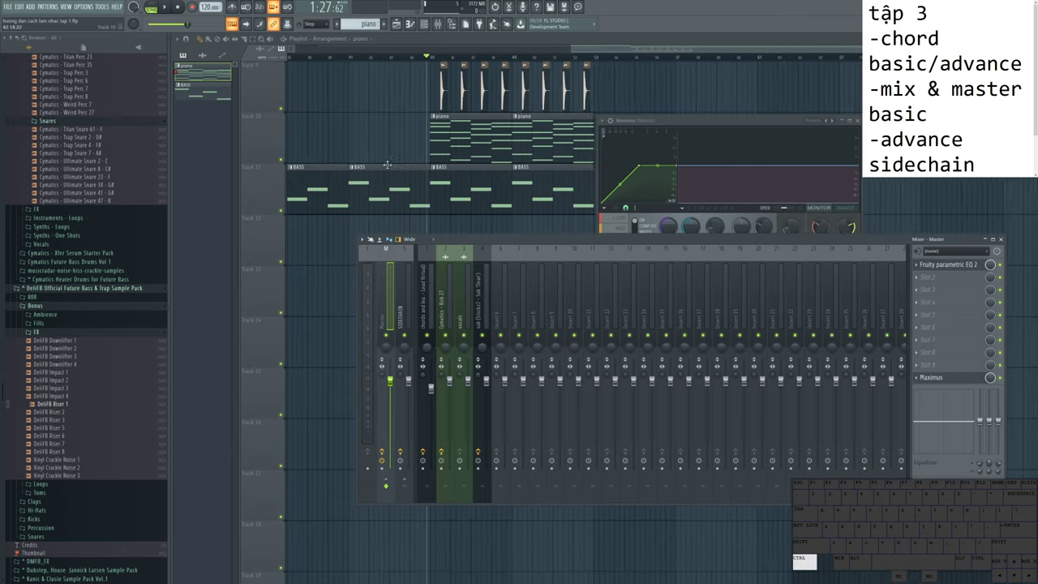
{"action": "key", "text": "F12"}
{"action": "scroll", "coordinate": [773, 163], "scroll_direction": "up", "scroll_amount": 5}
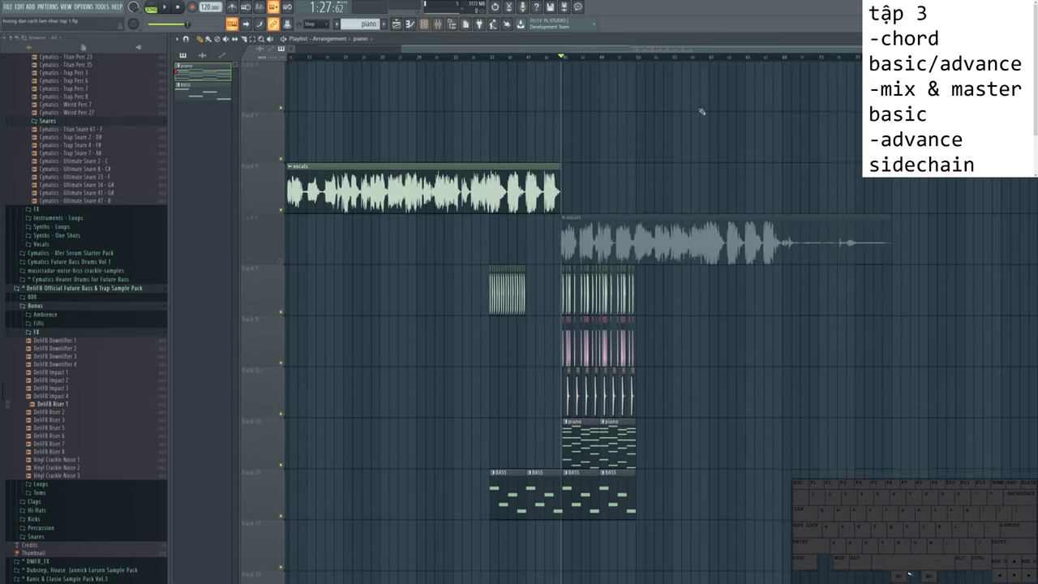
{"action": "scroll", "coordinate": [375, 310], "scroll_direction": "down", "scroll_amount": 1}
Step: Reopen the mixer and load OTT into effect slot 2 of the Master track
{"action": "key", "text": "F9"}
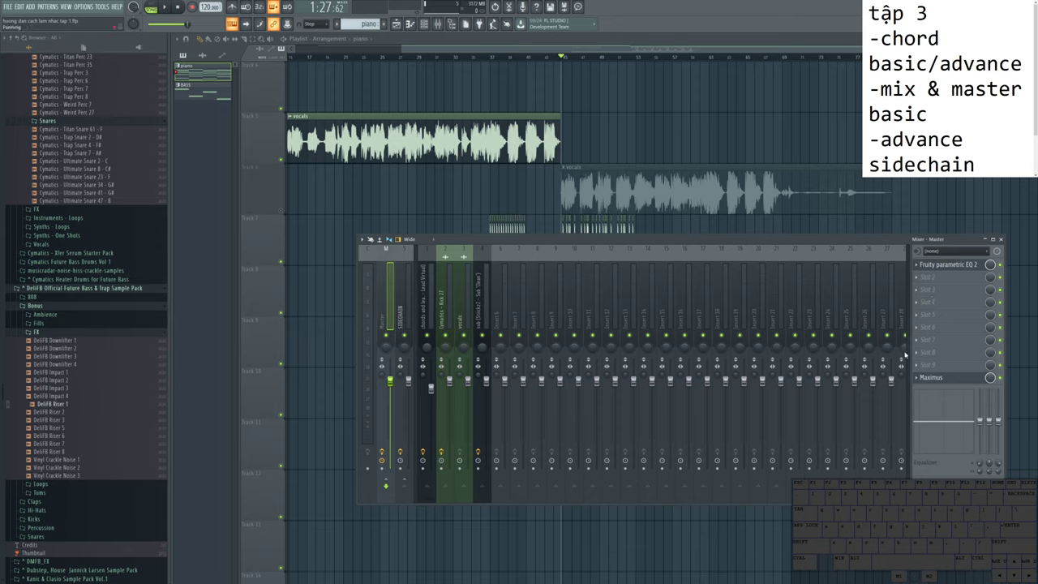
{"action": "left_click", "coordinate": [929, 278]}
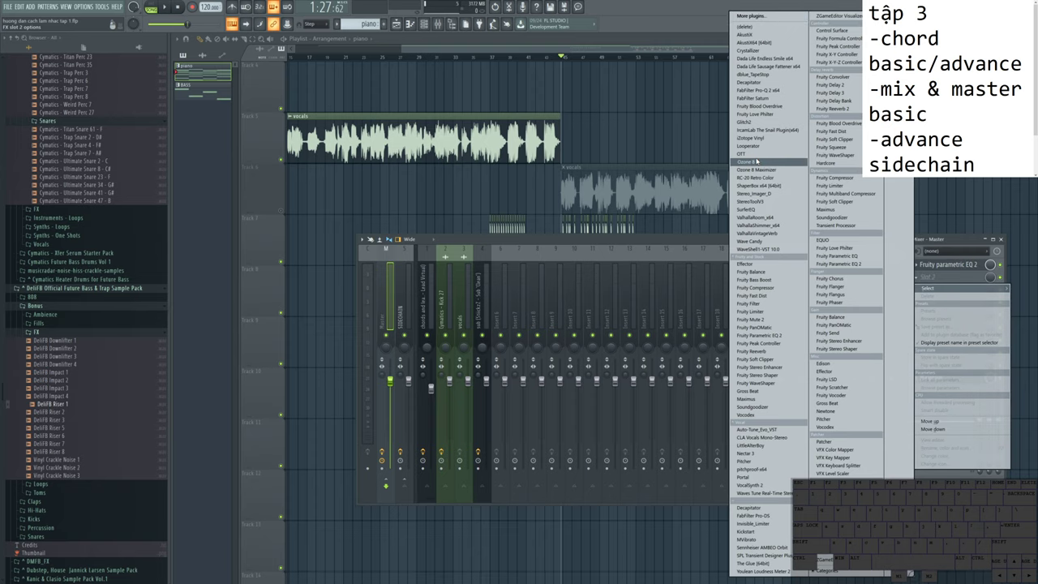
{"action": "left_click", "coordinate": [703, 237]}
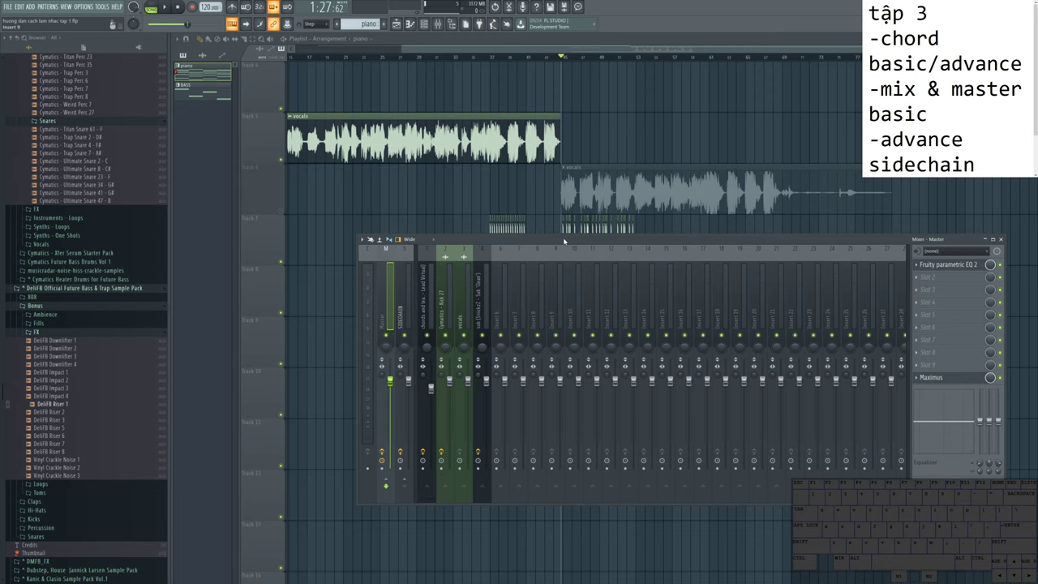
{"action": "left_click_drag", "start_coordinate": [564, 241], "coordinate": [527, 192]}
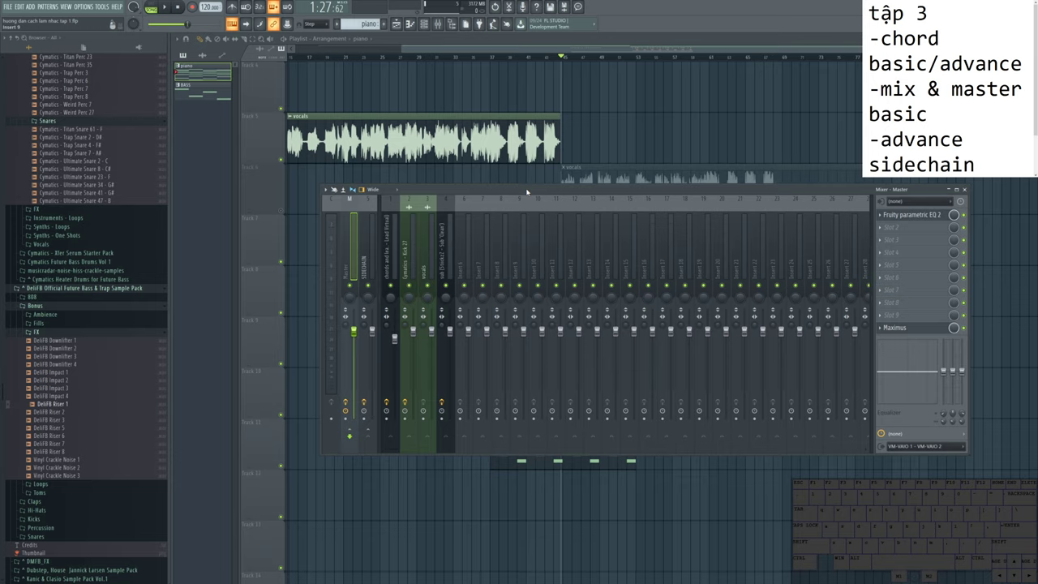
{"action": "left_click_drag", "start_coordinate": [527, 192], "coordinate": [521, 175]}
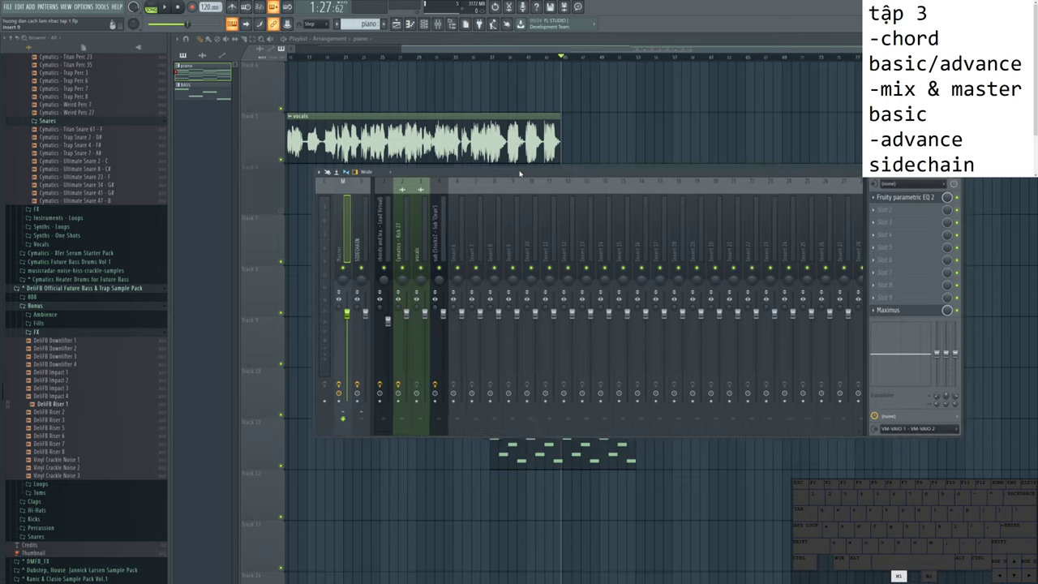
{"action": "left_click", "coordinate": [886, 209]}
{"action": "left_click", "coordinate": [887, 209]}
{"action": "left_click", "coordinate": [887, 209]}
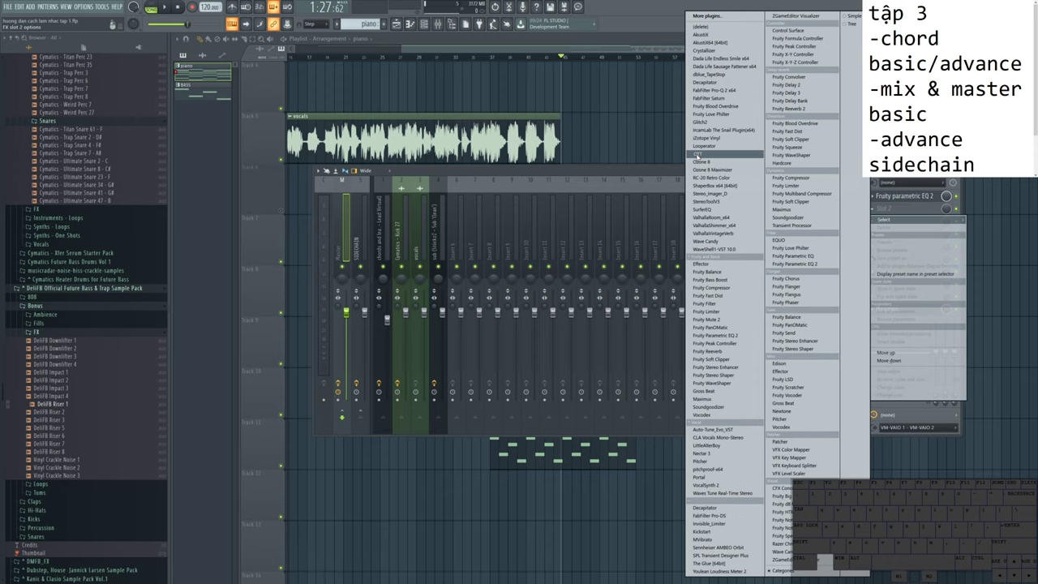
{"action": "left_click", "coordinate": [698, 155]}
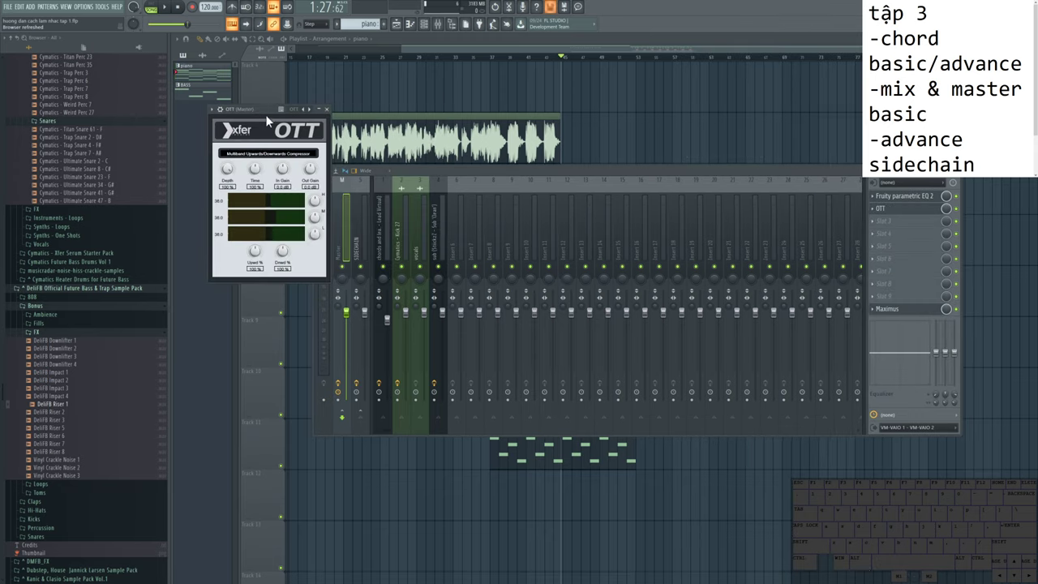
Step: Lower the Depth of OTT on the Master track, then return to the mixer
{"action": "left_click_drag", "start_coordinate": [268, 120], "coordinate": [592, 168]}
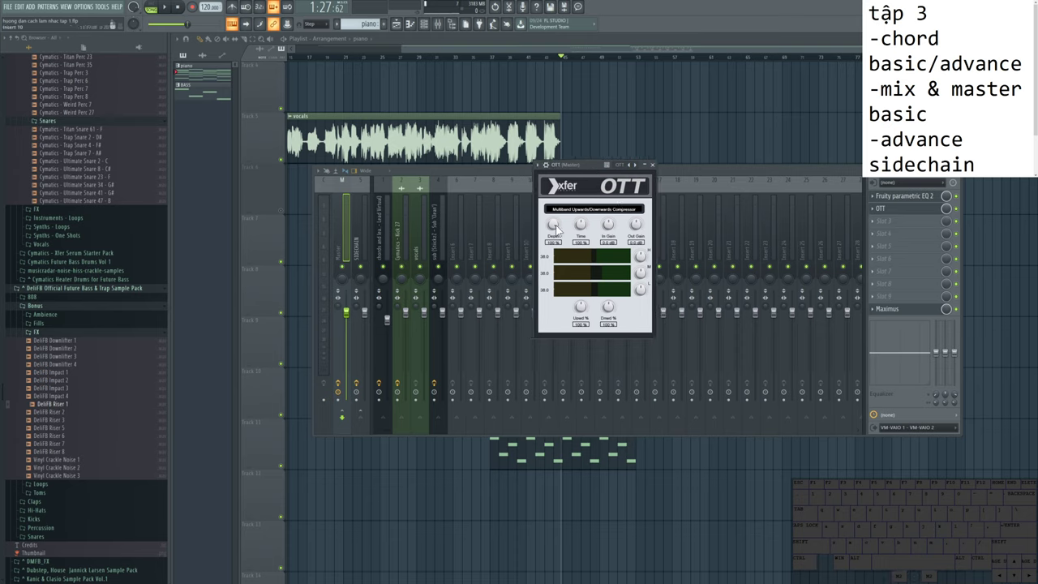
{"action": "left_click_drag", "start_coordinate": [554, 228], "coordinate": [561, 277]}
{"action": "left_click_drag", "start_coordinate": [558, 230], "coordinate": [557, 247]}
{"action": "left_click_drag", "start_coordinate": [586, 168], "coordinate": [662, 178]}
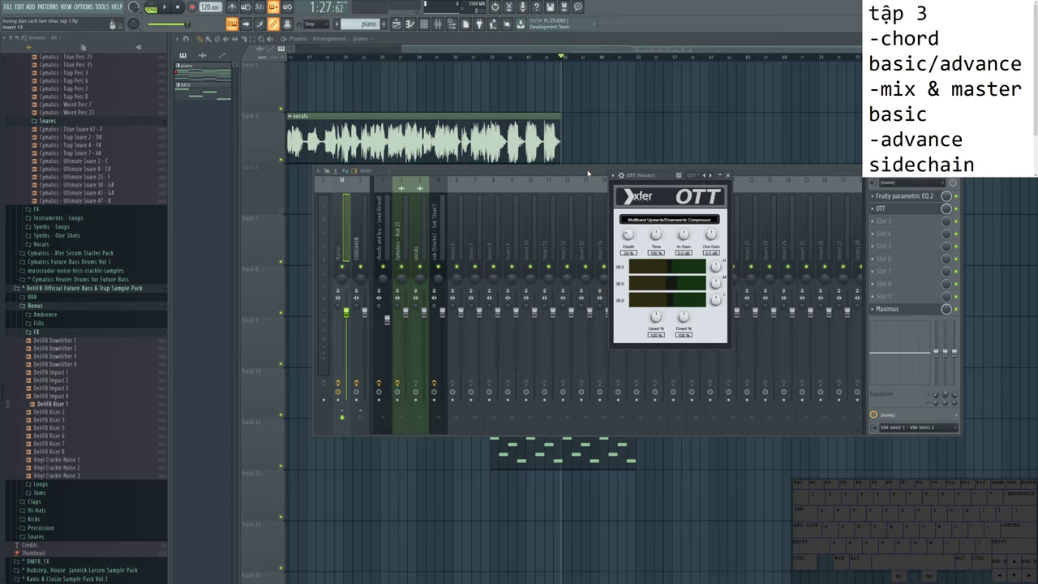
{"action": "left_click", "coordinate": [589, 173]}
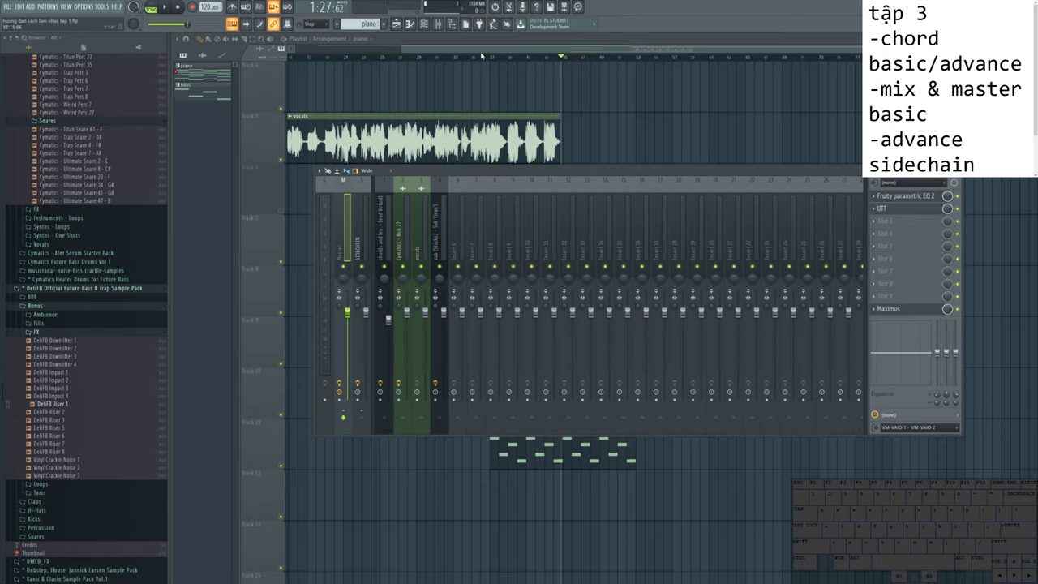
Step: Close the mixer and examine how the kick, volume automation, snare, piano and bass clips align around bar 45
{"action": "key", "text": "F9"}
{"action": "scroll", "coordinate": [564, 335], "scroll_direction": "up", "scroll_amount": 4, "text": "ctrl"}
{"action": "scroll", "coordinate": [564, 335], "scroll_direction": "up", "scroll_amount": 3, "text": "ctrl"}
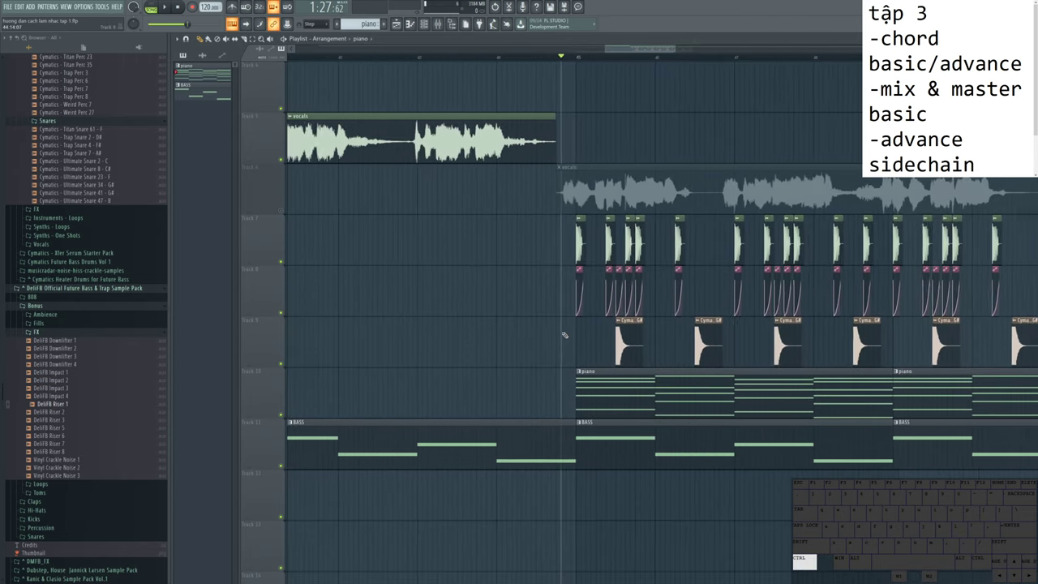
{"action": "scroll", "coordinate": [440, 352], "scroll_direction": "down", "scroll_amount": 3}
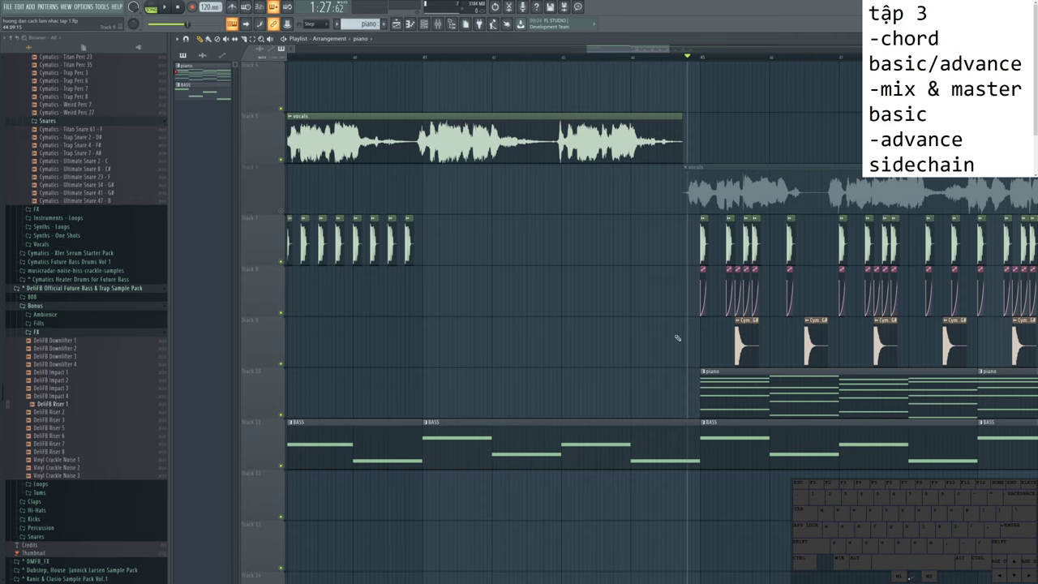
{"action": "scroll", "coordinate": [665, 359], "scroll_direction": "down", "scroll_amount": 2, "text": "ctrl"}
{"action": "scroll", "coordinate": [665, 359], "scroll_direction": "up", "scroll_amount": 1, "text": "ctrl"}
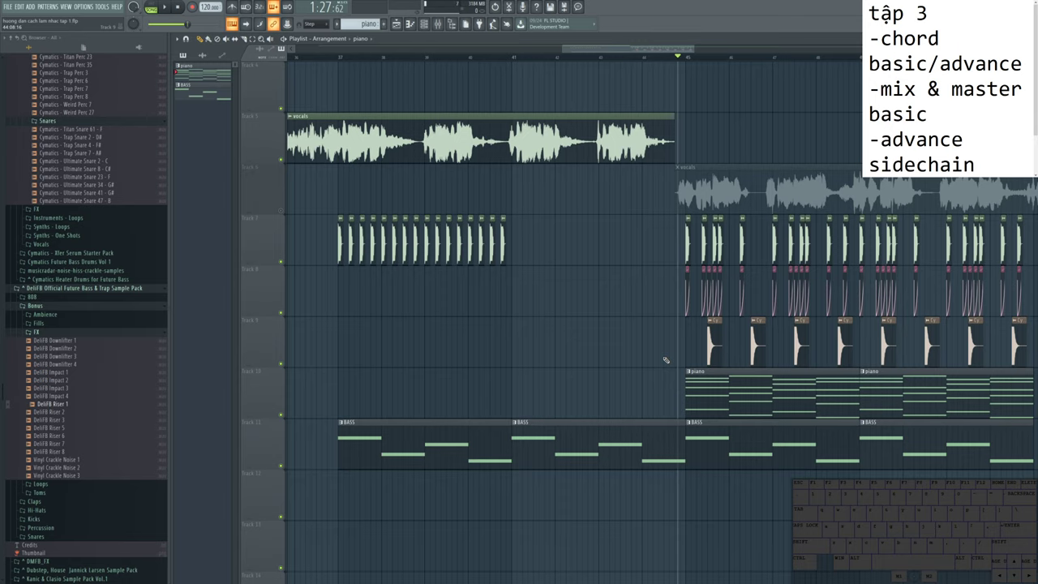
{"action": "scroll", "coordinate": [579, 341], "scroll_direction": "down", "scroll_amount": 2, "text": "ctrl"}
{"action": "scroll", "coordinate": [551, 336], "scroll_direction": "up", "scroll_amount": 3, "text": "ctrl"}
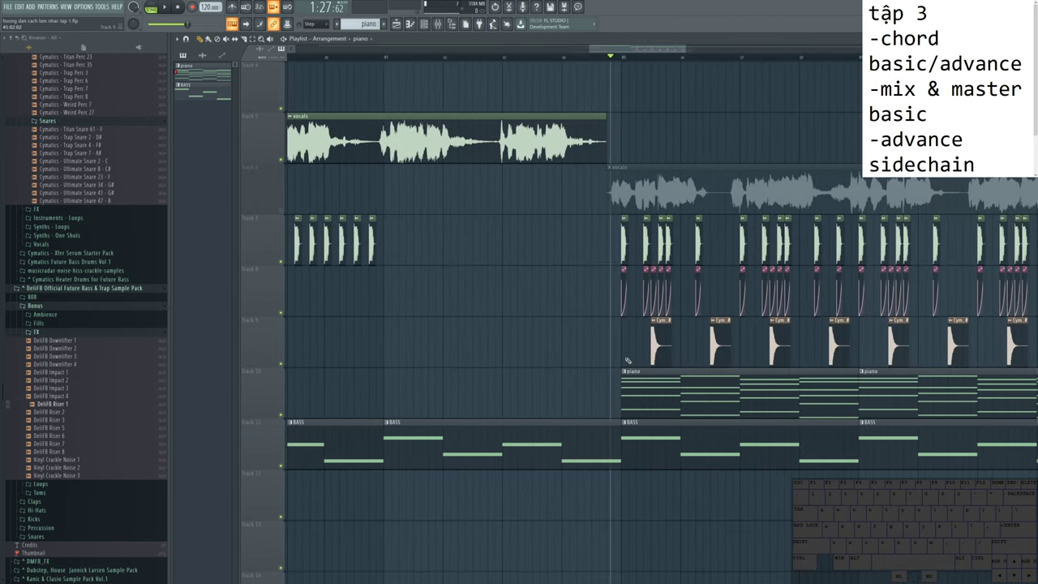
{"action": "scroll", "coordinate": [627, 360], "scroll_direction": "up", "scroll_amount": 6, "text": "ctrl"}
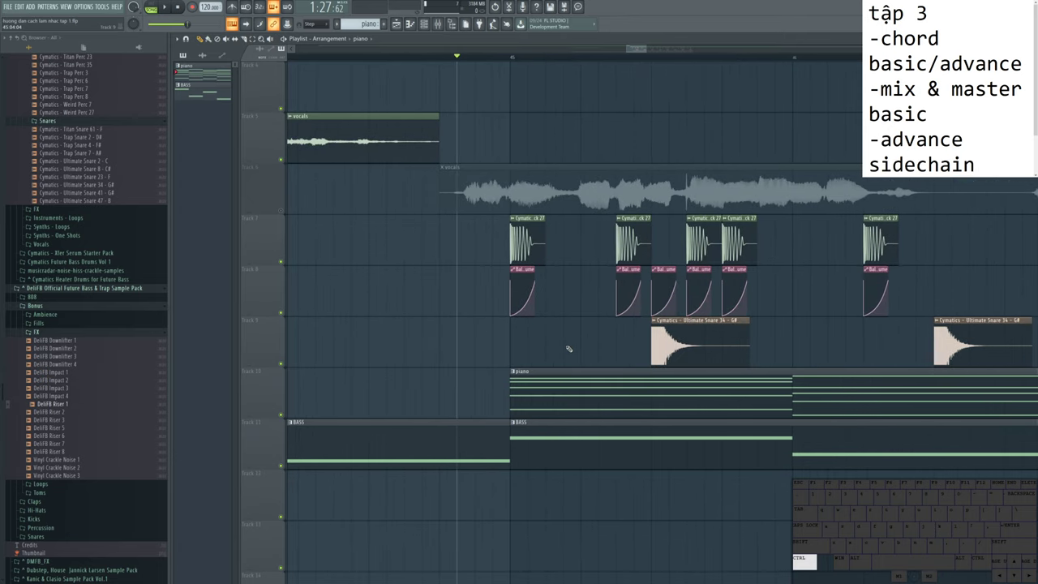
{"action": "scroll", "coordinate": [601, 353], "scroll_direction": "down", "scroll_amount": 3, "text": "ctrl"}
{"action": "scroll", "coordinate": [649, 359], "scroll_direction": "up", "scroll_amount": 2, "text": "ctrl"}
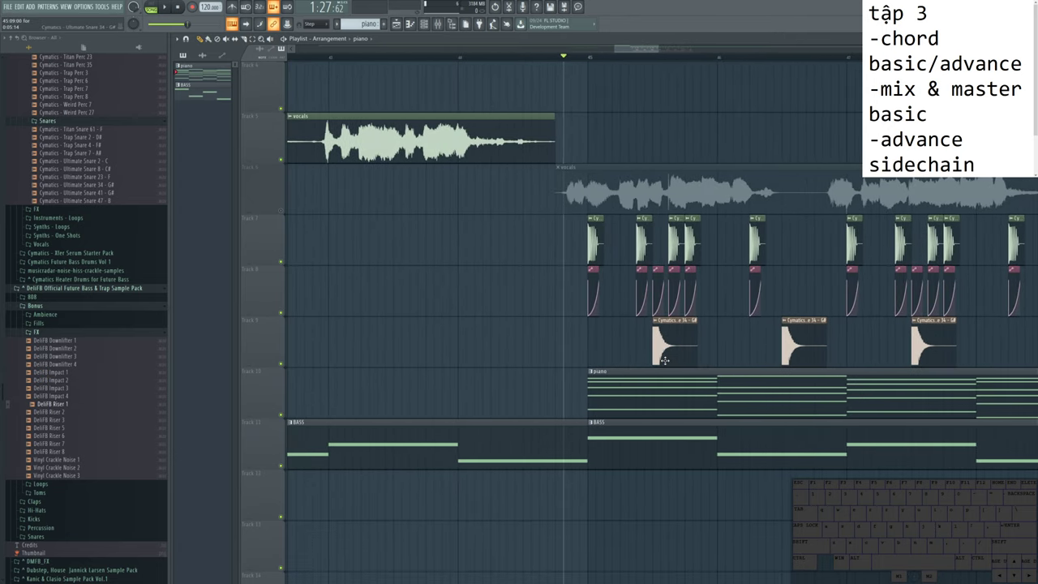
{"action": "scroll", "coordinate": [666, 357], "scroll_direction": "up", "scroll_amount": 4, "text": "ctrl"}
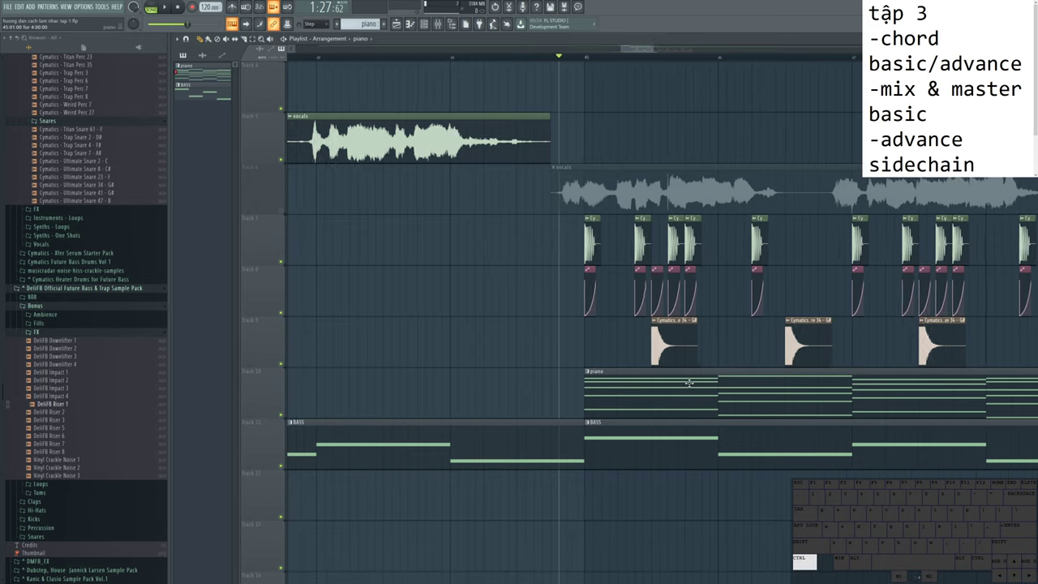
{"action": "scroll", "coordinate": [406, 325], "scroll_direction": "down", "scroll_amount": 2, "text": "ctrl"}
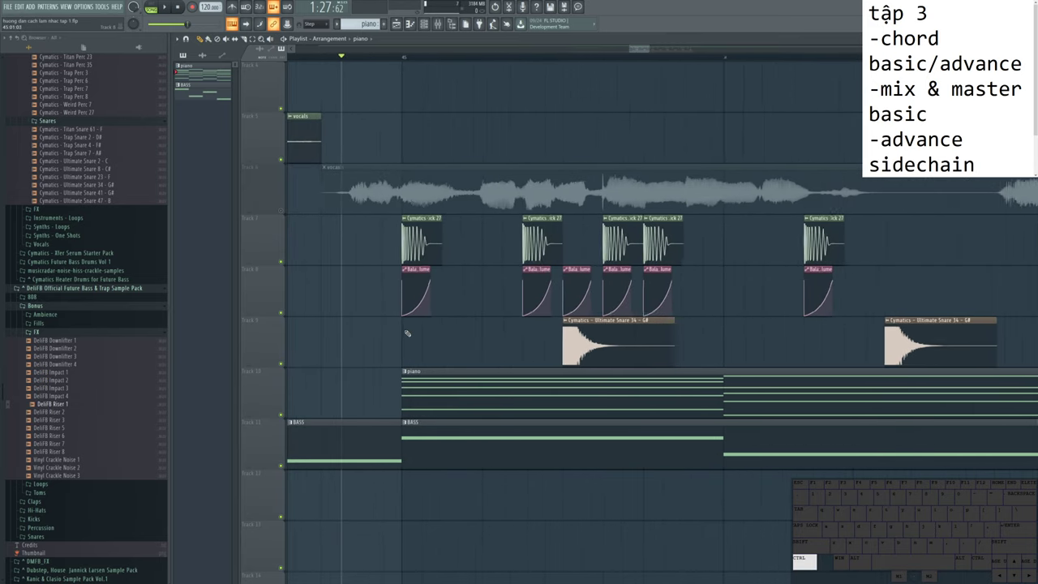
Step: Select the first five volume automation clips under the kicks in bar 45 and mute the BASS track
{"action": "left_click_drag", "start_coordinate": [361, 284], "coordinate": [681, 295]}
{"action": "scroll", "coordinate": [649, 325], "scroll_direction": "down", "scroll_amount": 3, "text": "ctrl"}
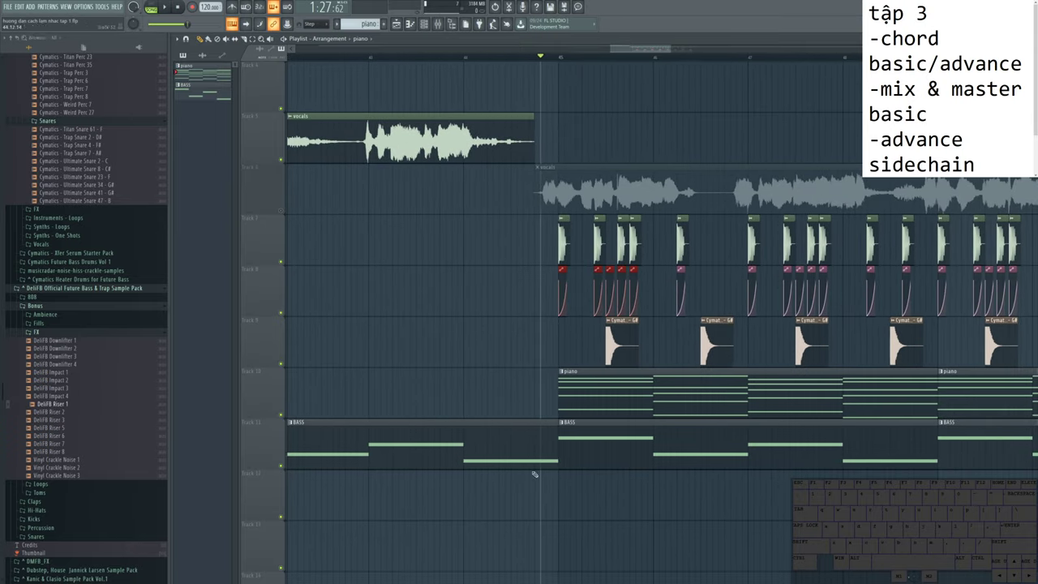
{"action": "scroll", "coordinate": [408, 357], "scroll_direction": "up", "scroll_amount": 5, "text": "ctrl"}
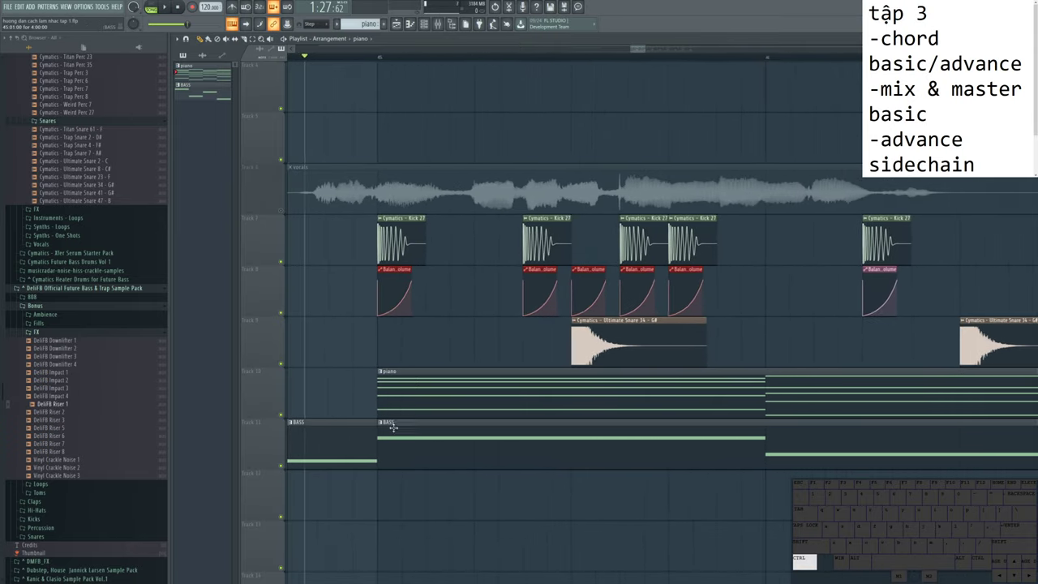
{"action": "scroll", "coordinate": [470, 357], "scroll_direction": "down", "scroll_amount": 1}
{"action": "left_click", "coordinate": [283, 468]}
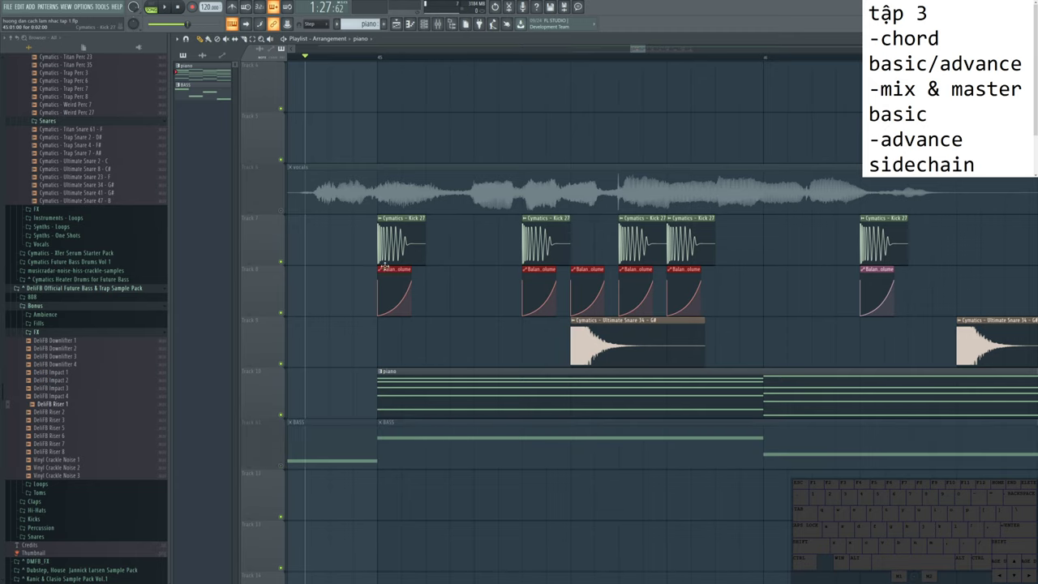
Step: Play the transition into bar 45 repeatedly to hear how the first kick lines up with its volume automation clip
{"action": "scroll", "coordinate": [391, 405], "scroll_direction": "up", "scroll_amount": 2, "text": "ctrl"}
{"action": "scroll", "coordinate": [391, 405], "scroll_direction": "up", "scroll_amount": 1, "text": "ctrl"}
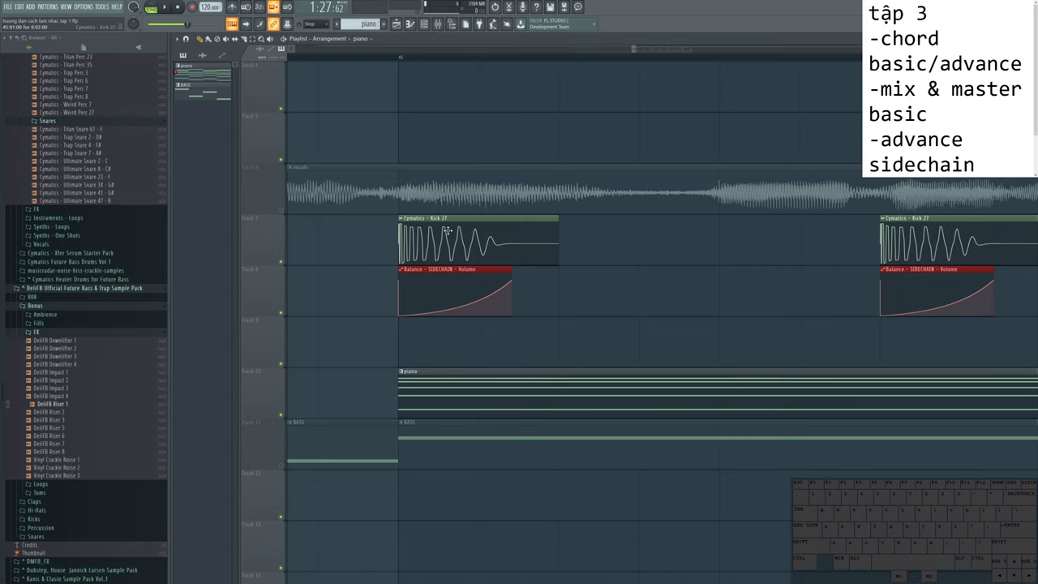
{"action": "scroll", "coordinate": [633, 267], "scroll_direction": "down", "scroll_amount": 2, "text": "ctrl"}
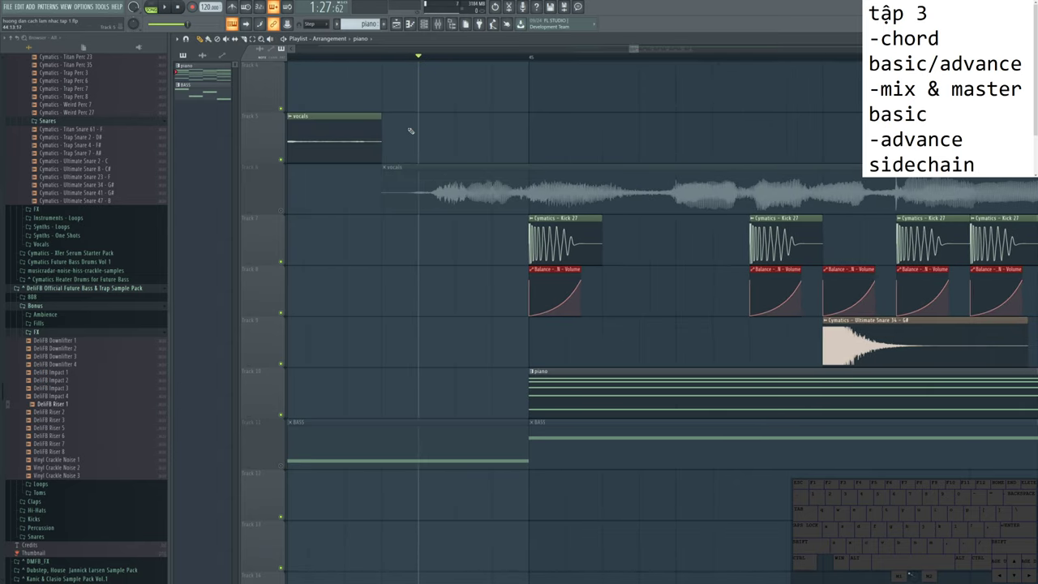
{"action": "scroll", "coordinate": [567, 308], "scroll_direction": "up", "scroll_amount": 2, "text": "ctrl"}
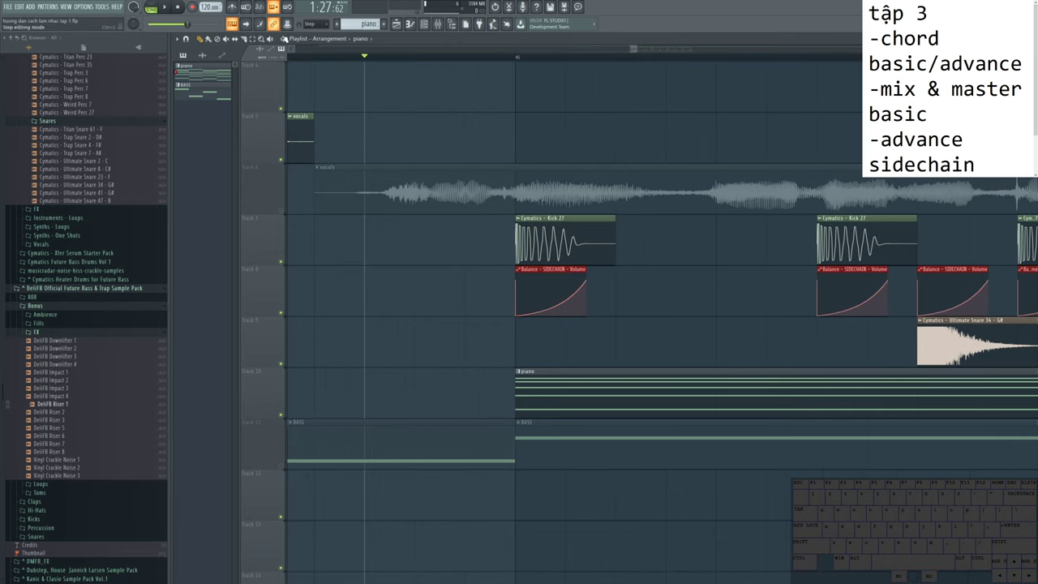
{"action": "key", "text": "space"}
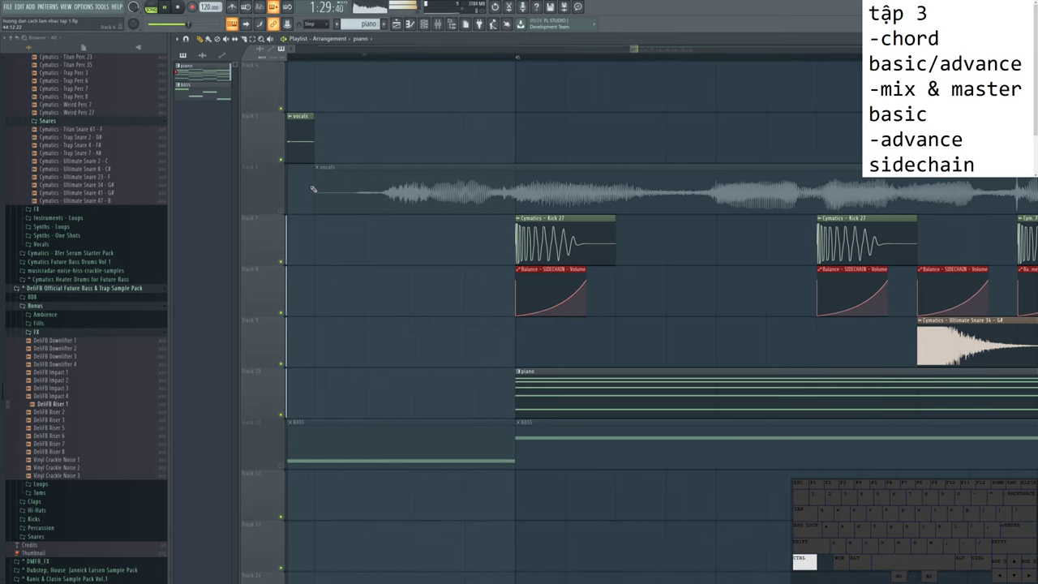
{"action": "scroll", "coordinate": [313, 189], "scroll_direction": "down", "scroll_amount": 2, "text": "ctrl"}
{"action": "key", "text": "space"}
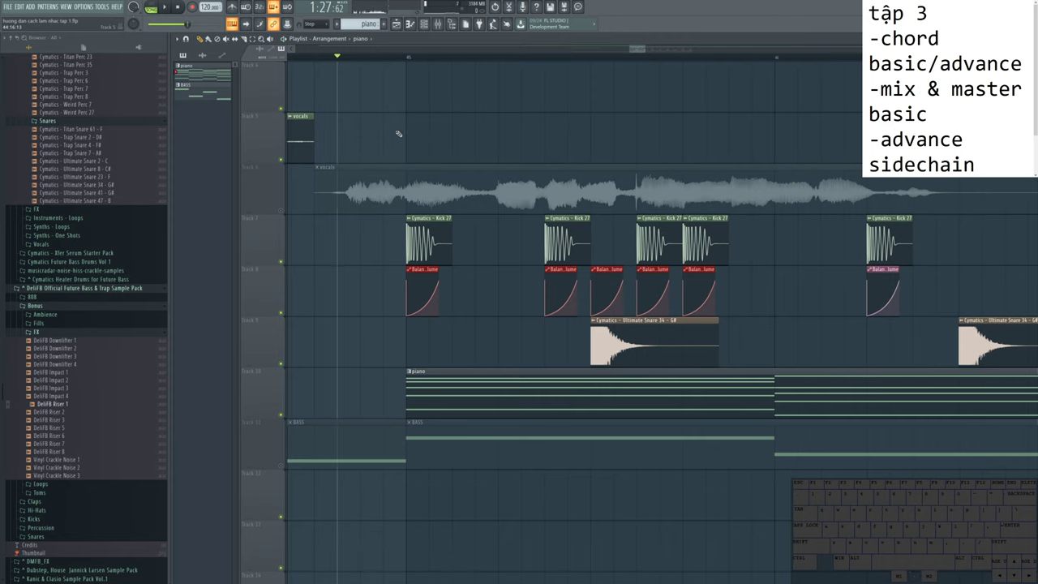
{"action": "scroll", "coordinate": [410, 61], "scroll_direction": "up", "scroll_amount": 2}
{"action": "key", "text": "space"}
{"action": "key", "text": "space"}
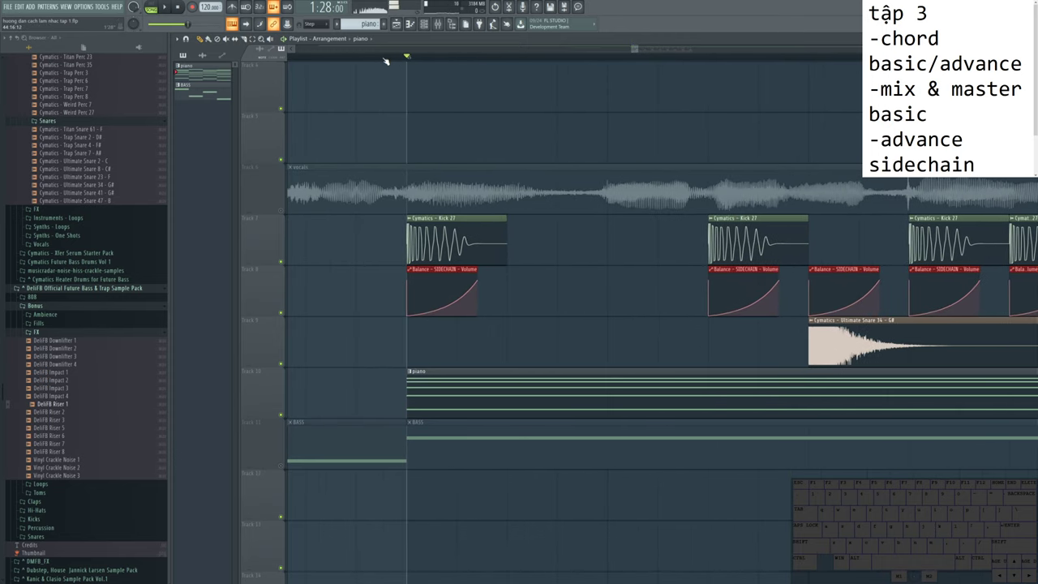
{"action": "key", "text": "space"}
{"action": "key", "text": "space"}
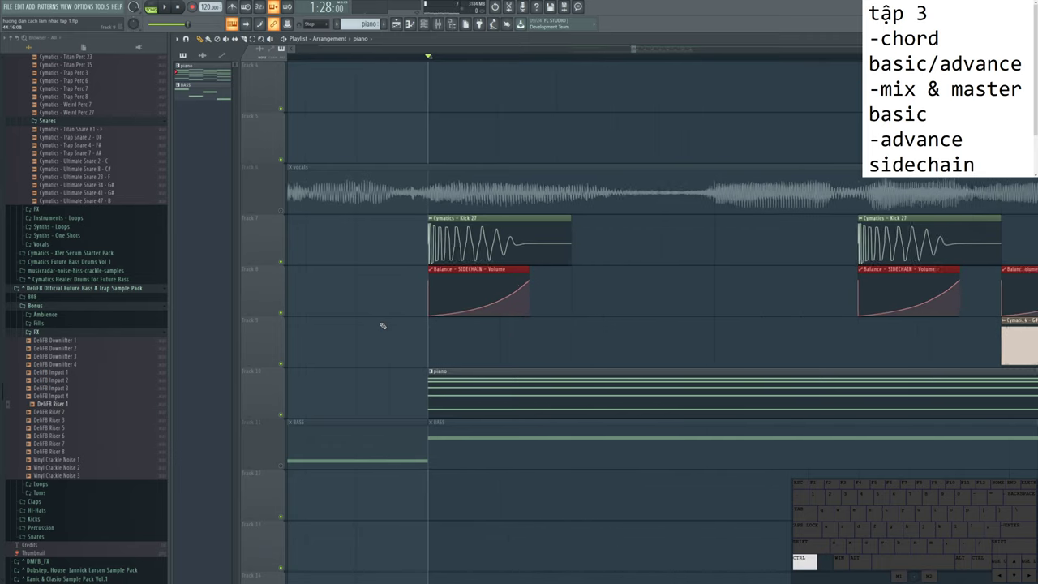
{"action": "scroll", "coordinate": [381, 326], "scroll_direction": "up", "scroll_amount": 1}
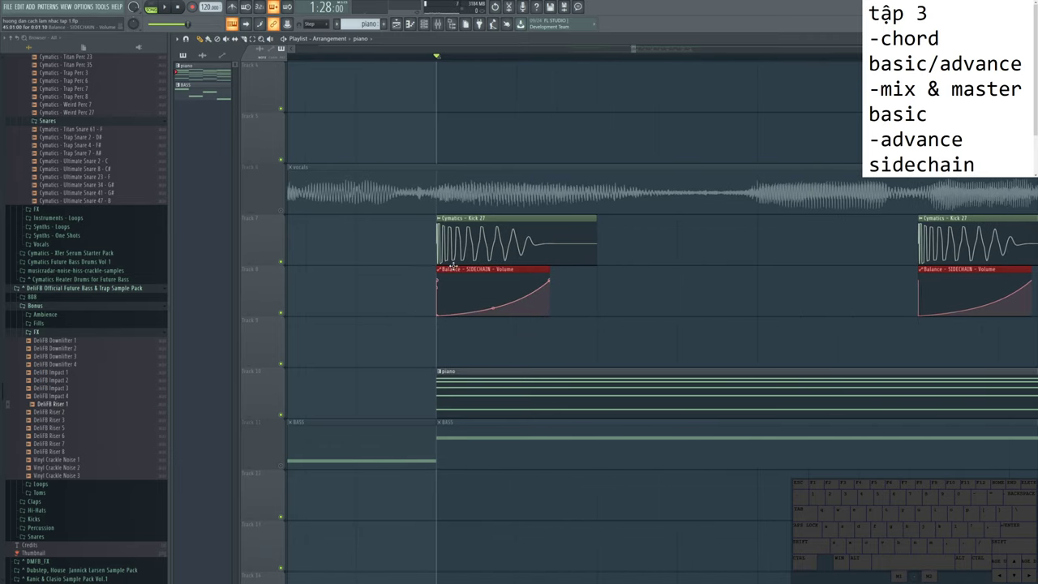
Step: Try shifting the five selected volume automation clips slightly ahead of their kicks, and undo the move
{"action": "left_click_drag", "start_coordinate": [452, 269], "coordinate": [438, 273]}
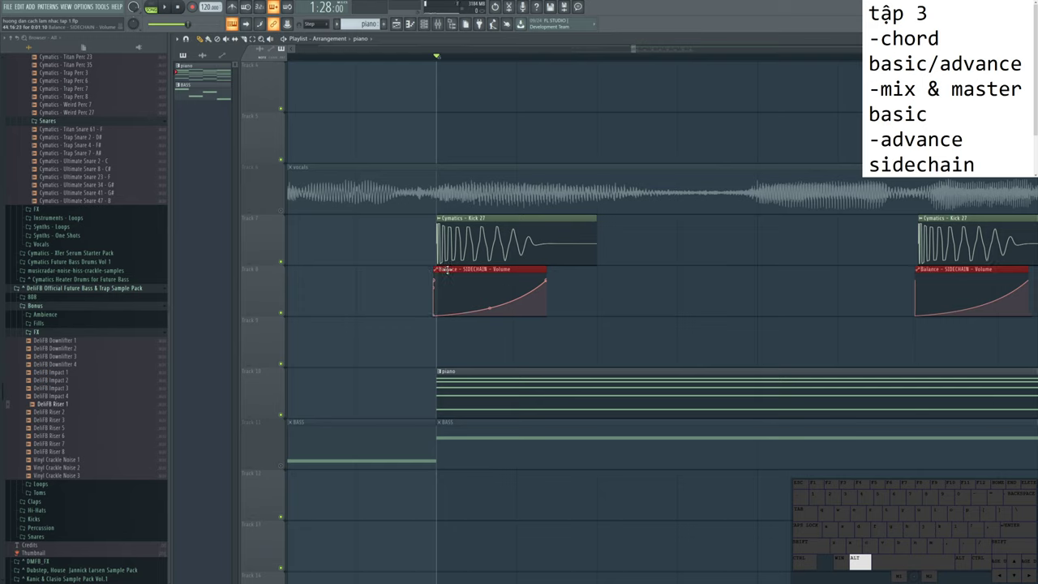
{"action": "left_click_drag", "start_coordinate": [446, 269], "coordinate": [447, 271]}
{"action": "key", "text": "ctrl+z"}
{"action": "key", "text": "ctrl+z"}
{"action": "key", "text": "ctrl+z"}
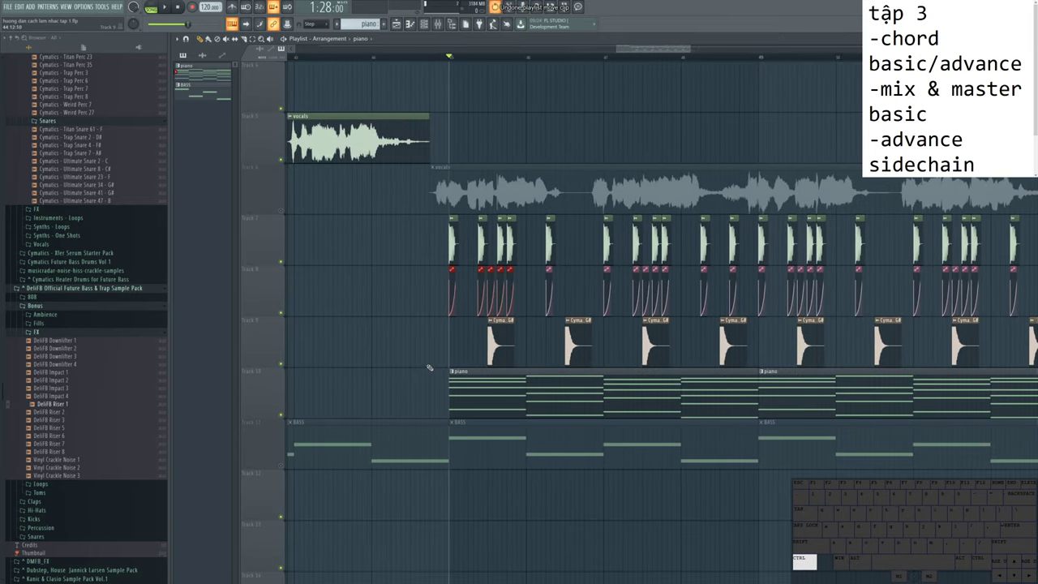
{"action": "key", "text": "ctrl+z"}
{"action": "key", "text": "ctrl+z"}
{"action": "key", "text": "ctrl+z"}
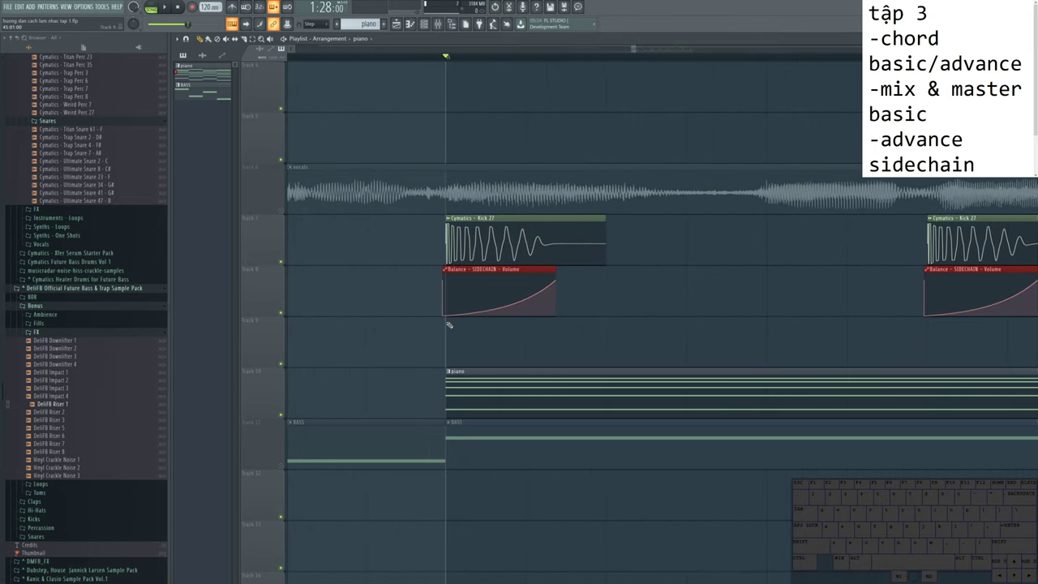
{"action": "key", "text": "ctrl+z"}
{"action": "key", "text": "ctrl+z"}
{"action": "key", "text": "ctrl+z"}
Step: Nudge only the first volume automation clip in bar 45 slightly ahead of its kick and play the result
{"action": "mouse_move", "coordinate": [467, 270]}
{"action": "left_mouse_down"}
{"action": "mouse_move", "coordinate": [421, 270]}
{"action": "mouse_move", "coordinate": [463, 270]}
{"action": "left_mouse_up"}
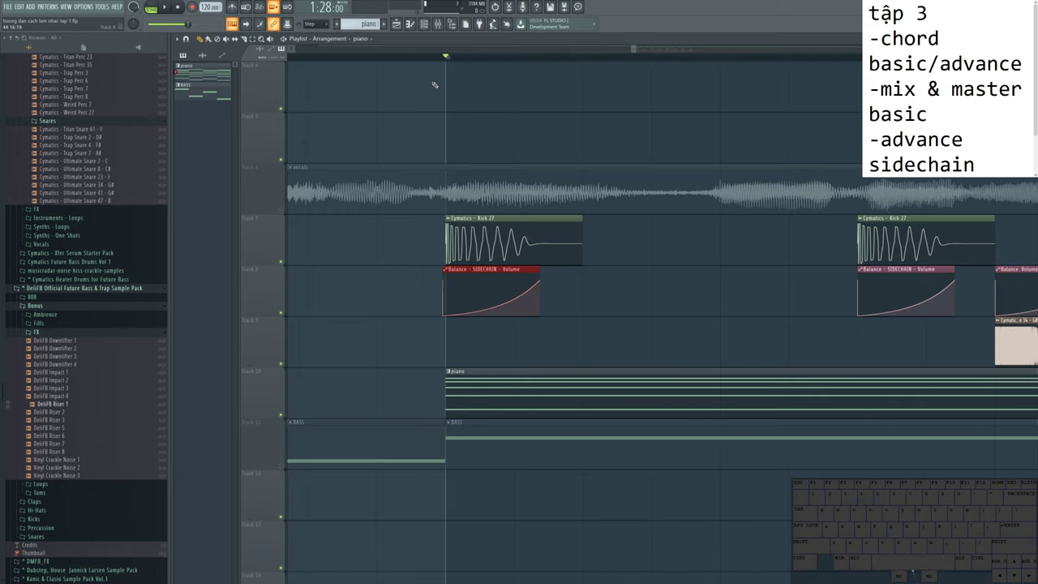
{"action": "key", "text": "space"}
{"action": "key", "text": "space"}
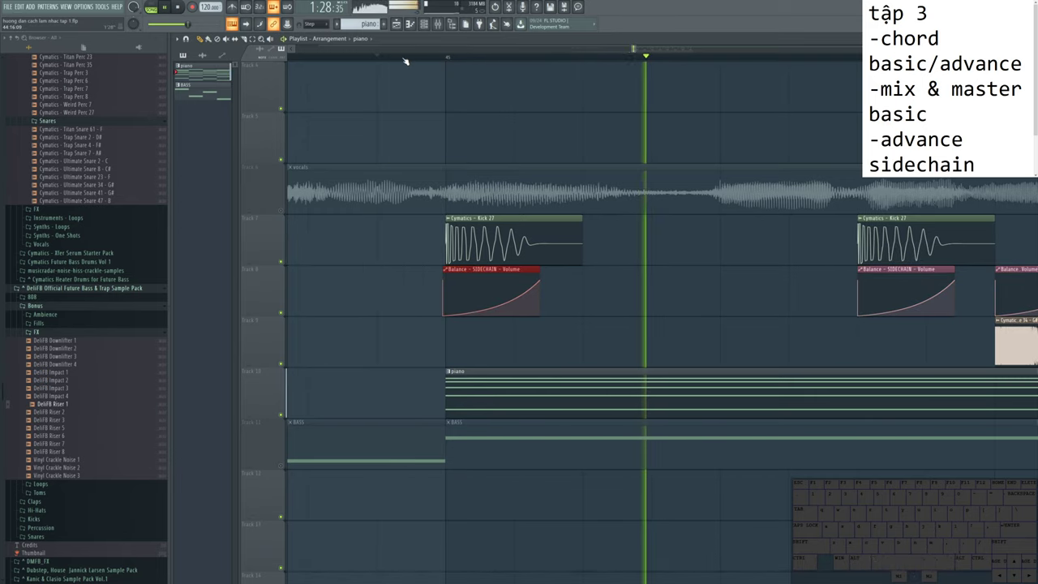
{"action": "key", "text": "space"}
{"action": "key", "text": "space"}
{"action": "key", "text": "space"}
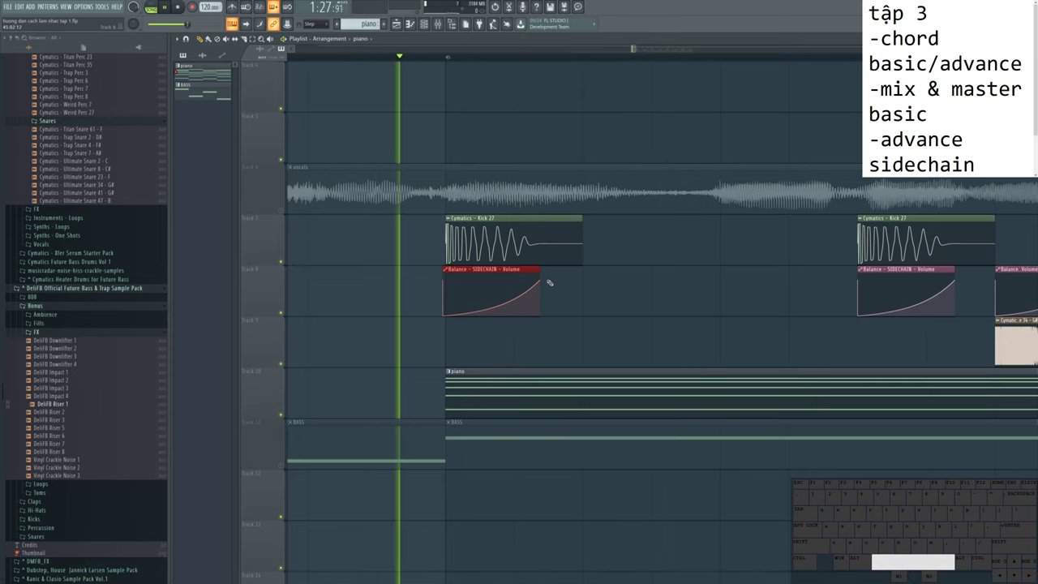
Step: Play the second kick in bar 45, whose volume automation clip starts exactly with it, for comparison
{"action": "scroll", "coordinate": [583, 155], "scroll_direction": "right", "scroll_amount": 4}
{"action": "scroll", "coordinate": [583, 155], "scroll_direction": "up", "scroll_amount": 1}
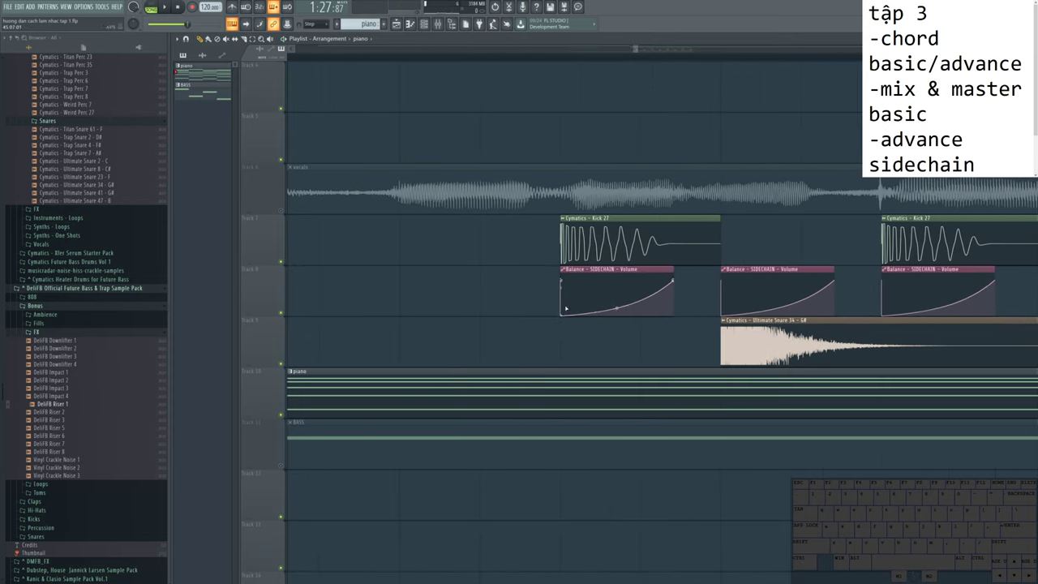
{"action": "key", "text": "space"}
{"action": "key", "text": "space"}
{"action": "key", "text": "space"}
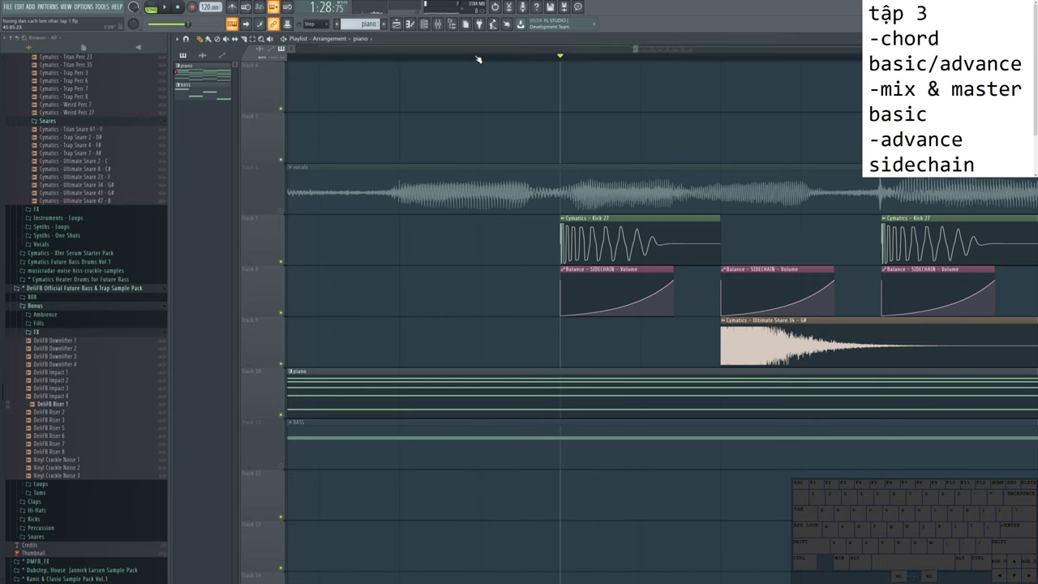
{"action": "key", "text": "space"}
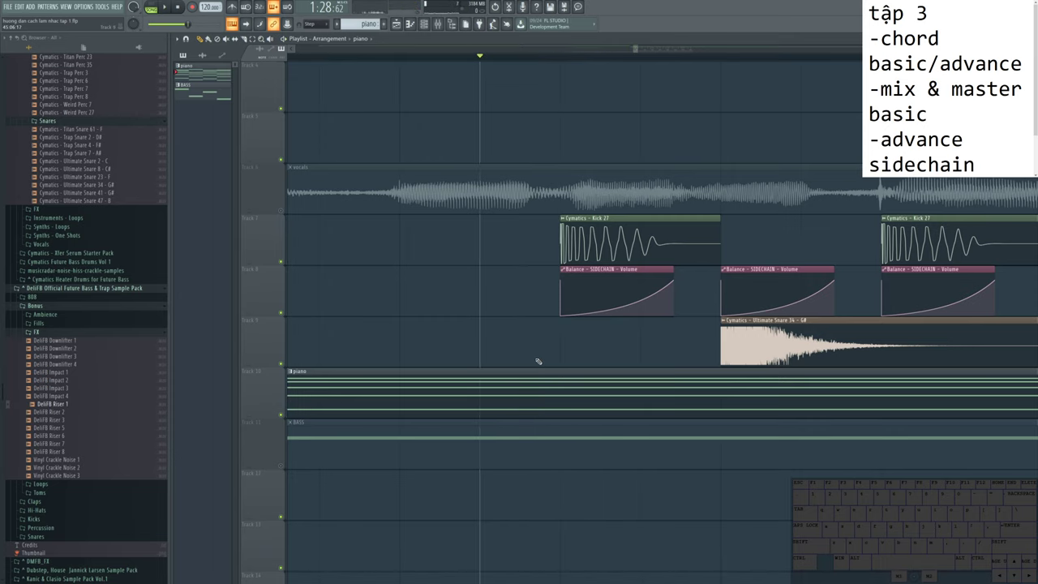
Step: Replay the first kick of bar 45 with its volume automation clip aligned to the kick's start
{"action": "scroll", "coordinate": [538, 359], "scroll_direction": "down", "scroll_amount": 3}
{"action": "scroll", "coordinate": [349, 294], "scroll_direction": "up", "scroll_amount": 3}
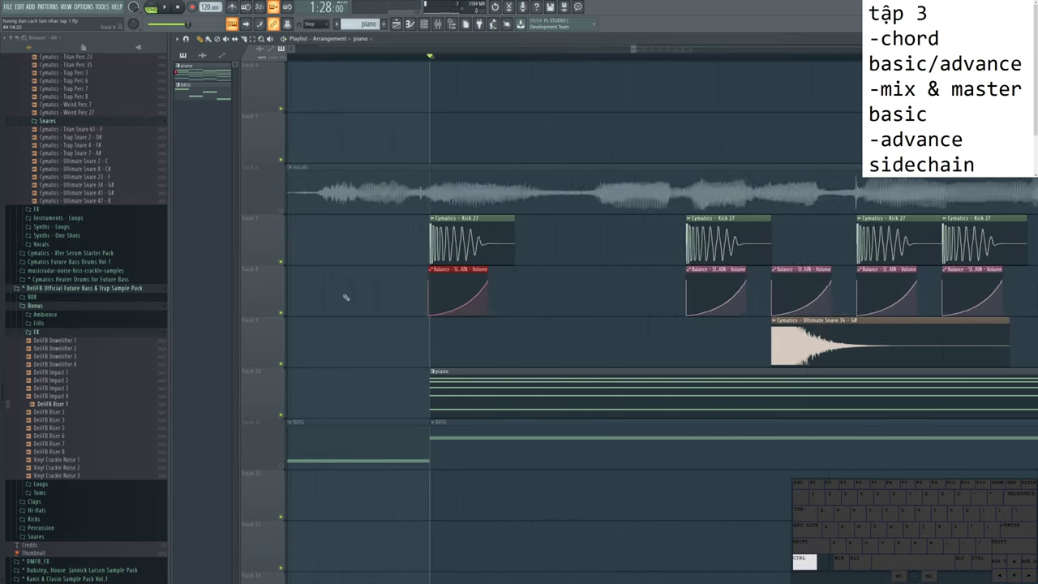
{"action": "key", "text": "space"}
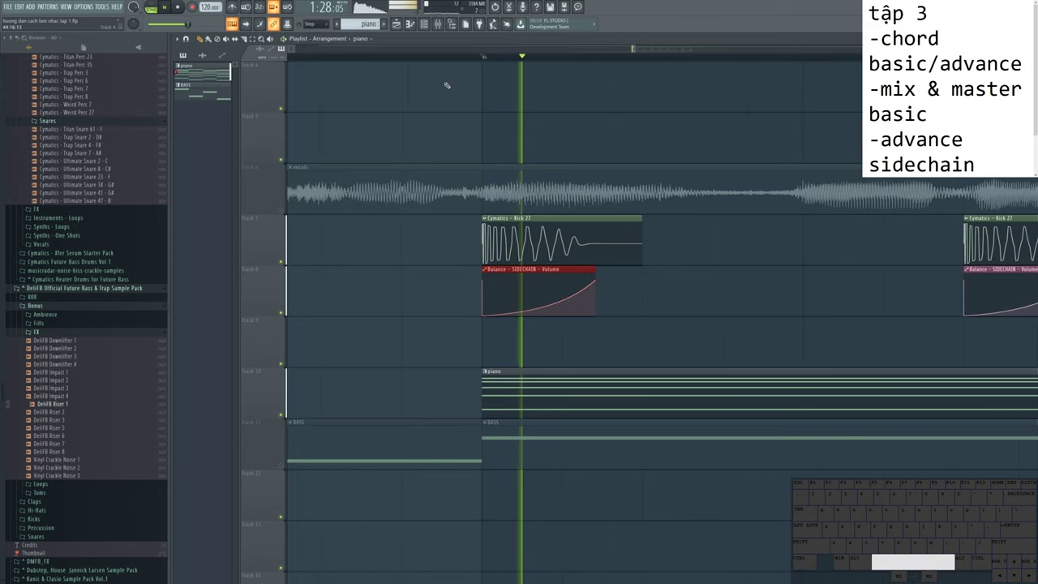
{"action": "key", "text": "space"}
{"action": "key", "text": "space"}
{"action": "key", "text": "space"}
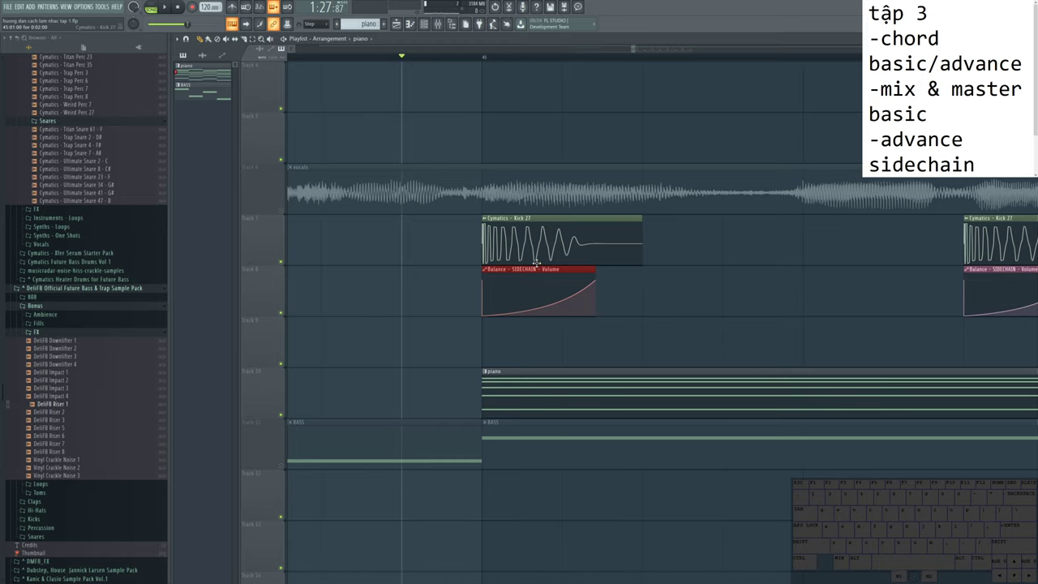
Step: Select all volume automation clips from bar 45 onward and nudge them together slightly ahead of their kicks
{"action": "scroll", "coordinate": [410, 312], "scroll_direction": "down", "scroll_amount": 6}
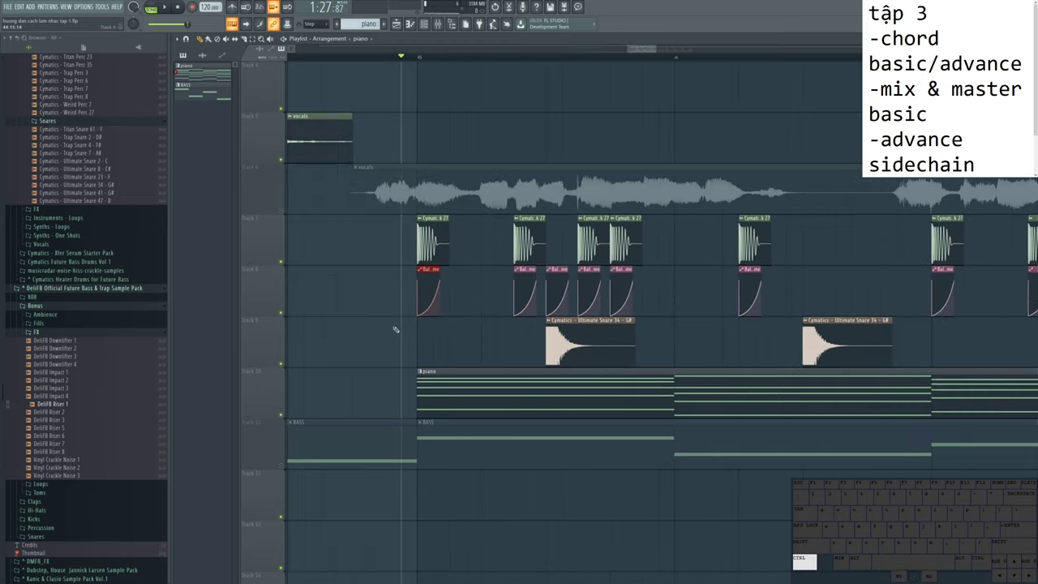
{"action": "scroll", "coordinate": [404, 302], "scroll_direction": "down", "scroll_amount": 2}
{"action": "left_click_drag", "start_coordinate": [723, 290], "coordinate": [952, 301]}
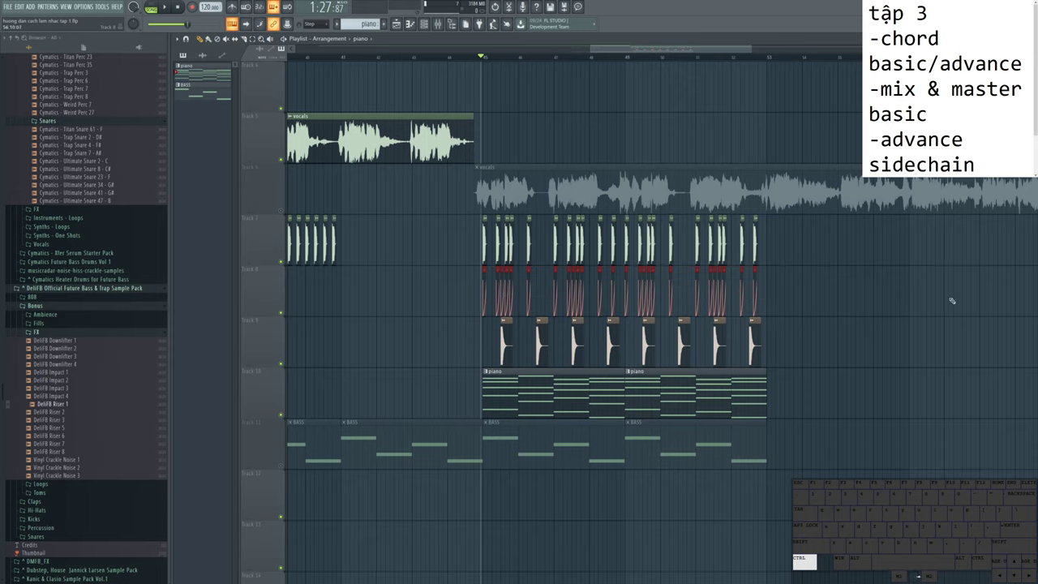
{"action": "scroll", "coordinate": [532, 348], "scroll_direction": "up", "scroll_amount": 5}
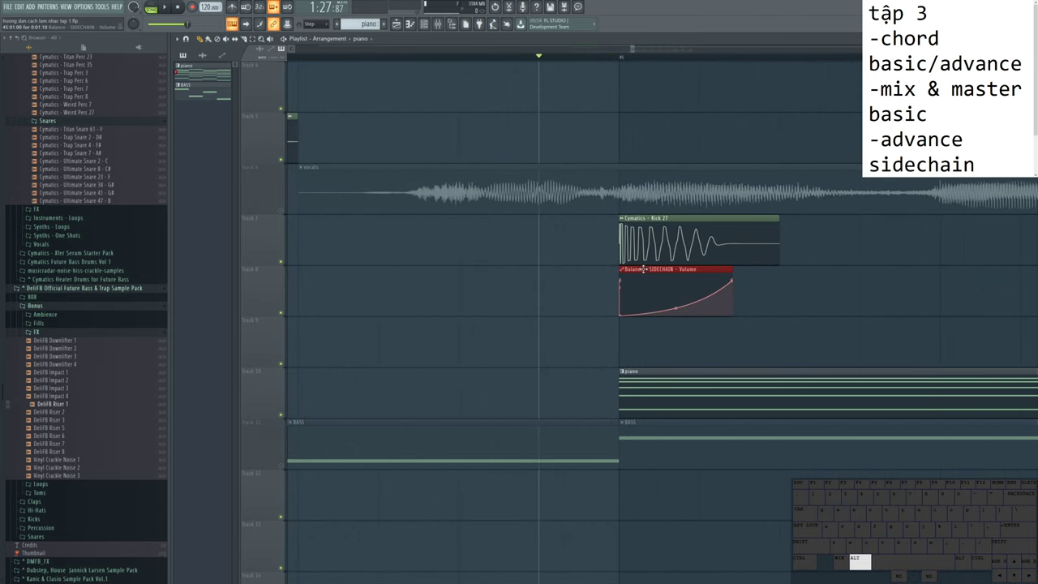
{"action": "scroll", "coordinate": [487, 344], "scroll_direction": "down", "scroll_amount": 6}
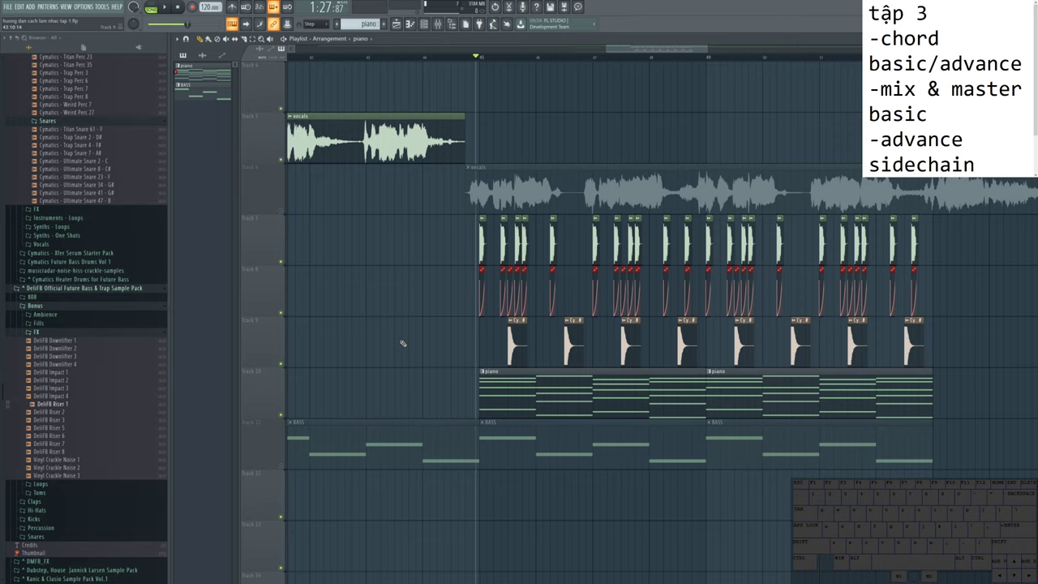
{"action": "scroll", "coordinate": [530, 386], "scroll_direction": "up", "scroll_amount": 3}
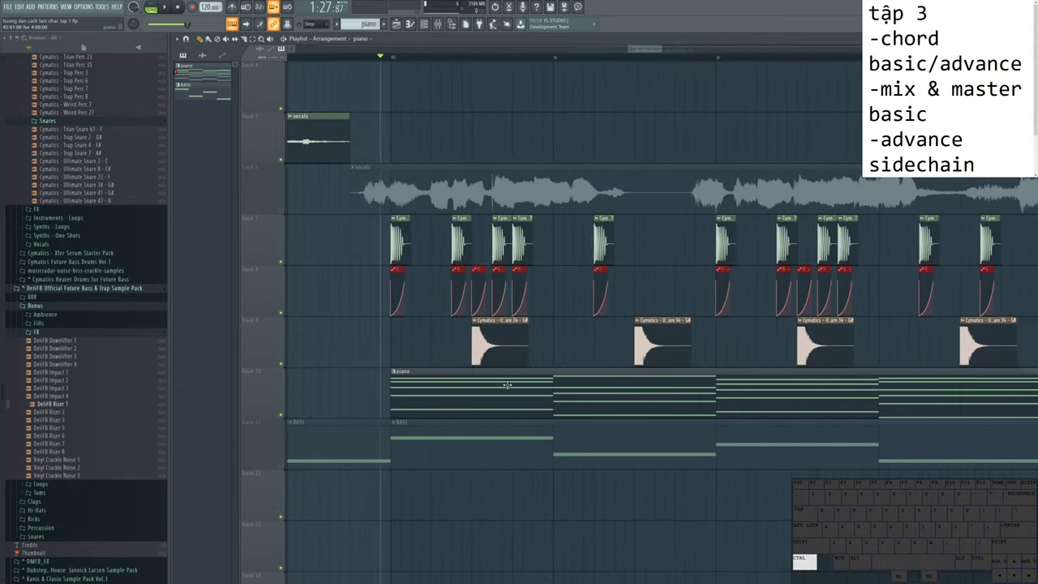
{"action": "scroll", "coordinate": [370, 348], "scroll_direction": "up", "scroll_amount": 5}
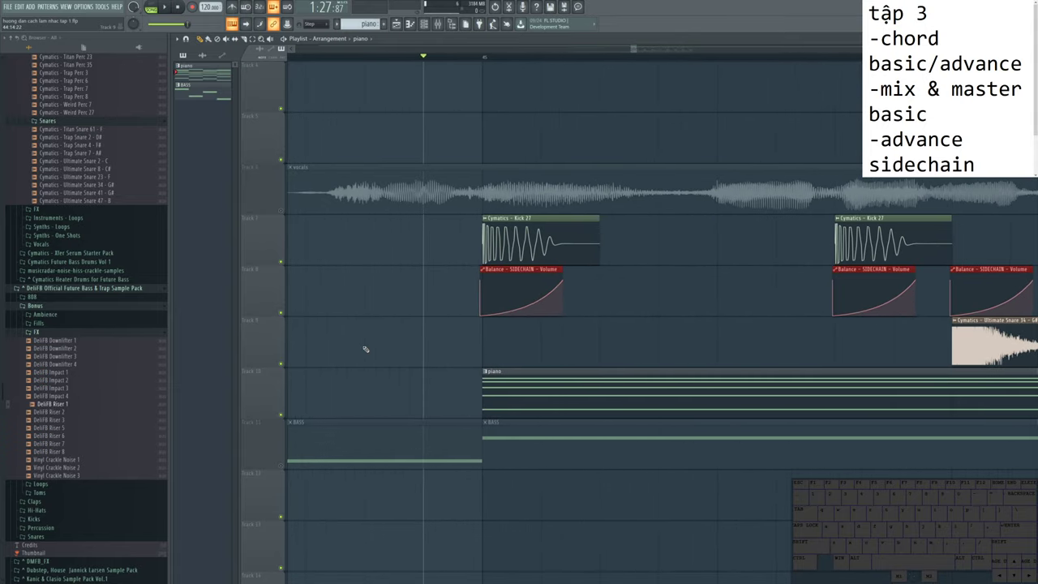
Step: Examine the arrangement from the evenly spaced kicks at bar 37 through the piano, snare and automation section at bar 45
{"action": "scroll", "coordinate": [370, 379], "scroll_direction": "down", "scroll_amount": 5}
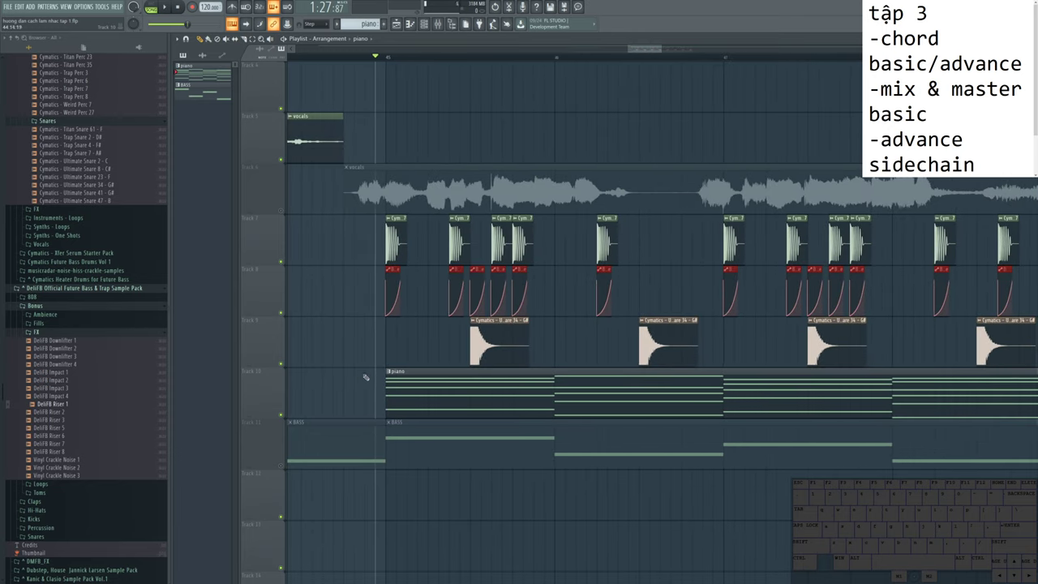
{"action": "scroll", "coordinate": [547, 402], "scroll_direction": "down", "scroll_amount": 4}
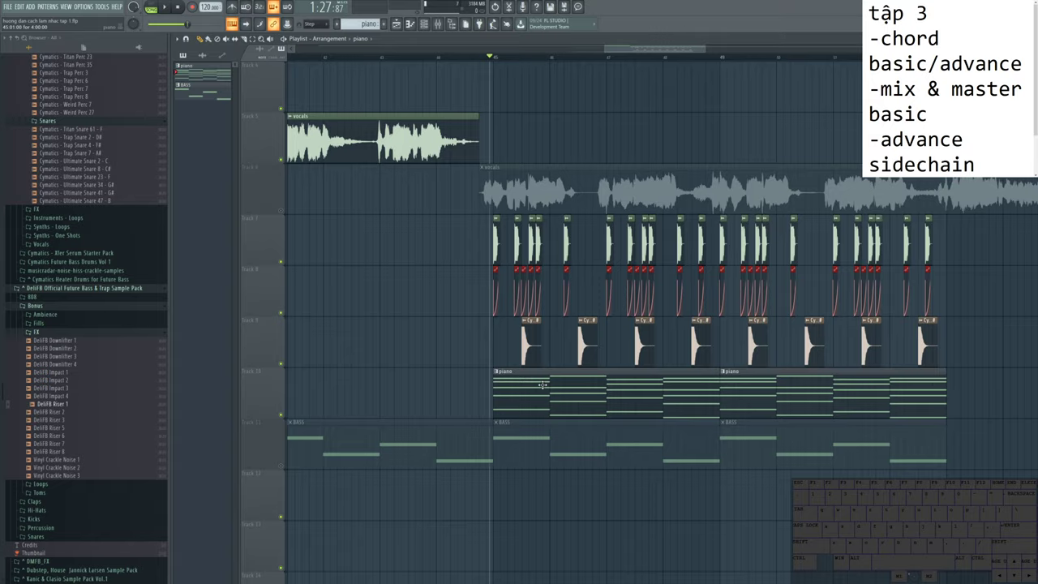
{"action": "scroll", "coordinate": [543, 385], "scroll_direction": "down", "scroll_amount": 5}
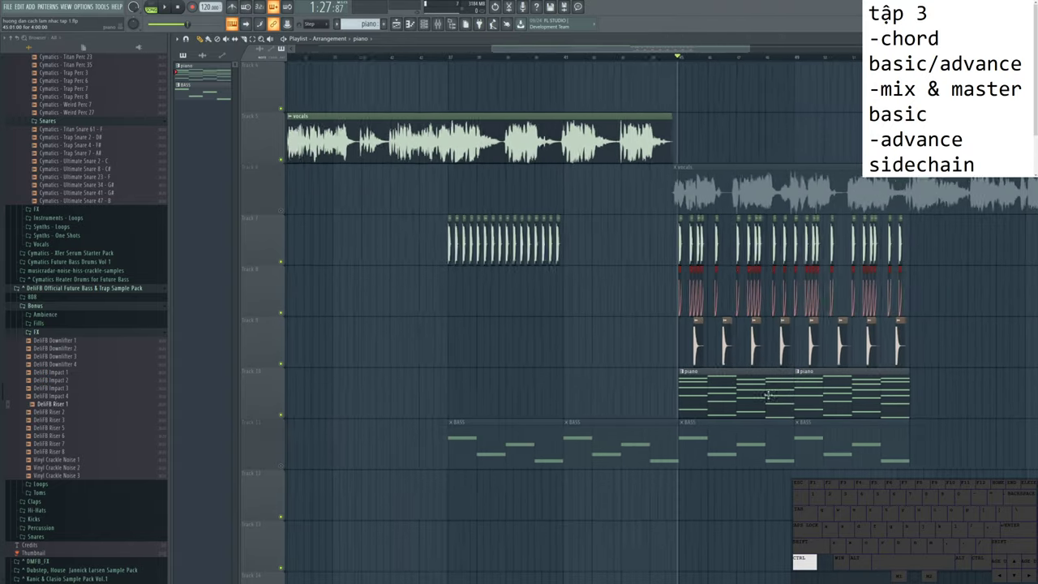
{"action": "scroll", "coordinate": [768, 395], "scroll_direction": "down", "scroll_amount": 4}
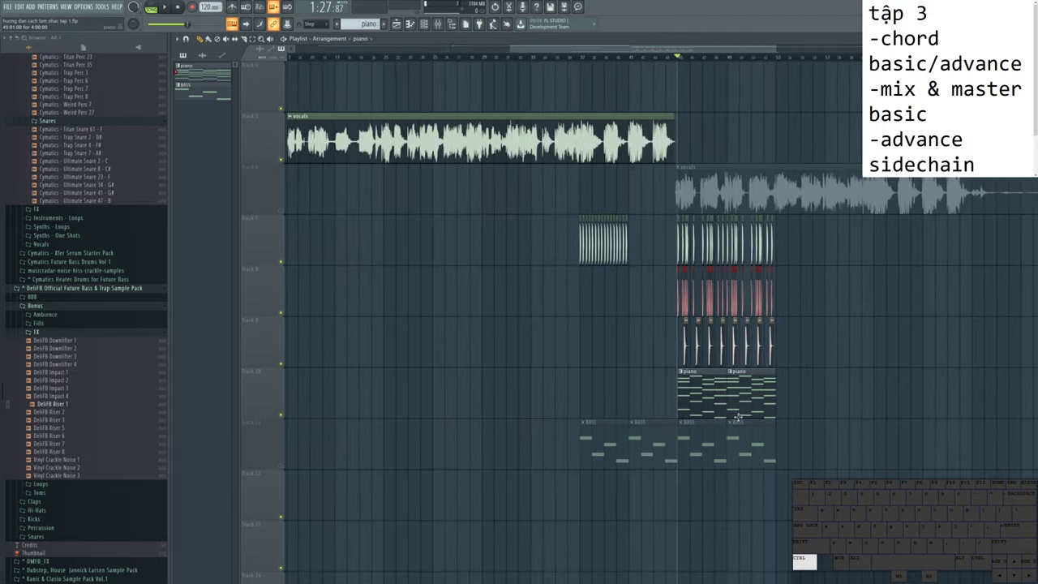
{"action": "scroll", "coordinate": [738, 416], "scroll_direction": "down", "scroll_amount": 3}
{"action": "scroll", "coordinate": [731, 194], "scroll_direction": "up", "scroll_amount": 5}
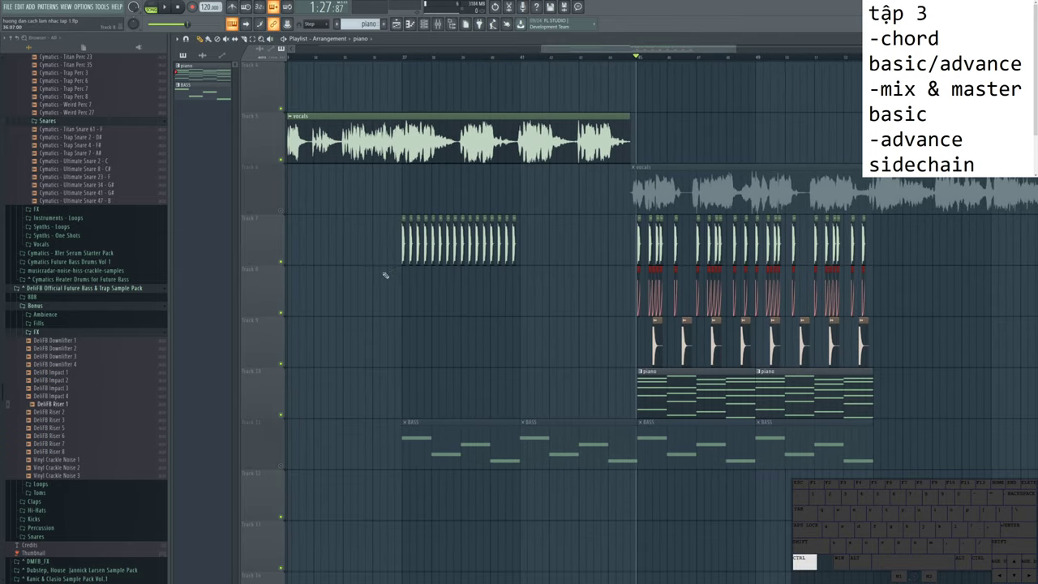
{"action": "scroll", "coordinate": [386, 275], "scroll_direction": "up", "scroll_amount": 5}
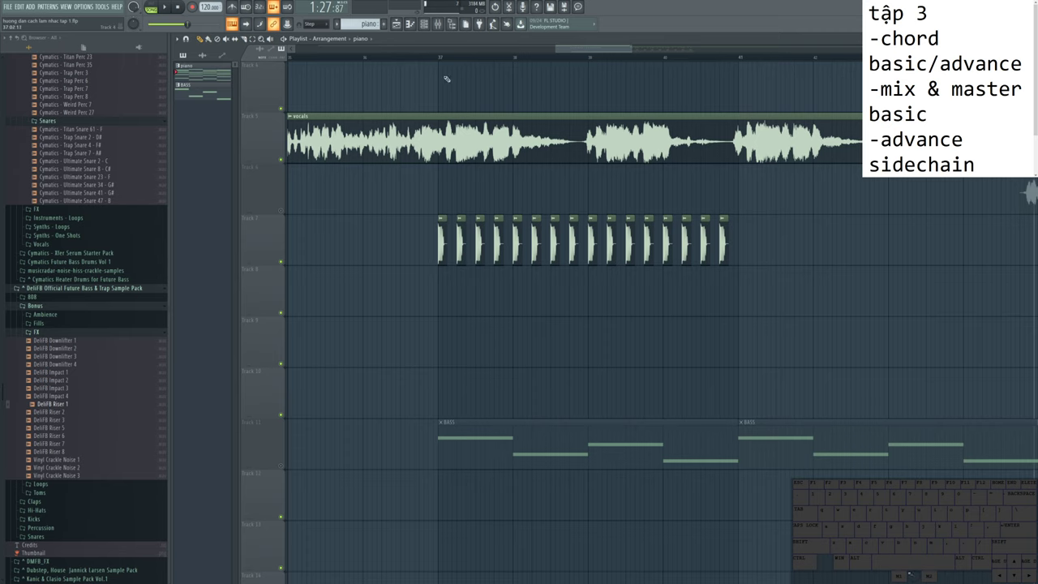
{"action": "scroll", "coordinate": [692, 316], "scroll_direction": "down", "scroll_amount": 2}
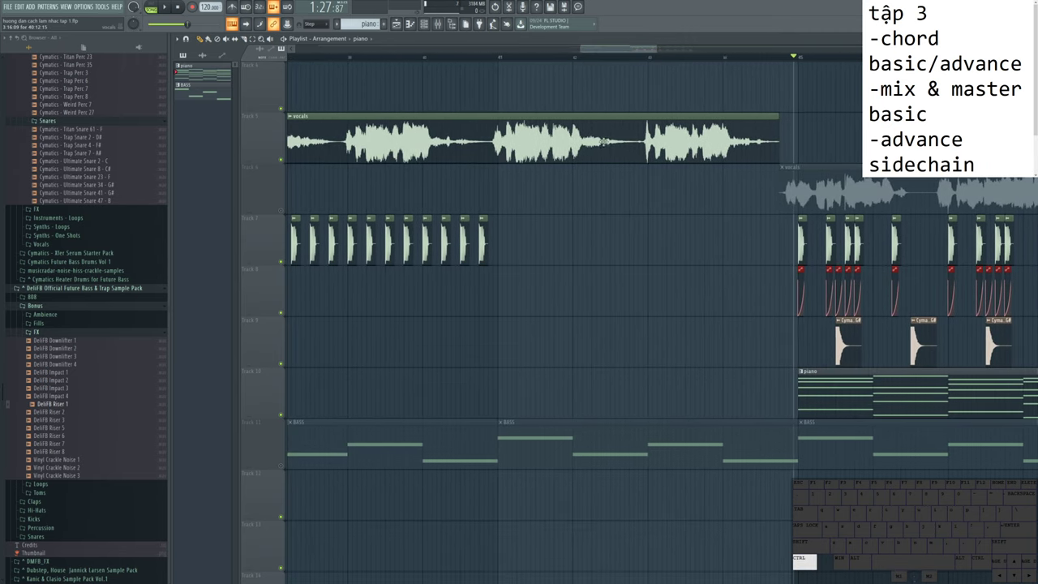
Step: Move the playhead to bar 43 and audition the Riser4 (singular) sample from the drum kit download folder
{"action": "scroll", "coordinate": [692, 316], "scroll_direction": "up", "scroll_amount": 2}
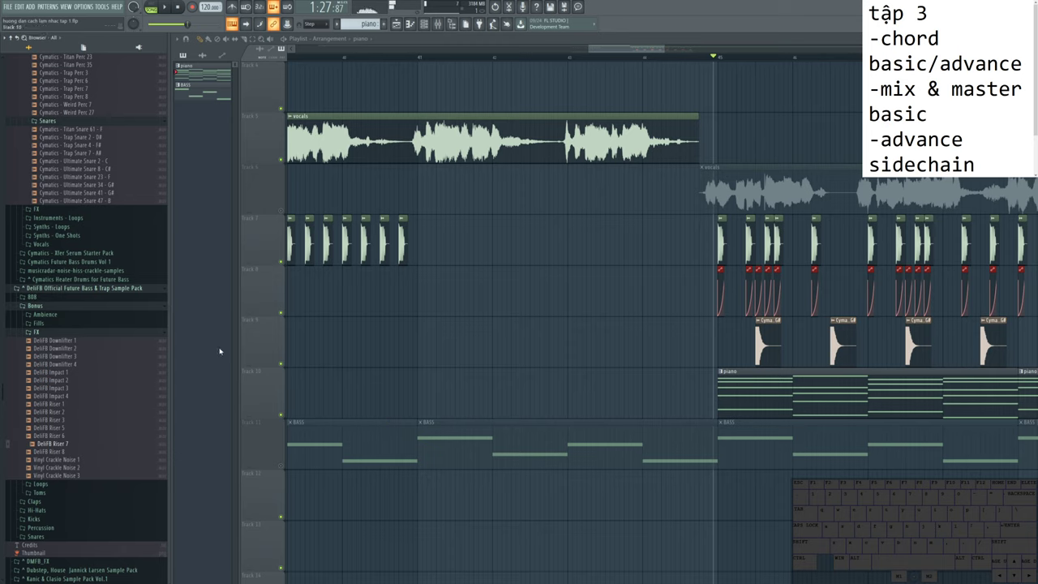
{"action": "scroll", "coordinate": [90, 361], "scroll_direction": "down", "scroll_amount": 15}
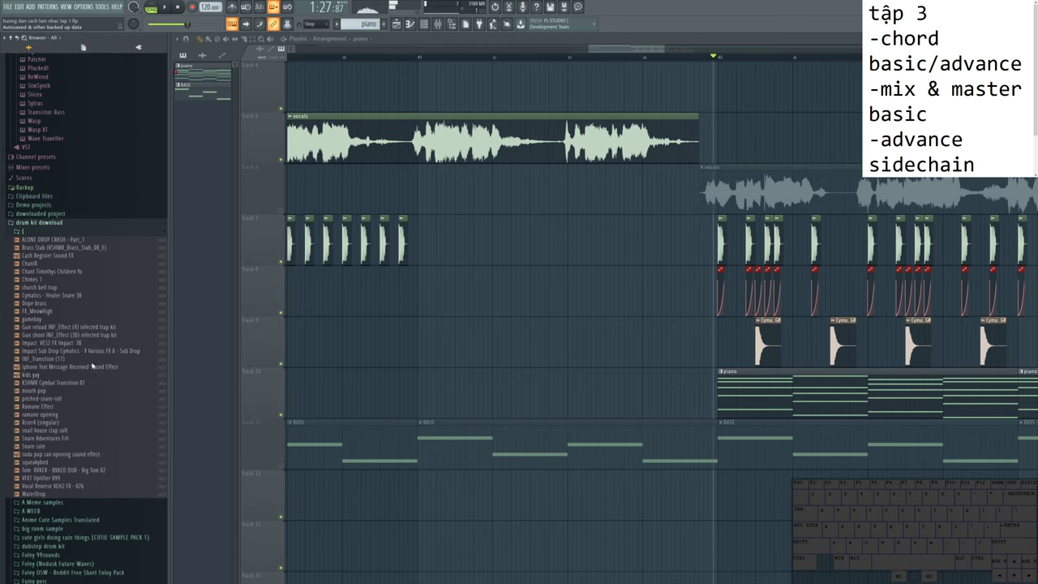
{"action": "scroll", "coordinate": [92, 366], "scroll_direction": "down", "scroll_amount": 1}
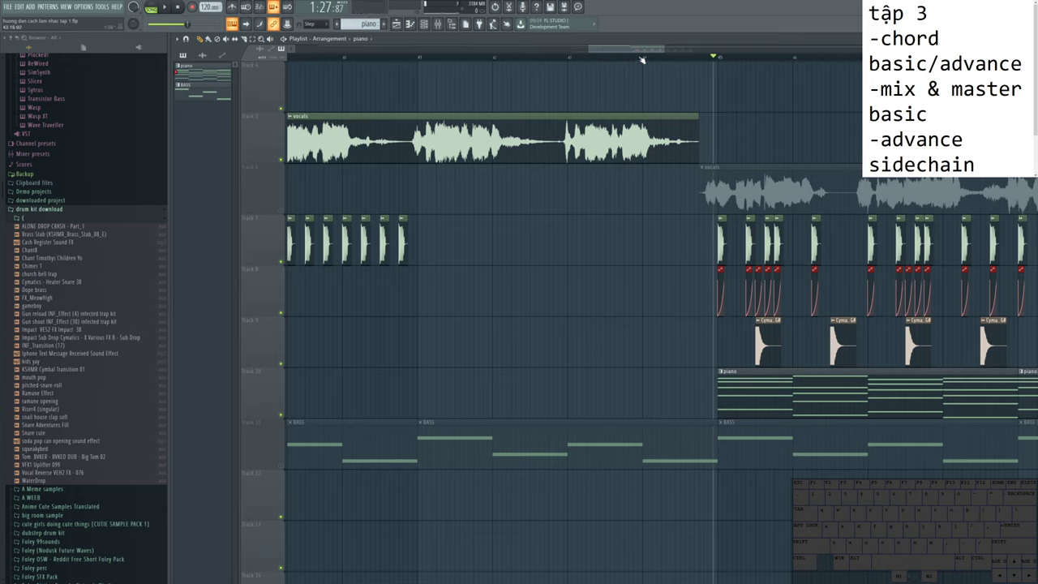
{"action": "left_click_drag", "start_coordinate": [641, 60], "coordinate": [569, 76]}
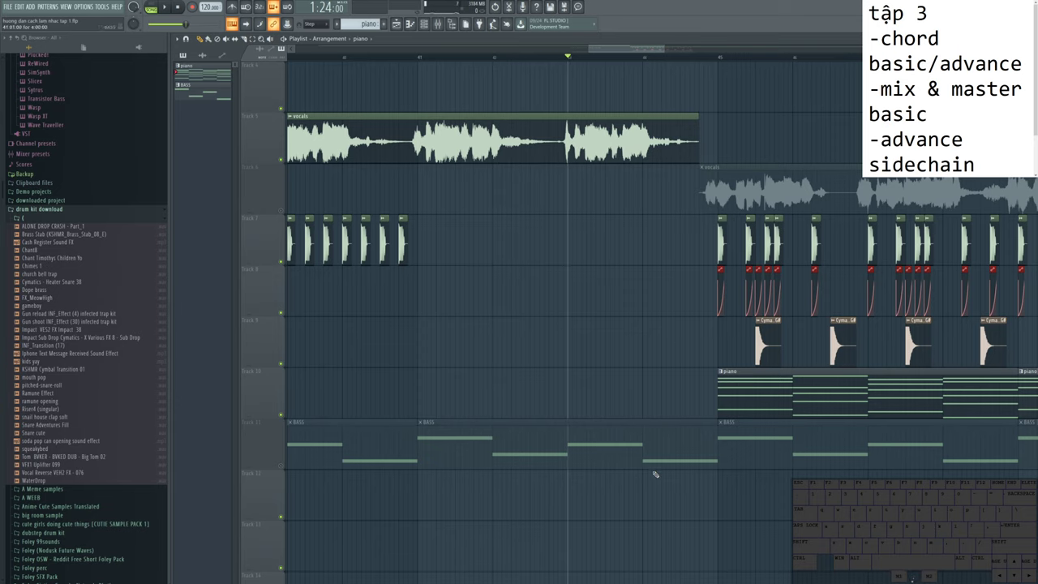
{"action": "scroll", "coordinate": [583, 420], "scroll_direction": "down", "scroll_amount": 4}
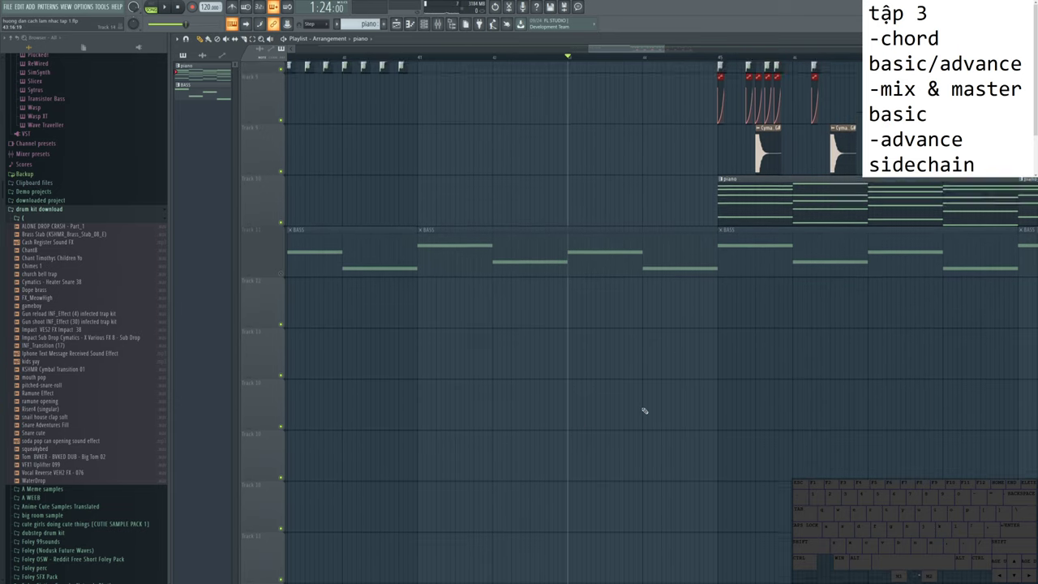
{"action": "scroll", "coordinate": [644, 412], "scroll_direction": "up", "scroll_amount": 4}
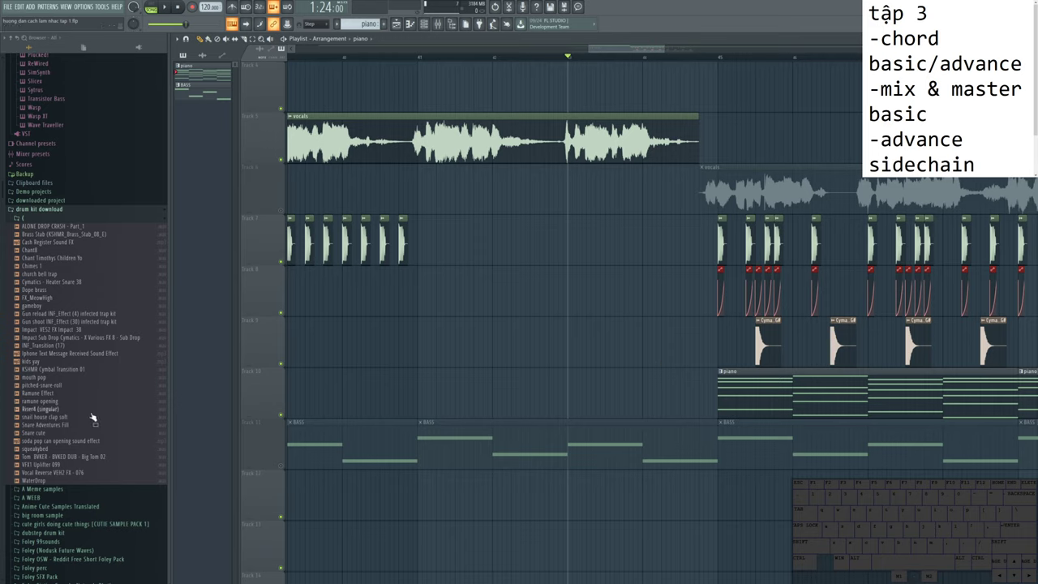
{"action": "left_click", "coordinate": [62, 412]}
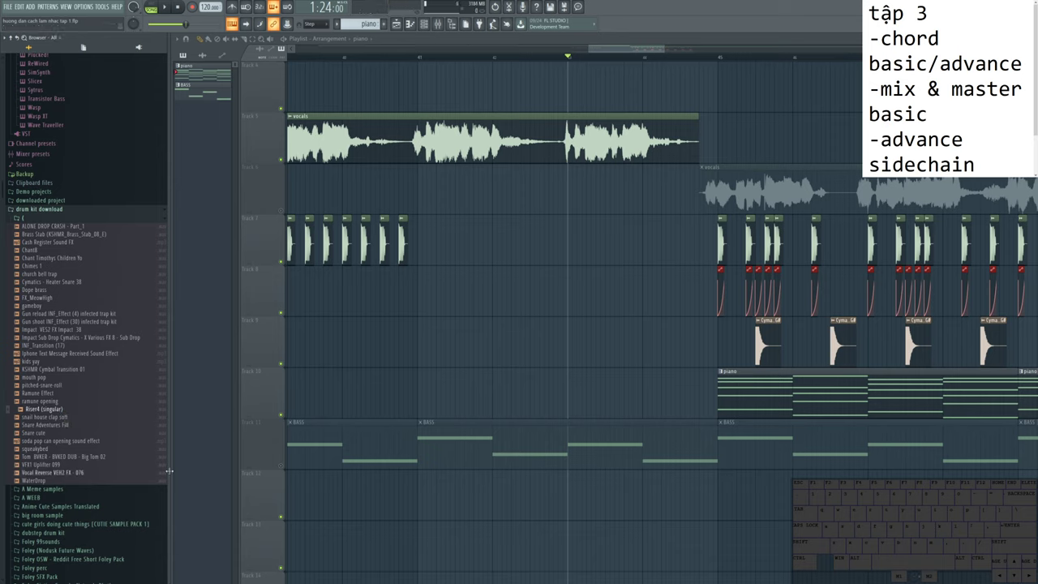
Step: Audition several risers and downlifters from the FX folder of the DeliFB Official Future Bass & Trap Sample Pack
{"action": "scroll", "coordinate": [109, 470], "scroll_direction": "down", "scroll_amount": 15}
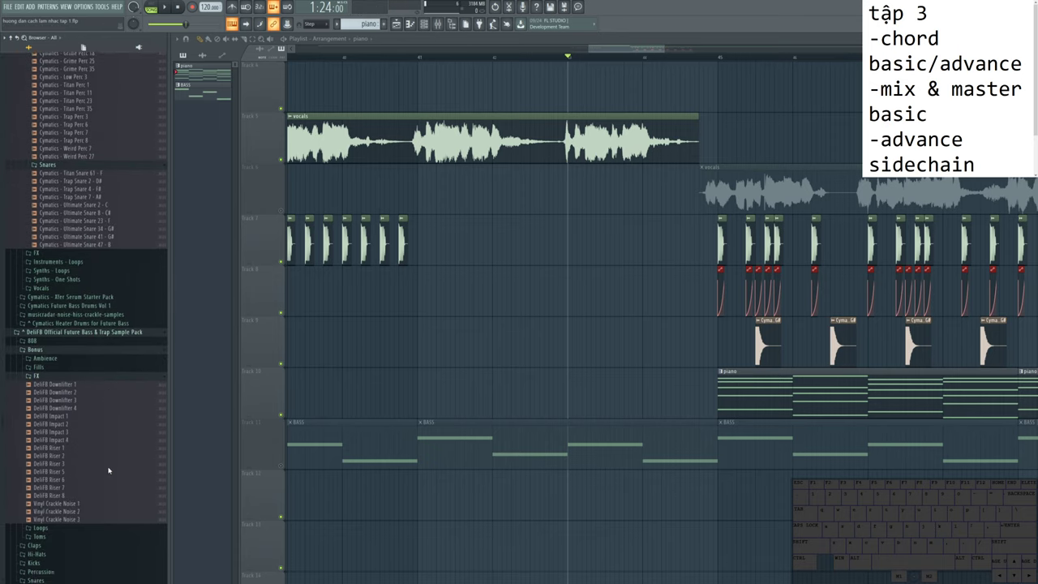
{"action": "scroll", "coordinate": [109, 471], "scroll_direction": "down", "scroll_amount": 8}
{"action": "left_click", "coordinate": [70, 300]}
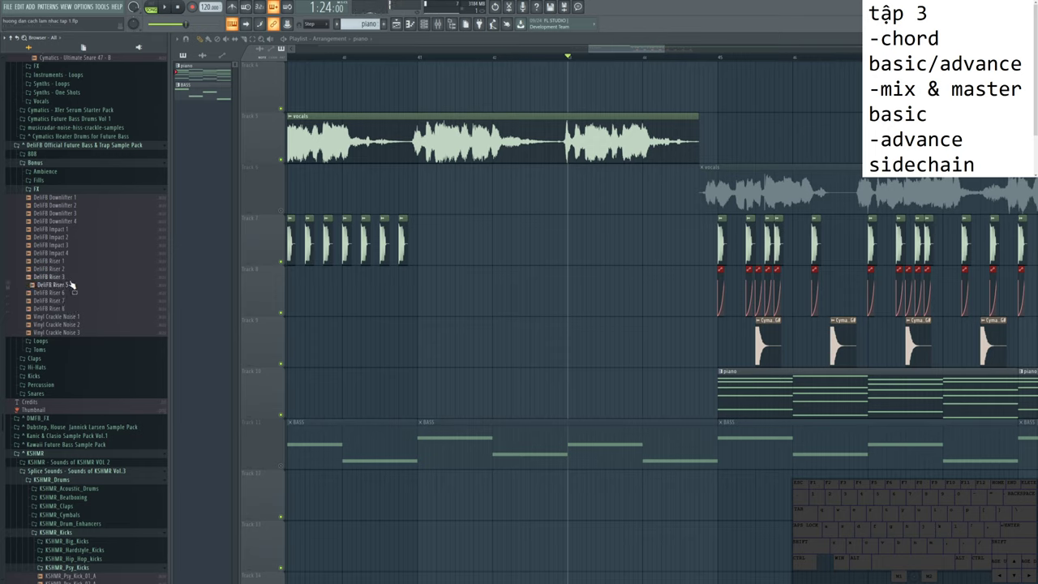
{"action": "left_click", "coordinate": [73, 279]}
{"action": "left_click", "coordinate": [74, 263]}
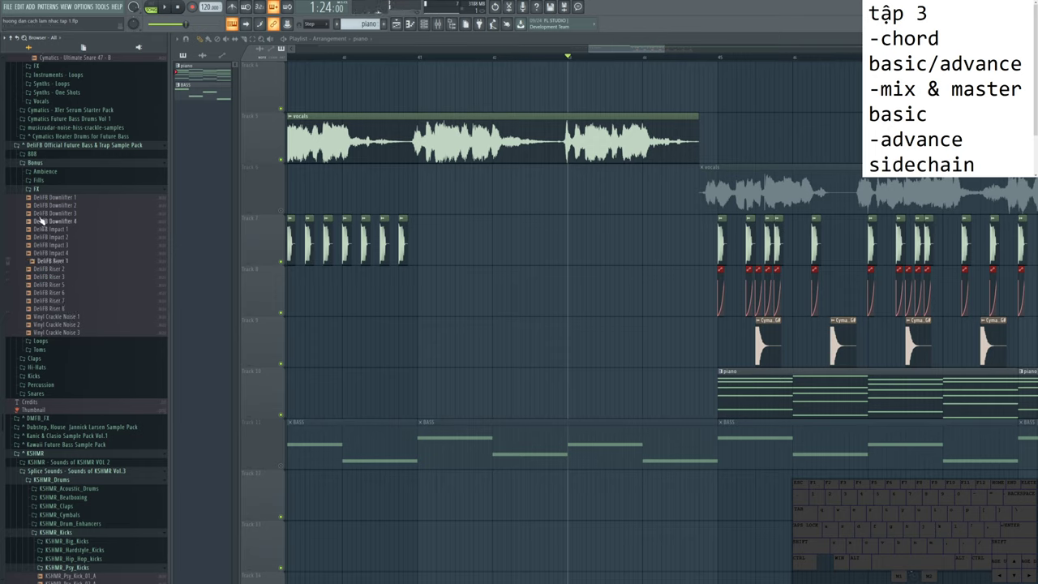
{"action": "left_click", "coordinate": [59, 198]}
{"action": "left_click", "coordinate": [65, 214]}
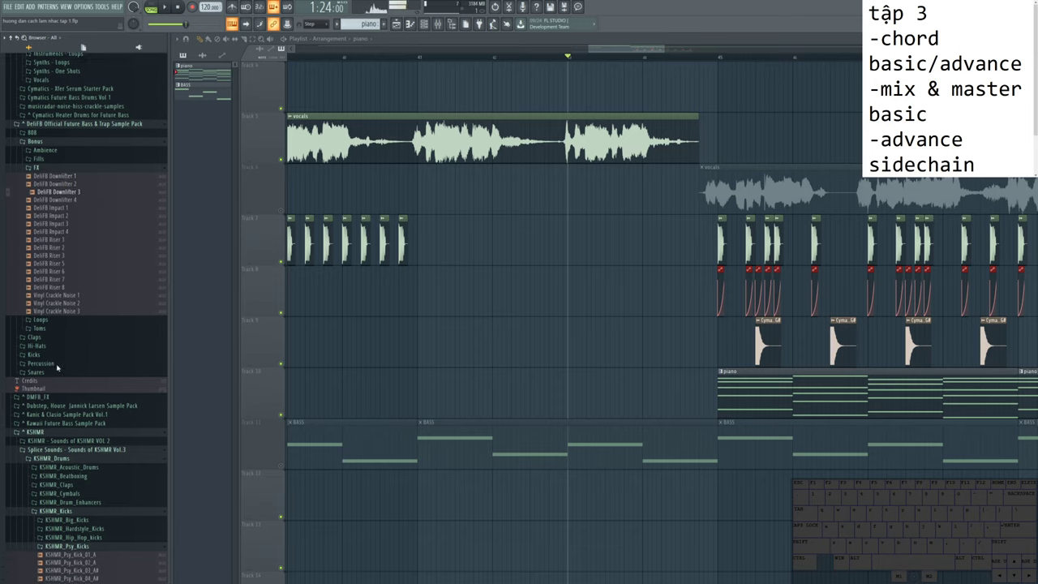
Step: Compare further DeliFB risers by auditioning Riser 3, Riser 6 and Riser 7
{"action": "scroll", "coordinate": [58, 365], "scroll_direction": "down", "scroll_amount": 2}
{"action": "scroll", "coordinate": [61, 373], "scroll_direction": "up", "scroll_amount": 3}
{"action": "left_click", "coordinate": [73, 324]}
{"action": "left_click", "coordinate": [67, 340]}
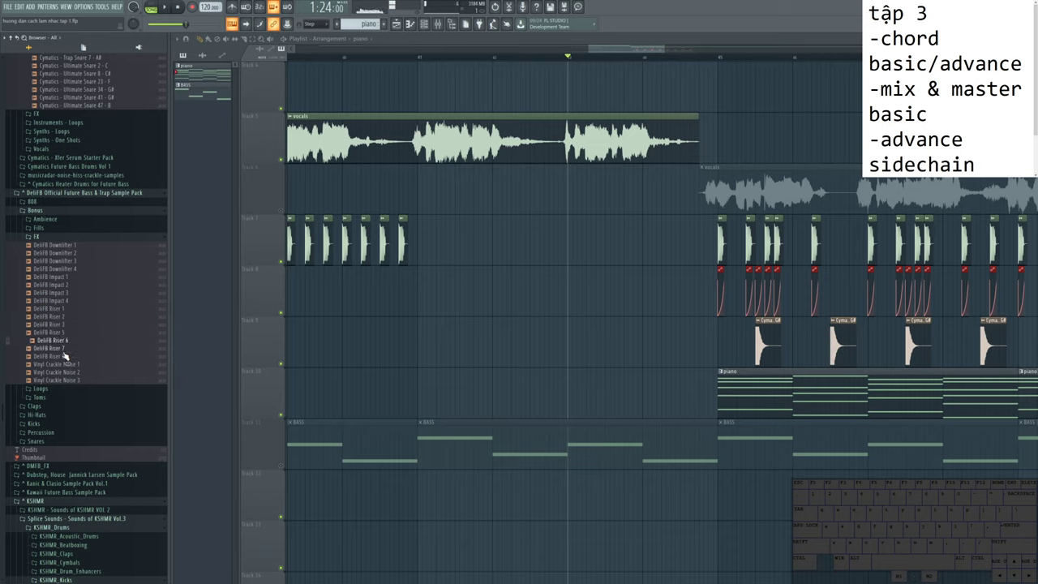
{"action": "left_click", "coordinate": [65, 350]}
Step: Add DeliFB Riser 7 to the arrangement and place it on Track 9 so that it ends at bar 45
{"action": "left_click_drag", "start_coordinate": [65, 349], "coordinate": [496, 491]}
{"action": "scroll", "coordinate": [591, 511], "scroll_direction": "down", "scroll_amount": 3}
{"action": "left_click_drag", "start_coordinate": [591, 511], "coordinate": [459, 511]}
{"action": "scroll", "coordinate": [582, 507], "scroll_direction": "up", "scroll_amount": 4}
{"action": "left_click_drag", "start_coordinate": [622, 504], "coordinate": [638, 337]}
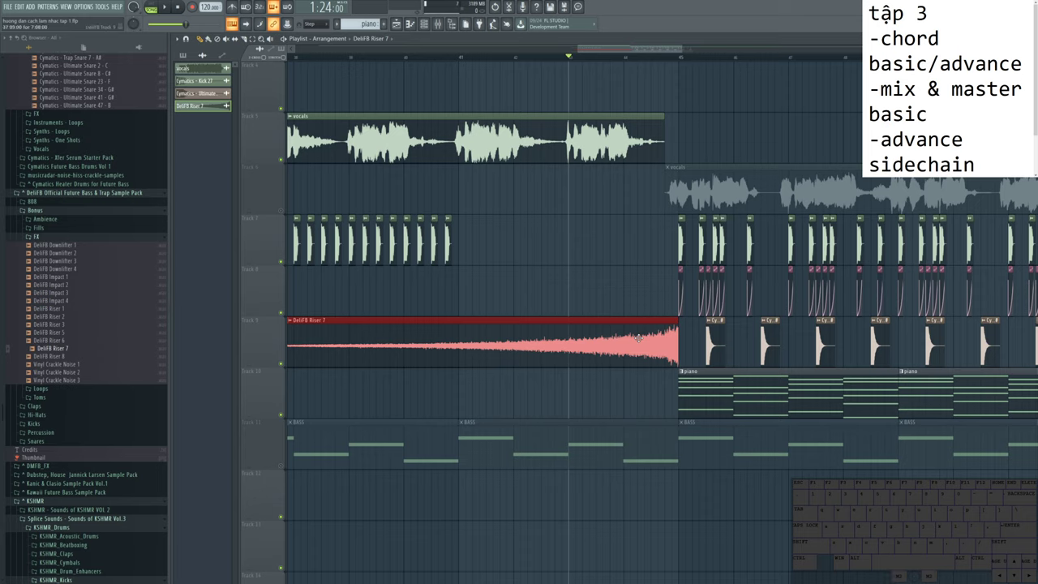
Step: Lower the channel volume of the DeliFB Riser 7 sample and close its channel settings
{"action": "double_click", "coordinate": [565, 341]}
{"action": "left_click", "coordinate": [390, 133]}
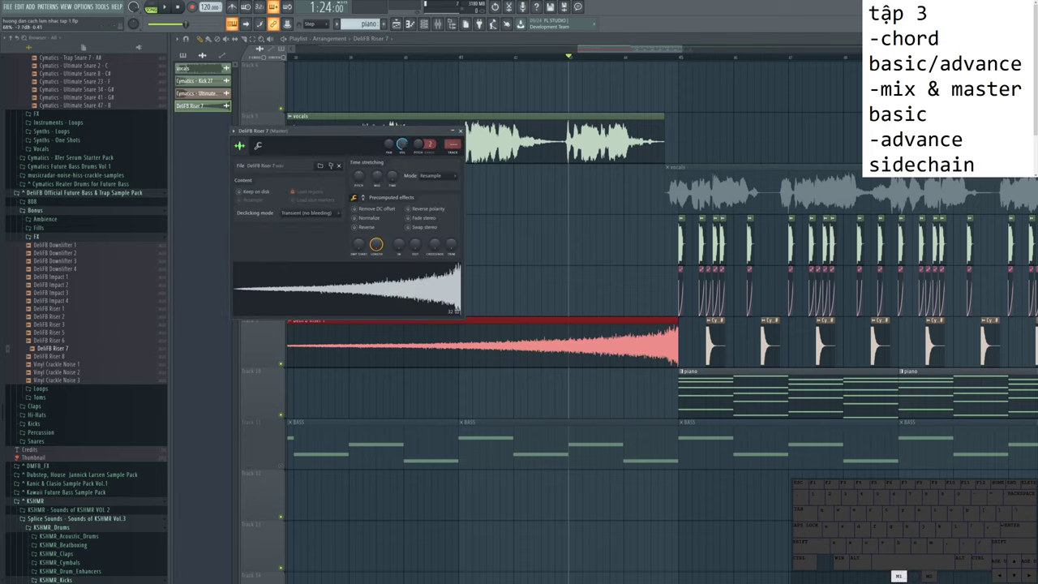
{"action": "left_click", "coordinate": [460, 131]}
Step: Play the build-up from bar 43 to hear the riser with the vocals
{"action": "key", "text": "space"}
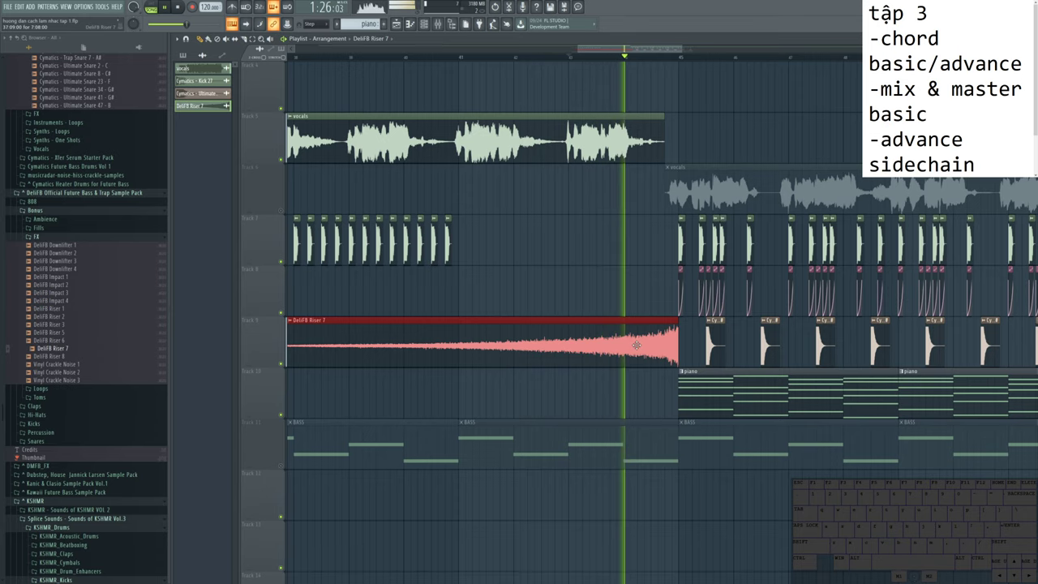
{"action": "key", "text": "space"}
{"action": "scroll", "coordinate": [673, 380], "scroll_direction": "up", "scroll_amount": 3}
{"action": "key", "text": "space"}
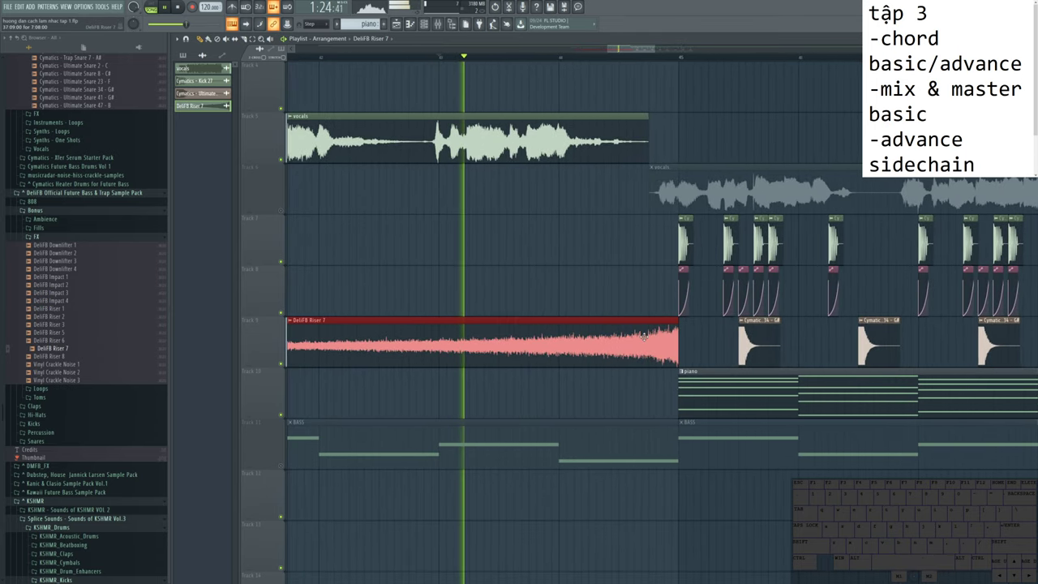
Step: Move the DeliFB Riser 7 clip half a bar earlier so it starts at bar 37, and replay the transition from bar 43
{"action": "left_click_drag", "start_coordinate": [677, 349], "coordinate": [618, 345]}
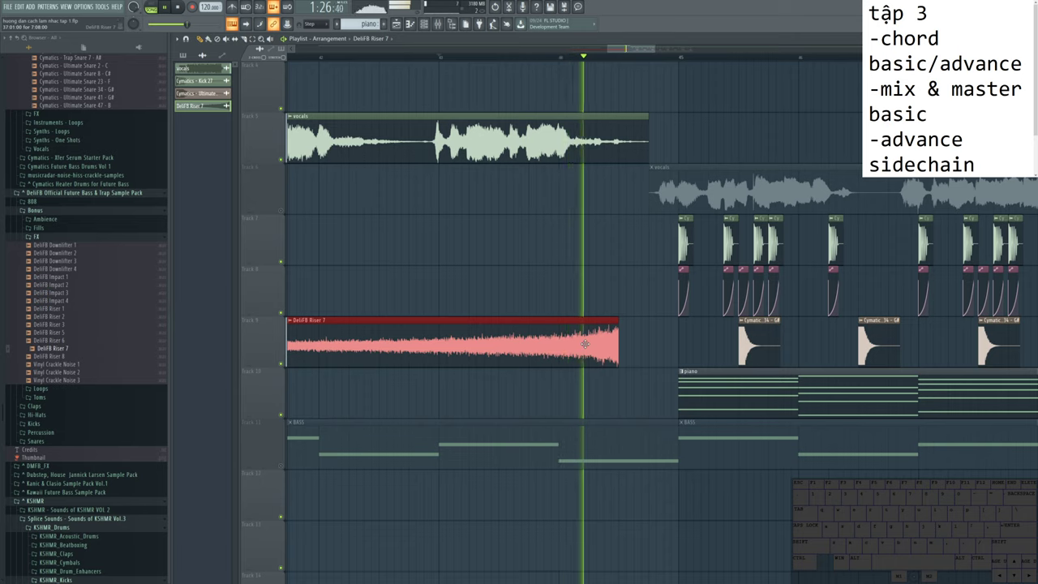
{"action": "key", "text": "space"}
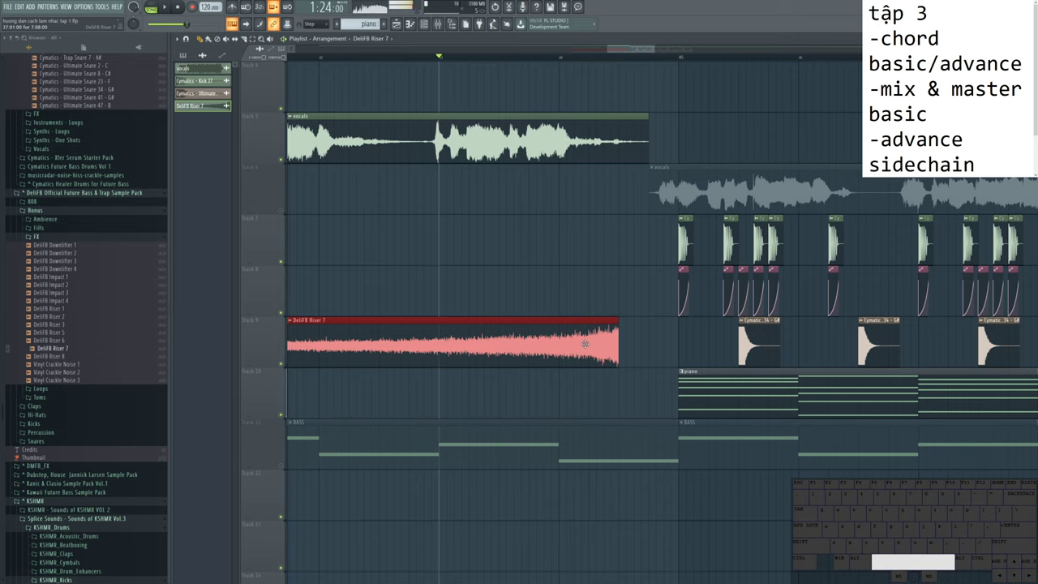
{"action": "key", "text": "space"}
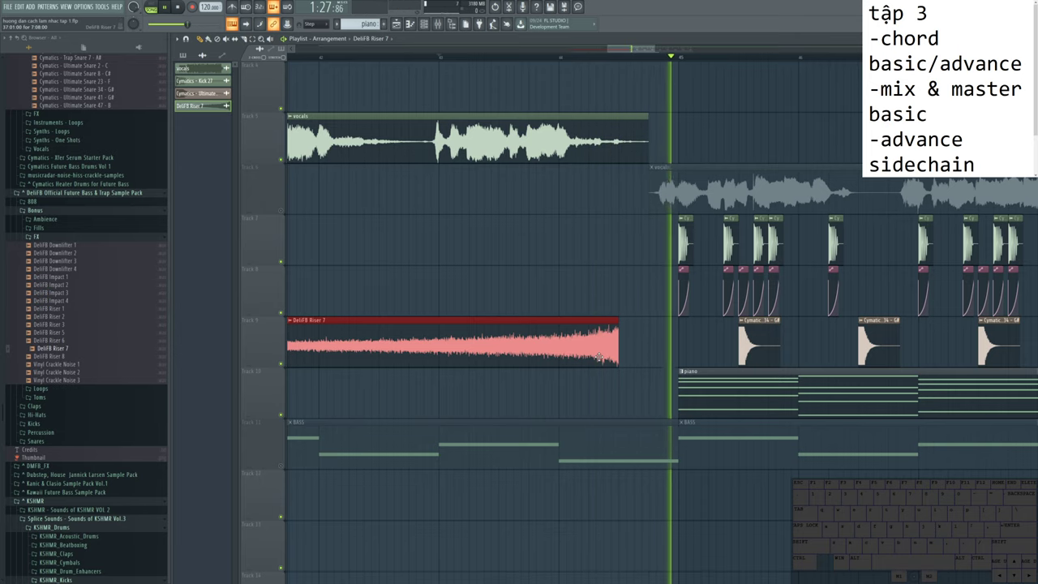
Step: Play the riser and vocals build-up from bar 41
{"action": "scroll", "coordinate": [603, 342], "scroll_direction": "down", "scroll_amount": 3}
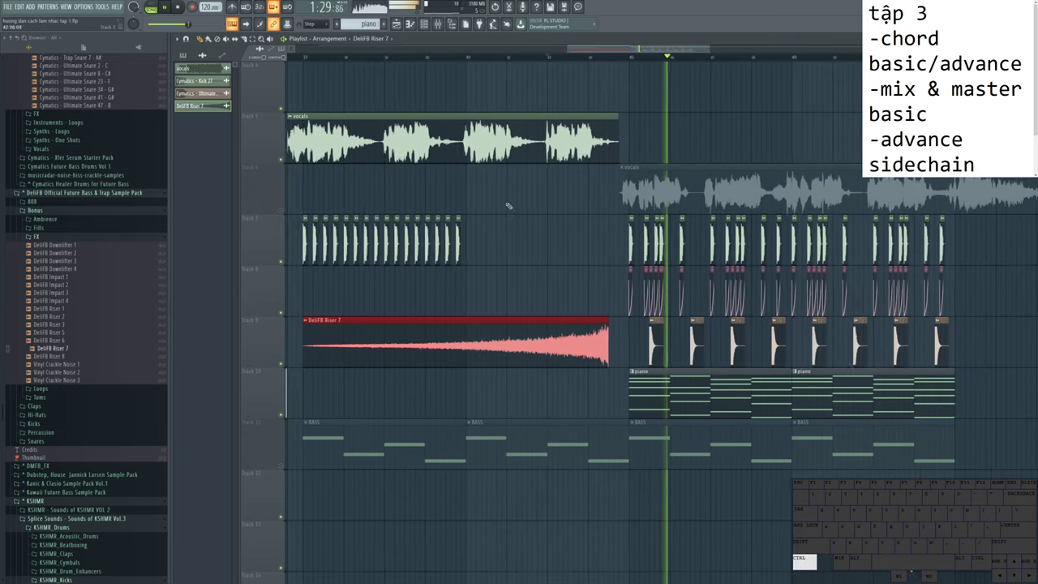
{"action": "left_click", "coordinate": [471, 57]}
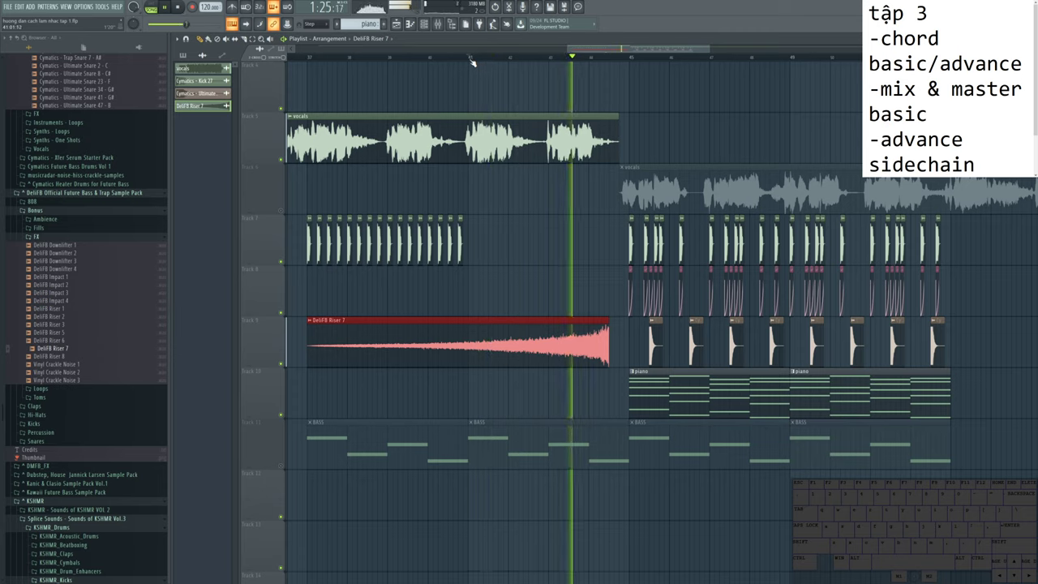
{"action": "key", "text": "space"}
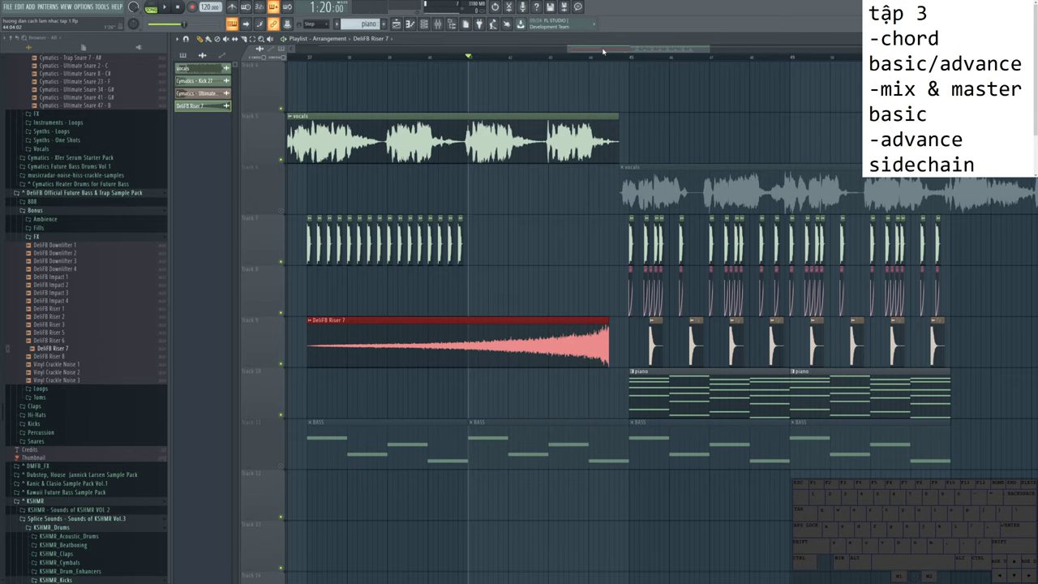
Step: Select the kick, volume automation, snare and piano clips from bar 45 to 53 and examine them against the whole arrangement
{"action": "scroll", "coordinate": [618, 88], "scroll_direction": "up", "scroll_amount": 3, "text": "ctrl"}
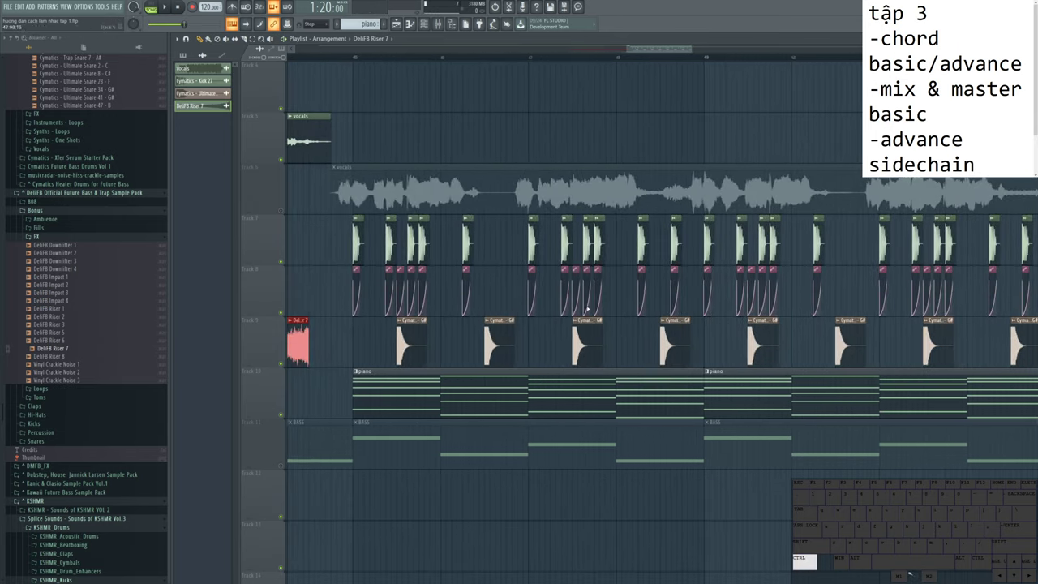
{"action": "left_click_drag", "start_coordinate": [402, 244], "coordinate": [794, 415], "text": "ctrl"}
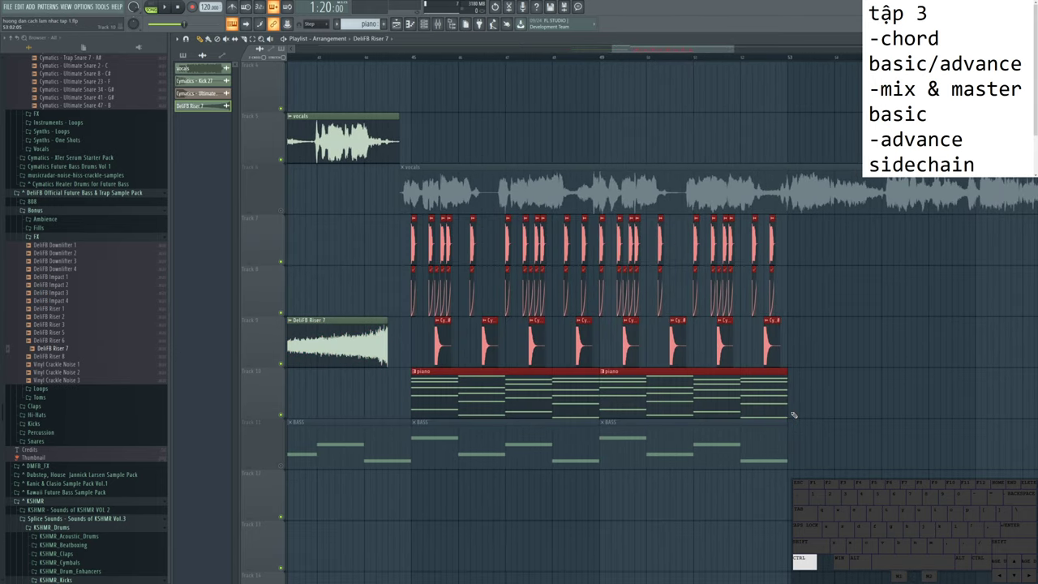
{"action": "scroll", "coordinate": [397, 303], "scroll_direction": "down", "scroll_amount": 2, "text": "ctrl"}
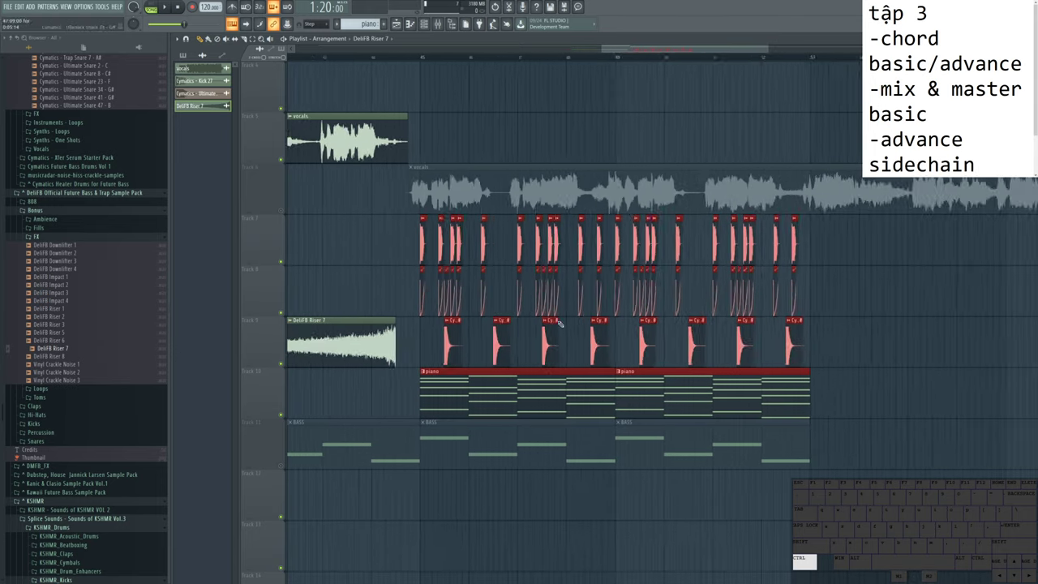
{"action": "scroll", "coordinate": [819, 346], "scroll_direction": "down", "scroll_amount": 2, "text": "ctrl"}
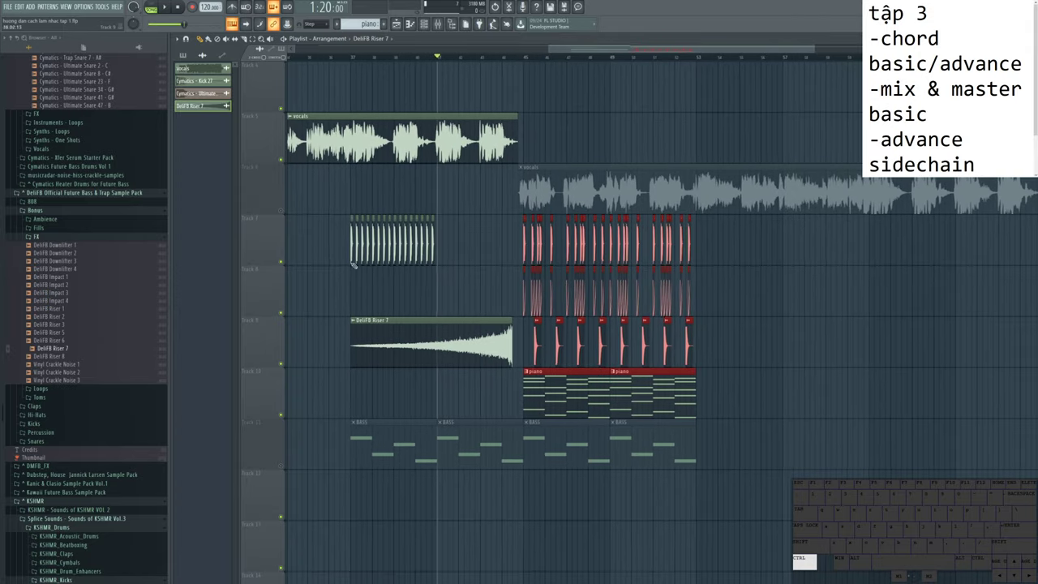
{"action": "scroll", "coordinate": [286, 108], "scroll_direction": "down", "scroll_amount": 1, "text": "ctrl"}
{"action": "scroll", "coordinate": [286, 108], "scroll_direction": "up", "scroll_amount": 1, "text": "ctrl"}
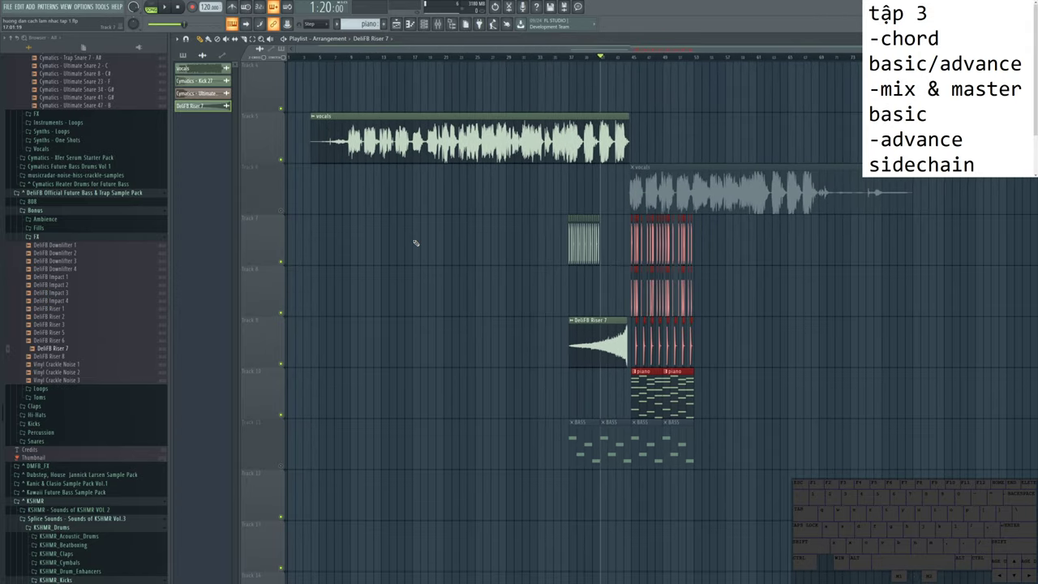
{"action": "scroll", "coordinate": [341, 185], "scroll_direction": "up", "scroll_amount": 3, "text": "ctrl"}
{"action": "scroll", "coordinate": [470, 190], "scroll_direction": "down", "scroll_amount": 2, "text": "ctrl"}
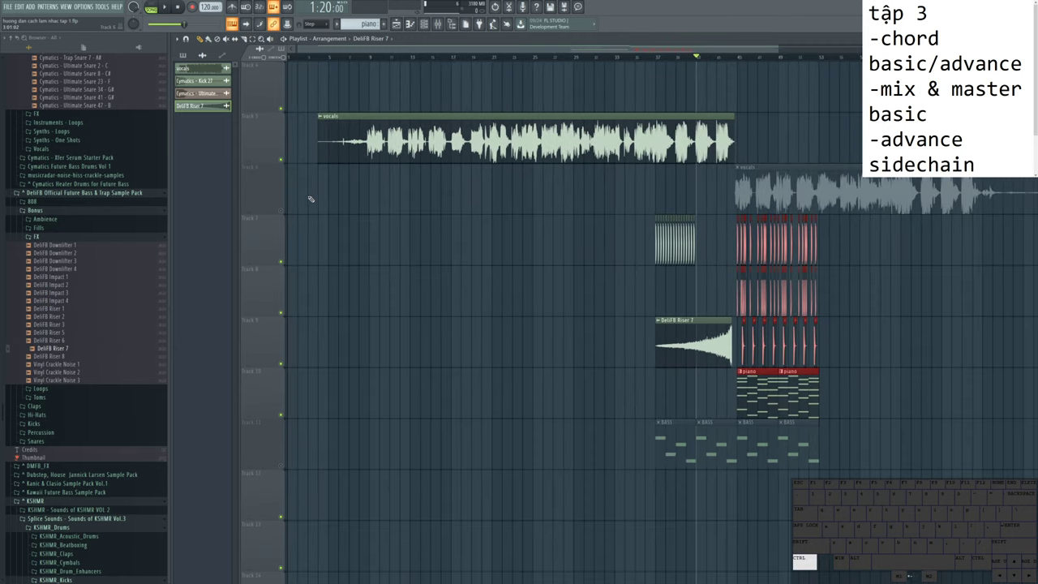
{"action": "scroll", "coordinate": [307, 100], "scroll_direction": "up", "scroll_amount": 2, "text": "ctrl"}
Step: Try a slightly faster project tempo, select the vocals clip on Track 5, and set the tempo back to 120 BPM
{"action": "left_click_drag", "start_coordinate": [209, 7], "coordinate": [209, 4]}
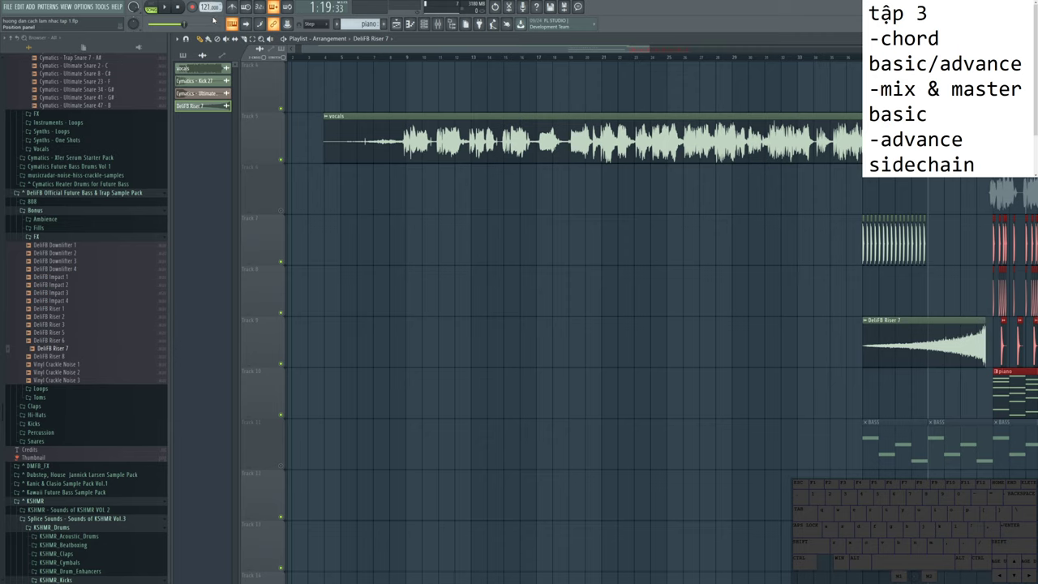
{"action": "key", "text": "ctrl"}
{"action": "left_click", "coordinate": [408, 114], "text": "ctrl"}
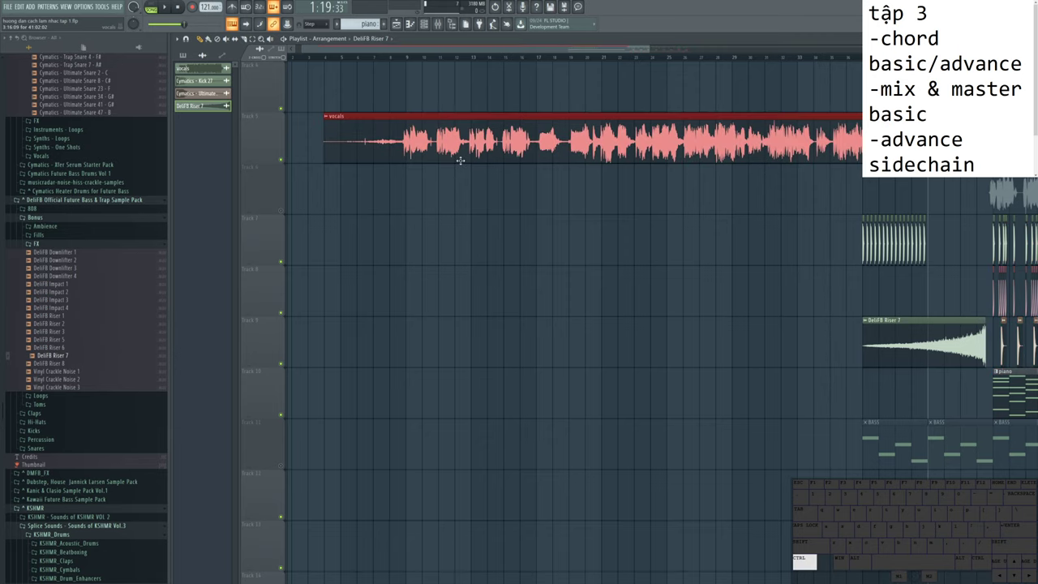
{"action": "scroll", "coordinate": [470, 161], "scroll_direction": "down", "scroll_amount": 3}
{"action": "left_click_drag", "start_coordinate": [209, 6], "coordinate": [210, 8]}
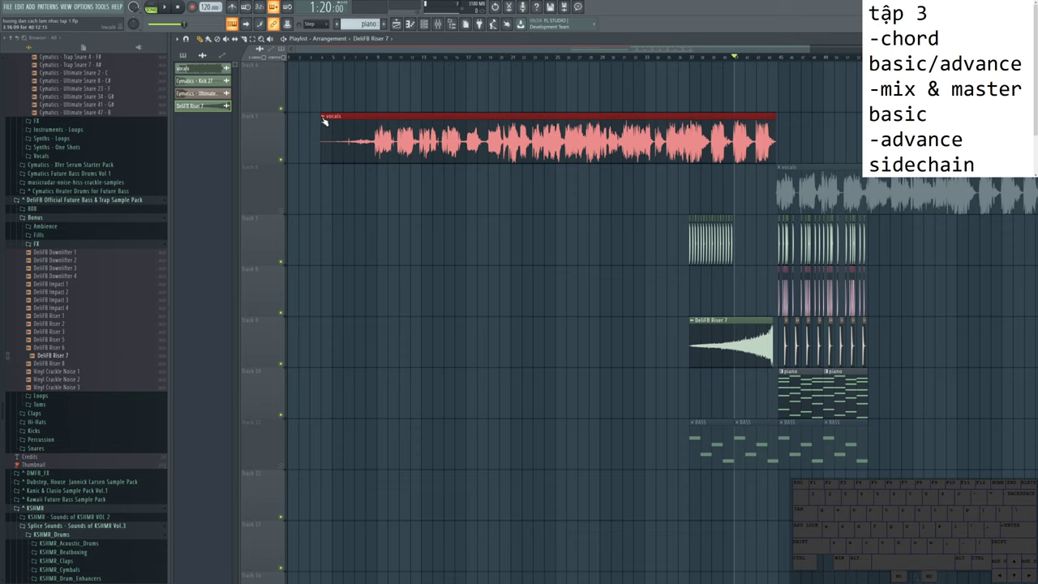
Step: Set the project tempo to 140 BPM and fit the Track 5 vocals clip to it, entering 120 BPM as its original tempo
{"action": "left_click_drag", "start_coordinate": [210, 8], "coordinate": [209, 8]}
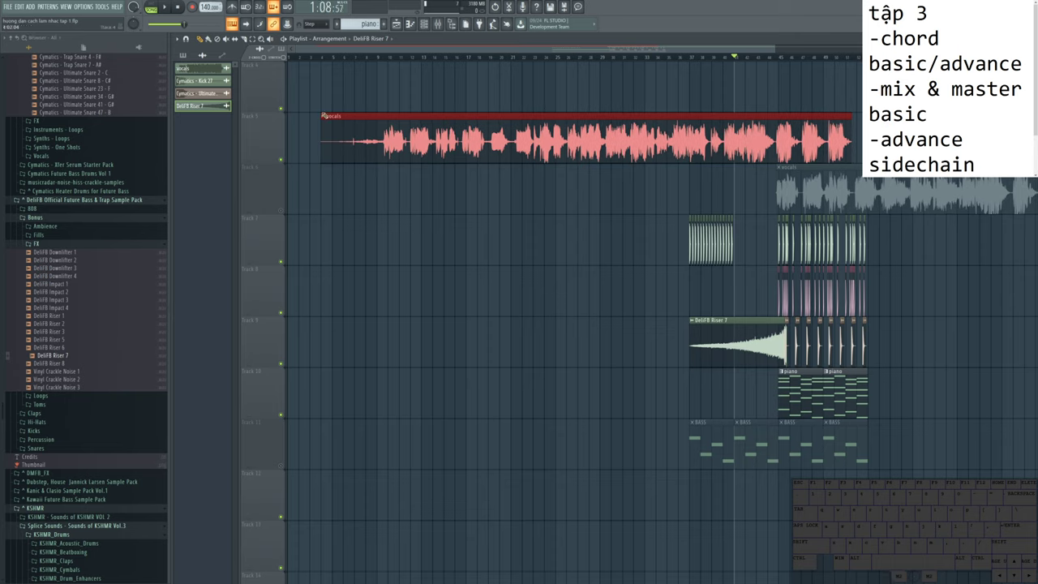
{"action": "left_click", "coordinate": [324, 118]}
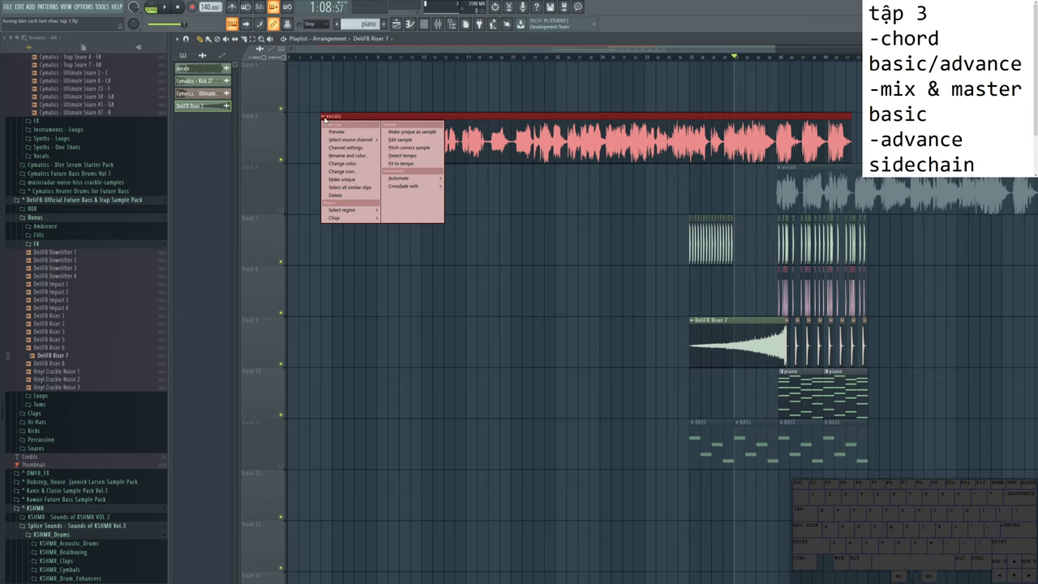
{"action": "left_click", "coordinate": [408, 166]}
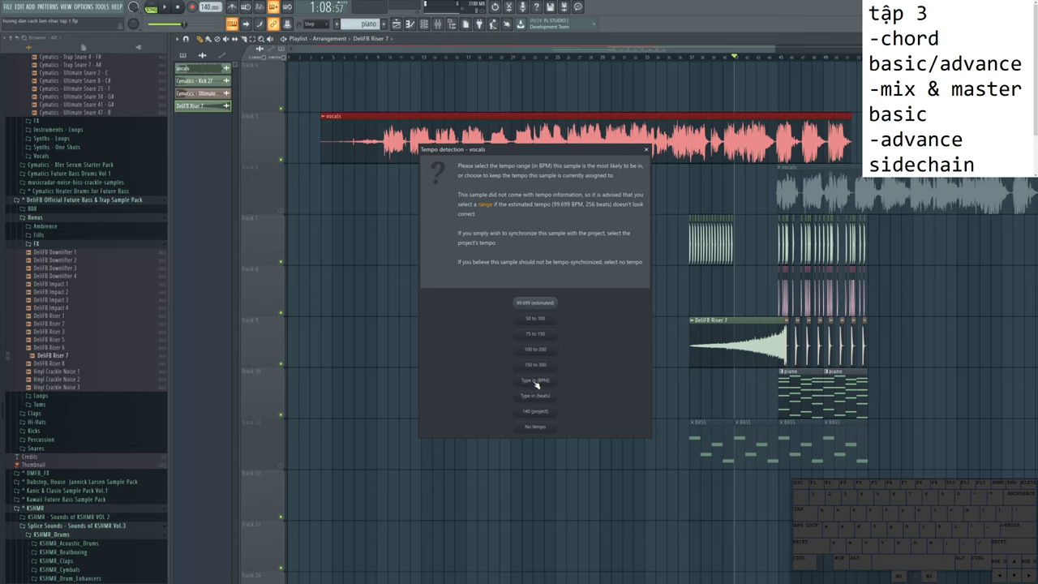
{"action": "left_click", "coordinate": [537, 381]}
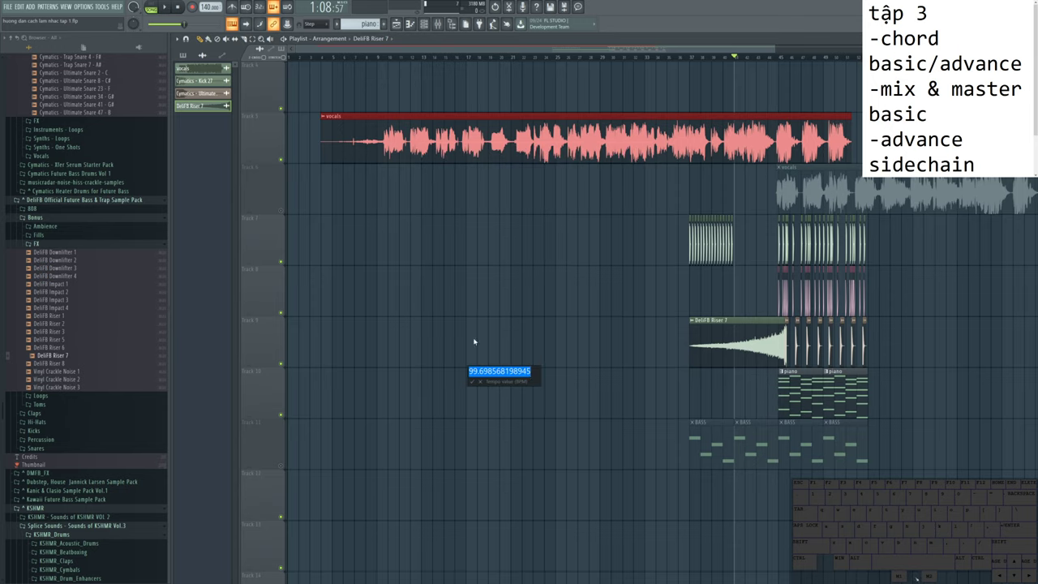
{"action": "type", "text": "120"}
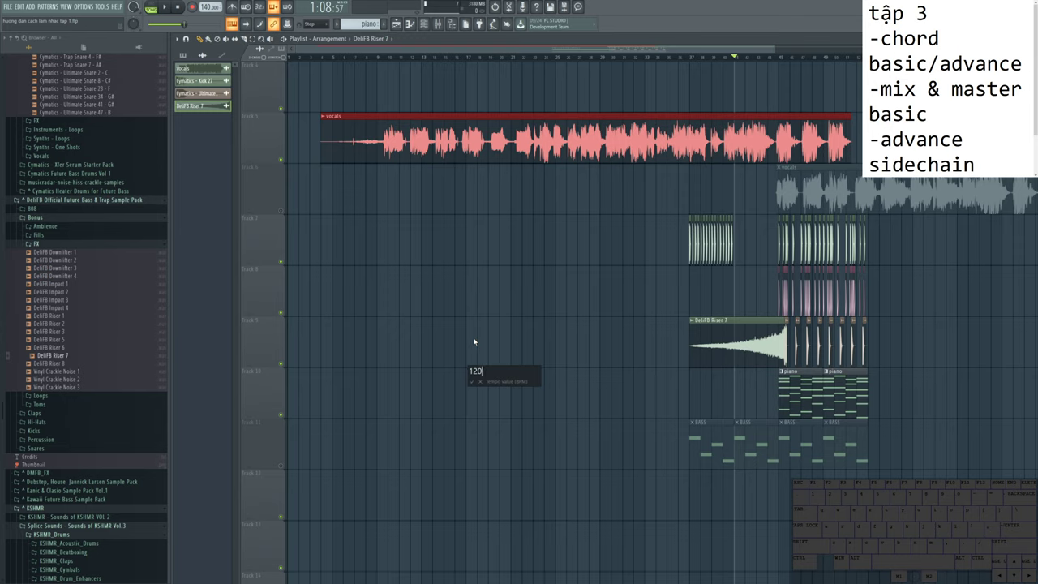
{"action": "key", "text": "Return"}
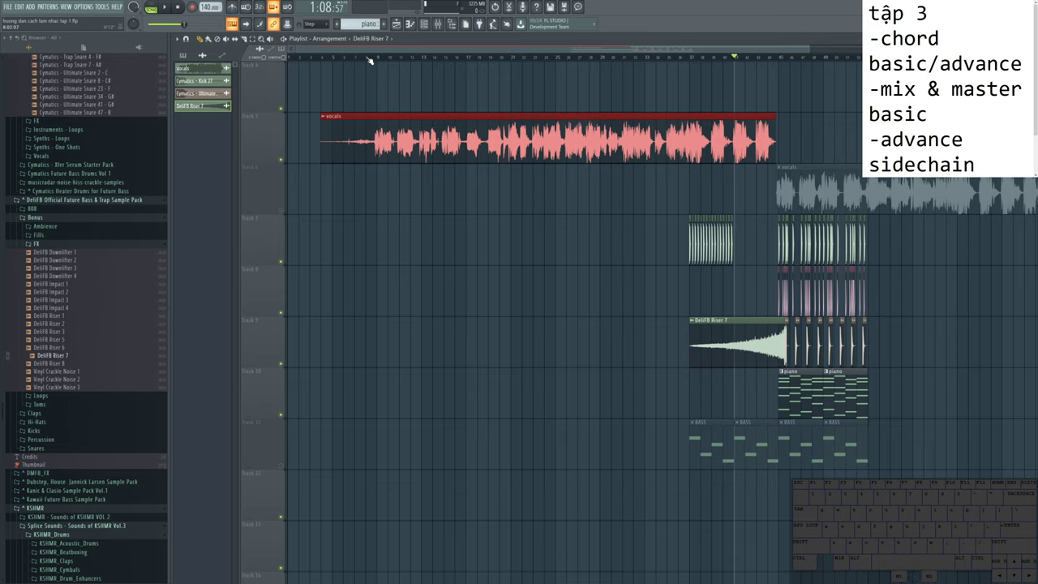
Step: Play the opening of the vocals on Track 5 to check their timing against the project tempo
{"action": "scroll", "coordinate": [345, 113], "scroll_direction": "up", "scroll_amount": 3, "text": "ctrl"}
{"action": "key", "text": "space"}
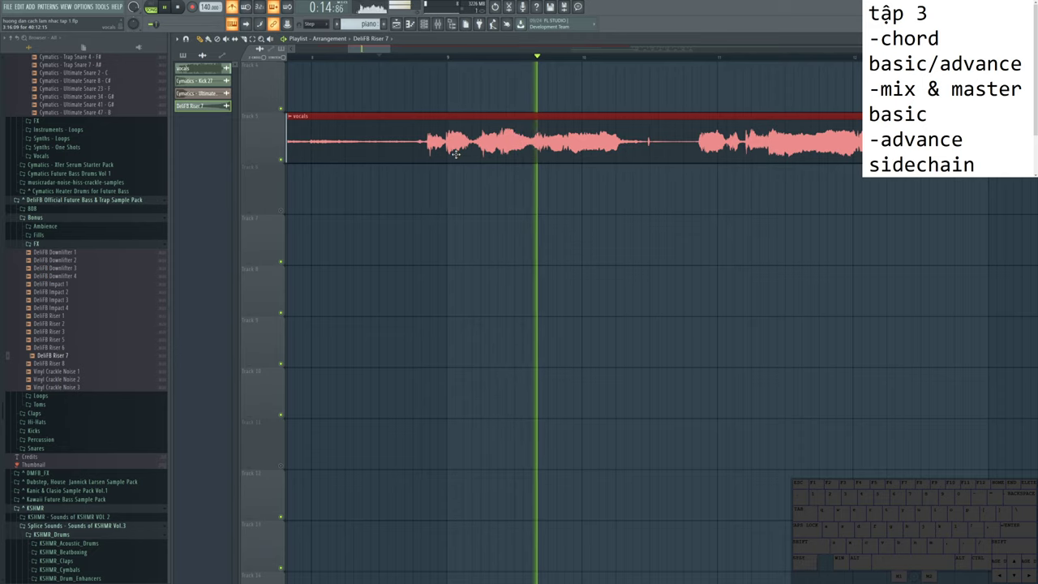
{"action": "scroll", "coordinate": [420, 199], "scroll_direction": "down", "scroll_amount": 4, "text": "ctrl"}
{"action": "scroll", "coordinate": [422, 199], "scroll_direction": "down", "scroll_amount": 2, "text": "ctrl"}
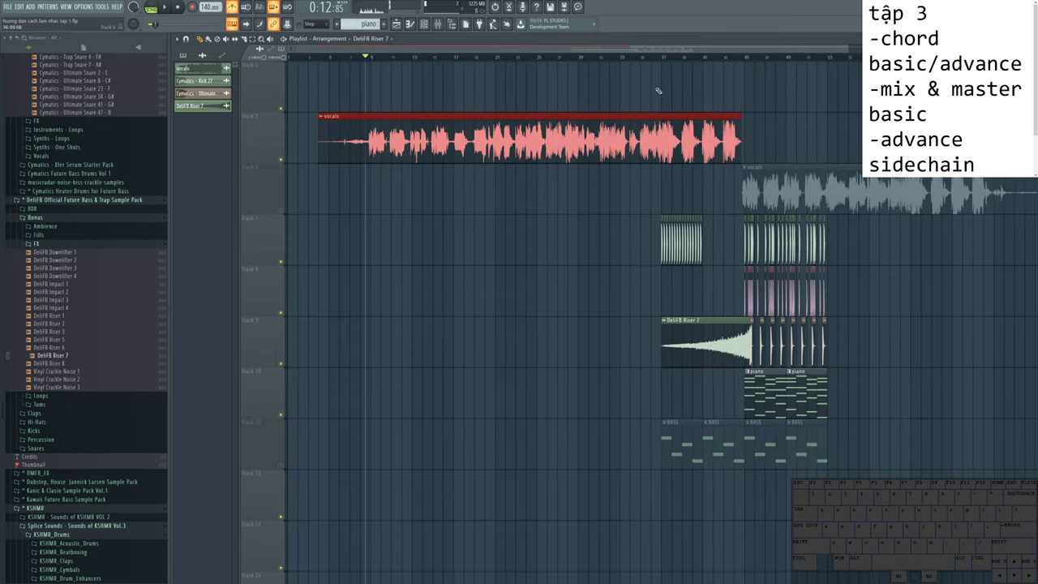
Step: Play the build-up from bar 37 and remove the second and fourth kick clips of the Track 7 kick roll
{"action": "scroll", "coordinate": [570, 274], "scroll_direction": "up", "scroll_amount": 3, "text": "ctrl"}
{"action": "scroll", "coordinate": [571, 274], "scroll_direction": "up", "scroll_amount": 3, "text": "ctrl"}
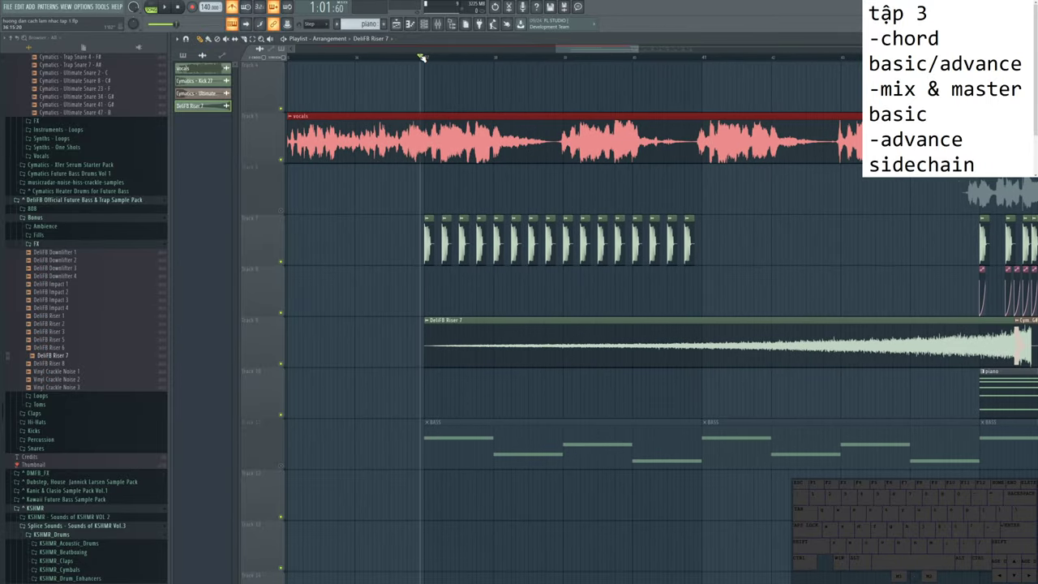
{"action": "right_click", "coordinate": [444, 241]}
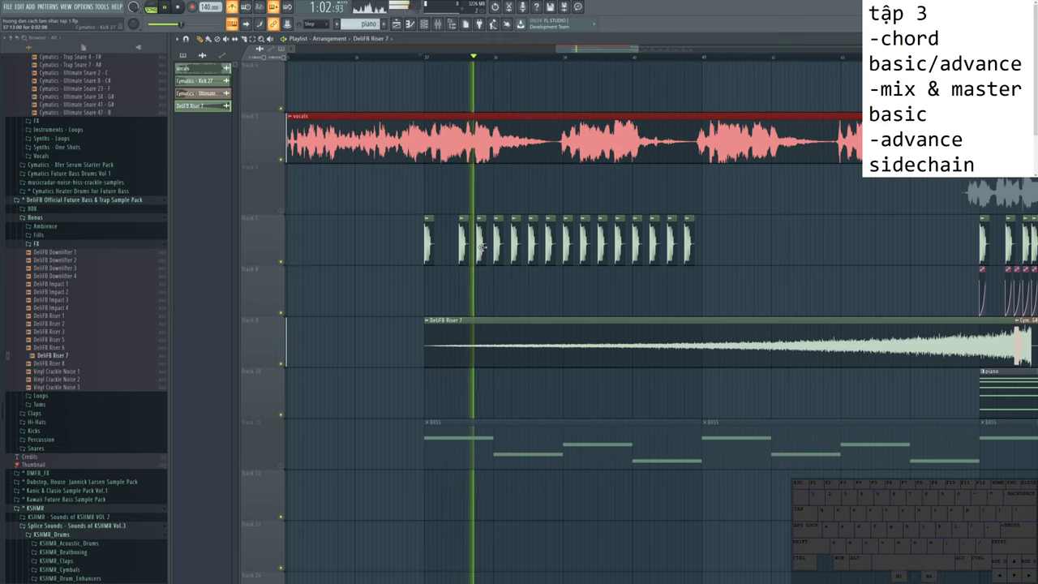
{"action": "right_click", "coordinate": [482, 247]}
{"action": "key", "text": "space"}
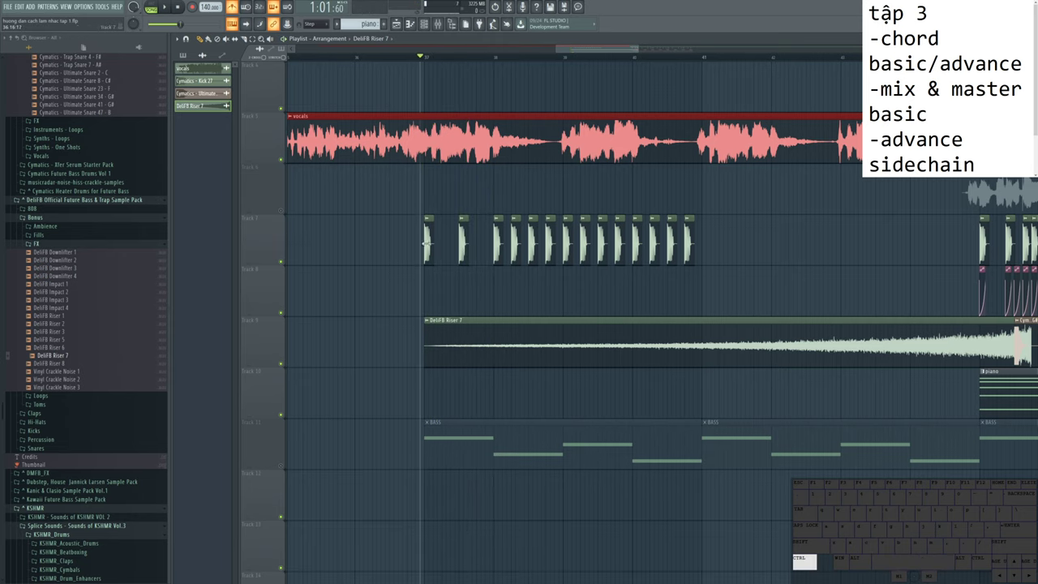
Step: Delete all remaining kick clips of the build-up roll on Track 7, starting at bar 37
{"action": "scroll", "coordinate": [438, 242], "scroll_direction": "up", "scroll_amount": 1, "text": "ctrl"}
{"action": "left_click_drag", "start_coordinate": [366, 244], "coordinate": [673, 247]}
{"action": "left_click_drag", "start_coordinate": [800, 247], "coordinate": [414, 253]}
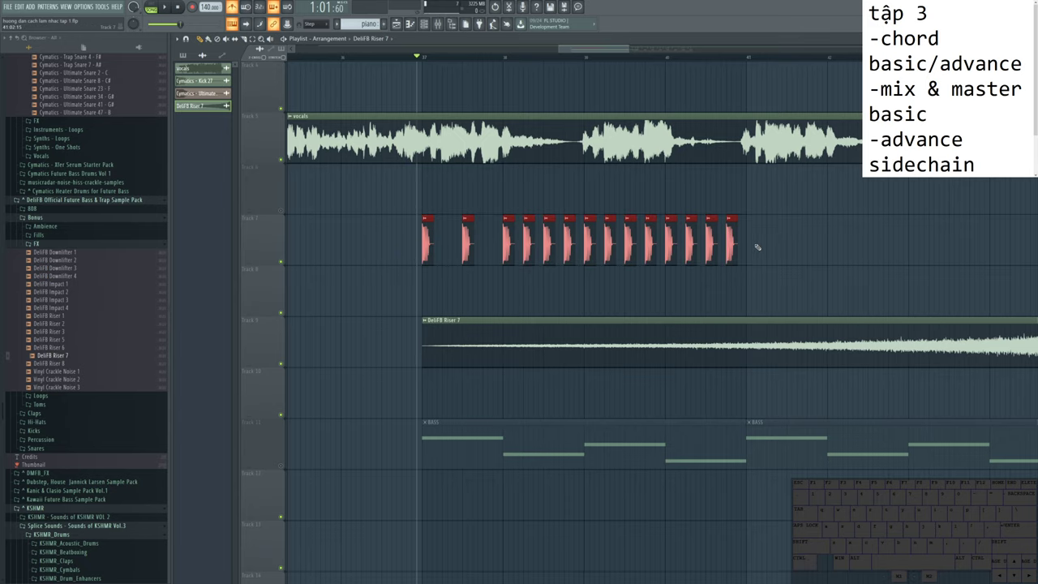
{"action": "key", "text": "Delete"}
Step: Unmute the bass on Track 11 and replay the build-up from bar 37
{"action": "key", "text": "space"}
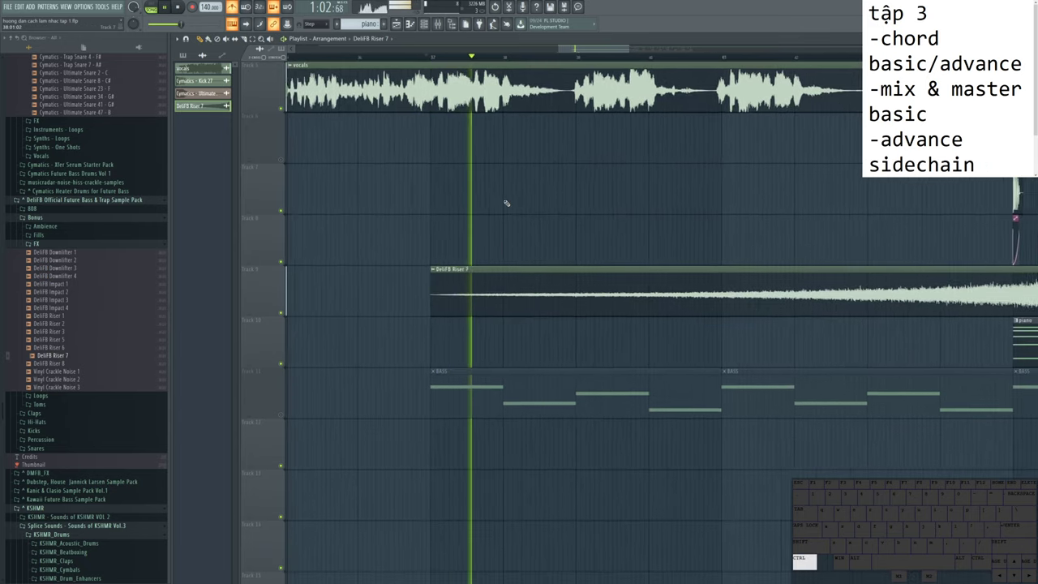
{"action": "scroll", "coordinate": [506, 203], "scroll_direction": "down", "scroll_amount": 1}
{"action": "scroll", "coordinate": [285, 371], "scroll_direction": "down", "scroll_amount": 2}
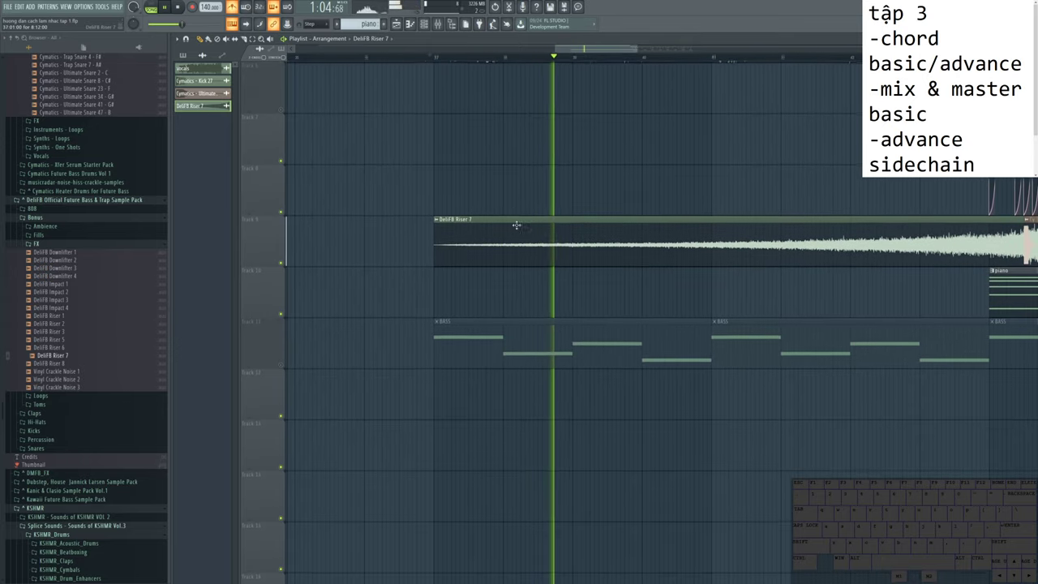
{"action": "key", "text": "space"}
{"action": "key", "text": "space"}
{"action": "scroll", "coordinate": [285, 349], "scroll_direction": "up", "scroll_amount": 4}
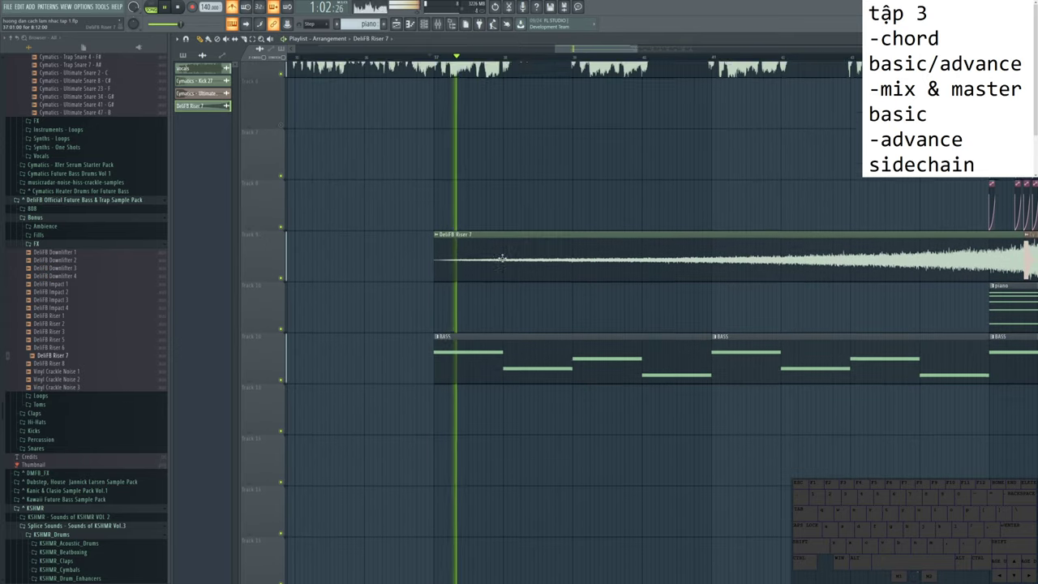
Step: Listen to how the bass, riser and vocals work together through the build-up
{"action": "scroll", "coordinate": [486, 275], "scroll_direction": "down", "scroll_amount": 5}
{"action": "scroll", "coordinate": [451, 304], "scroll_direction": "down", "scroll_amount": 2}
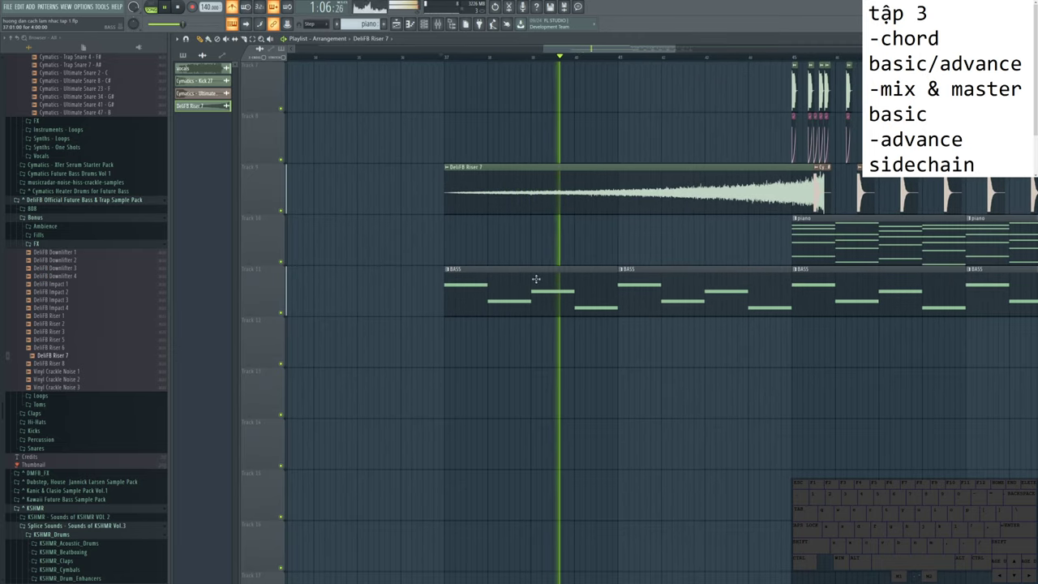
{"action": "scroll", "coordinate": [639, 277], "scroll_direction": "up", "scroll_amount": 3}
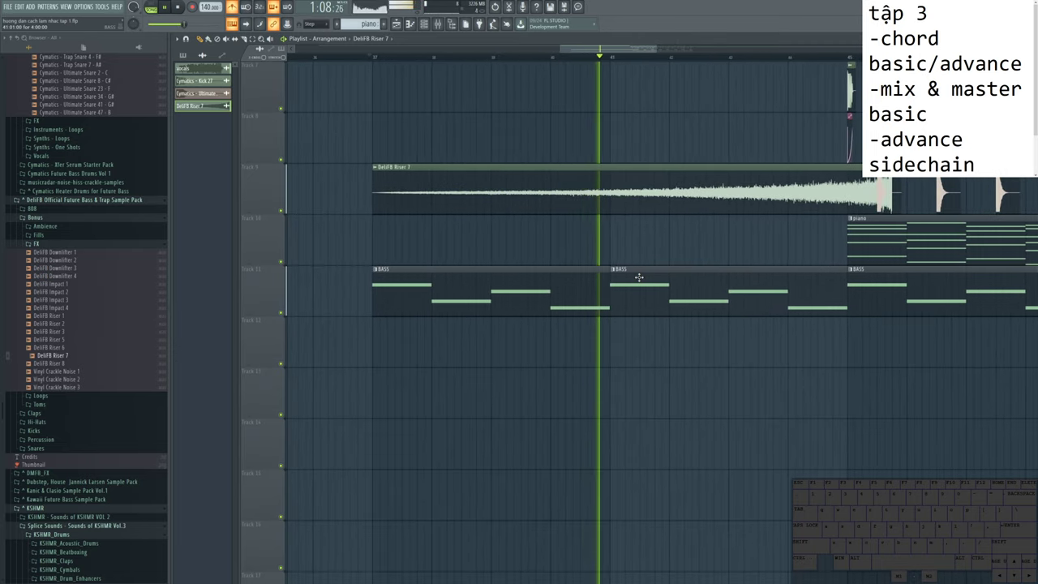
{"action": "scroll", "coordinate": [639, 277], "scroll_direction": "up", "scroll_amount": 4}
{"action": "scroll", "coordinate": [479, 241], "scroll_direction": "down", "scroll_amount": 3}
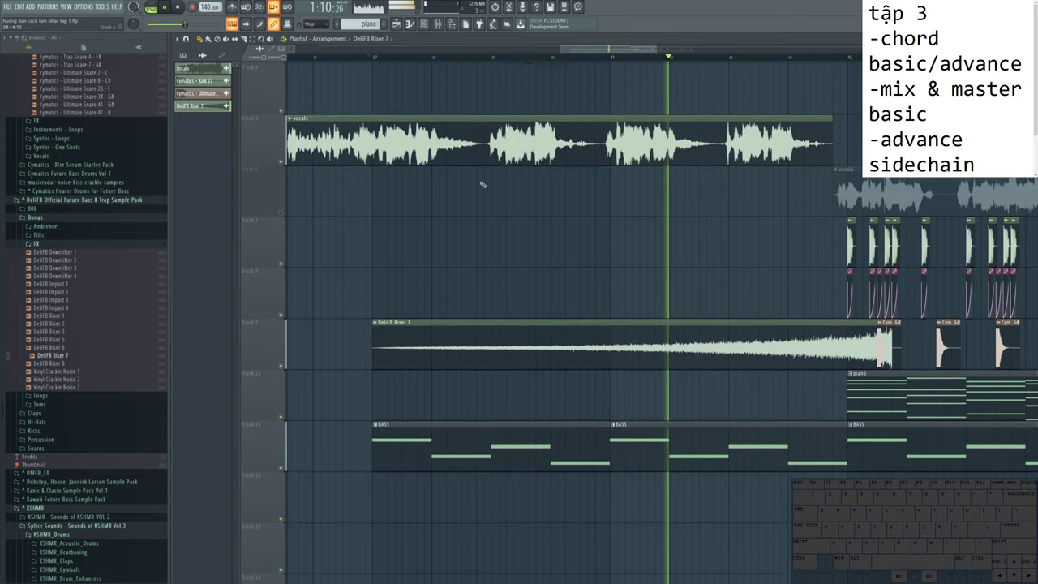
{"action": "scroll", "coordinate": [538, 192], "scroll_direction": "down", "scroll_amount": 2}
{"action": "scroll", "coordinate": [538, 191], "scroll_direction": "up", "scroll_amount": 2}
{"action": "key", "text": "space"}
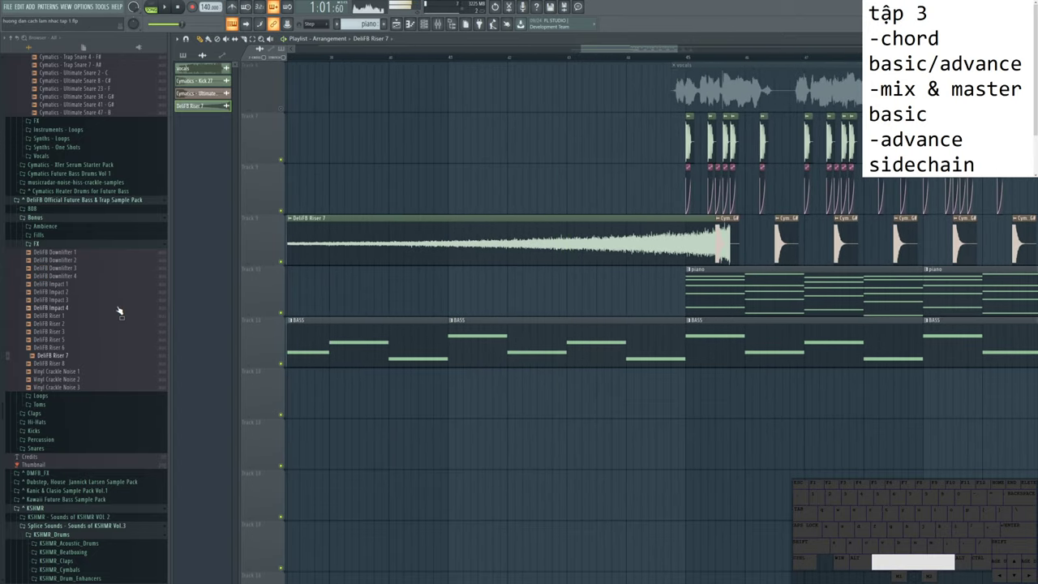
Step: Find the Loops - Buildup folder under Drums - Loops in the Cymatics Trap Starter Pack
{"action": "scroll", "coordinate": [109, 276], "scroll_direction": "up", "scroll_amount": 3}
{"action": "scroll", "coordinate": [109, 276], "scroll_direction": "up", "scroll_amount": 5}
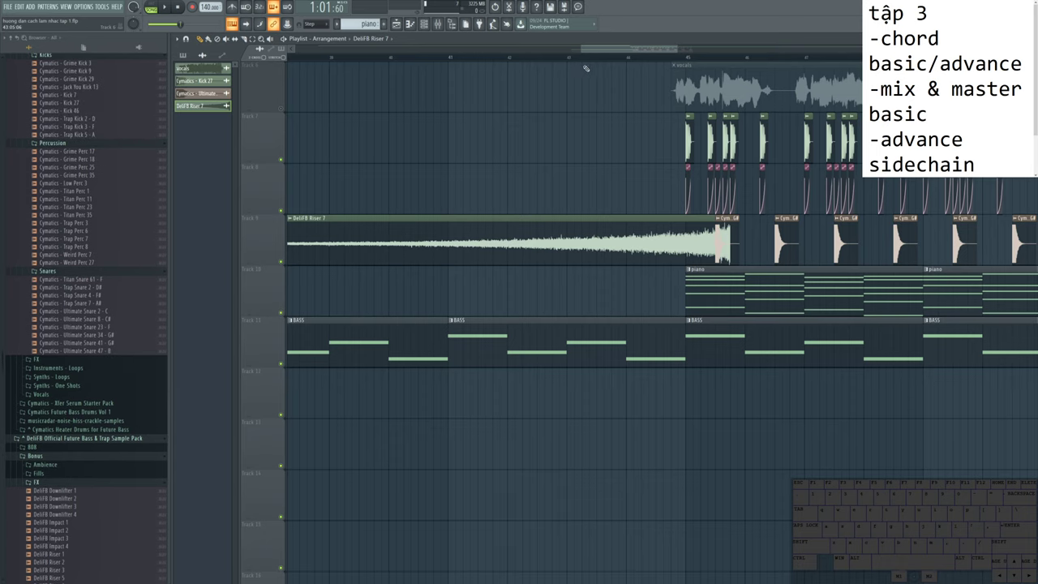
{"action": "scroll", "coordinate": [593, 300], "scroll_direction": "up", "scroll_amount": 4}
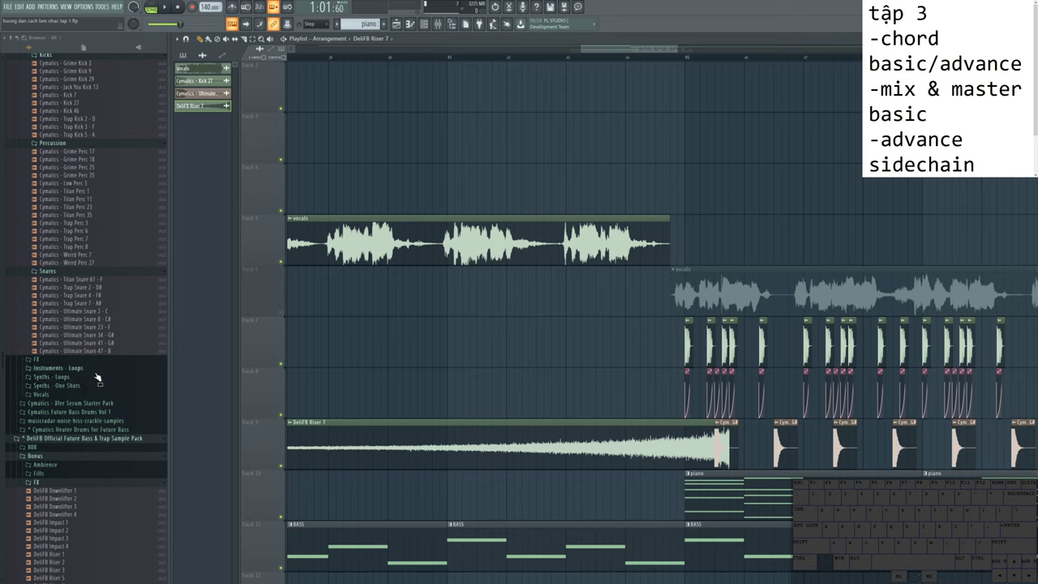
{"action": "scroll", "coordinate": [95, 397], "scroll_direction": "up", "scroll_amount": 13}
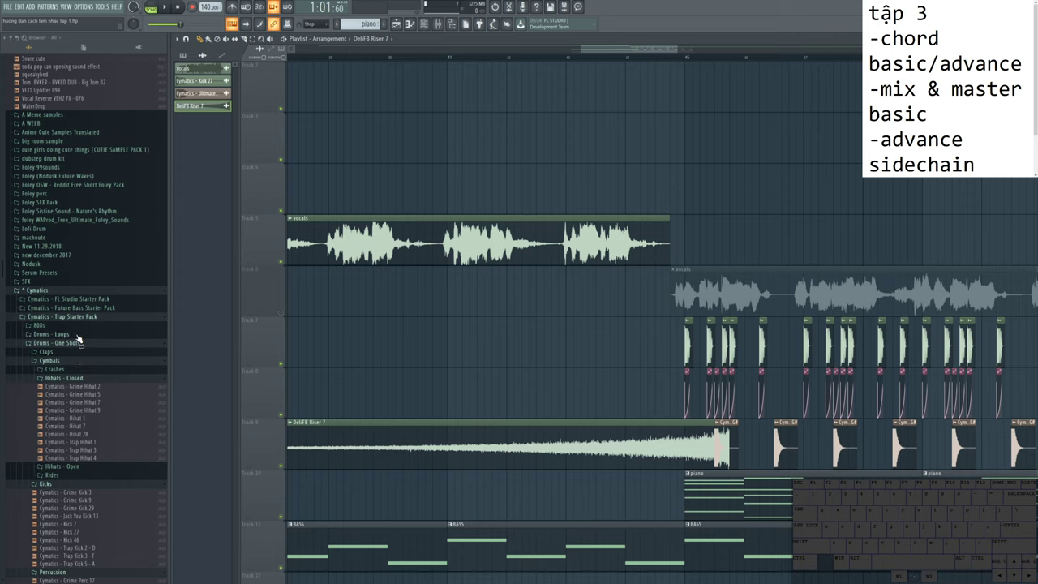
{"action": "left_click", "coordinate": [77, 335]}
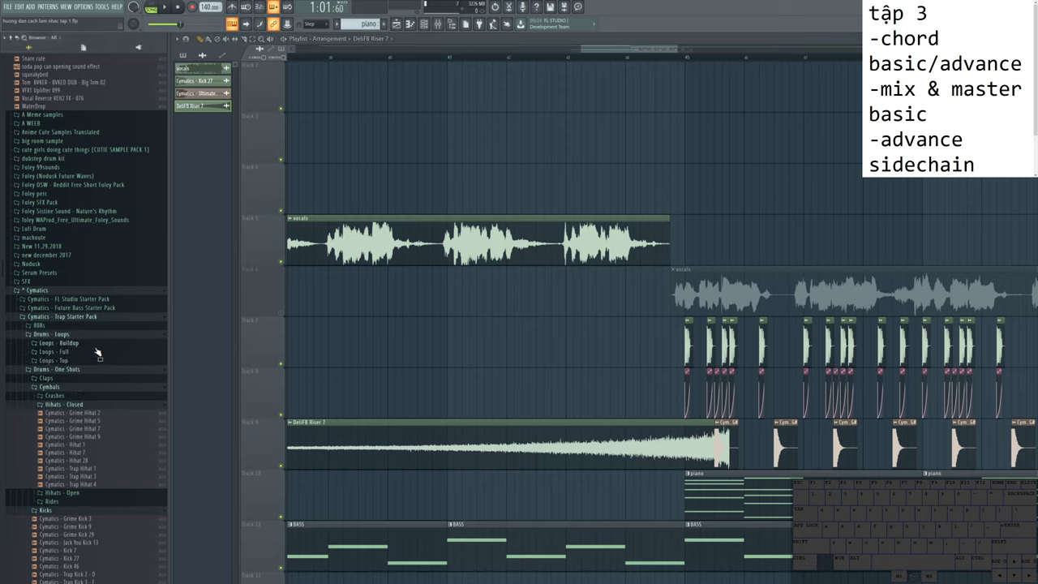
{"action": "left_click", "coordinate": [95, 344]}
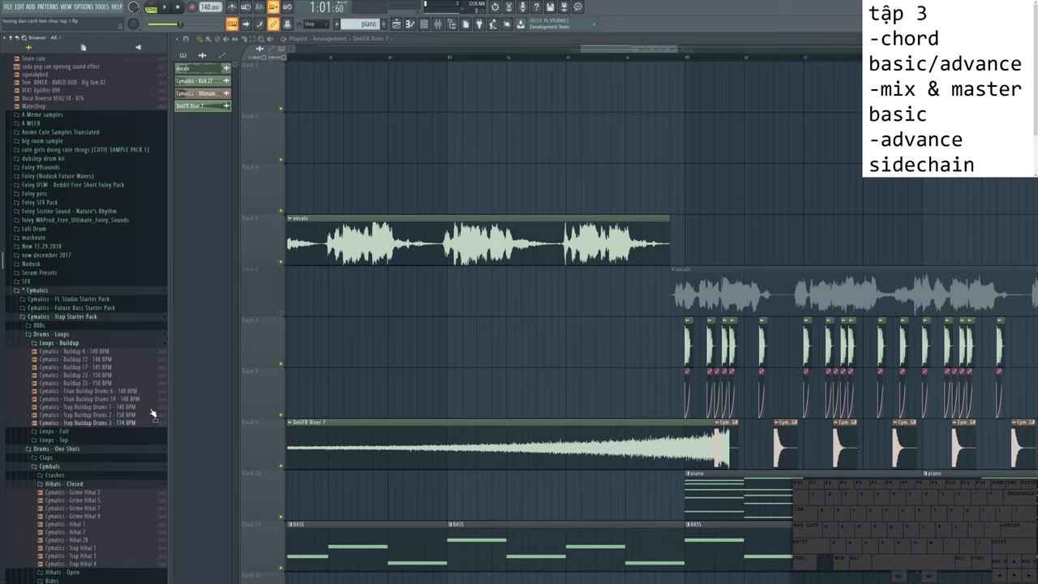
Step: Audition the build-up loops Buildup 12, Titan Buildup Drums 6, Titan Buildup Drums 14 and Trap Buildup Drums 1
{"action": "left_click", "coordinate": [94, 357]}
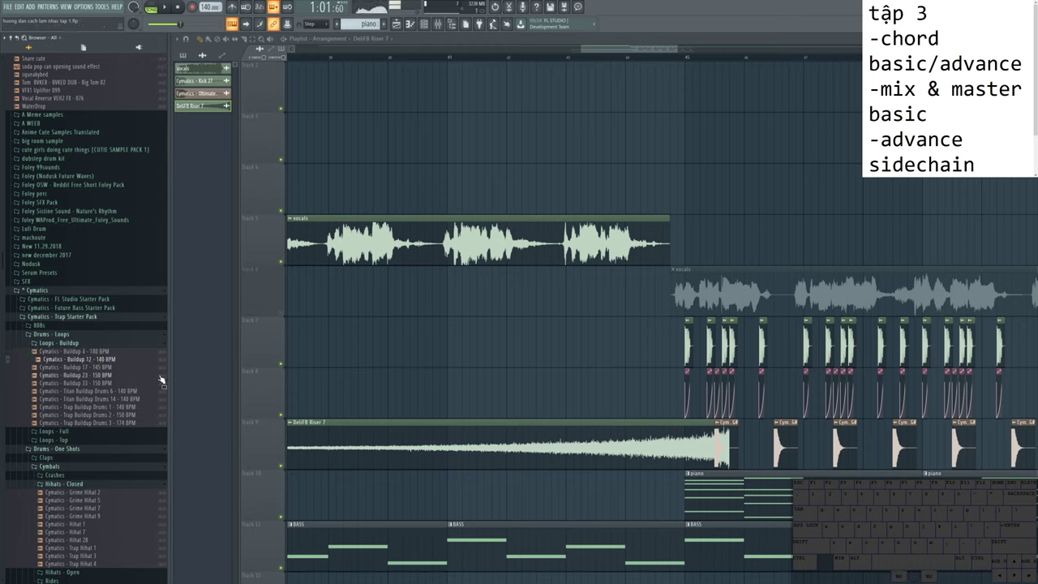
{"action": "left_click", "coordinate": [150, 391]}
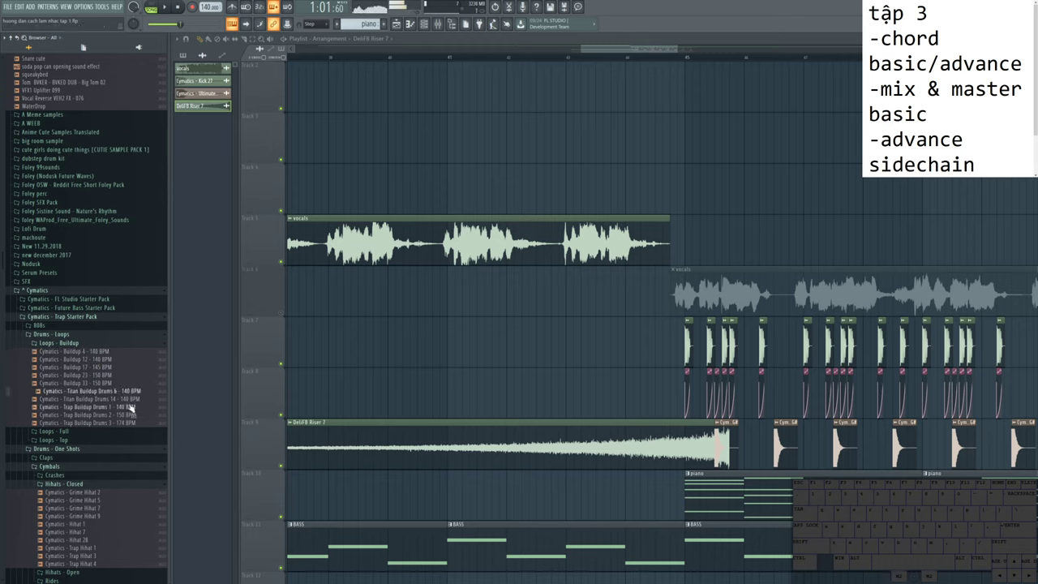
{"action": "left_click", "coordinate": [130, 401]}
{"action": "left_click", "coordinate": [120, 408]}
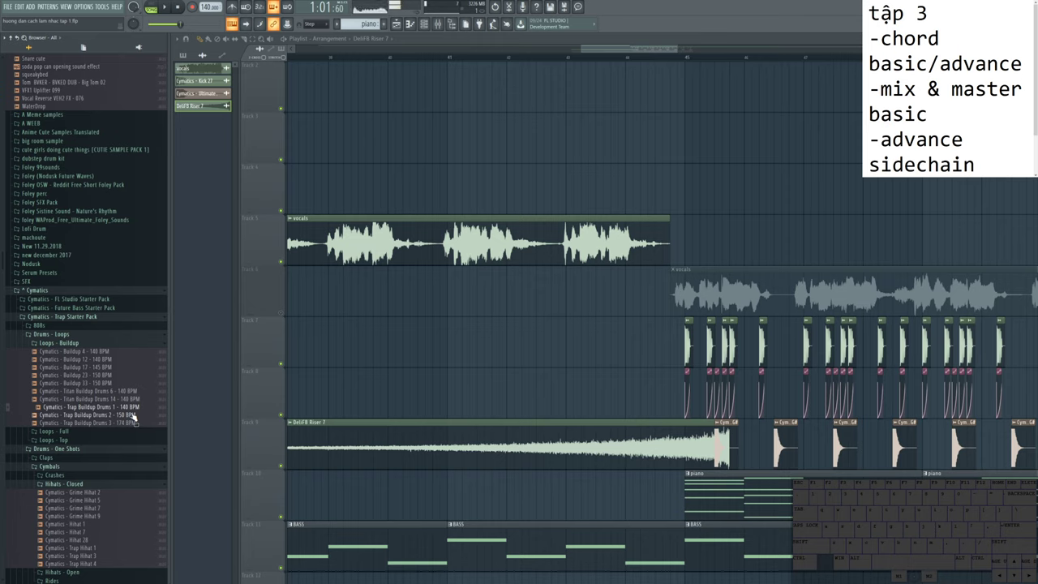
Step: Place the Cymatics - Trap Buildup Drums 1 - 140 BPM loop on Track 8 at bar 37 and check its channel settings
{"action": "left_click_drag", "start_coordinate": [128, 410], "coordinate": [498, 397]}
{"action": "scroll", "coordinate": [498, 399], "scroll_direction": "up", "scroll_amount": 4}
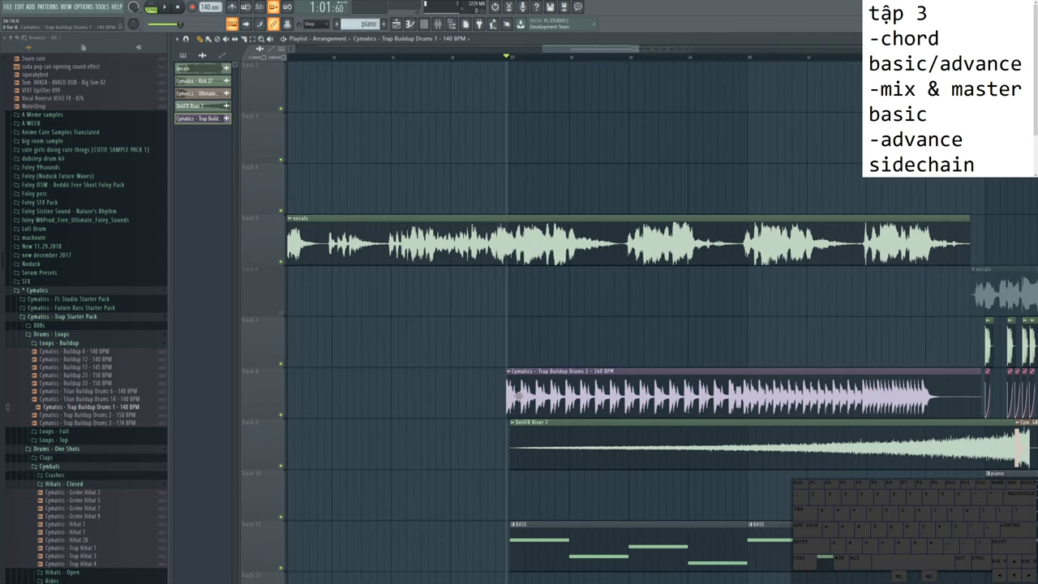
{"action": "key", "text": "space"}
{"action": "double_click", "coordinate": [524, 395]}
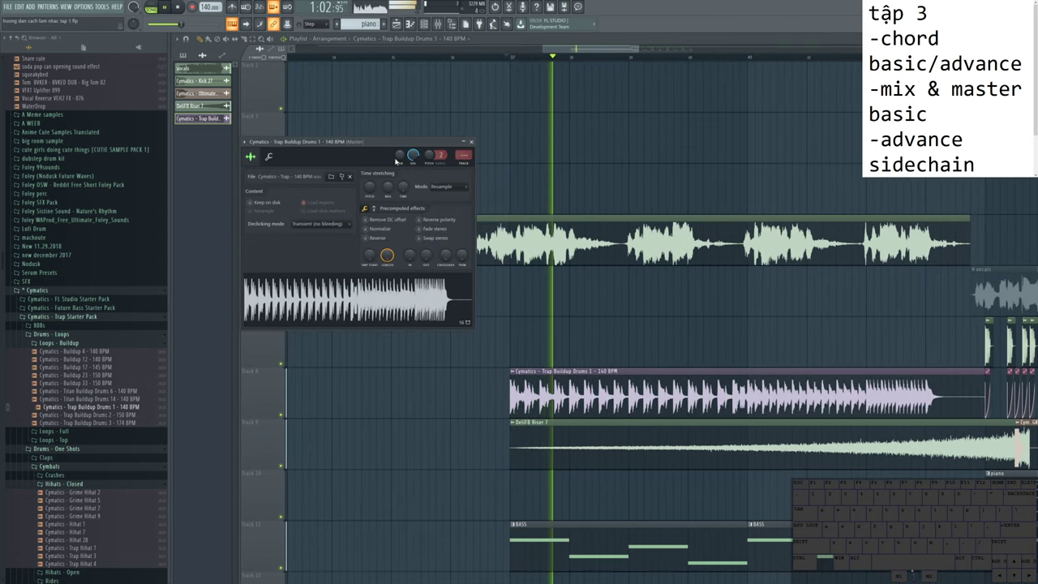
{"action": "left_click", "coordinate": [471, 141]}
Step: Listen to the build-up drum loop together with the riser, bass and vocals leading into the drop
{"action": "scroll", "coordinate": [348, 241], "scroll_direction": "down", "scroll_amount": 4}
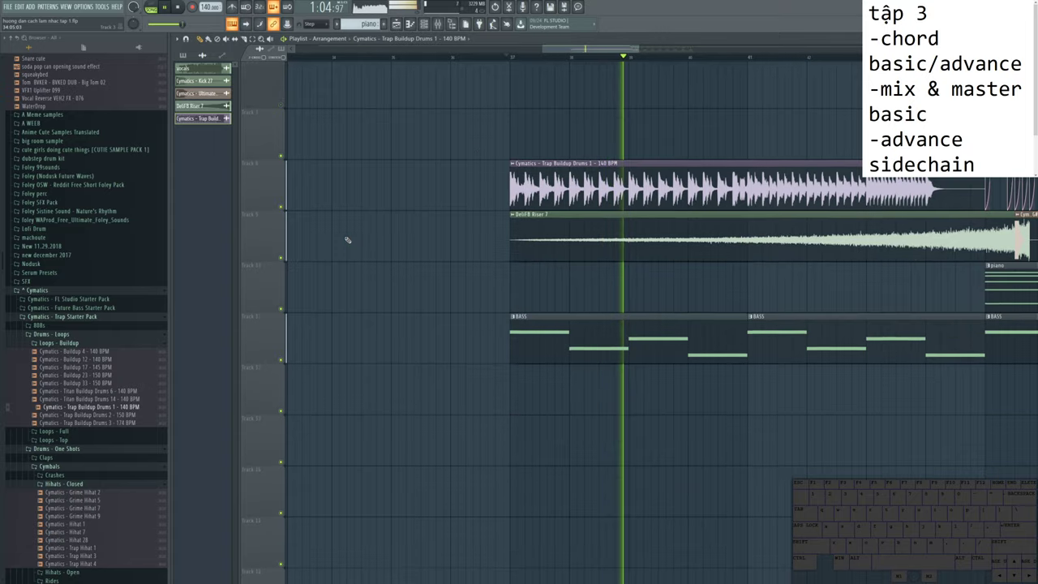
{"action": "scroll", "coordinate": [378, 269], "scroll_direction": "down", "scroll_amount": 3}
{"action": "scroll", "coordinate": [380, 270], "scroll_direction": "up", "scroll_amount": 1}
{"action": "scroll", "coordinate": [455, 276], "scroll_direction": "up", "scroll_amount": 3}
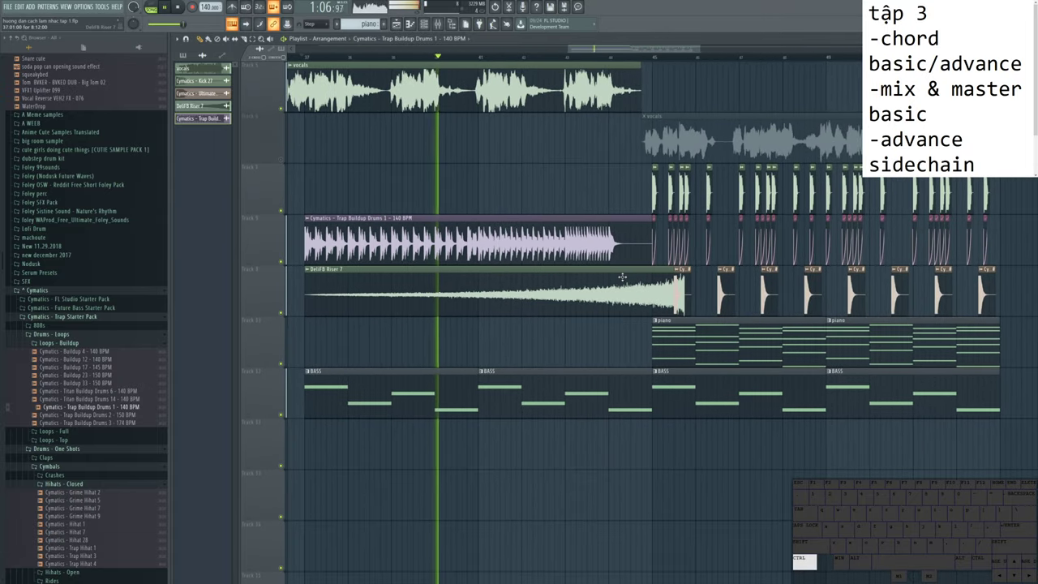
Step: Move the DeliFB Riser 7 clip earlier on Track 9 so it ends midway through bar 44, before the drop
{"action": "left_click", "coordinate": [536, 290]}
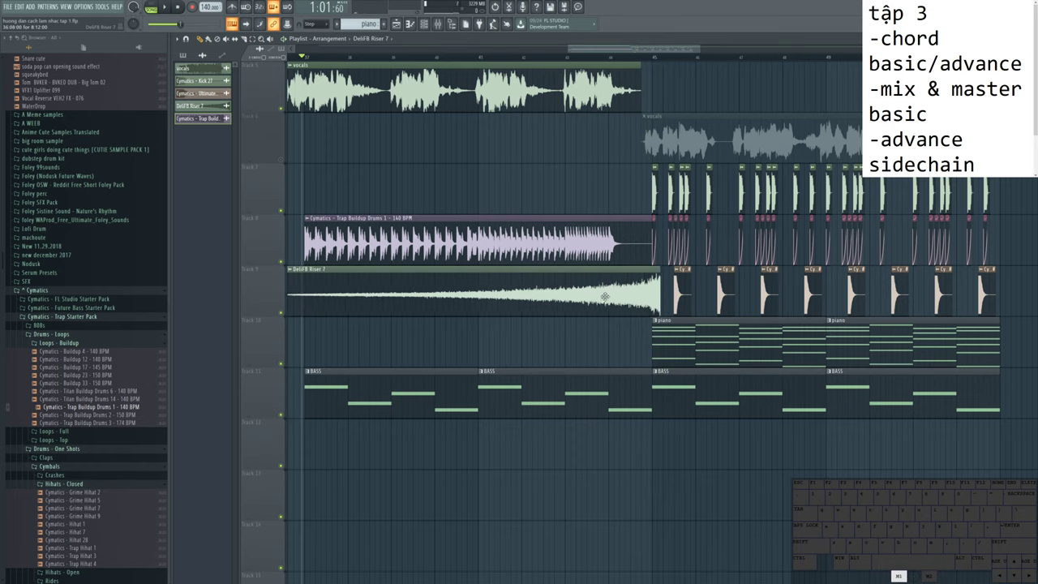
{"action": "scroll", "coordinate": [632, 300], "scroll_direction": "up", "scroll_amount": 3, "text": "ctrl"}
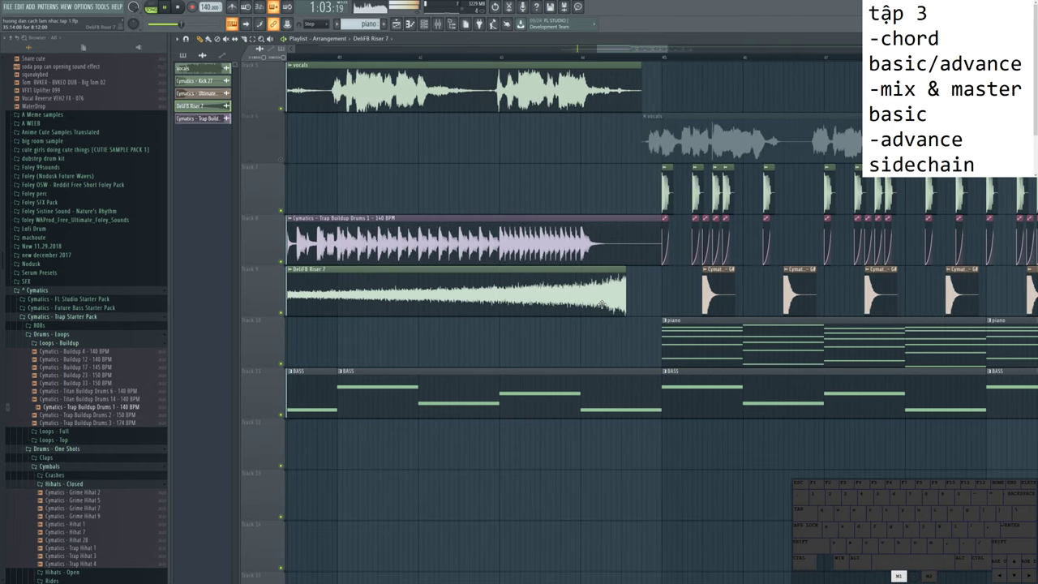
{"action": "scroll", "coordinate": [714, 308], "scroll_direction": "down", "scroll_amount": 3, "text": "ctrl"}
Step: Select the Cymatics - Trap Buildup Drums 1 clip on Track 8
{"action": "left_click_drag", "start_coordinate": [352, 175], "coordinate": [503, 231]}
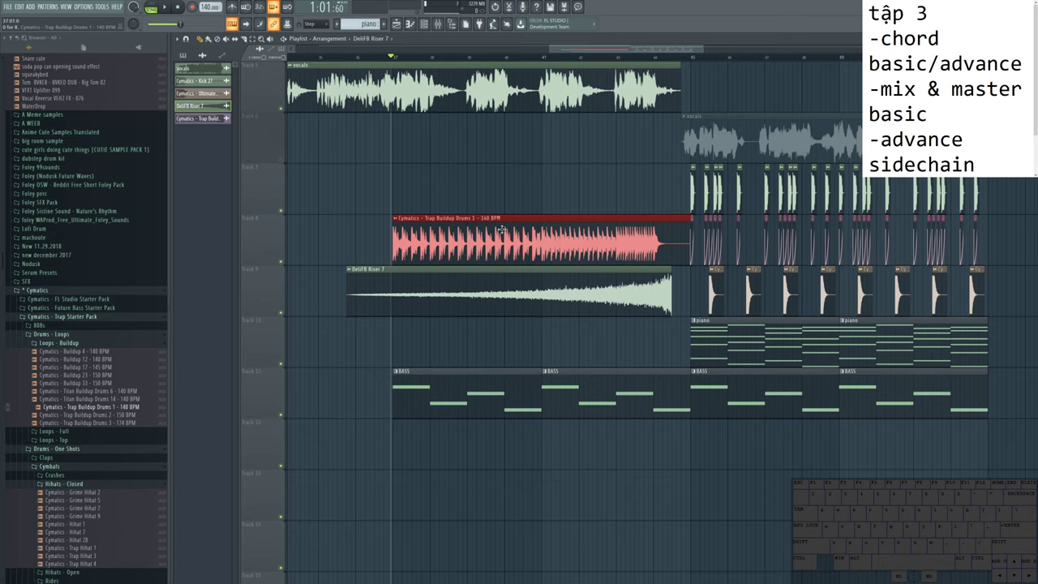
{"action": "left_click_drag", "start_coordinate": [490, 226], "coordinate": [341, 211]}
{"action": "scroll", "coordinate": [430, 174], "scroll_direction": "up", "scroll_amount": 2}
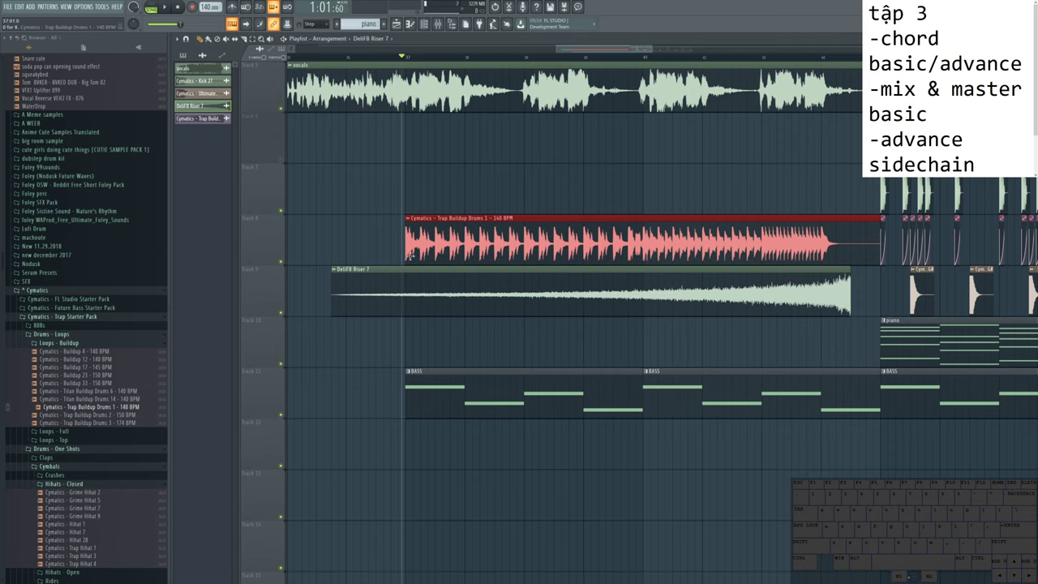
{"action": "scroll", "coordinate": [409, 254], "scroll_direction": "down", "scroll_amount": 3}
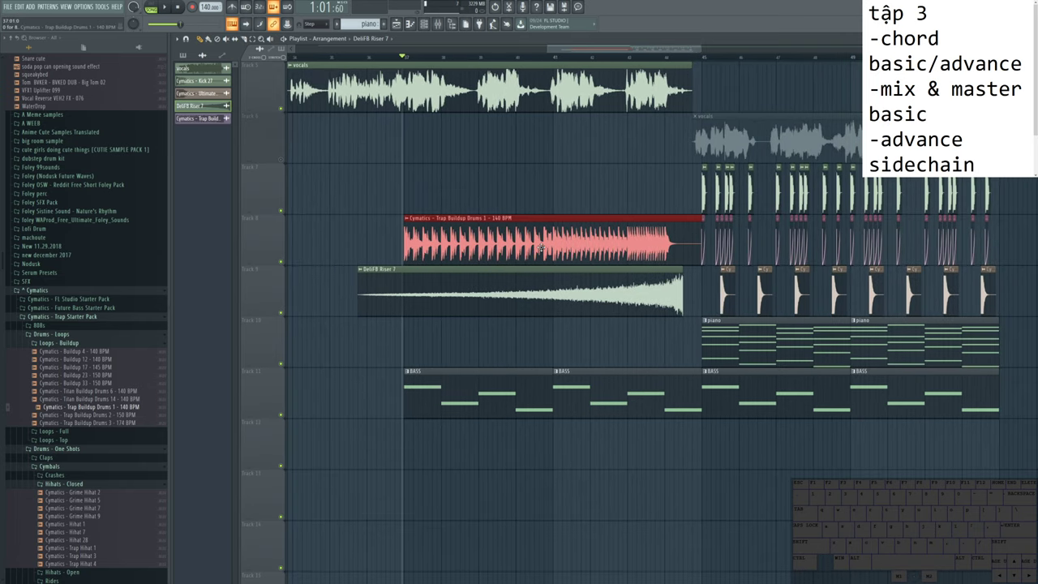
Step: Play back the buildup leading into the drop and reposition the playhead late in bar 43
{"action": "key", "text": "space"}
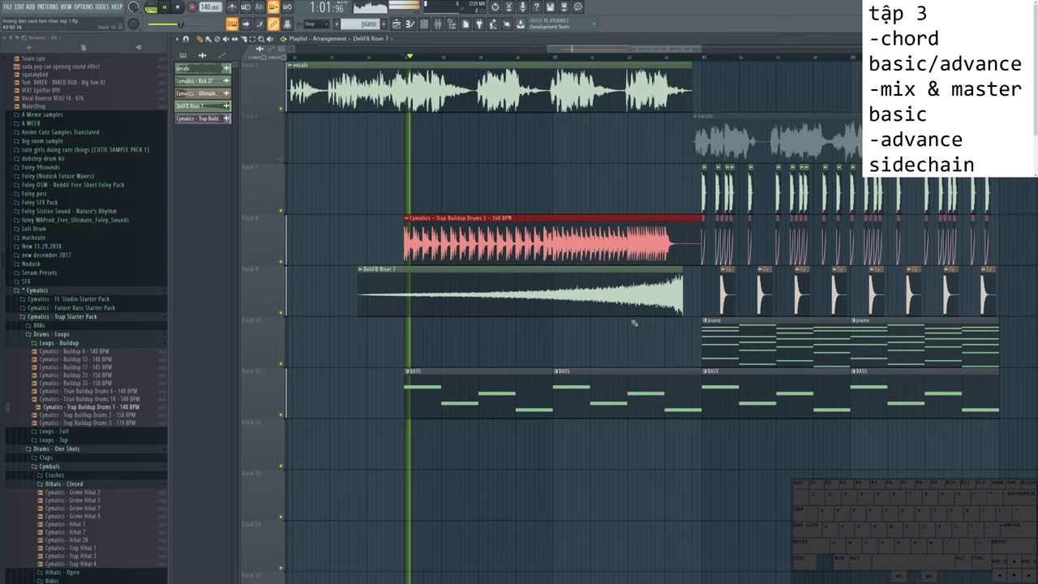
{"action": "left_click", "coordinate": [643, 58]}
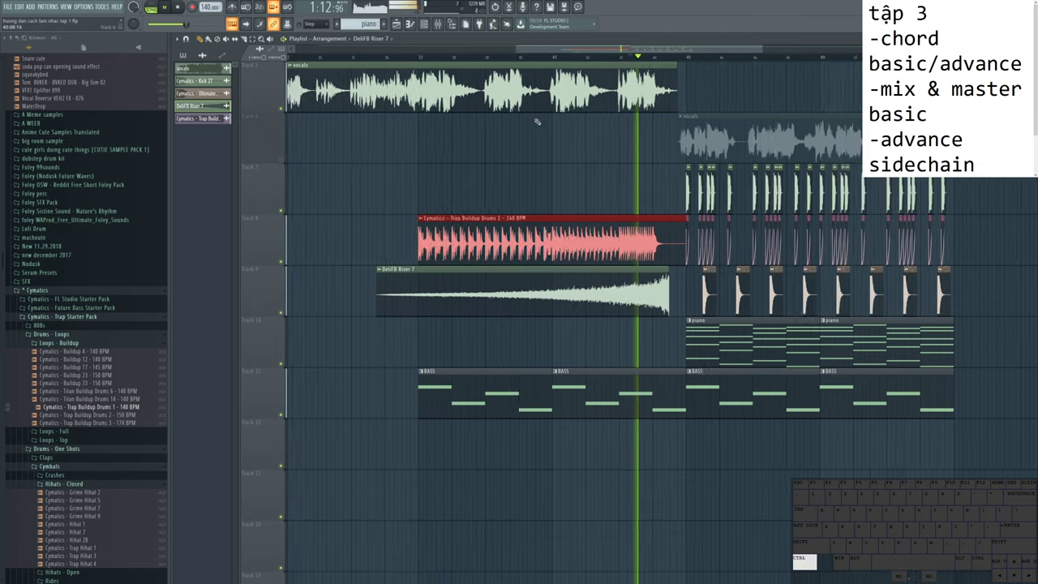
{"action": "scroll", "coordinate": [633, 338], "scroll_direction": "up", "scroll_amount": 4}
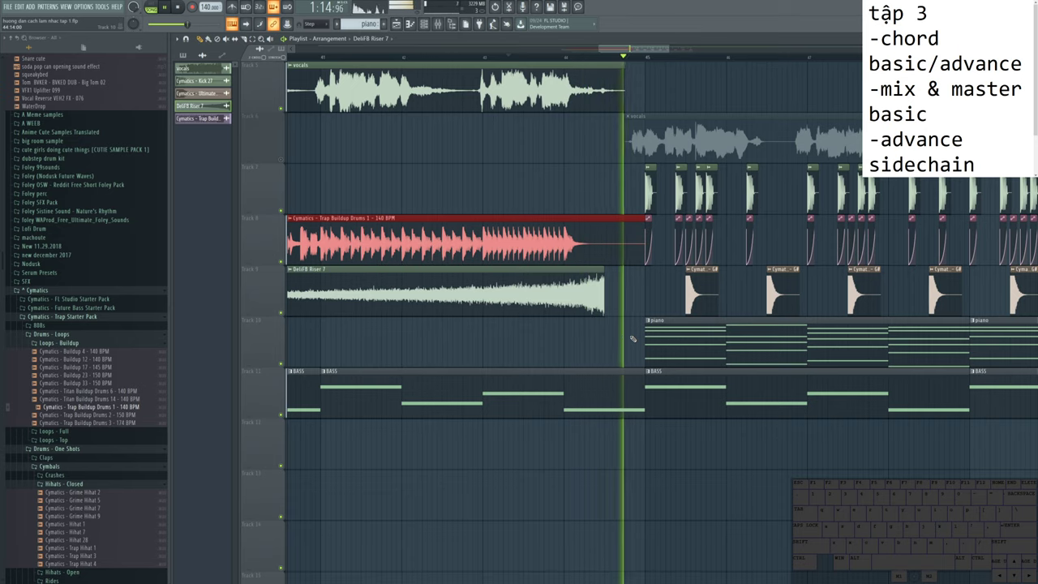
{"action": "key", "text": "space"}
{"action": "scroll", "coordinate": [641, 274], "scroll_direction": "up", "scroll_amount": 2}
{"action": "scroll", "coordinate": [641, 274], "scroll_direction": "up", "scroll_amount": 1}
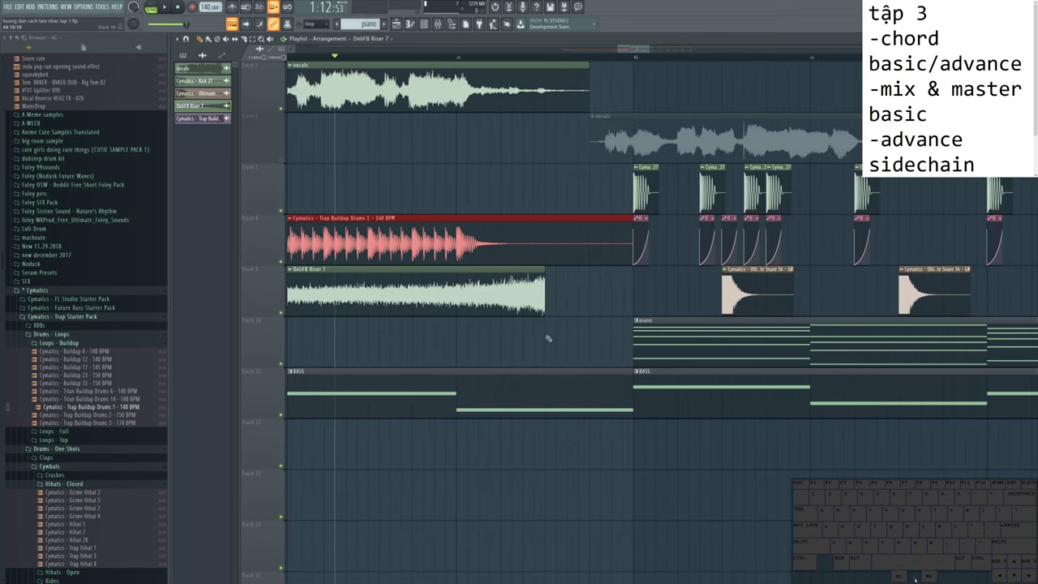
{"action": "left_click", "coordinate": [415, 57]}
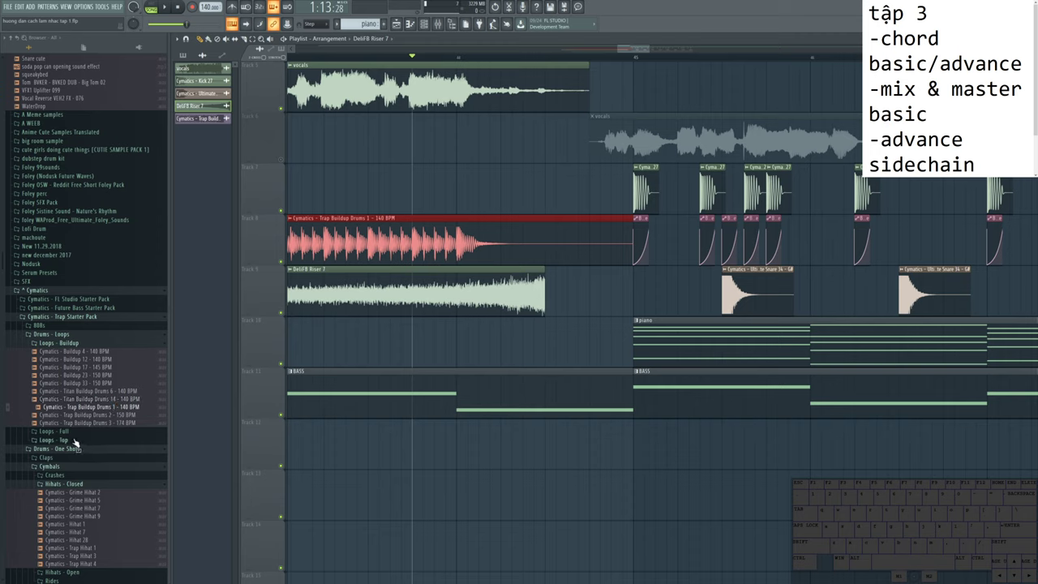
Step: Browse the sample folders, including Synths - One Shots and the DeliFB FX samples, for a sound to use before the drop
{"action": "scroll", "coordinate": [89, 458], "scroll_direction": "down", "scroll_amount": 4}
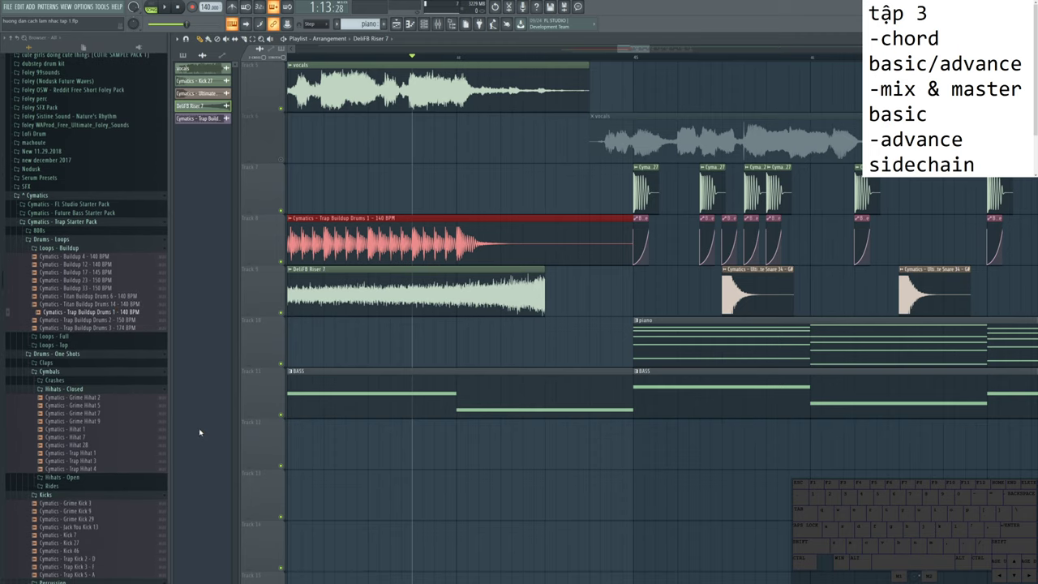
{"action": "scroll", "coordinate": [118, 409], "scroll_direction": "down", "scroll_amount": 20}
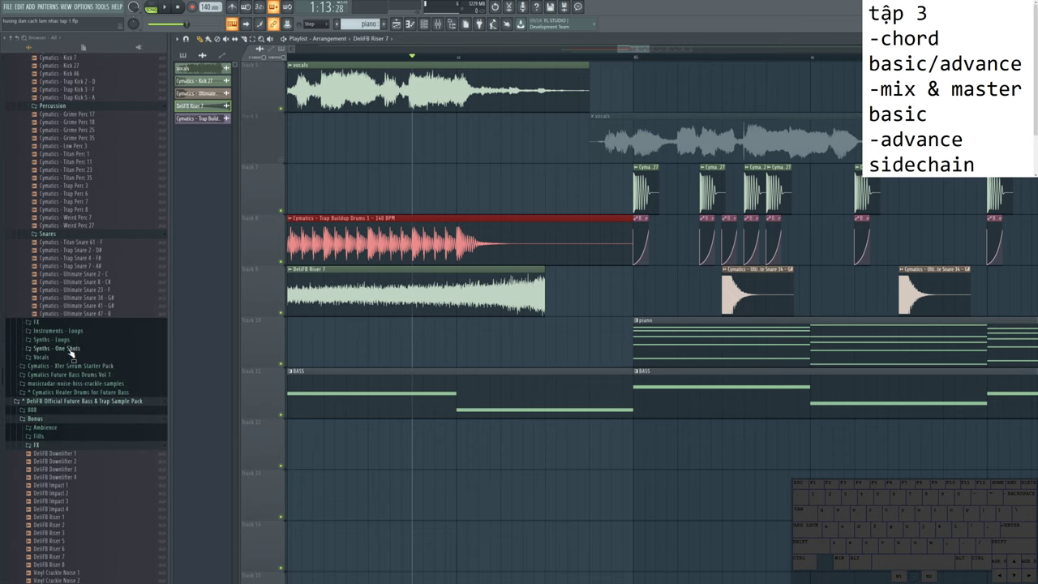
{"action": "left_click", "coordinate": [70, 352]}
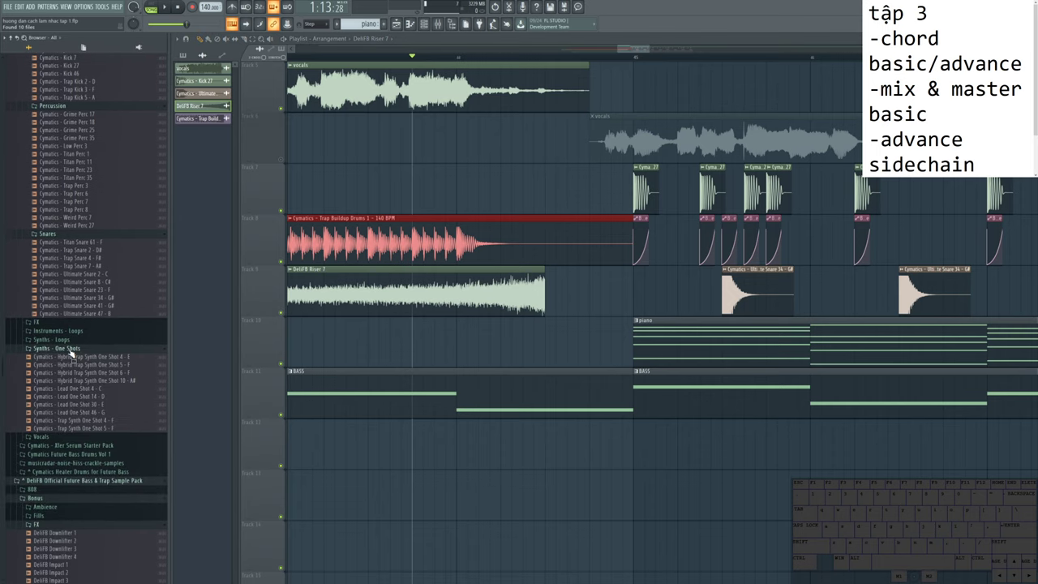
{"action": "left_click", "coordinate": [70, 351]}
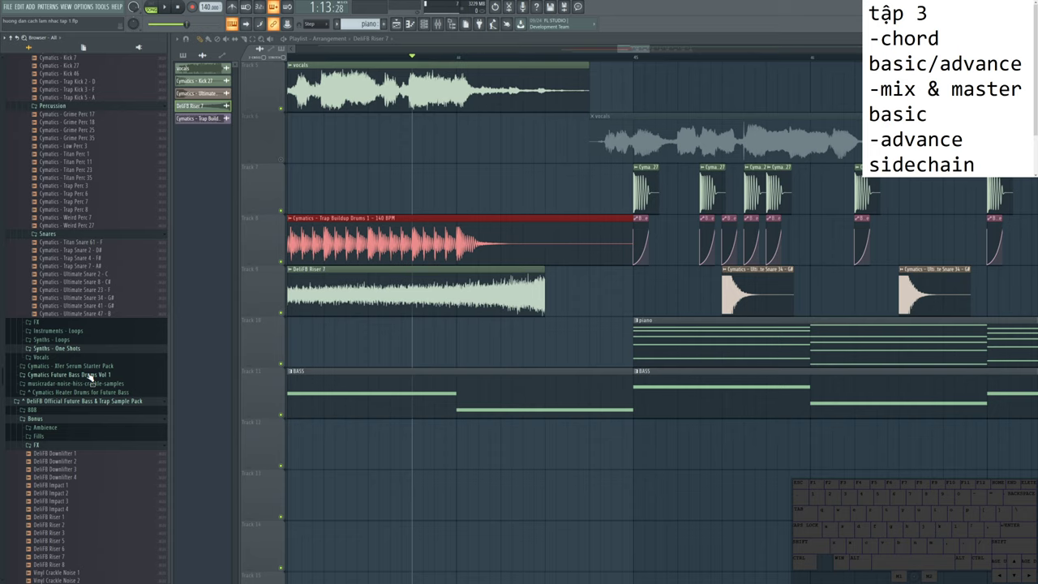
{"action": "scroll", "coordinate": [92, 377], "scroll_direction": "down", "scroll_amount": 5}
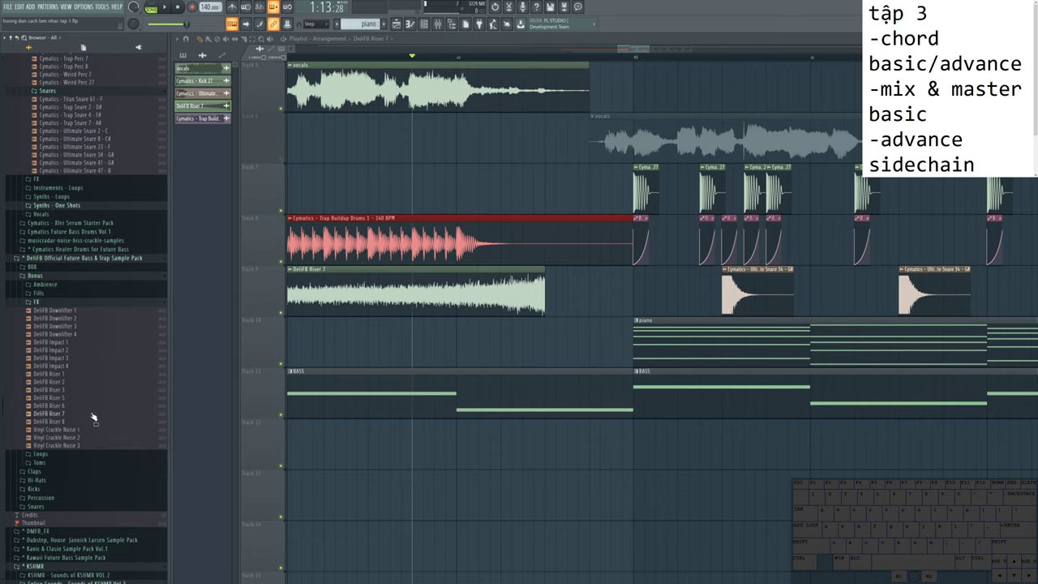
{"action": "scroll", "coordinate": [64, 339], "scroll_direction": "up", "scroll_amount": 20}
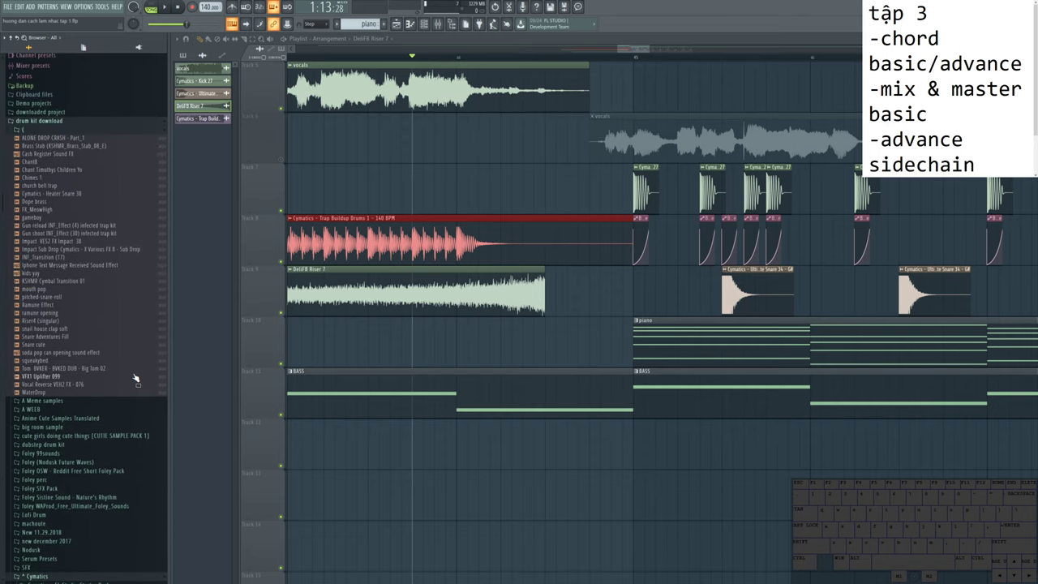
{"action": "scroll", "coordinate": [135, 377], "scroll_direction": "down", "scroll_amount": 3}
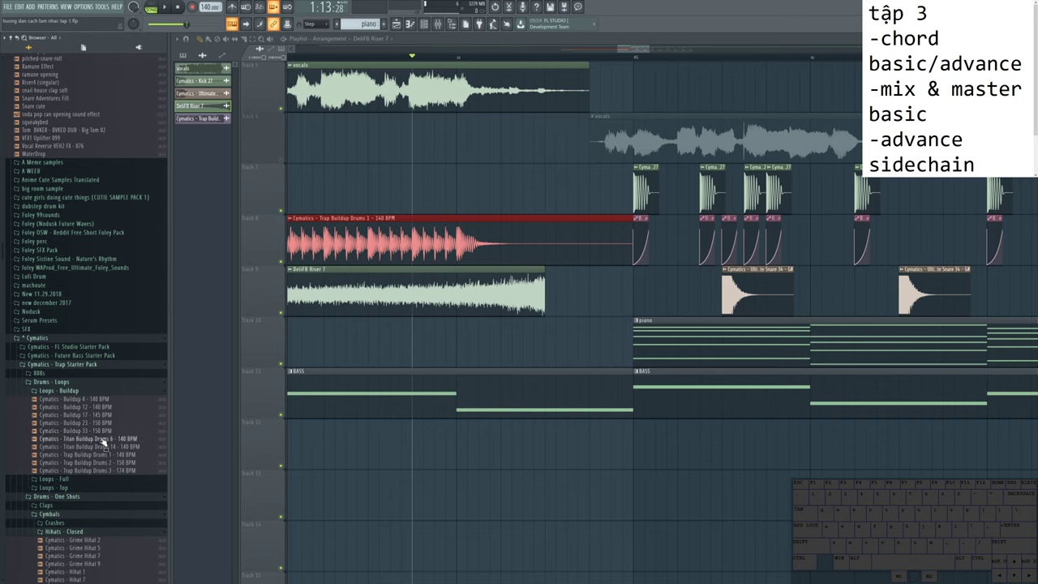
{"action": "scroll", "coordinate": [104, 442], "scroll_direction": "down", "scroll_amount": 3}
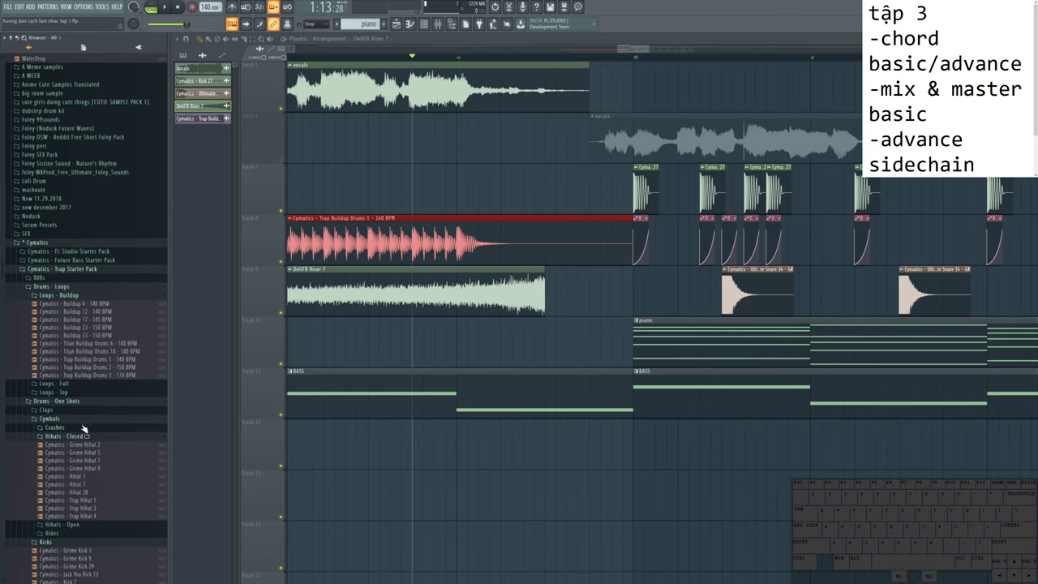
Step: Audition Hihat Loop 8, Perc Loop 10, Perc Loop 31 and a Trap Hihat Loop in the Loops - Top folder
{"action": "left_click", "coordinate": [71, 392]}
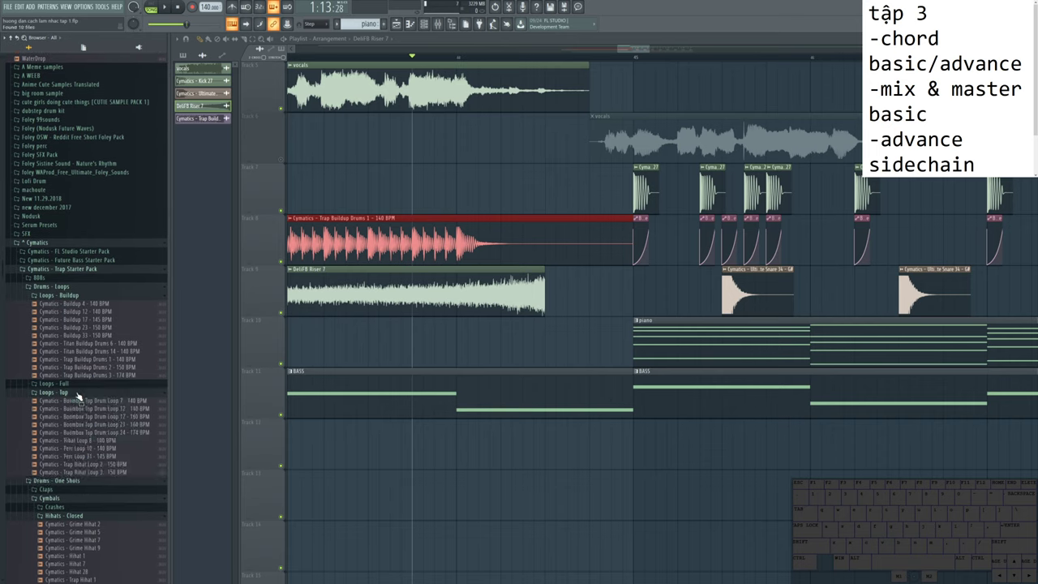
{"action": "left_click", "coordinate": [98, 441]}
{"action": "left_click", "coordinate": [98, 450]}
{"action": "left_click", "coordinate": [98, 457]}
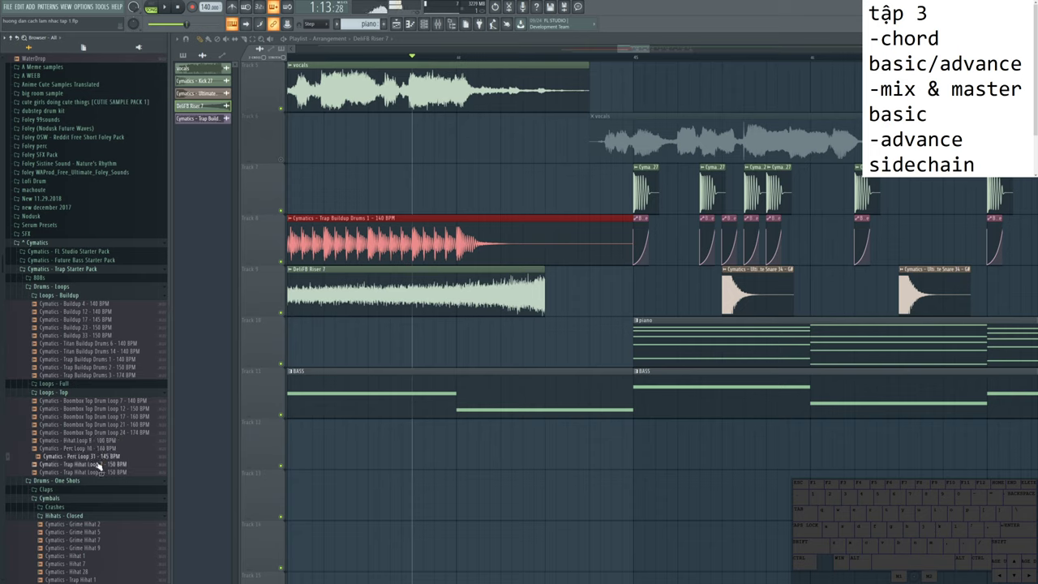
{"action": "left_click", "coordinate": [99, 465]}
Step: Audition mouth pop, snail house clap soft, squeakybed and Big Tom 02 in the drum kit download folder
{"action": "scroll", "coordinate": [97, 429], "scroll_direction": "up", "scroll_amount": 15}
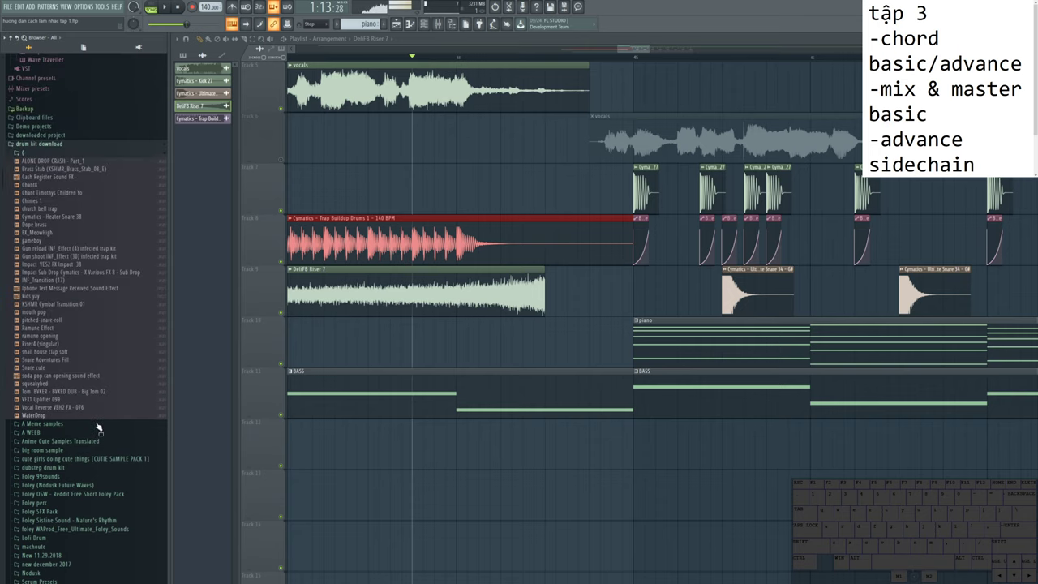
{"action": "scroll", "coordinate": [96, 411], "scroll_direction": "down", "scroll_amount": 15}
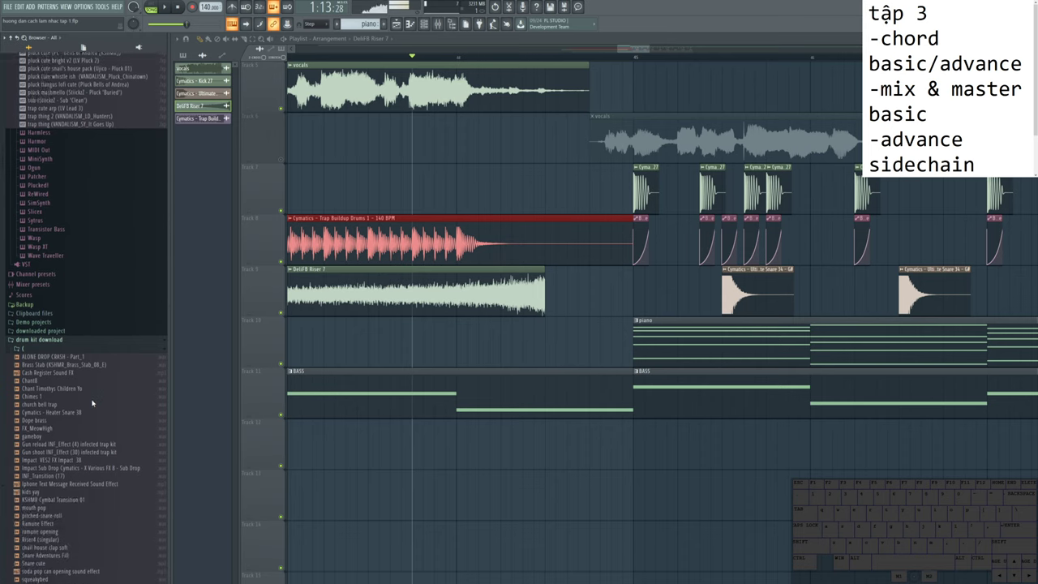
{"action": "left_click", "coordinate": [47, 275]}
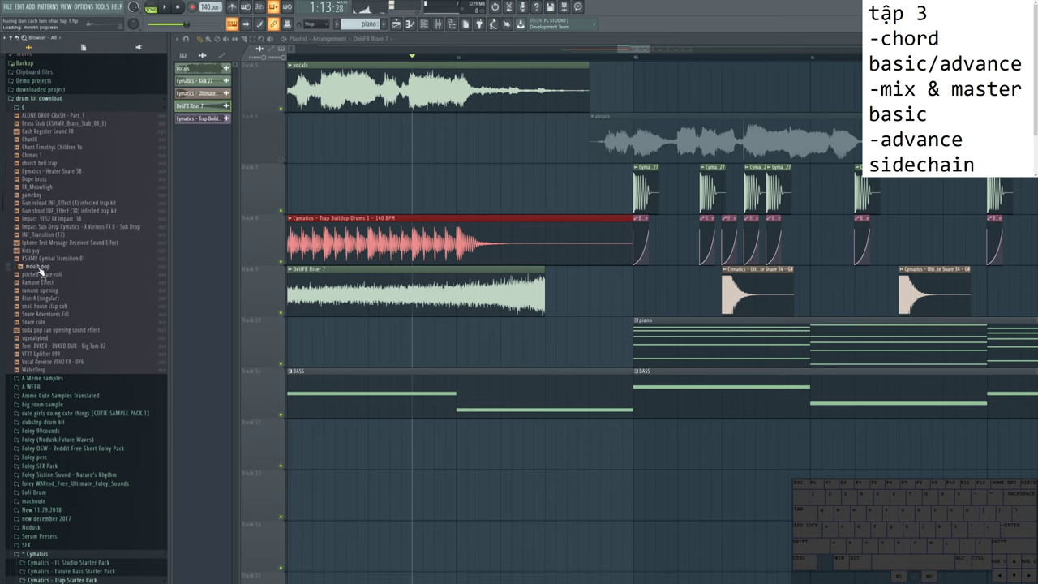
{"action": "left_click", "coordinate": [46, 306]}
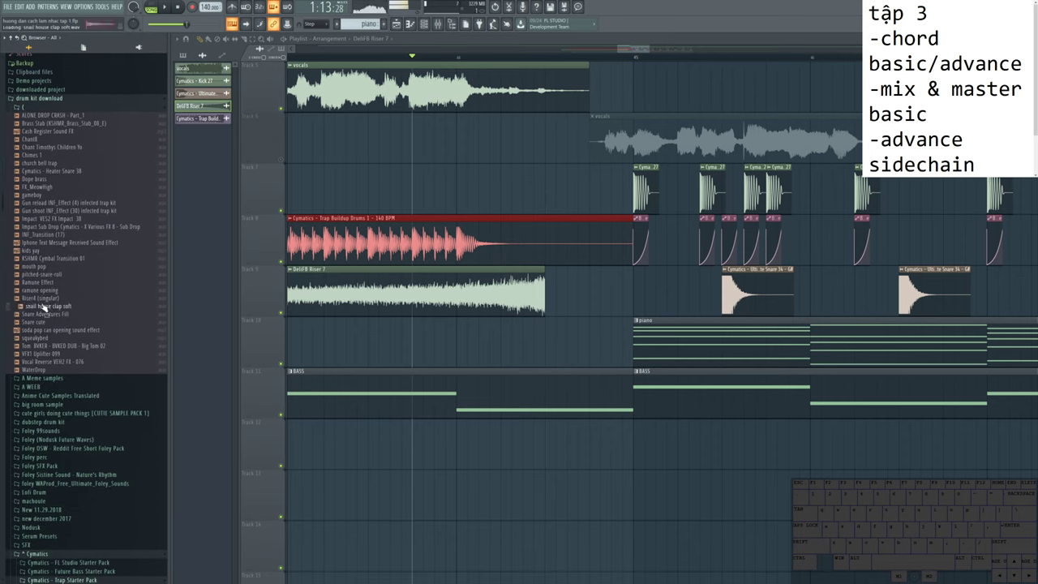
{"action": "left_click", "coordinate": [39, 337]}
{"action": "left_click", "coordinate": [39, 346]}
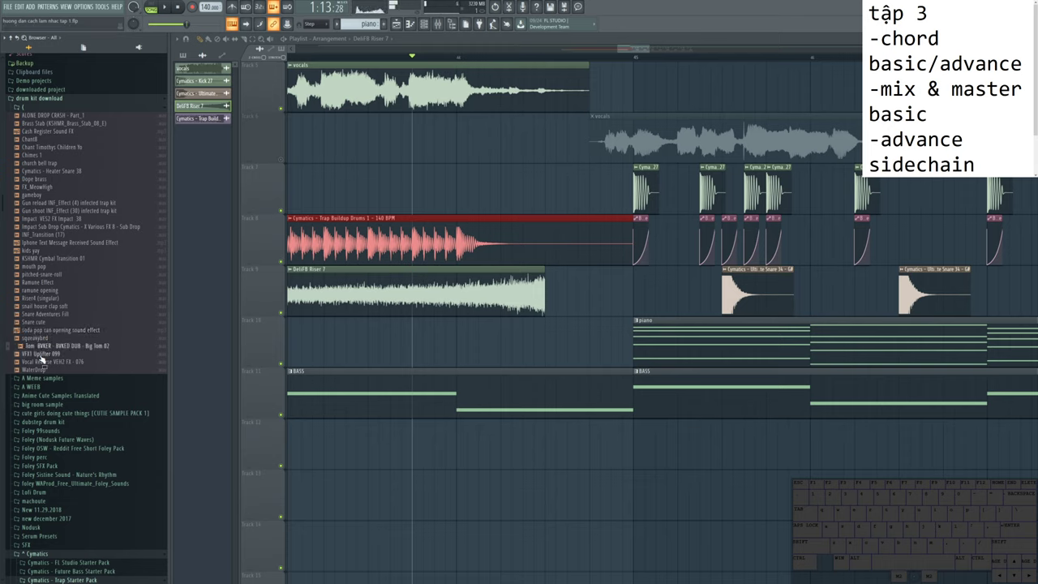
Step: Place the Tom BVKER - BVKED DUB - Big Tom 02 sample on Track 7 where the riser ends and briefly play it
{"action": "left_click_drag", "start_coordinate": [61, 348], "coordinate": [592, 198]}
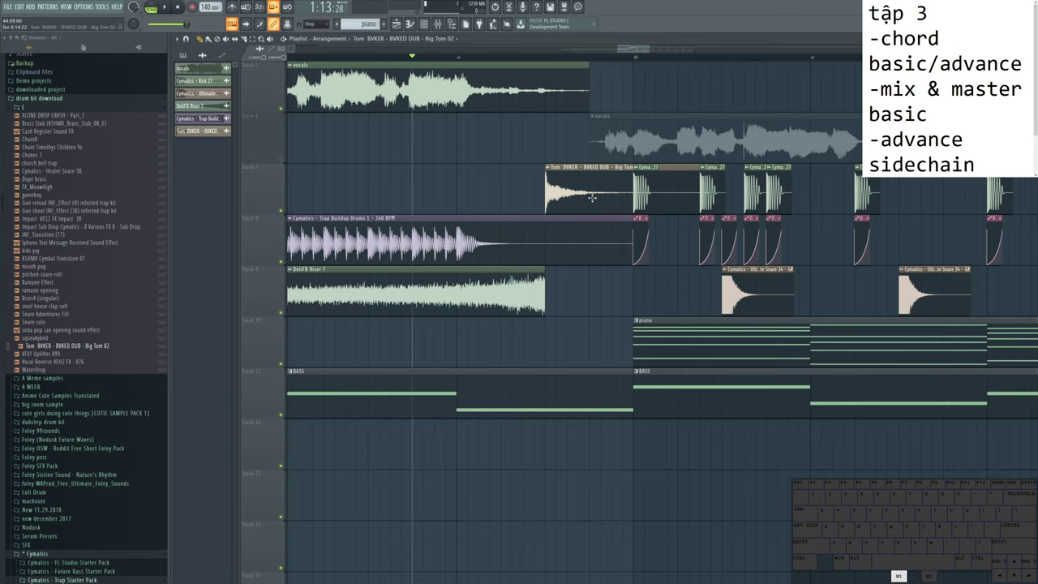
{"action": "key", "text": "space"}
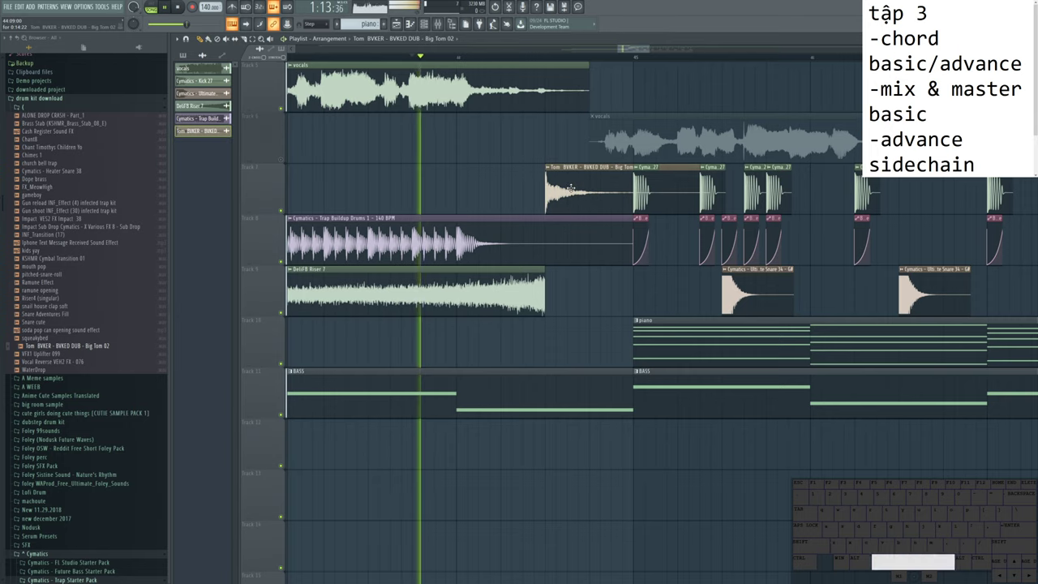
{"action": "key", "text": "space"}
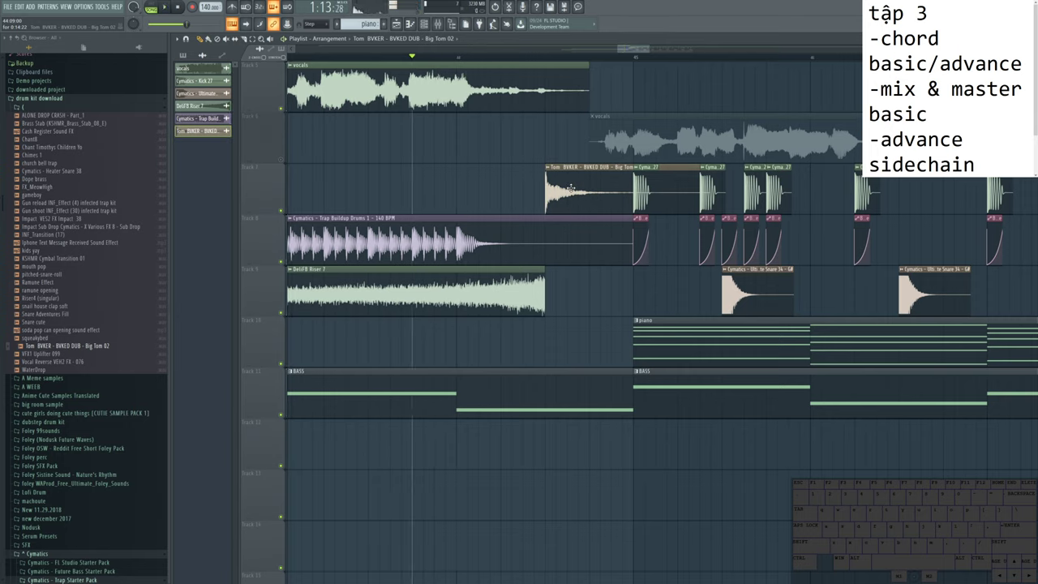
Step: Delete the Big Tom 02 audio clip from Track 7
{"action": "key", "text": "F6"}
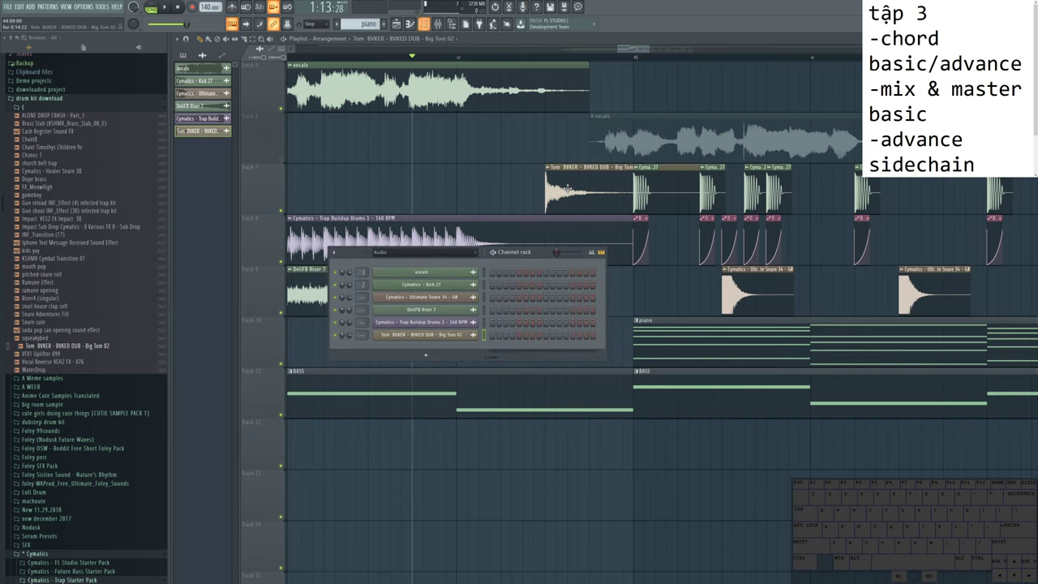
{"action": "left_click", "coordinate": [616, 188]}
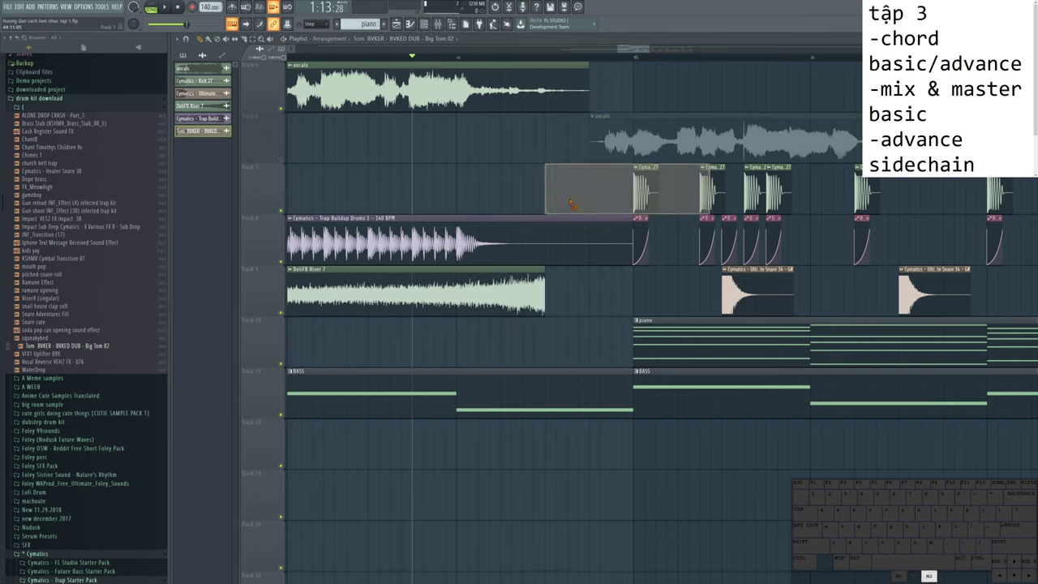
{"action": "key", "text": "Delete"}
Step: Open the piano roll of the Tom BVKER - BVKED DUB - Big Tom 02 channel from the channel rack
{"action": "key", "text": "F6"}
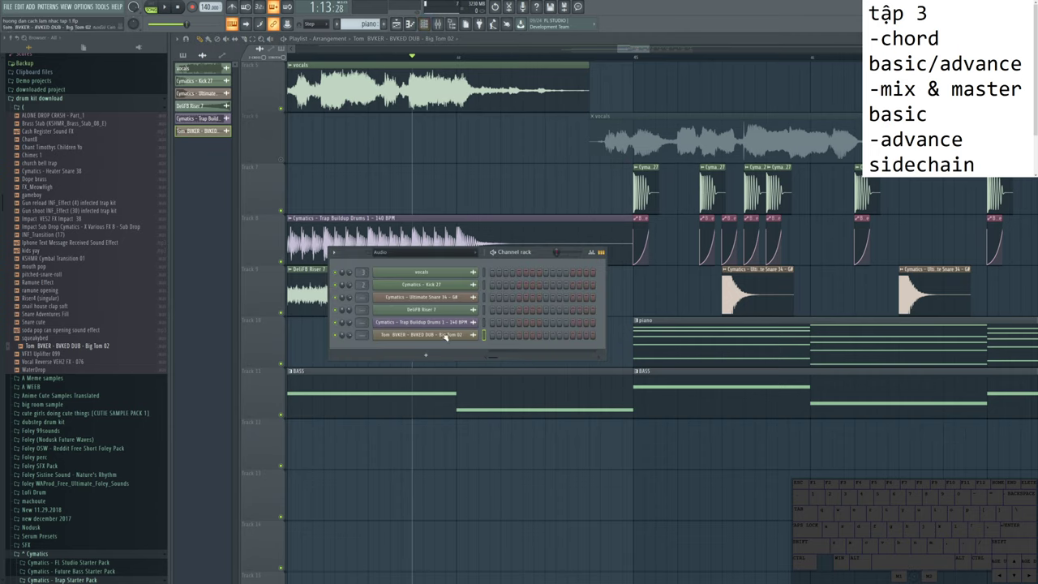
{"action": "right_click", "coordinate": [444, 336]}
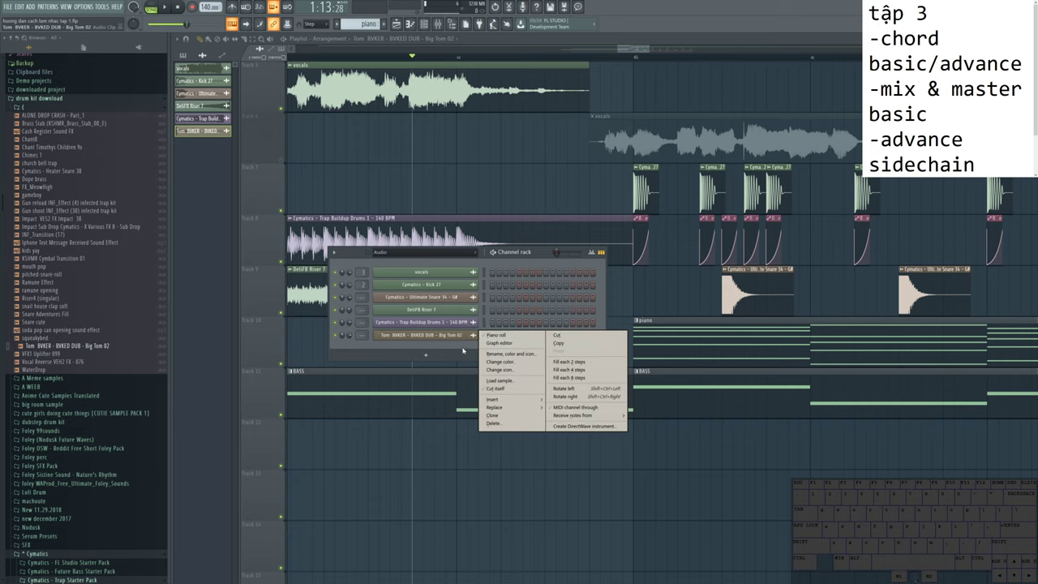
{"action": "left_click", "coordinate": [461, 354]}
{"action": "left_click_drag", "start_coordinate": [545, 252], "coordinate": [621, 216]}
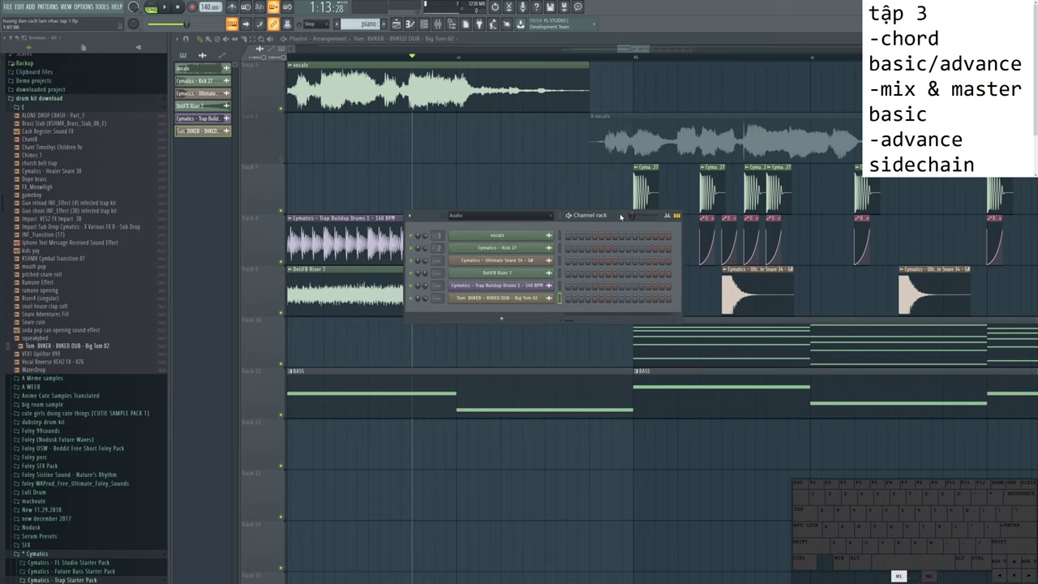
{"action": "right_click", "coordinate": [553, 297]}
{"action": "left_click", "coordinate": [585, 300]}
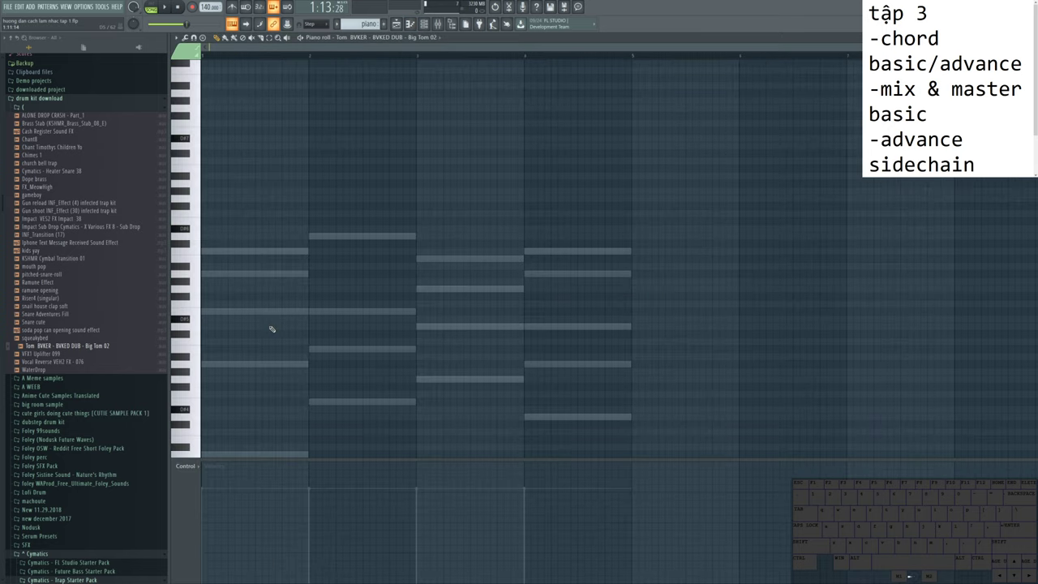
{"action": "mouse_move", "coordinate": [203, 266]}
{"action": "left_mouse_down"}
{"action": "mouse_move", "coordinate": [193, 342]}
{"action": "mouse_move", "coordinate": [192, 248]}
{"action": "mouse_move", "coordinate": [191, 354]}
{"action": "mouse_move", "coordinate": [191, 309]}
{"action": "mouse_move", "coordinate": [187, 341]}
{"action": "left_mouse_up"}
{"action": "left_click", "coordinate": [321, 358]}
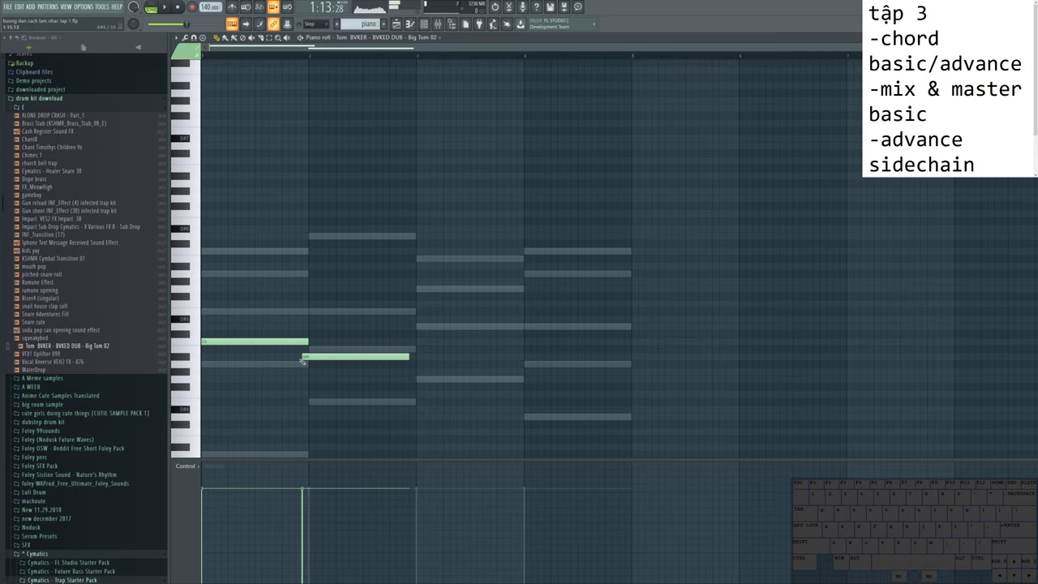
{"action": "key", "text": "space"}
{"action": "key", "text": "F5"}
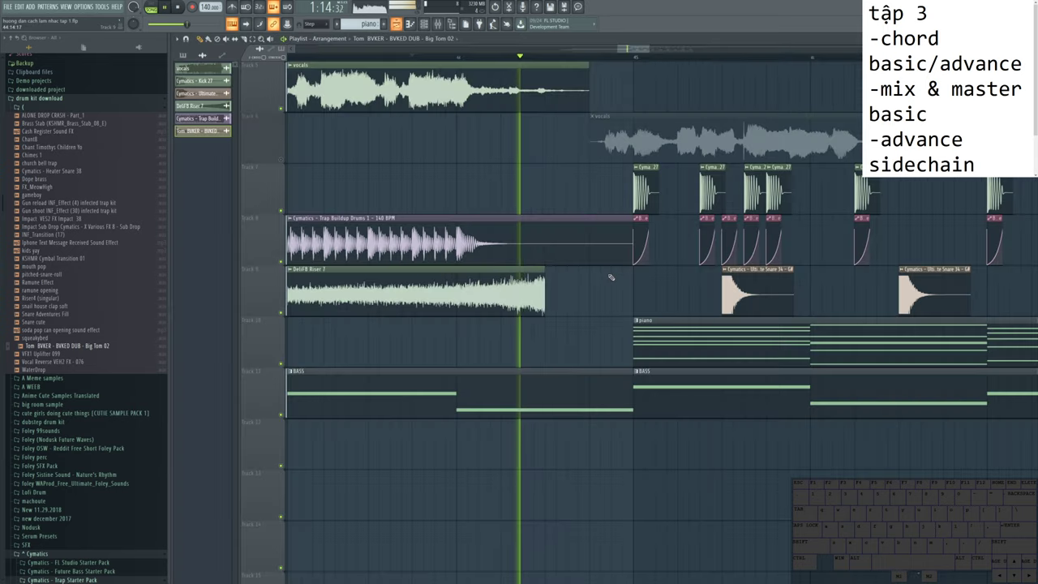
{"action": "key", "text": "F6"}
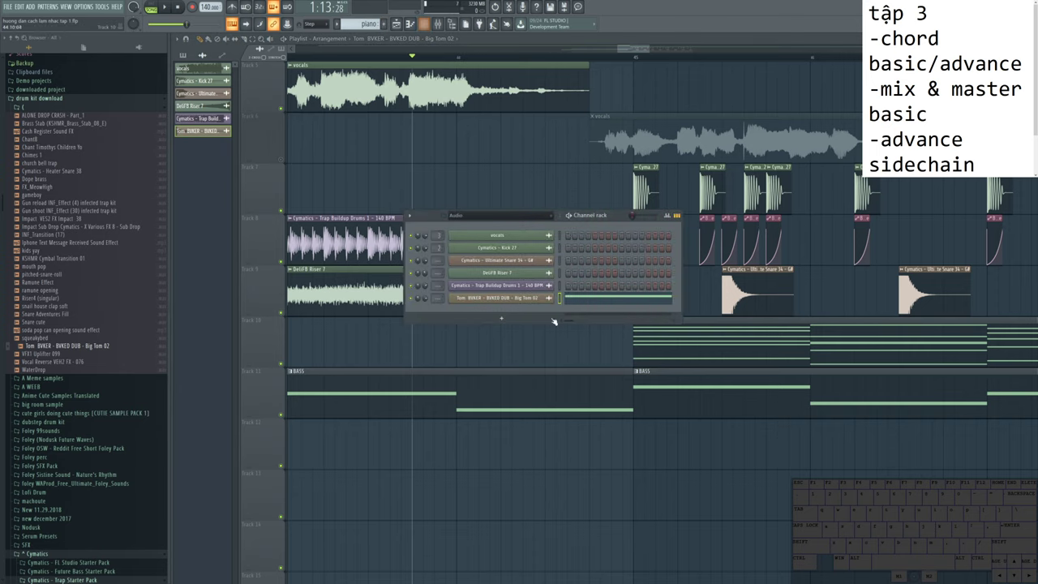
{"action": "right_click", "coordinate": [553, 298]}
{"action": "key", "text": "Escape"}
Step: Create a new pattern named perc and place its clip on Track 9 where the riser ends
{"action": "left_click", "coordinate": [337, 23]}
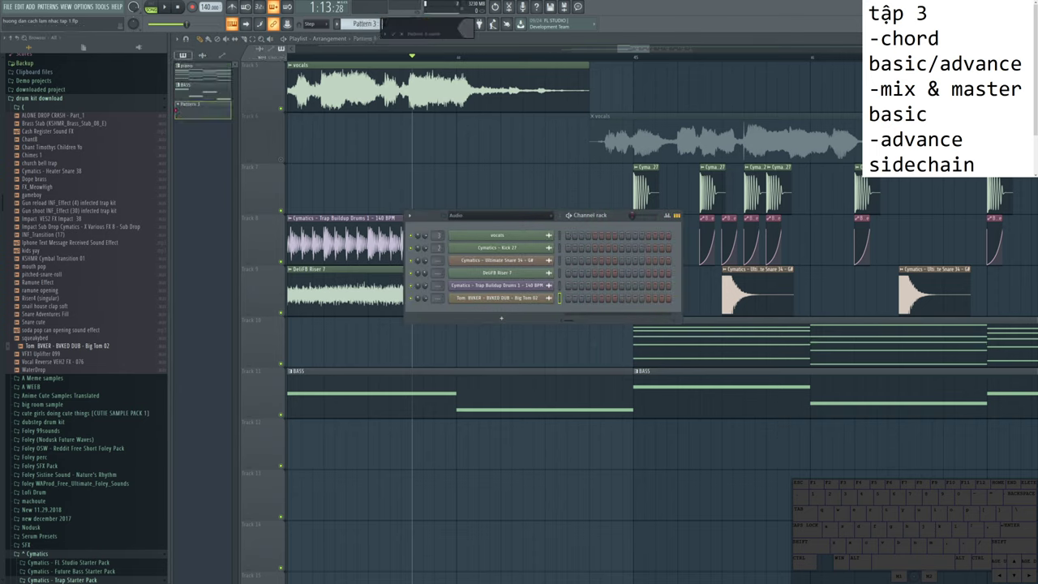
{"action": "type", "text": "c"}
{"action": "key", "text": "Return"}
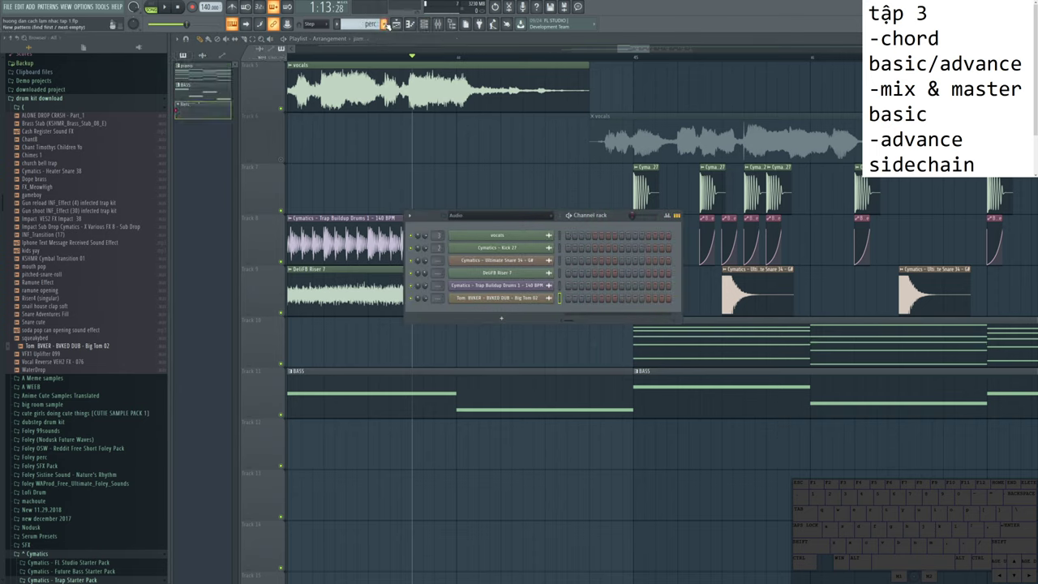
{"action": "key", "text": "F6"}
{"action": "left_click", "coordinate": [585, 296]}
{"action": "right_click", "coordinate": [580, 295]}
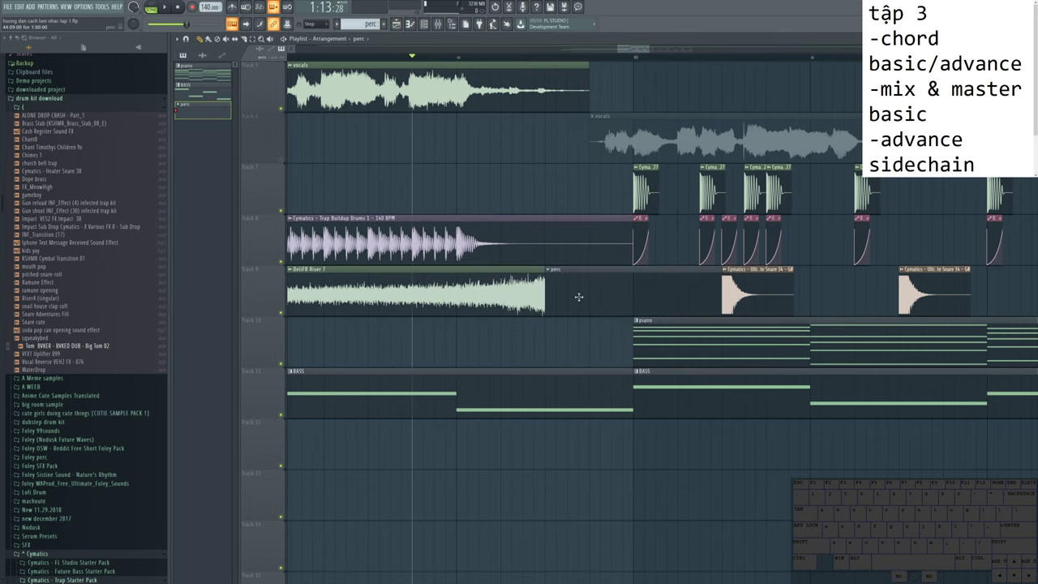
Step: Draw four descending one-bar notes, C5, A#4, G#4 and F#4, for the Big Tom 02 channel in the perc pattern
{"action": "key", "text": "F6"}
{"action": "left_click_drag", "start_coordinate": [531, 302], "coordinate": [559, 305]}
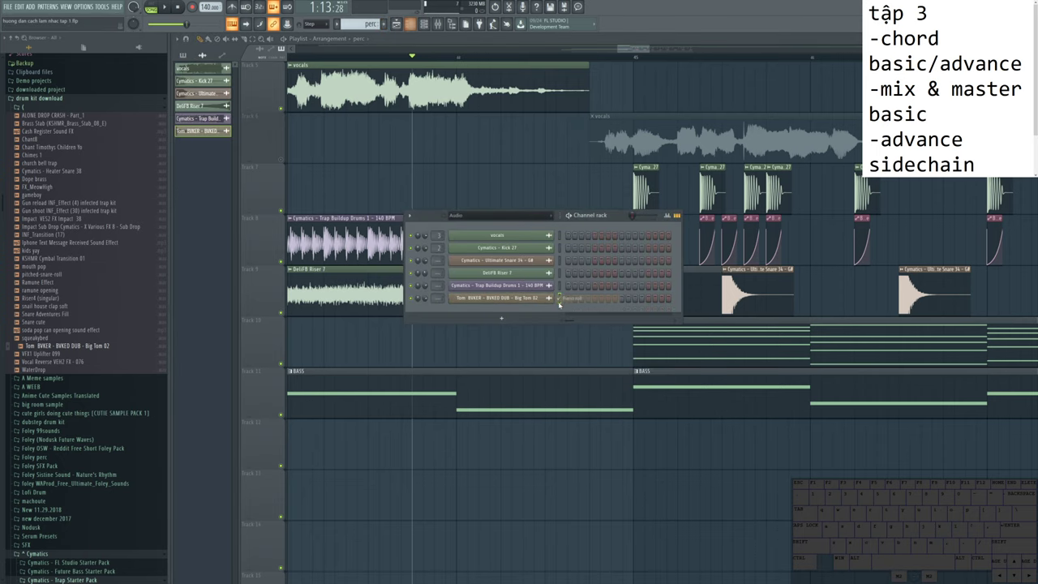
{"action": "right_click", "coordinate": [539, 304]}
{"action": "left_click", "coordinate": [576, 301]}
{"action": "mouse_move", "coordinate": [202, 336]}
{"action": "left_mouse_down"}
{"action": "mouse_move", "coordinate": [203, 300]}
{"action": "mouse_move", "coordinate": [200, 333]}
{"action": "left_mouse_up"}
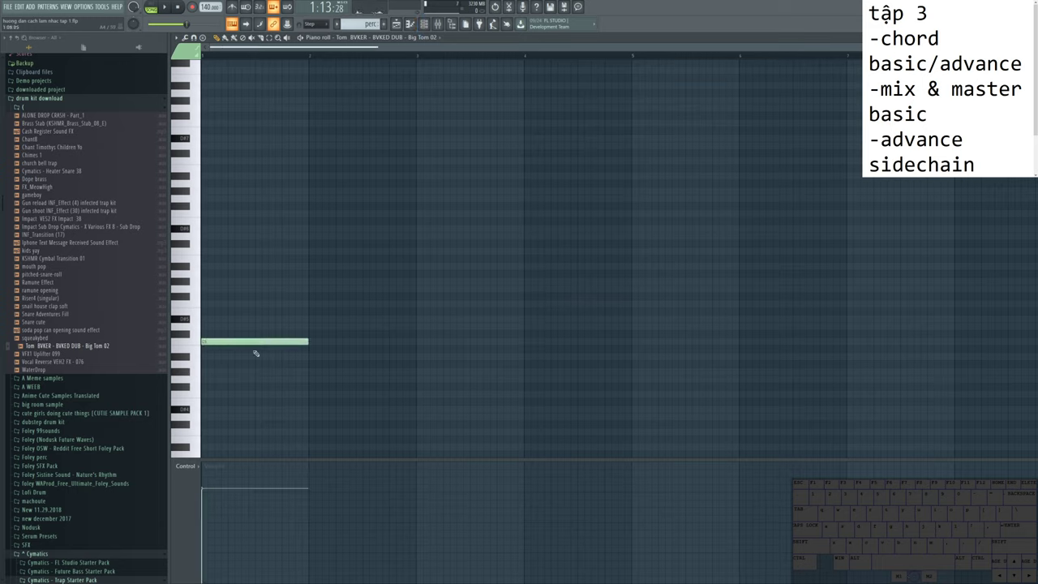
{"action": "left_click", "coordinate": [330, 356]}
{"action": "left_click", "coordinate": [438, 372]}
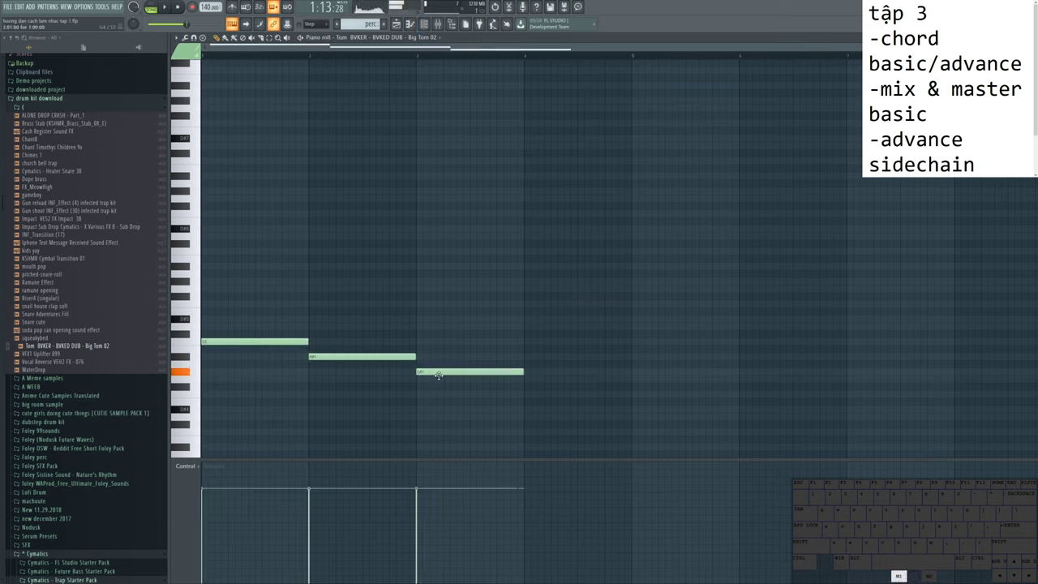
{"action": "left_click", "coordinate": [545, 387]}
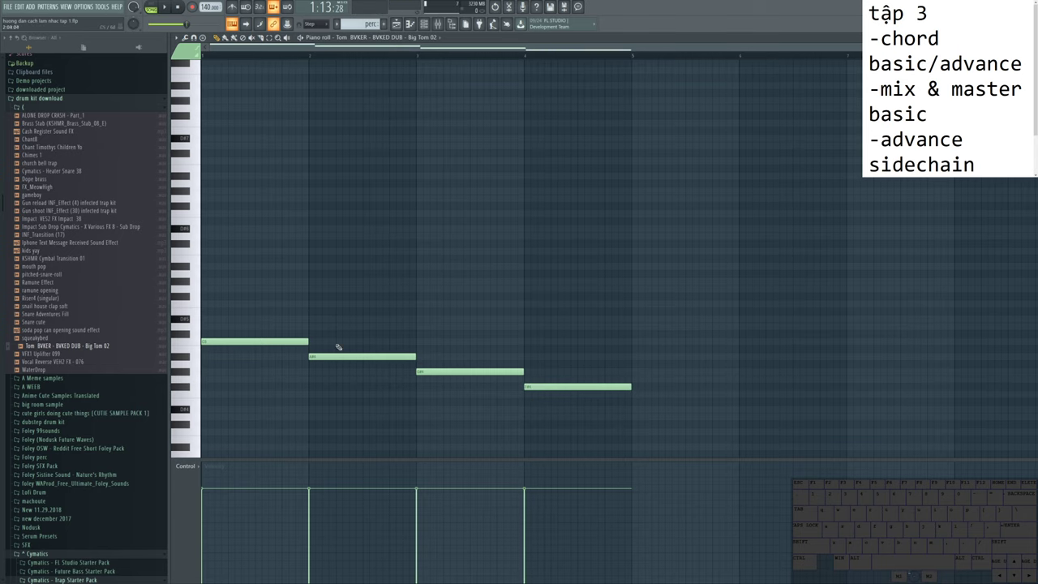
Step: Move the perc clip down to the empty Track 12, keeping its start at the riser's end
{"action": "key", "text": "F5"}
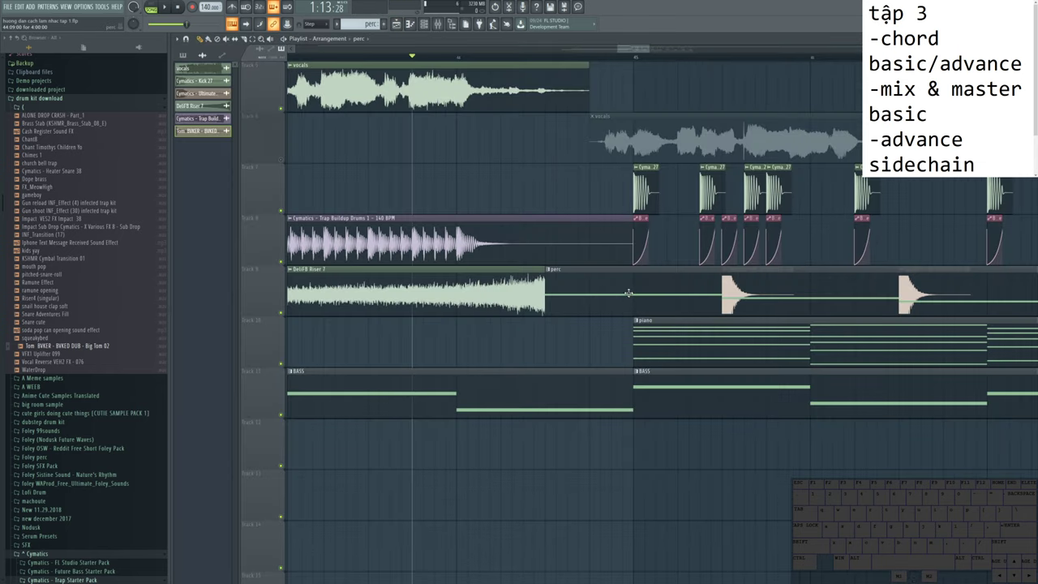
{"action": "scroll", "coordinate": [628, 294], "scroll_direction": "down", "scroll_amount": 3}
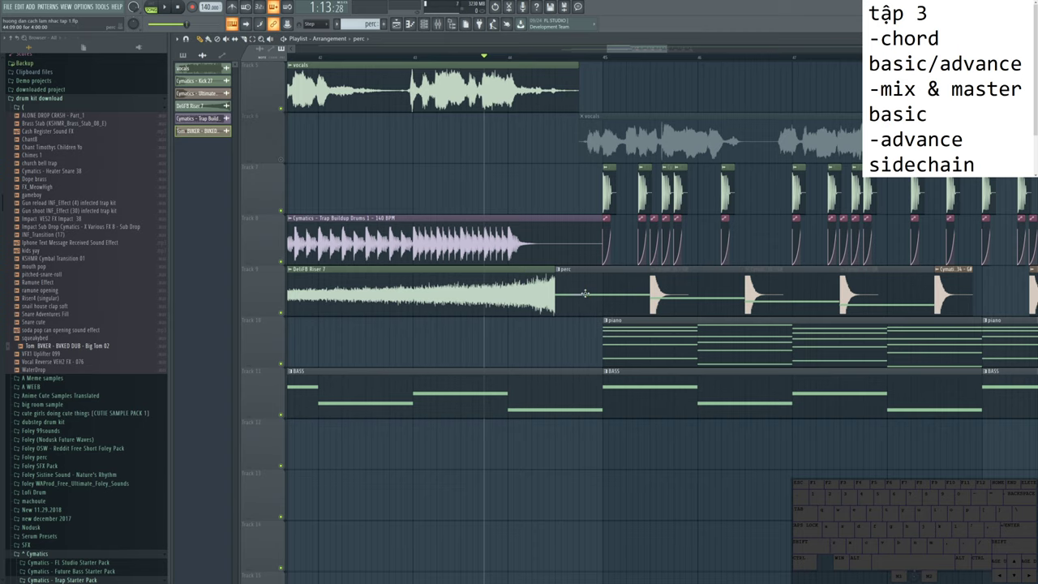
{"action": "left_click_drag", "start_coordinate": [585, 294], "coordinate": [581, 453]}
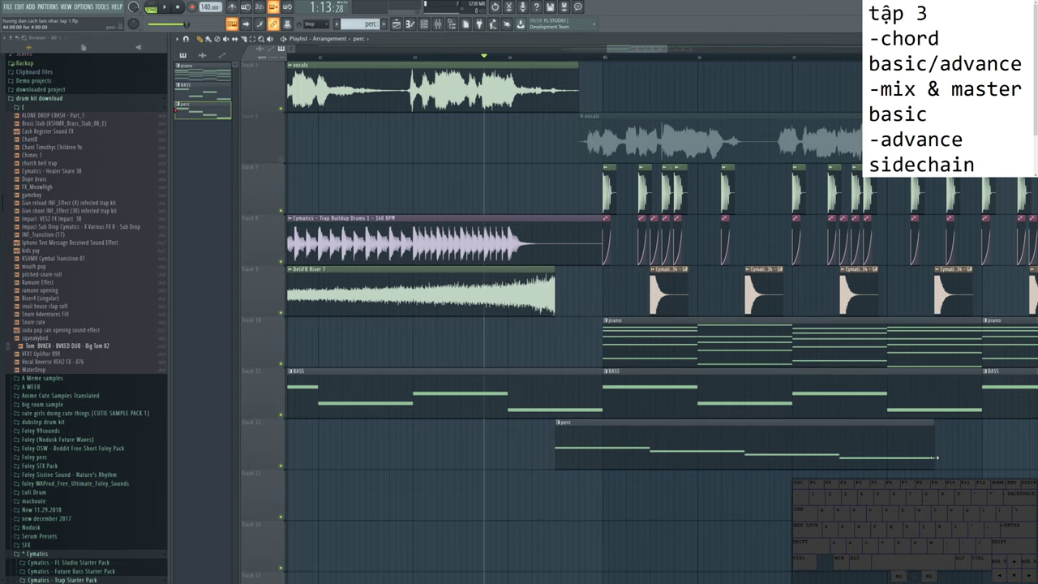
Step: Shorten the first tom note of the perc pattern to a quarter bar and delete the other three notes
{"action": "key", "text": "F6"}
{"action": "double_click", "coordinate": [598, 461]}
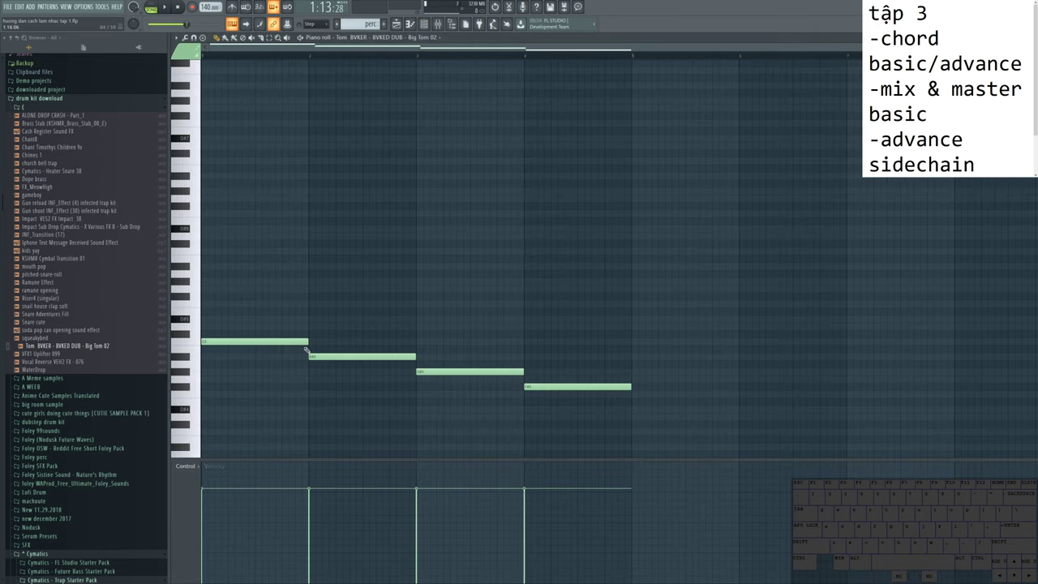
{"action": "left_click_drag", "start_coordinate": [306, 350], "coordinate": [195, 348]}
{"action": "right_click", "coordinate": [330, 355]}
{"action": "right_click", "coordinate": [471, 371]}
{"action": "right_click", "coordinate": [568, 386]}
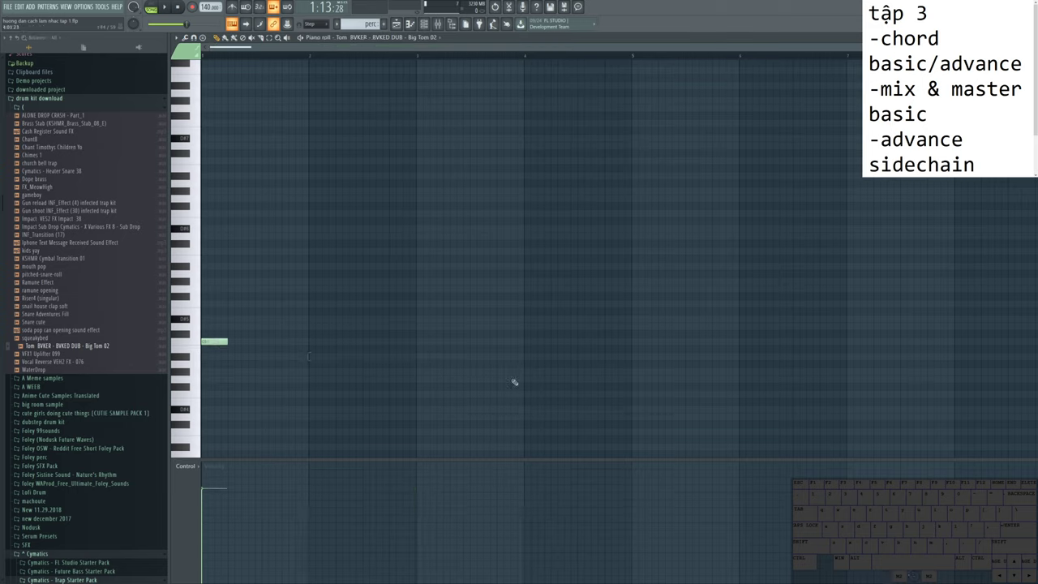
Step: Add quarter-bar tom notes B4, A4 and G4 after the first note and play the fill in the arrangement
{"action": "left_click", "coordinate": [235, 349]}
{"action": "left_click", "coordinate": [262, 363]}
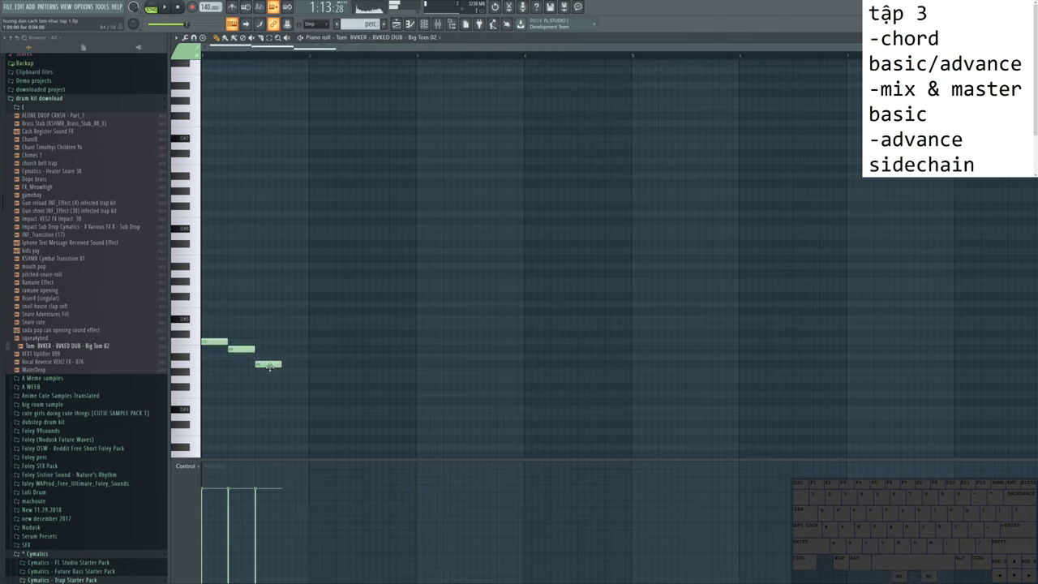
{"action": "left_click", "coordinate": [293, 373]}
{"action": "mouse_move", "coordinate": [293, 373]}
{"action": "left_mouse_down"}
{"action": "mouse_move", "coordinate": [289, 410]}
{"action": "mouse_move", "coordinate": [291, 366]}
{"action": "mouse_move", "coordinate": [295, 378]}
{"action": "left_mouse_up"}
{"action": "key", "text": "F5"}
{"action": "key", "text": "space"}
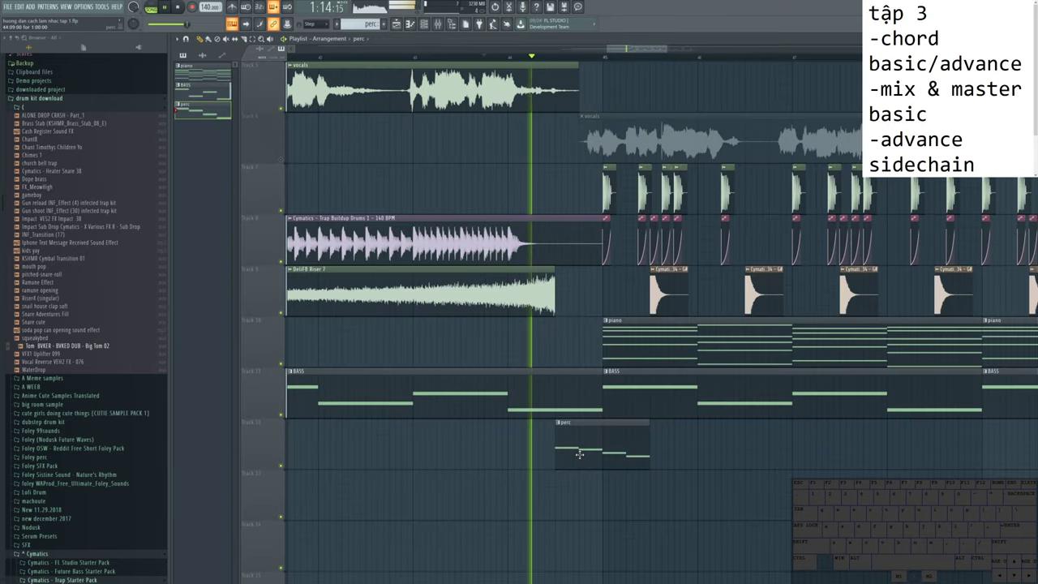
{"action": "key", "text": "space"}
Step: Rebuild the tom fill as four descending eighth-bar notes, C5, B4, A#4 and A4, and play it with the arrangement
{"action": "key", "text": "F7"}
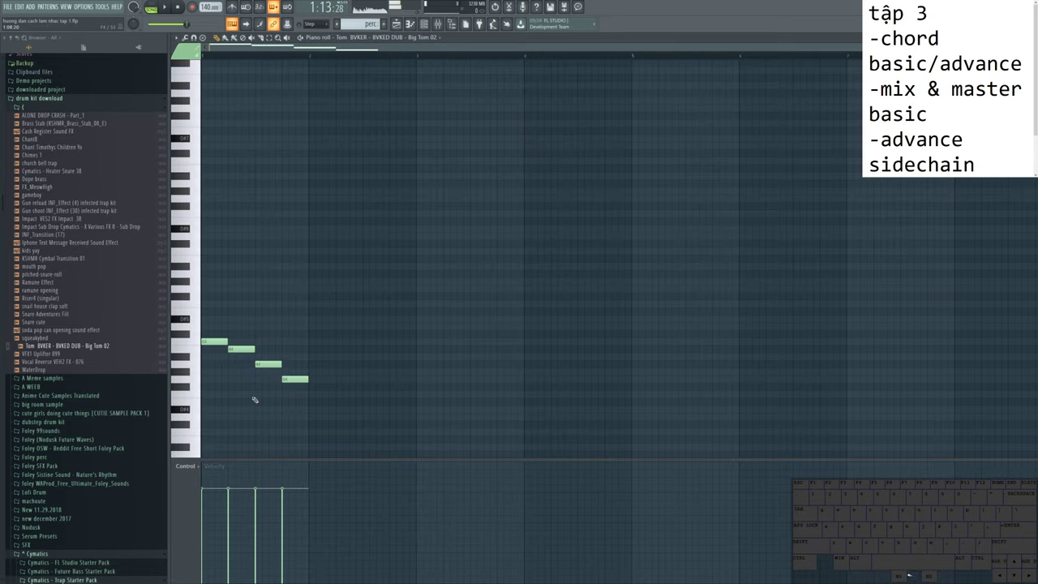
{"action": "right_click", "coordinate": [228, 349]}
{"action": "right_click", "coordinate": [268, 363]}
{"action": "right_click", "coordinate": [295, 378]}
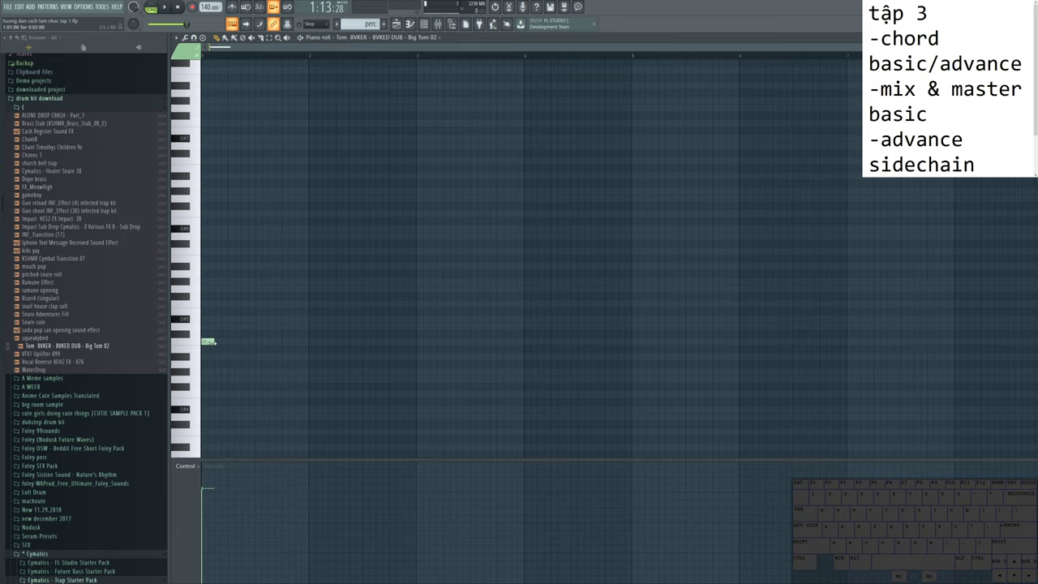
{"action": "key", "text": "F5"}
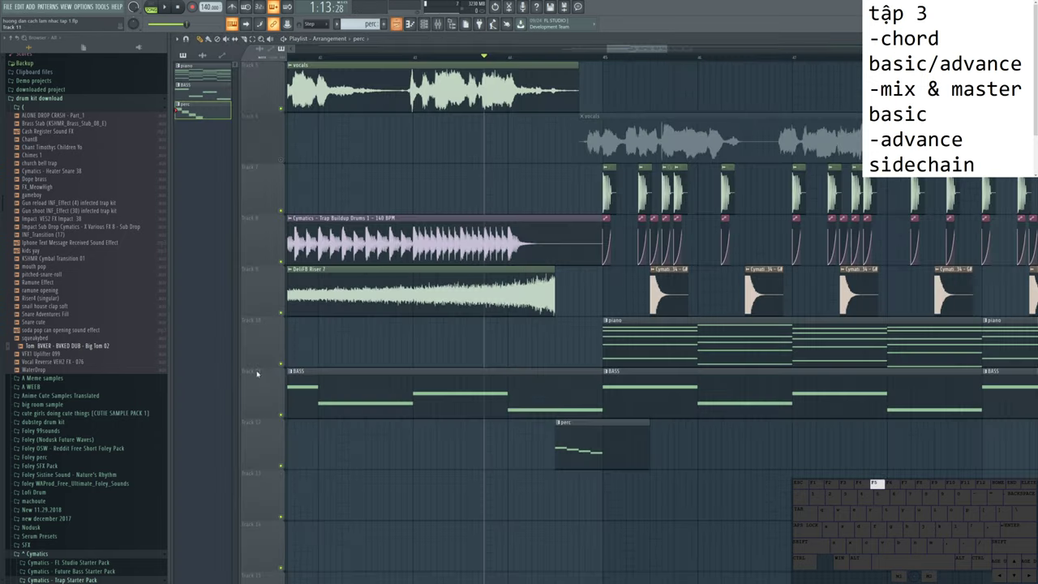
{"action": "key", "text": "space"}
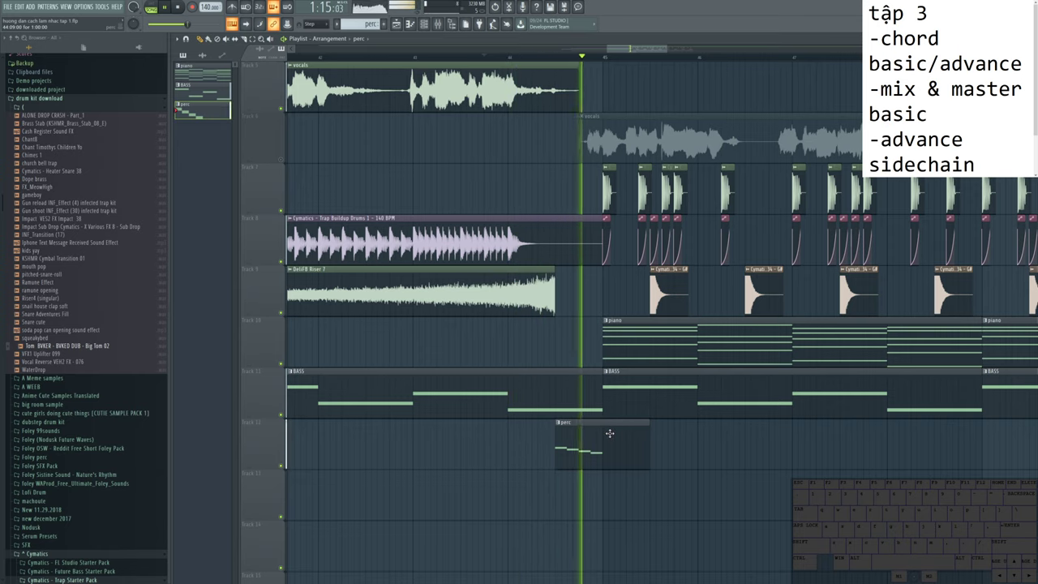
{"action": "key", "text": "space"}
{"action": "key", "text": "space"}
Step: Space the second and third tom notes three steps apart, lower the fourth note to F#4, and audition the rhythm
{"action": "key", "text": "F7"}
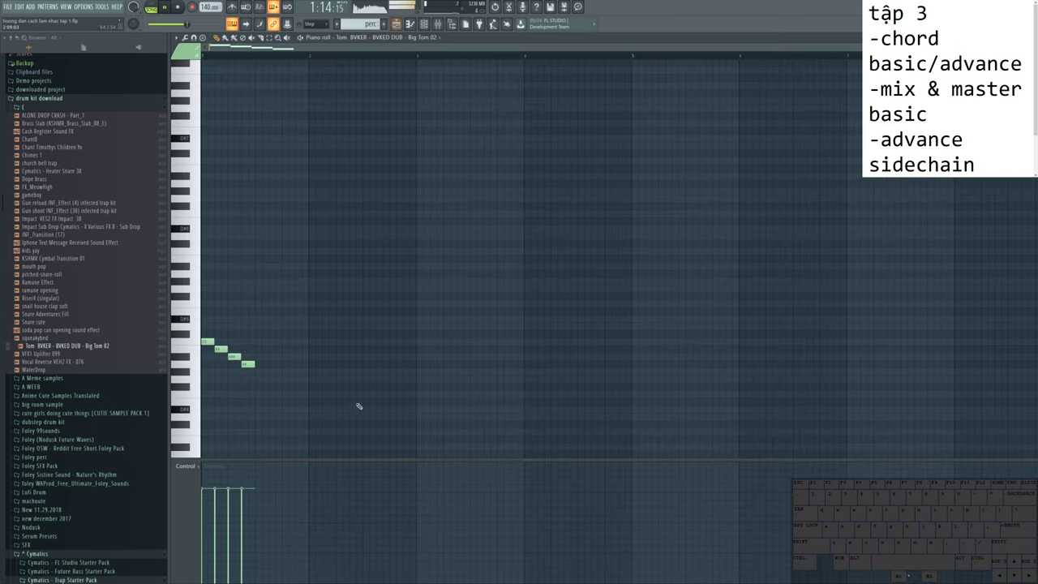
{"action": "key", "text": "space"}
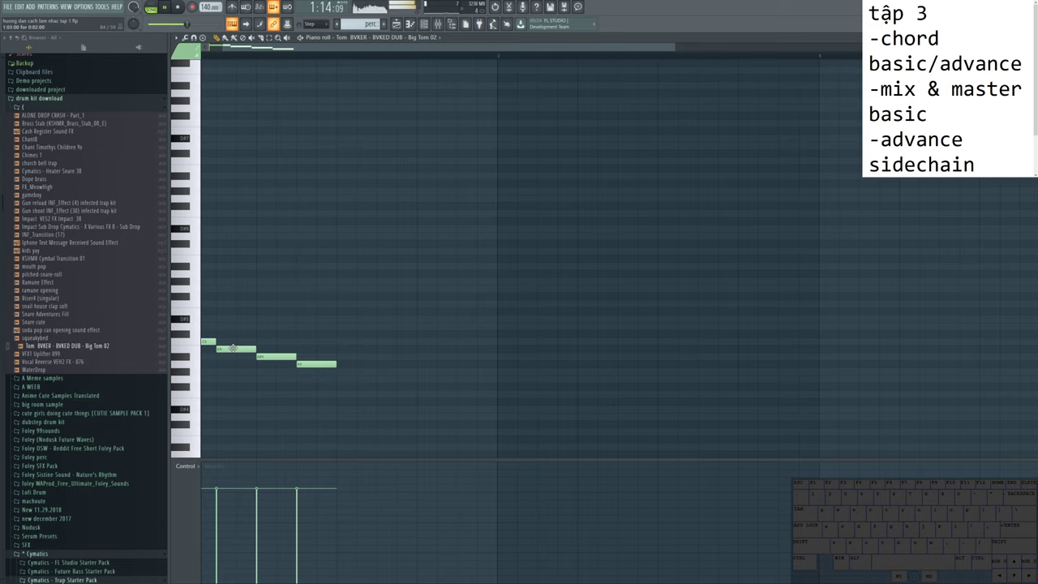
{"action": "key", "text": "space"}
{"action": "left_click_drag", "start_coordinate": [236, 349], "coordinate": [357, 395]}
{"action": "left_click", "coordinate": [308, 360]}
{"action": "key", "text": "space"}
{"action": "key", "text": "space"}
{"action": "key", "text": "space"}
{"action": "key", "text": "space"}
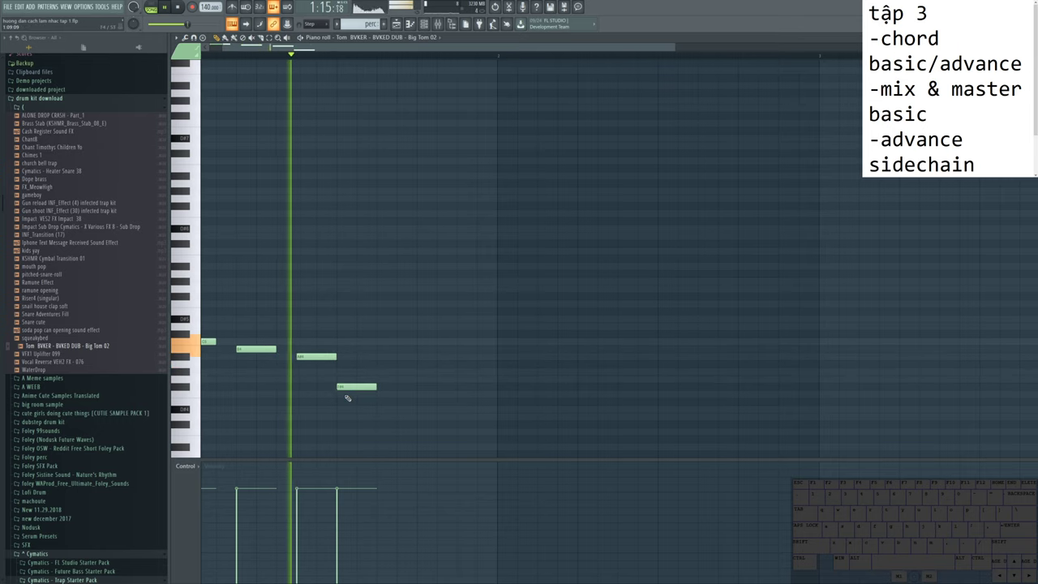
Step: Delete the fourth tom note, F#4, and replay the fill
{"action": "key", "text": "space"}
{"action": "right_click", "coordinate": [355, 394]}
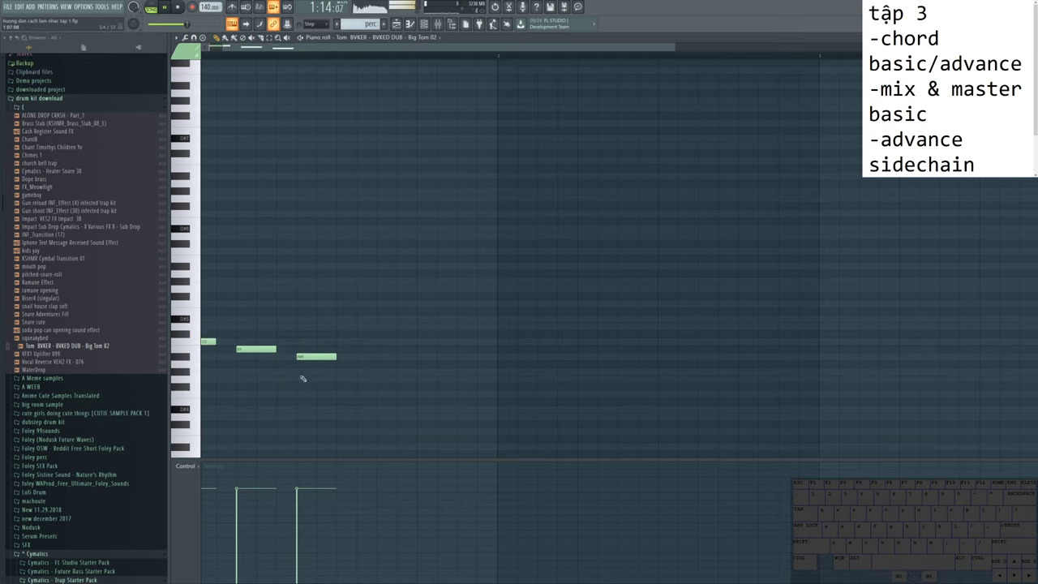
{"action": "key", "text": "space"}
Step: Adjust the Big Tom 02 channel's volume to about 91% in its channel settings while auditioning the fill
{"action": "key", "text": "F6"}
{"action": "key", "text": "F7"}
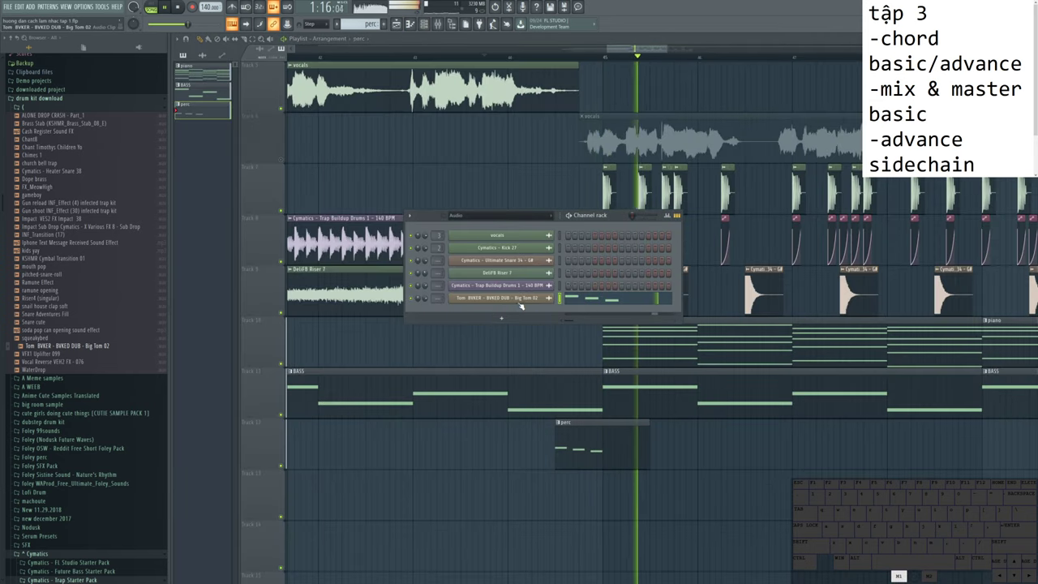
{"action": "left_click", "coordinate": [511, 297]}
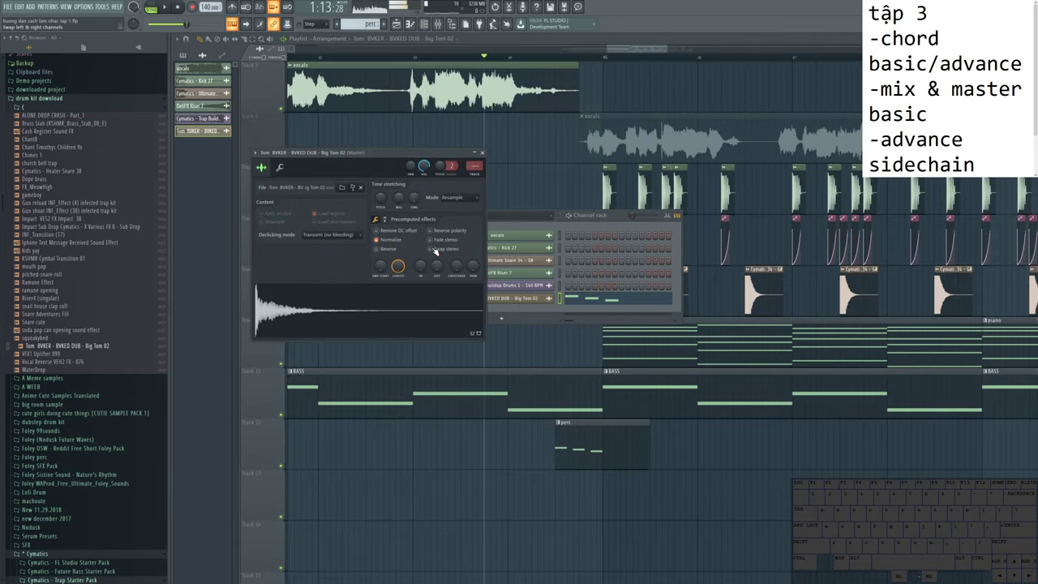
{"action": "key", "text": "space"}
{"action": "key", "text": "F12"}
{"action": "key", "text": "space"}
{"action": "key", "text": "F6"}
{"action": "key", "text": "F7"}
{"action": "left_click", "coordinate": [512, 299]}
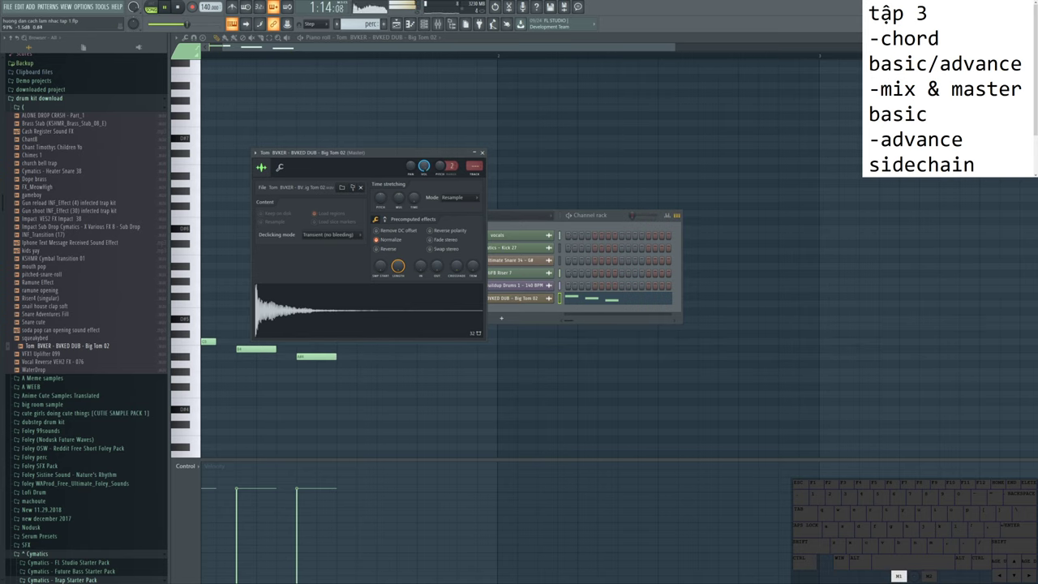
Step: Play the transition from the end of the riser through the drop in the playlist and save the project
{"action": "key", "text": "F5"}
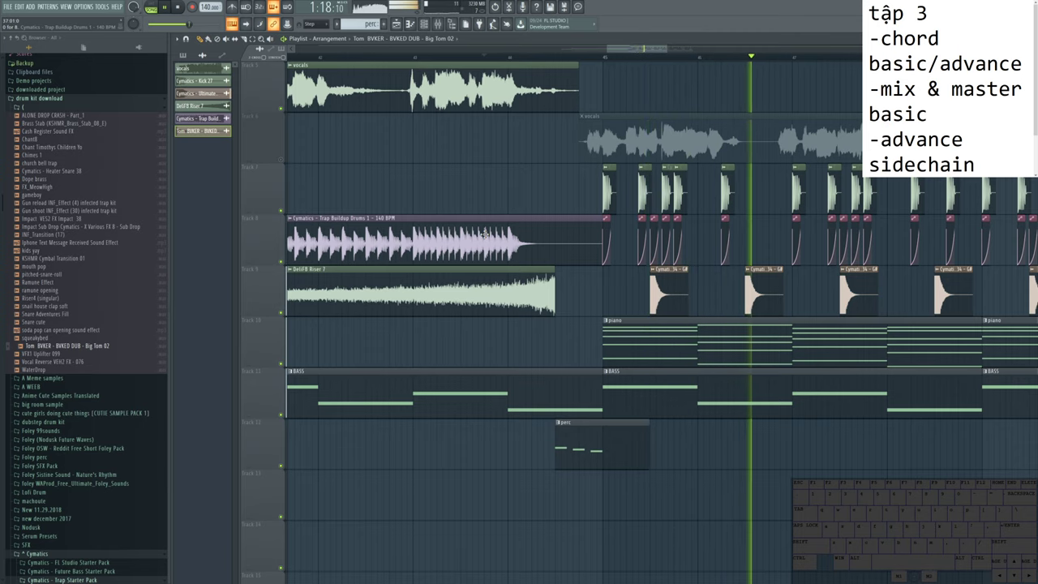
{"action": "left_click", "coordinate": [552, 56]}
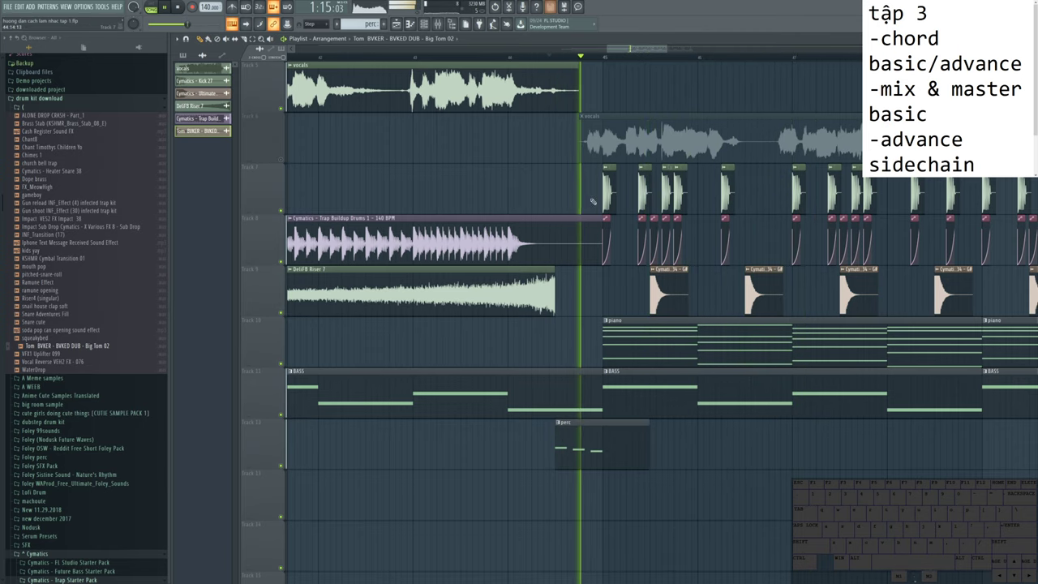
{"action": "scroll", "coordinate": [549, 321], "scroll_direction": "down", "scroll_amount": 3}
{"action": "scroll", "coordinate": [549, 320], "scroll_direction": "up", "scroll_amount": 3, "text": "ctrl"}
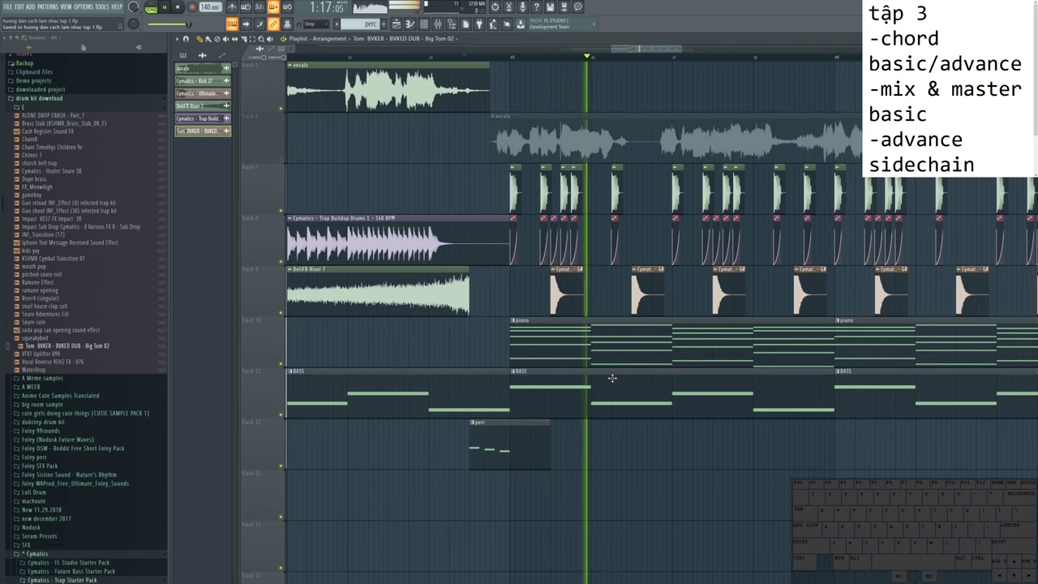
{"action": "key", "text": "space"}
{"action": "key", "text": "space"}
{"action": "scroll", "coordinate": [578, 400], "scroll_direction": "up", "scroll_amount": 2, "text": "ctrl"}
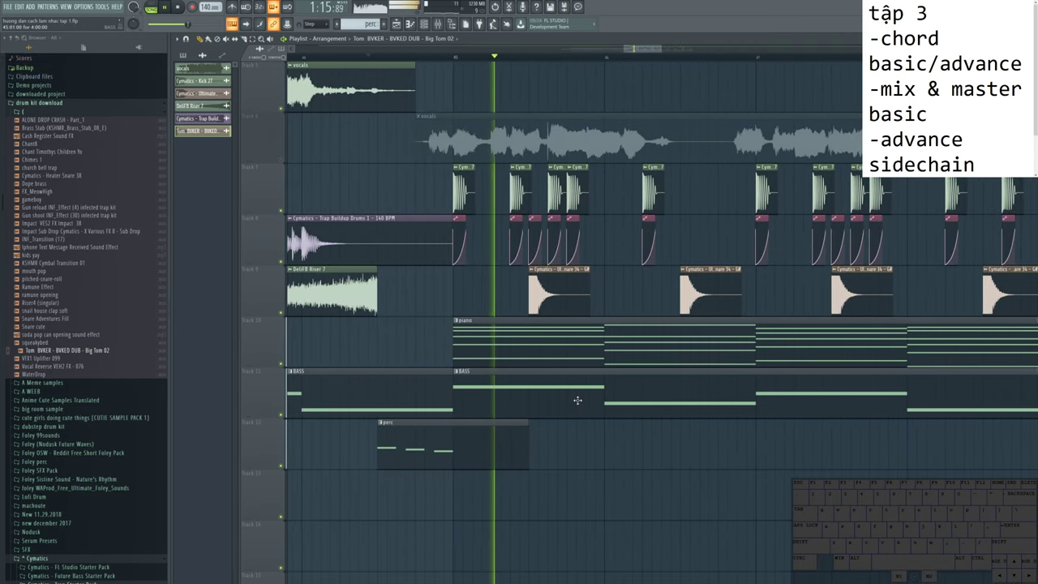
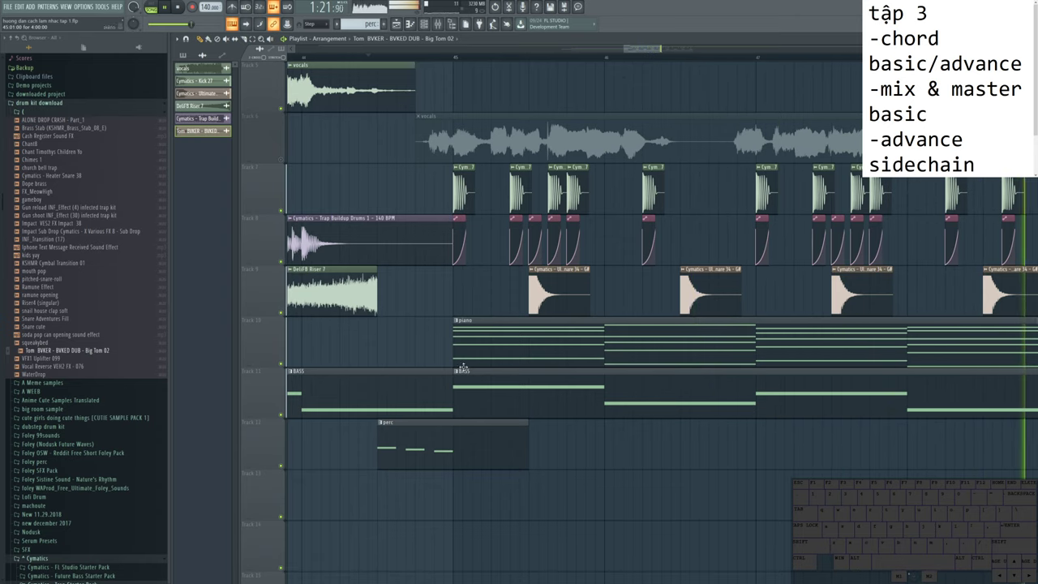
{"action": "scroll", "coordinate": [375, 372], "scroll_direction": "down", "scroll_amount": 1, "text": "ctrl"}
{"action": "scroll", "coordinate": [375, 371], "scroll_direction": "down", "scroll_amount": 1, "text": "ctrl"}
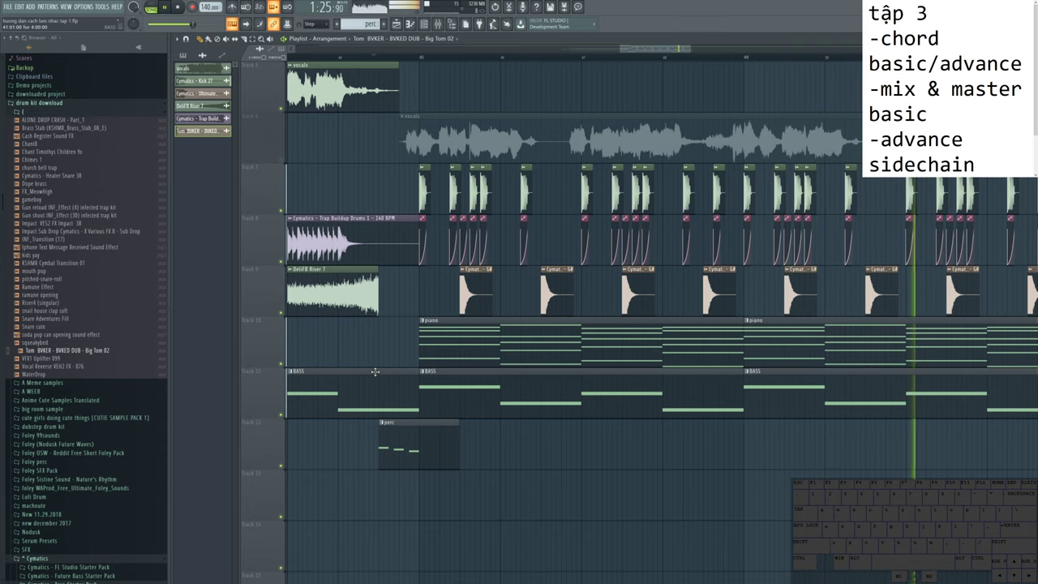
Step: Shorten the upper notes of the piano pattern's second and fourth chords to half their length and audition the drop
{"action": "key", "text": "space"}
{"action": "double_click", "coordinate": [557, 350]}
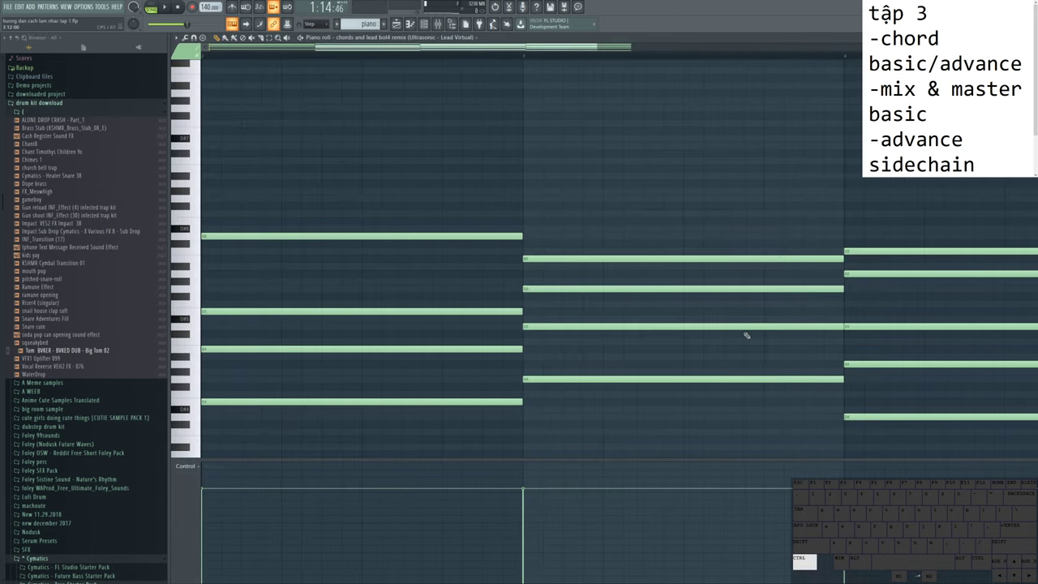
{"action": "scroll", "coordinate": [481, 175], "scroll_direction": "down", "scroll_amount": 1}
{"action": "left_click_drag", "start_coordinate": [481, 174], "coordinate": [442, 386]}
{"action": "left_click_drag", "start_coordinate": [784, 178], "coordinate": [780, 397]}
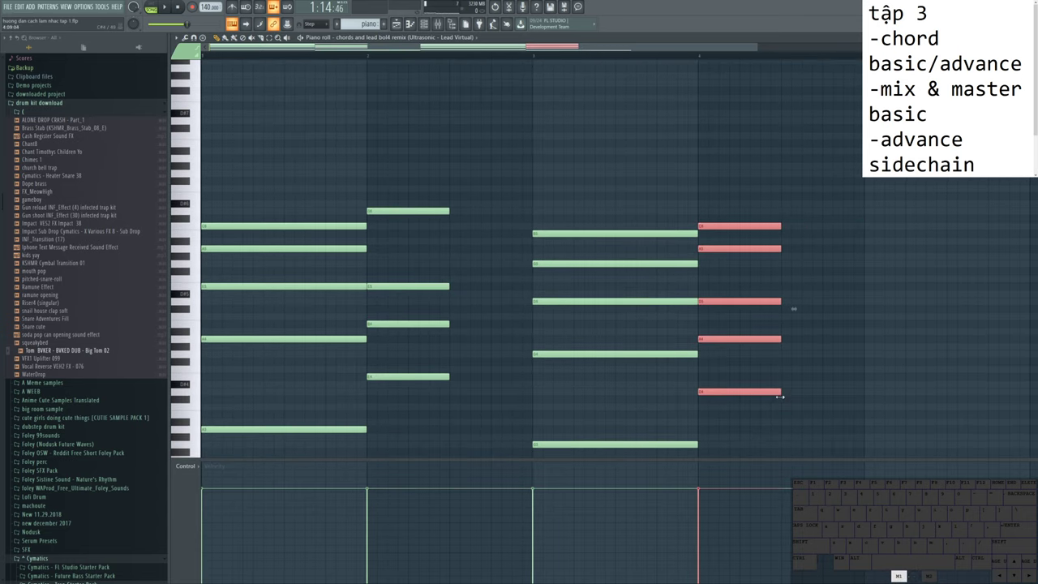
{"action": "key", "text": "F5"}
{"action": "key", "text": "space"}
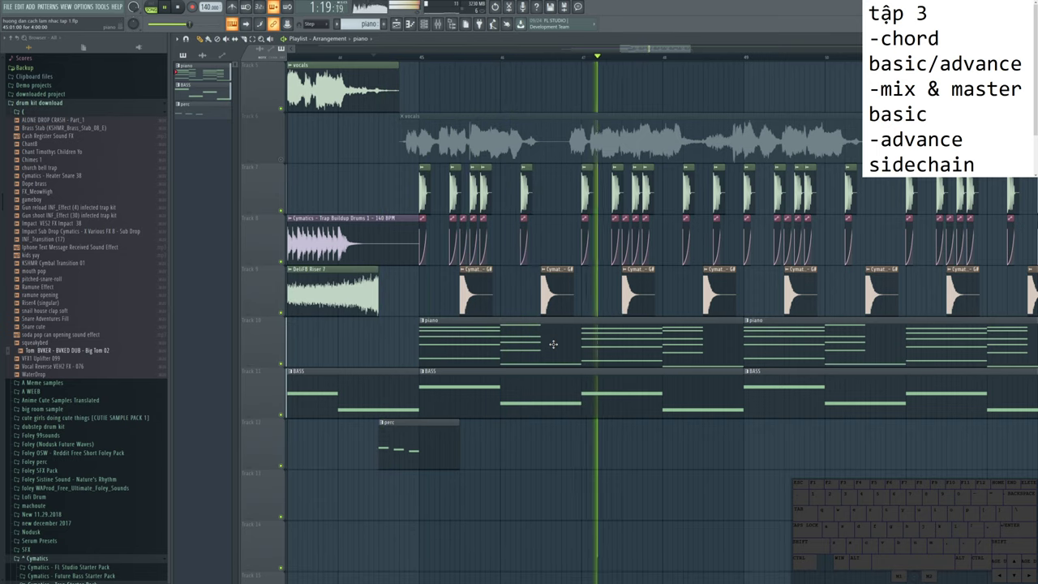
{"action": "key", "text": "space"}
Step: Shorten the bass notes of the second and fourth piano chords to a half bar, place the playhead just before the drop and save
{"action": "double_click", "coordinate": [553, 344]}
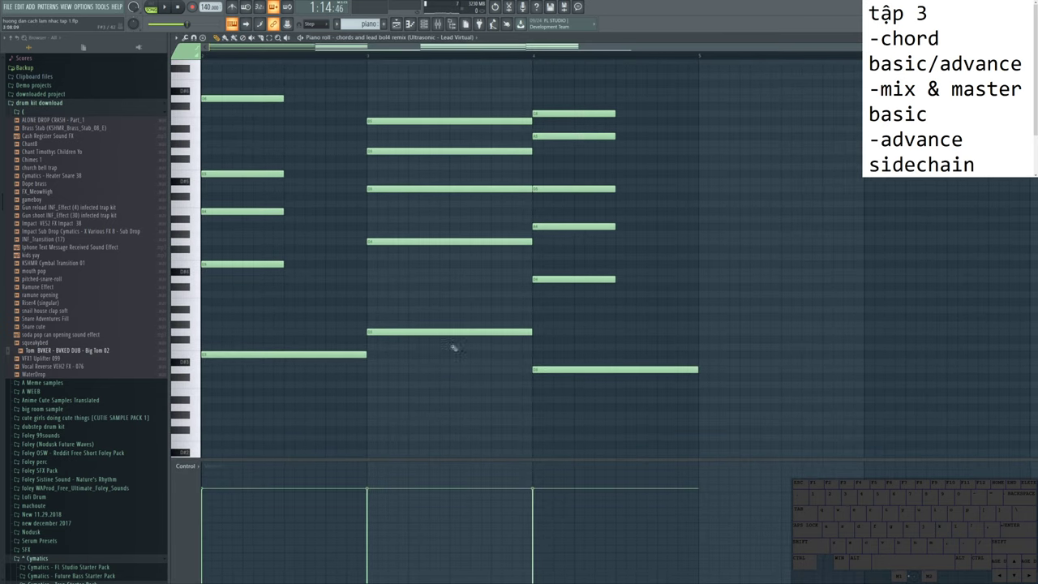
{"action": "left_click", "coordinate": [419, 354]}
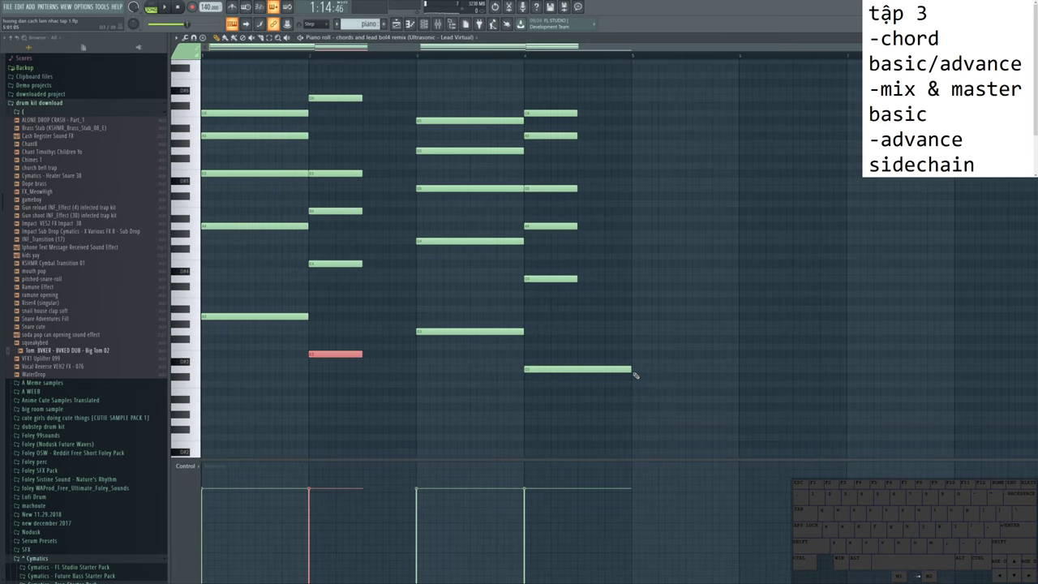
{"action": "left_click_drag", "start_coordinate": [633, 370], "coordinate": [577, 375]}
{"action": "key", "text": "F5"}
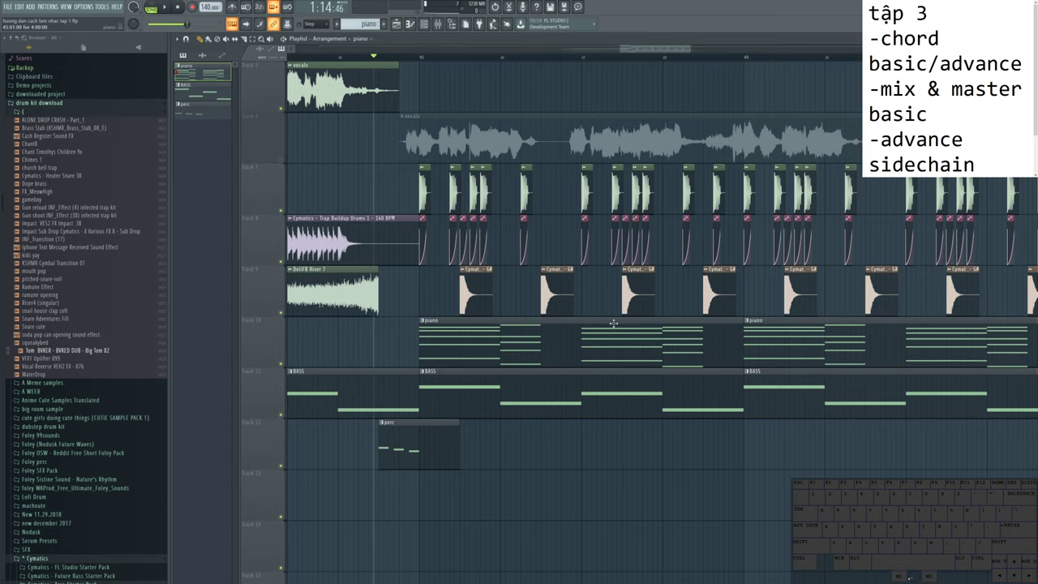
{"action": "left_click", "coordinate": [401, 57]}
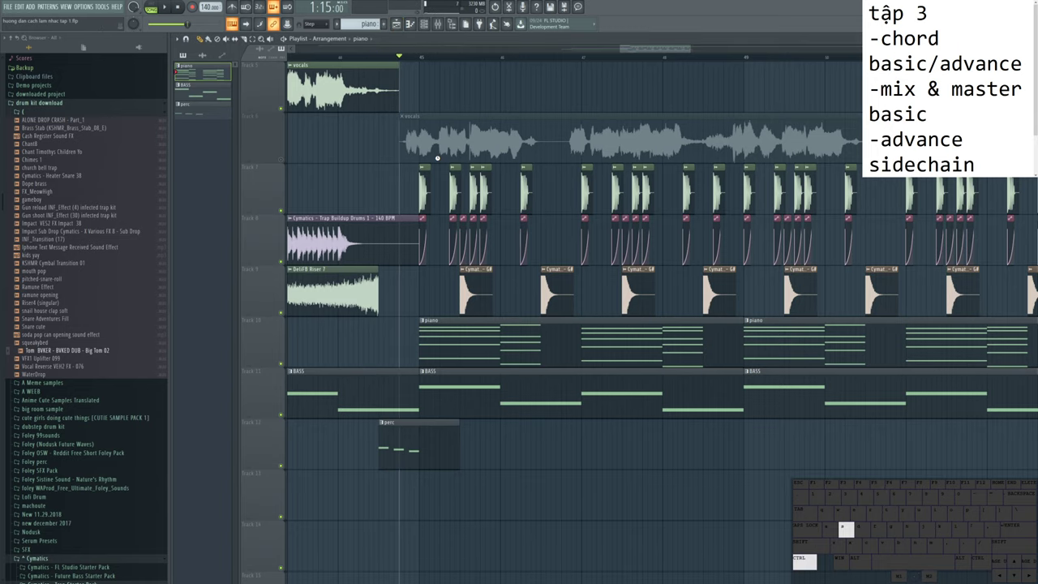
Step: Add a new Sylenth1 channel to the channel rack
{"action": "scroll", "coordinate": [437, 157], "scroll_direction": "up", "scroll_amount": 5}
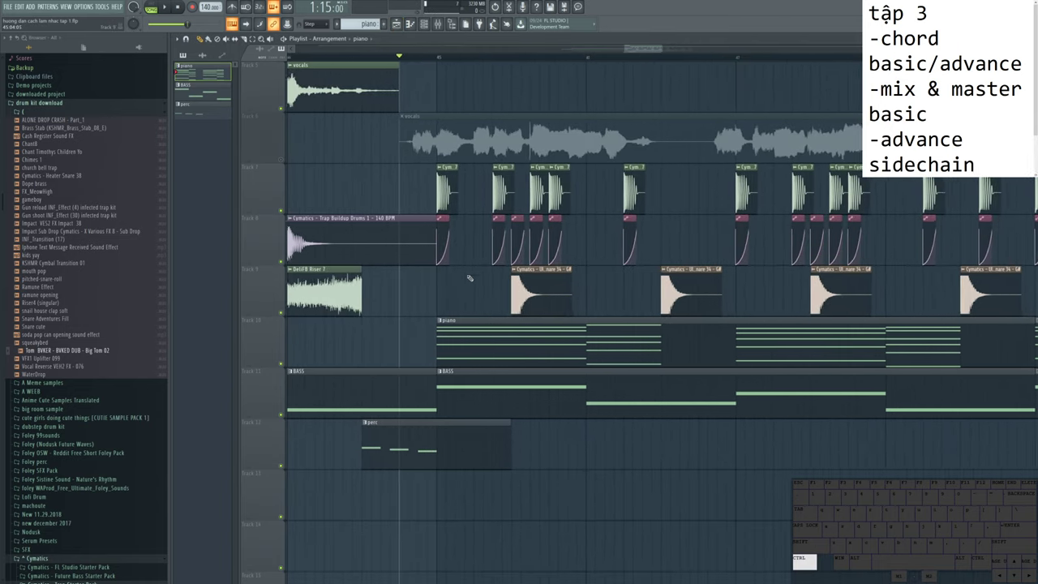
{"action": "key", "text": "F6"}
{"action": "key", "text": "F6"}
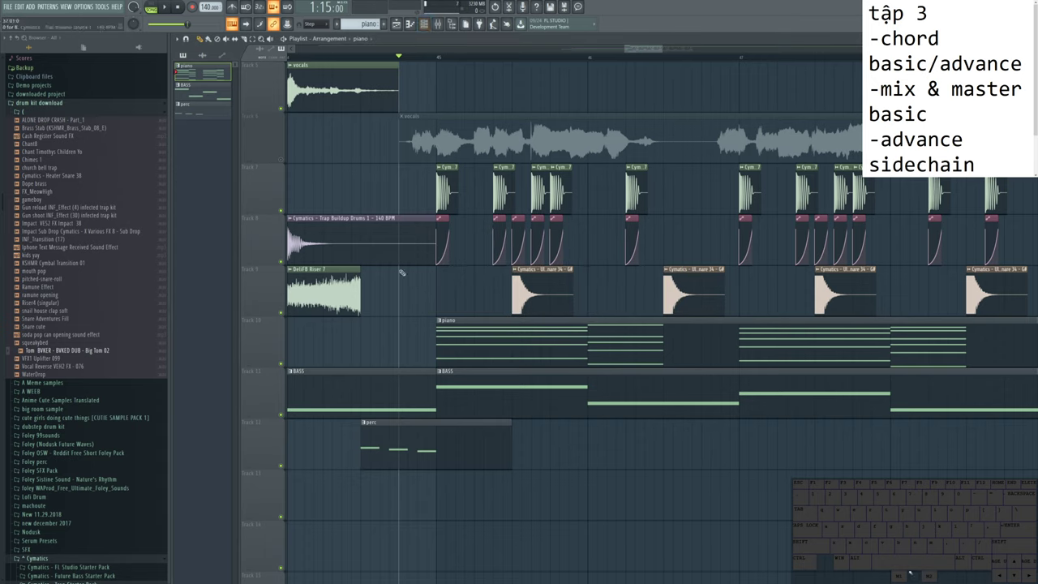
{"action": "key", "text": "F6"}
{"action": "key", "text": "F6"}
{"action": "key", "text": "F6"}
{"action": "left_click", "coordinate": [504, 307]}
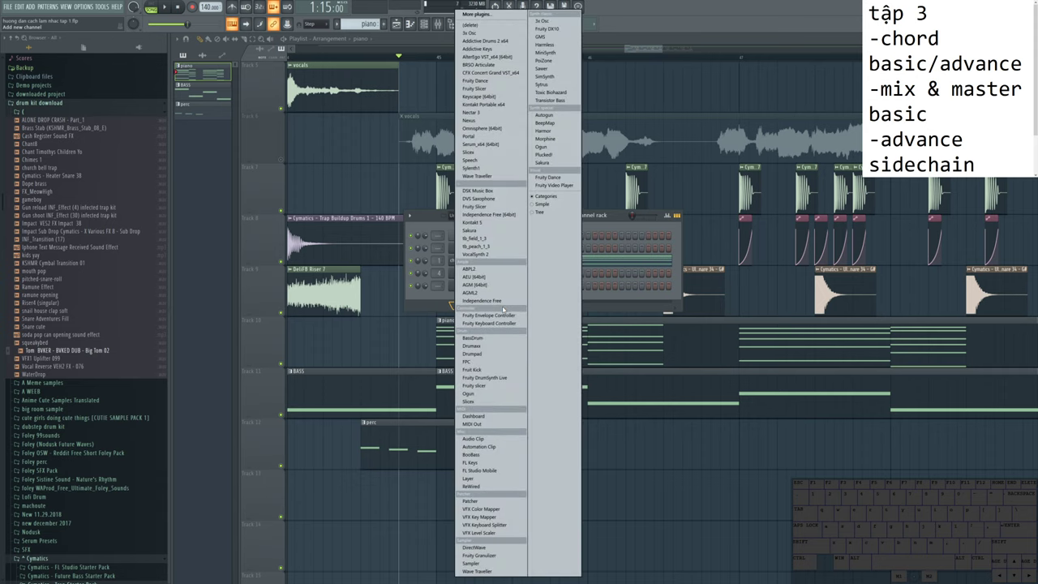
{"action": "left_click", "coordinate": [496, 168]}
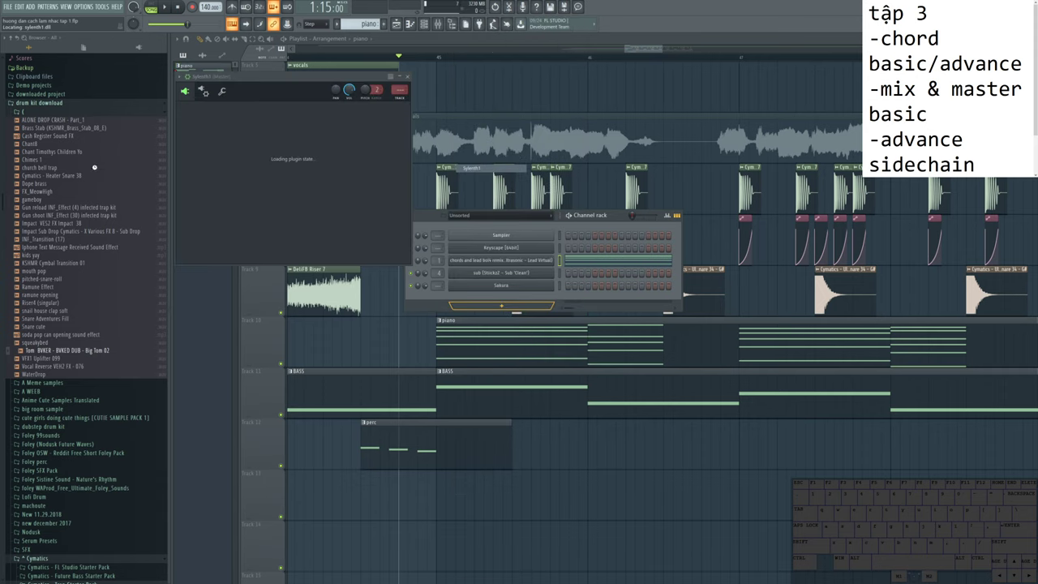
Step: Audition Sylenth1's saved lead presets, including lead distord snail's house and lead marshmellow, by playing notes
{"action": "scroll", "coordinate": [43, 266], "scroll_direction": "down", "scroll_amount": 10}
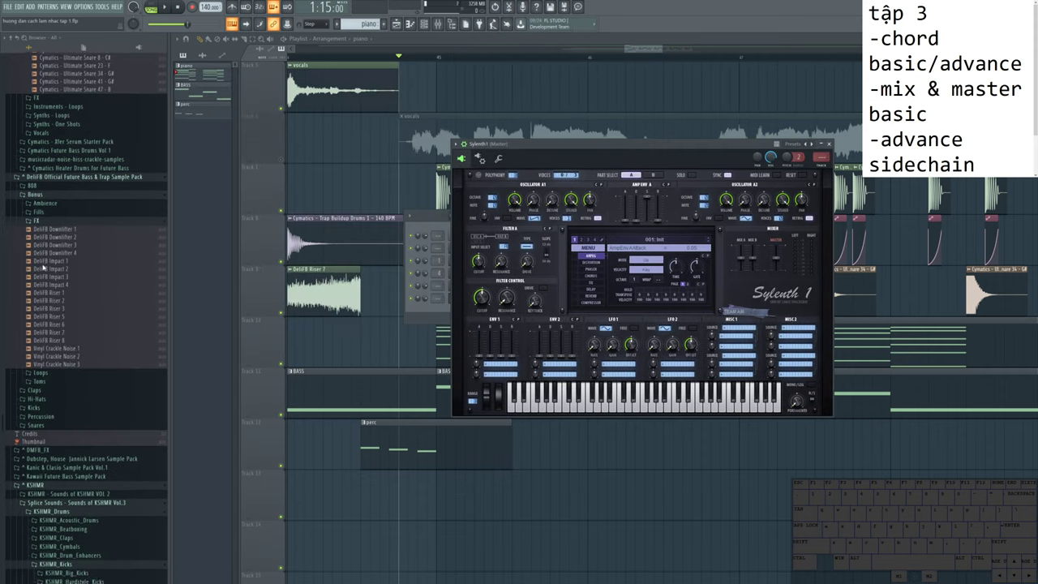
{"action": "scroll", "coordinate": [43, 267], "scroll_direction": "up", "scroll_amount": 15}
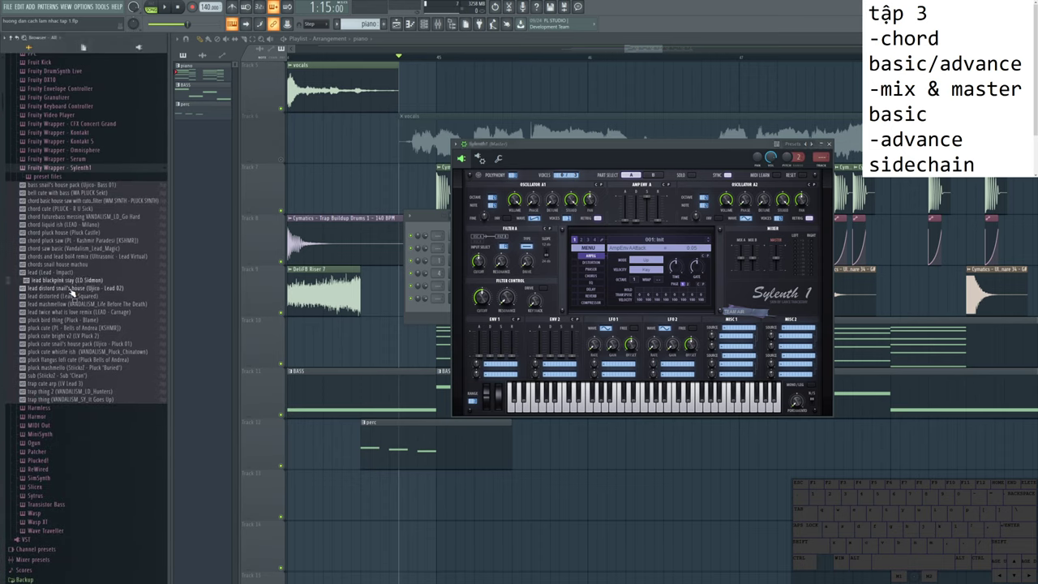
{"action": "key", "text": "q"}
{"action": "left_click", "coordinate": [85, 292]}
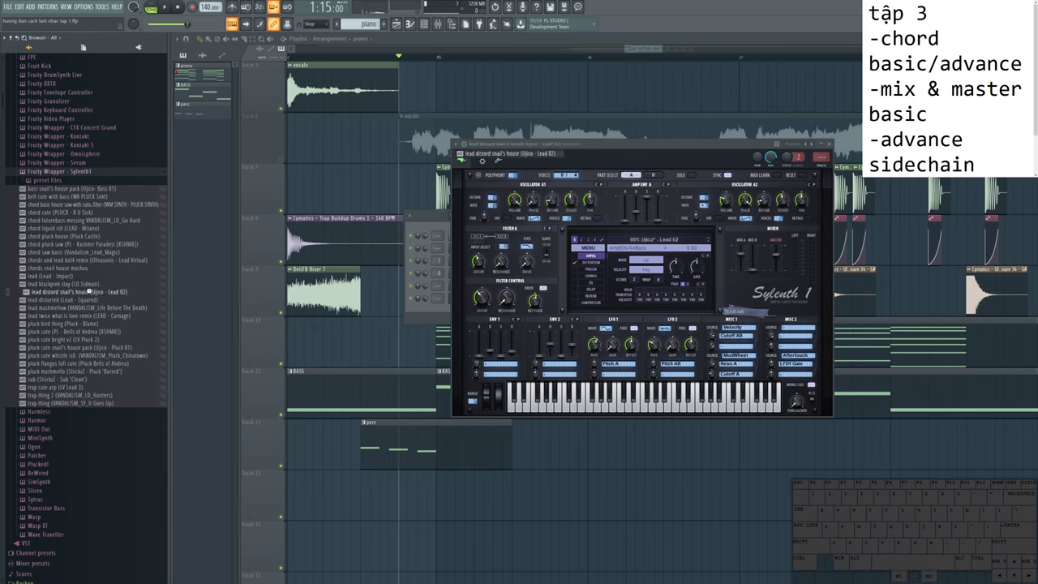
{"action": "key", "text": "e"}
{"action": "key", "text": "w"}
{"action": "left_click", "coordinate": [82, 307]}
{"action": "left_click", "coordinate": [73, 315]}
{"action": "key", "text": "e"}
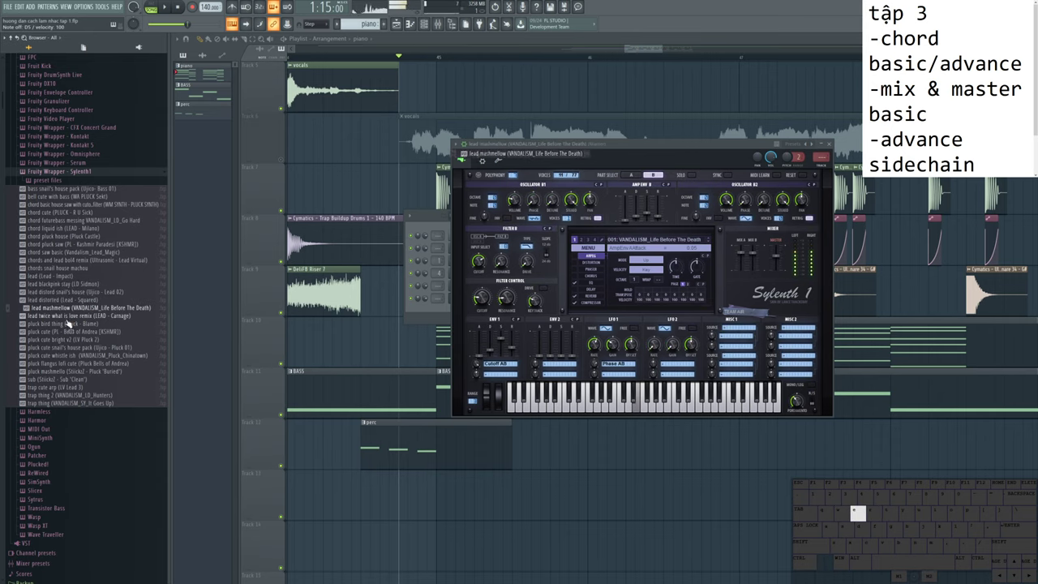
Step: Try the saved pluck presets in Sylenth1 with test notes and load pluck cute whistle ish (VANDALISM_Pluck_Chinatown)
{"action": "left_click", "coordinate": [67, 331]}
{"action": "key", "text": "w"}
{"action": "left_click", "coordinate": [63, 339]}
{"action": "left_click", "coordinate": [58, 347]}
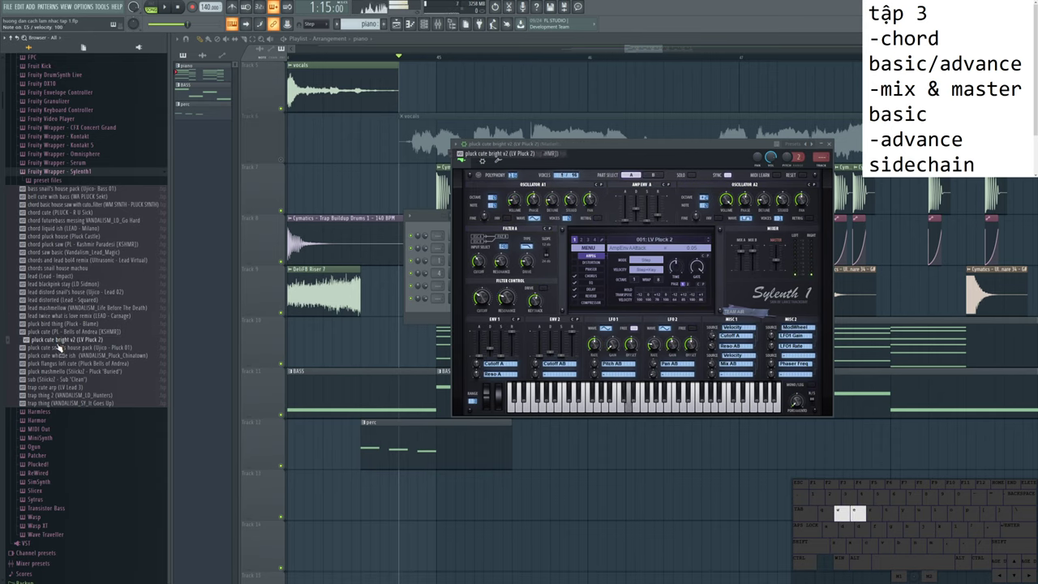
{"action": "key", "text": "e"}
{"action": "left_click", "coordinate": [61, 356]}
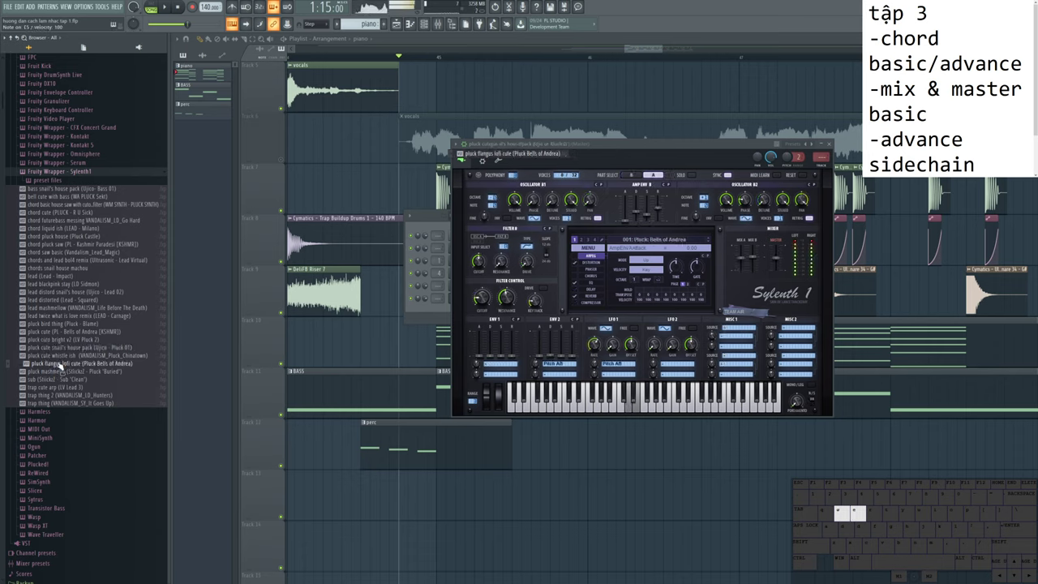
Step: Add a Serum_x64 channel, list its saved presets in the browser and move its window clear of the list
{"action": "left_click", "coordinate": [424, 24]}
{"action": "left_click", "coordinate": [452, 319]}
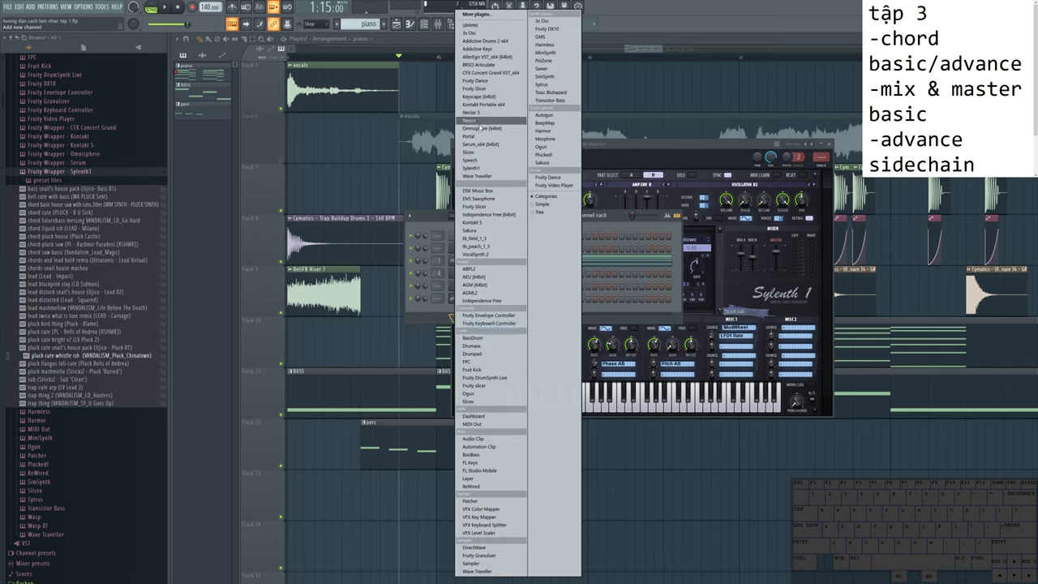
{"action": "left_click", "coordinate": [481, 144]}
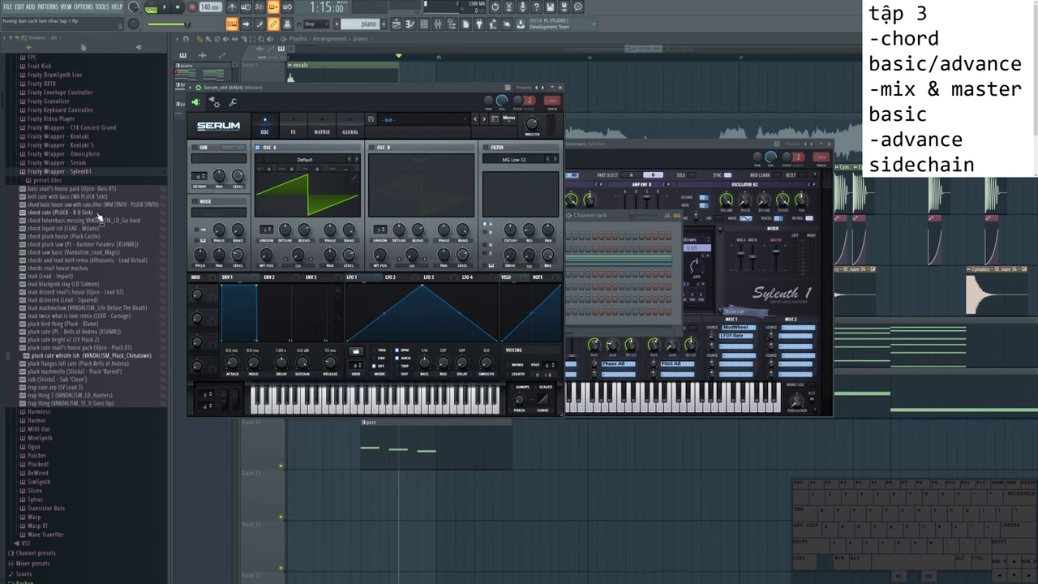
{"action": "left_click", "coordinate": [92, 163]}
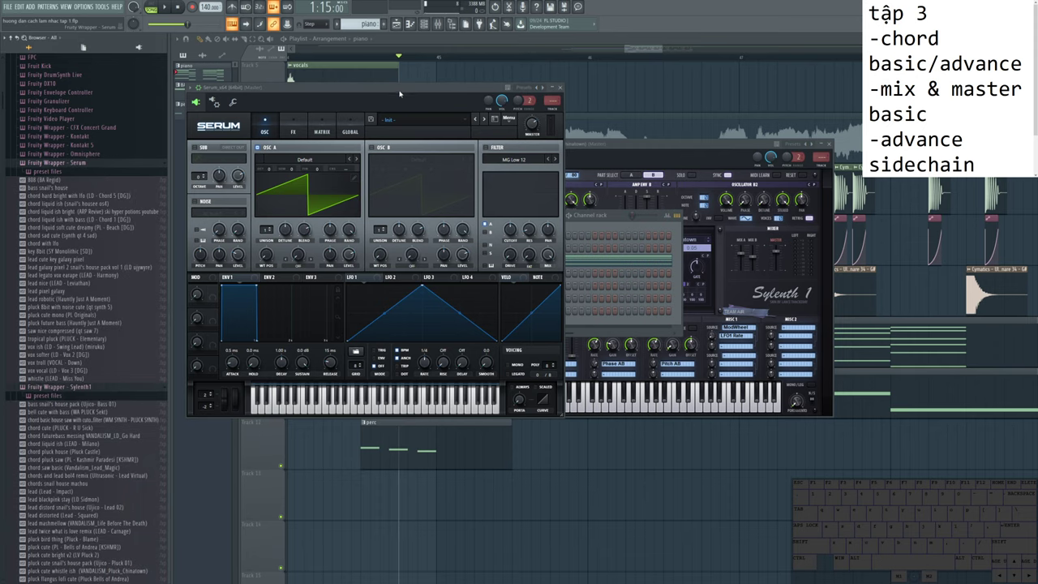
{"action": "left_click_drag", "start_coordinate": [399, 94], "coordinate": [698, 110]}
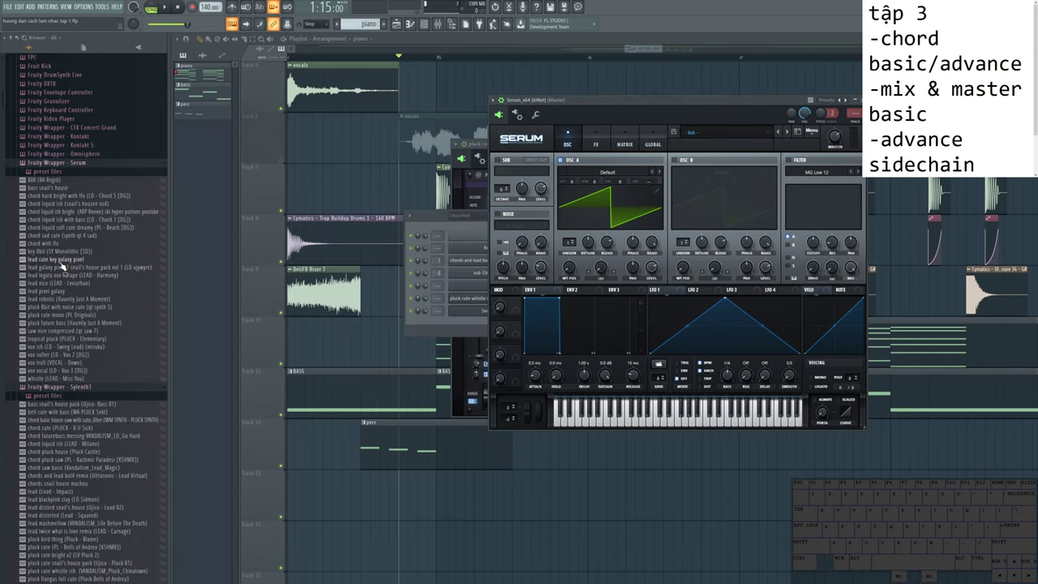
Step: Audition Serum's lead and 8bit pluck presets and settle on lead nice (LEAD - Leviathan)
{"action": "left_click", "coordinate": [61, 267]}
{"action": "left_click", "coordinate": [59, 275]}
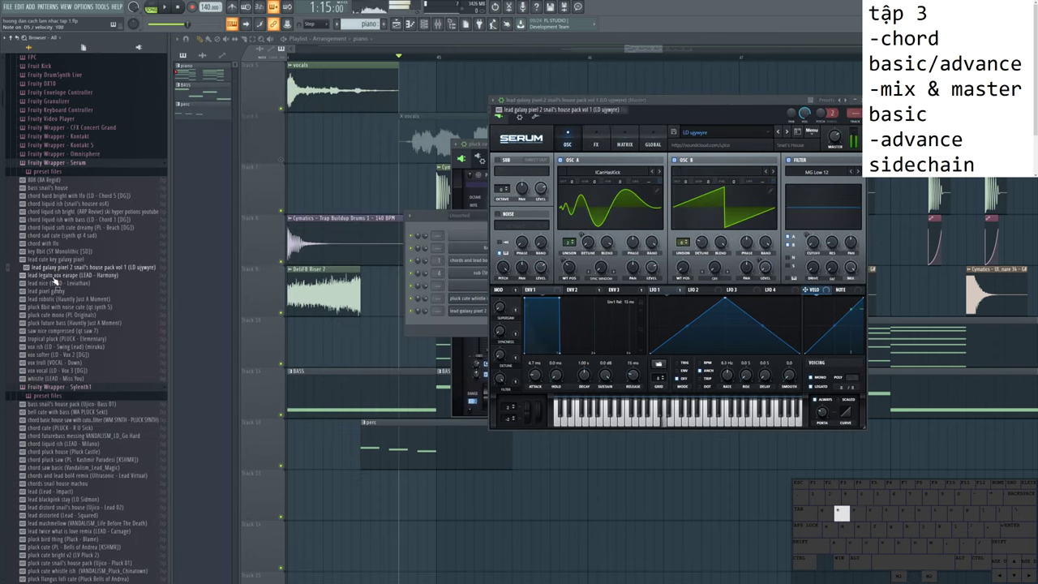
{"action": "left_click", "coordinate": [55, 284]}
{"action": "left_click", "coordinate": [47, 292]}
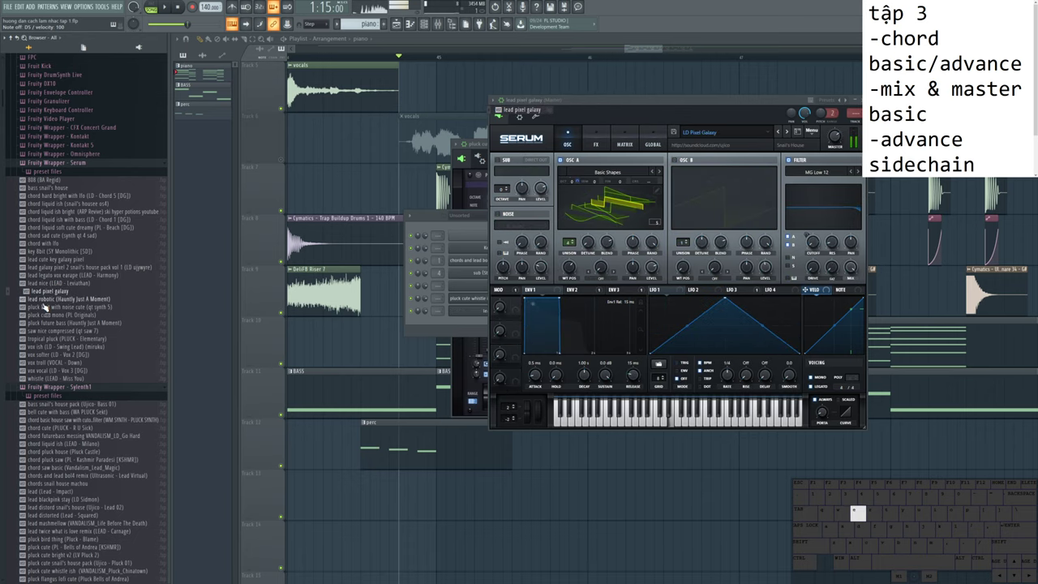
{"action": "left_click", "coordinate": [47, 299]}
{"action": "left_click", "coordinate": [49, 306]}
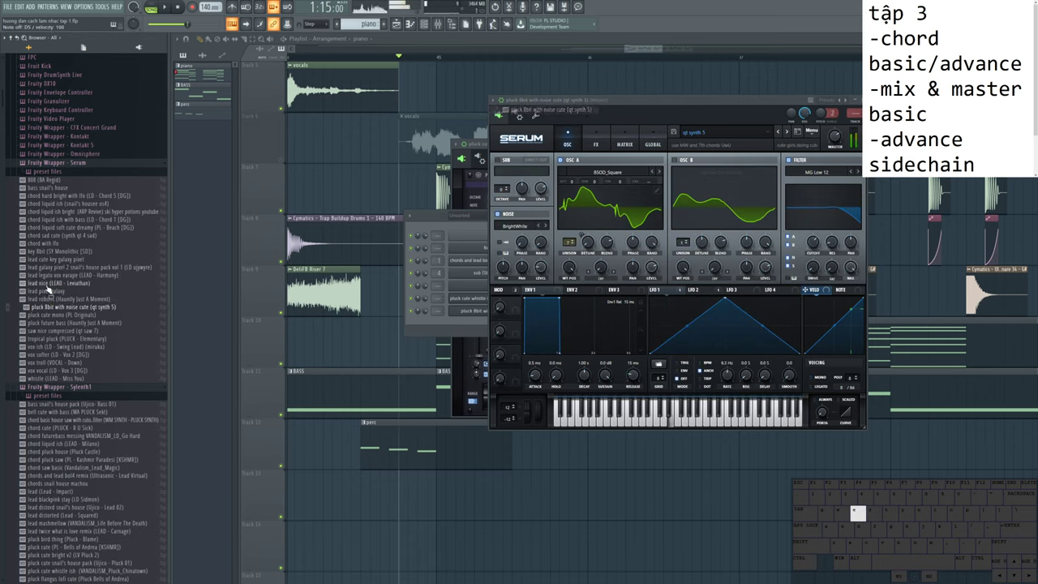
{"action": "left_click", "coordinate": [49, 284]}
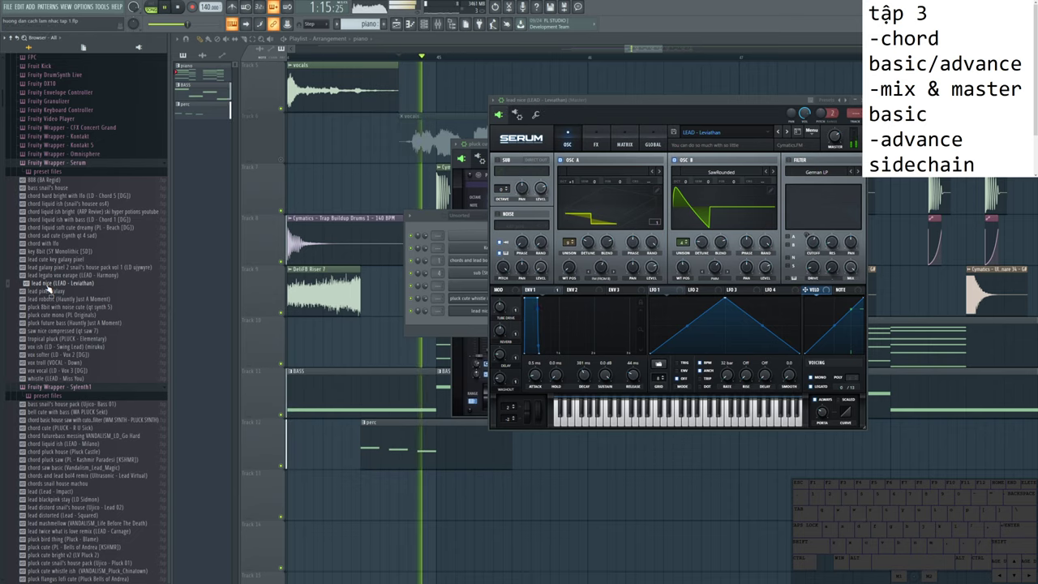
Step: Play the drop from just before bar 45 and try lead notes live over it
{"action": "key", "text": "space"}
{"action": "key", "text": "space"}
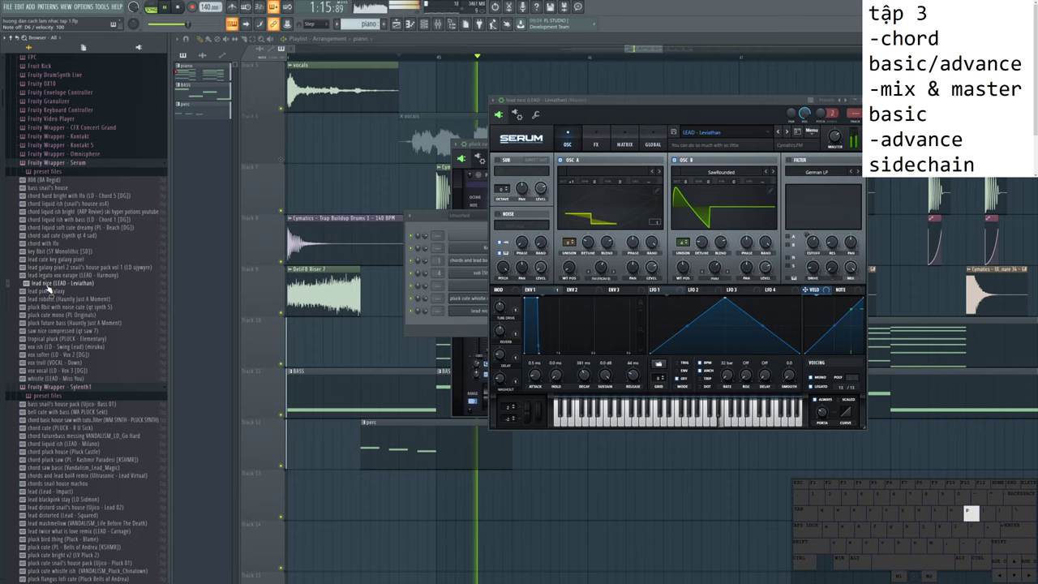
{"action": "key", "text": "space"}
{"action": "key", "text": "space"}
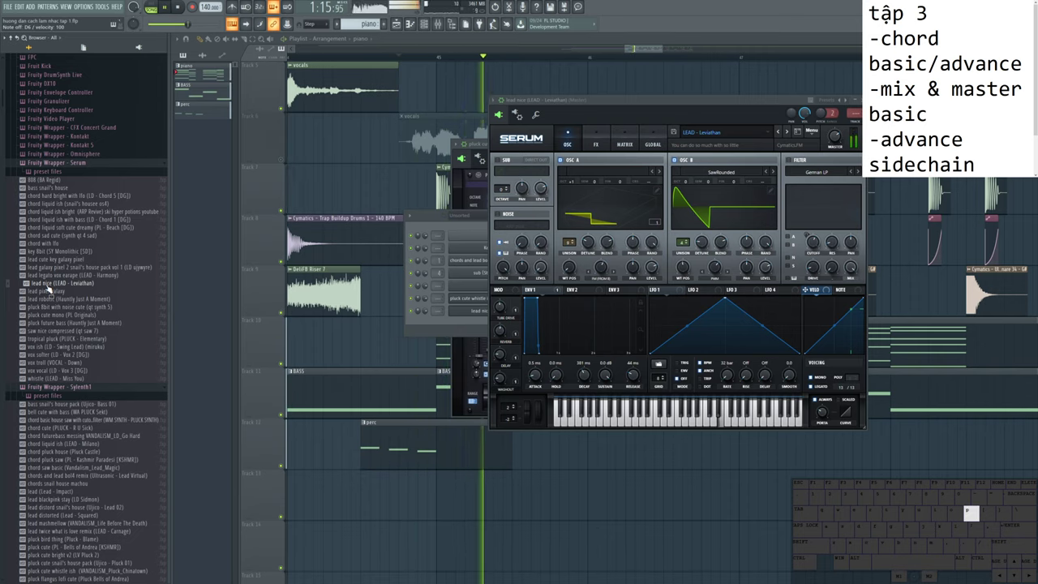
{"action": "key", "text": "space"}
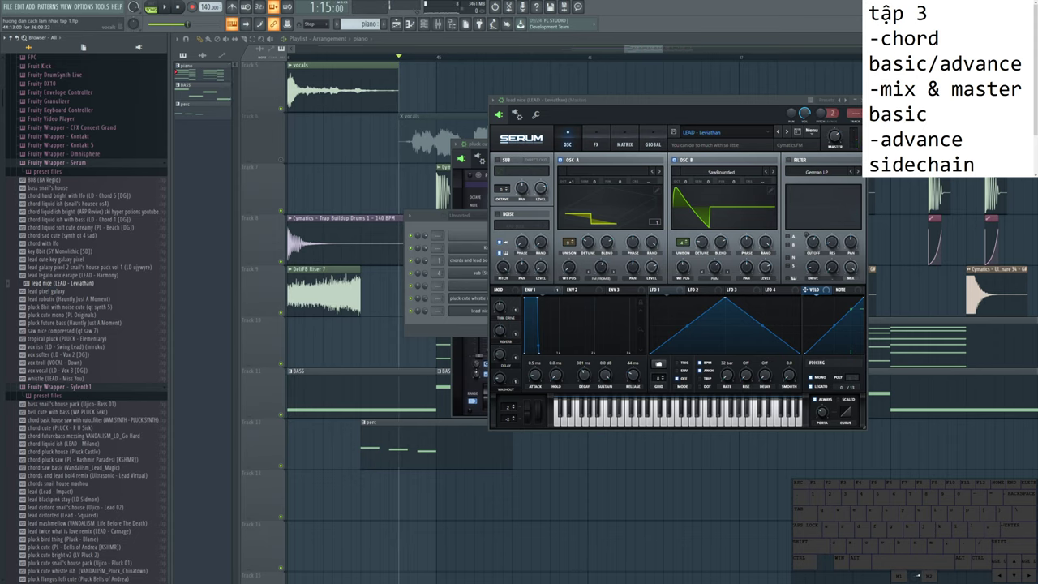
Step: Route the Serum lead to mixer track 6 and load Dada Life Sausage Fattener x64 in its first effect slot
{"action": "key", "text": "F9"}
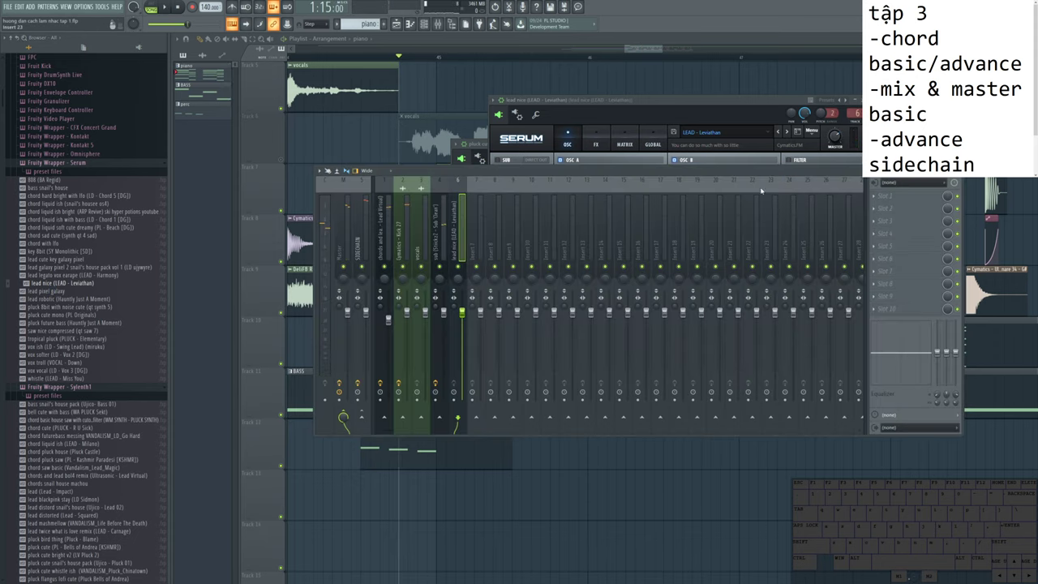
{"action": "left_click", "coordinate": [887, 204]}
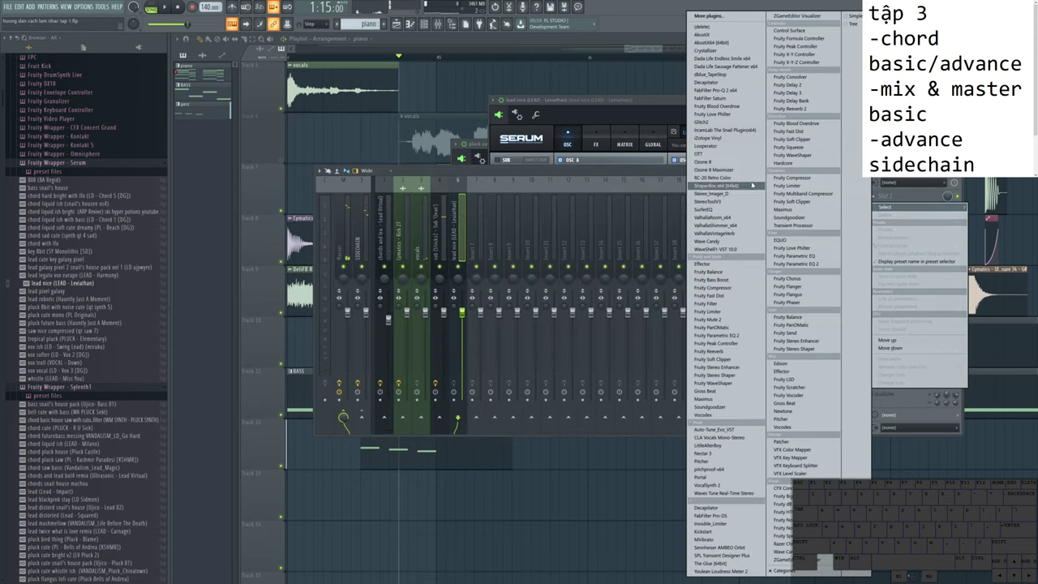
{"action": "left_click", "coordinate": [728, 66]}
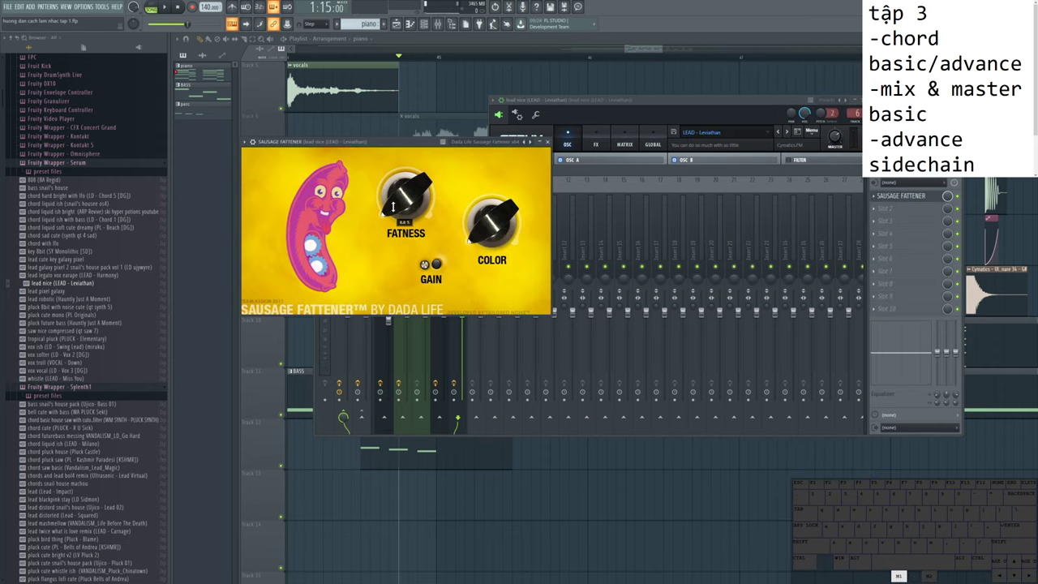
{"action": "left_click_drag", "start_coordinate": [417, 150], "coordinate": [690, 258]}
{"action": "left_click", "coordinate": [592, 171]}
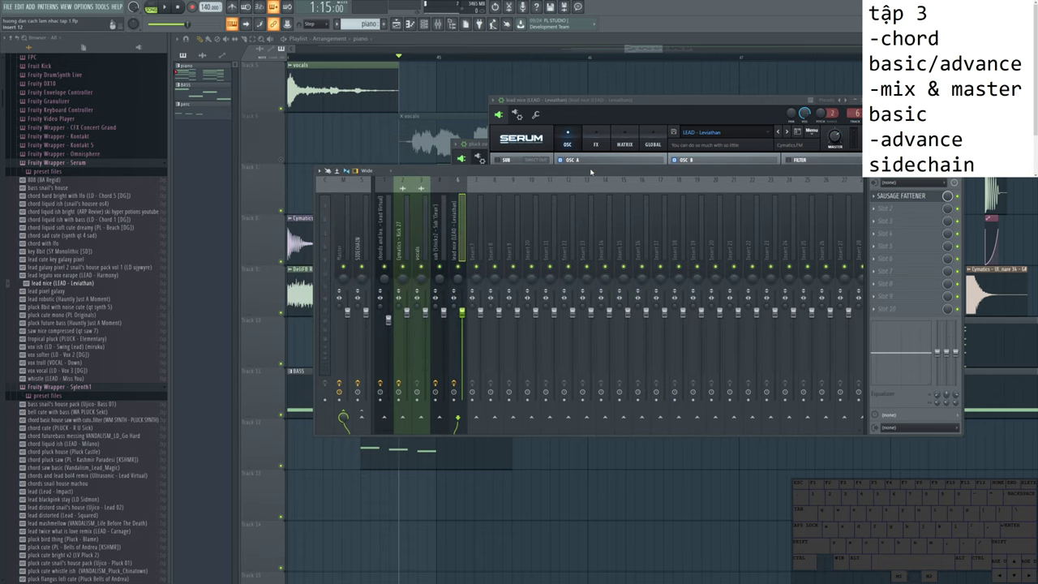
Step: Raise Sausage Fattener's Fatness slightly on the lead and test the sound with notes played over the drop
{"action": "key", "text": "i"}
{"action": "key", "text": "p"}
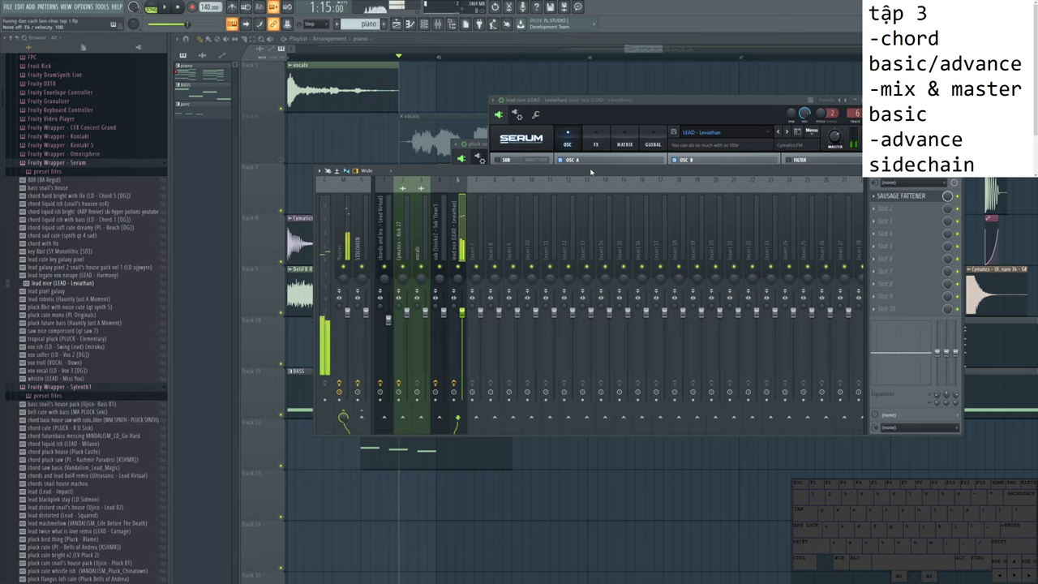
{"action": "left_click", "coordinate": [910, 197]}
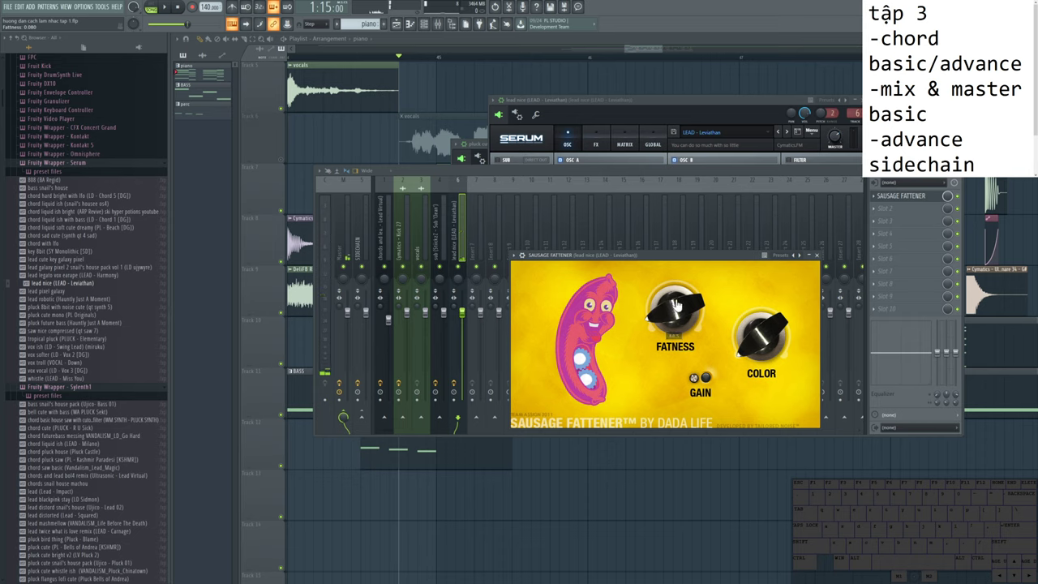
{"action": "left_click_drag", "start_coordinate": [700, 258], "coordinate": [741, 250]}
{"action": "key", "text": "space"}
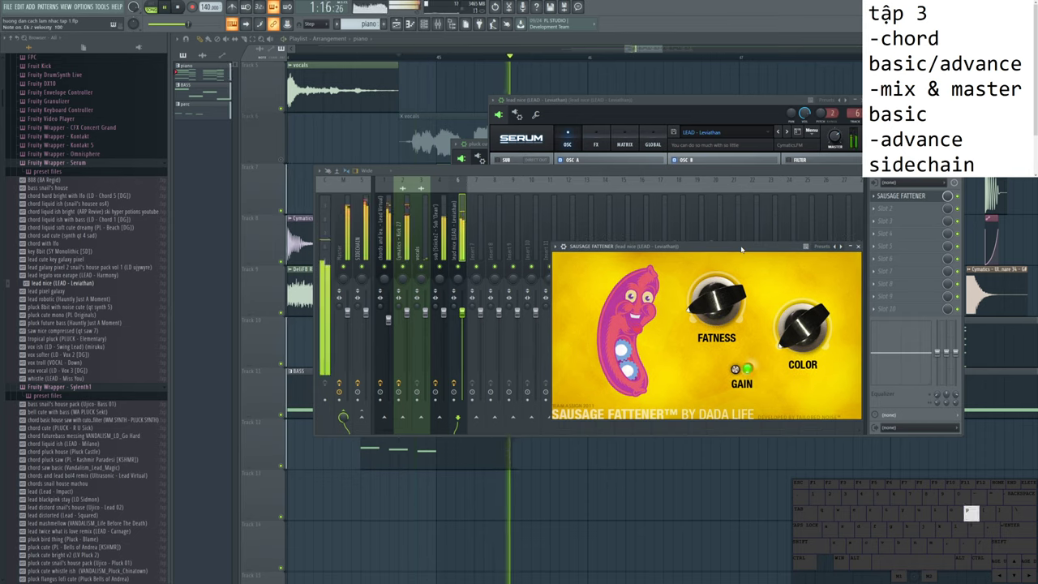
Step: Test the thickened Serum lead by playing notes on its own and over the drop
{"action": "key", "text": "space"}
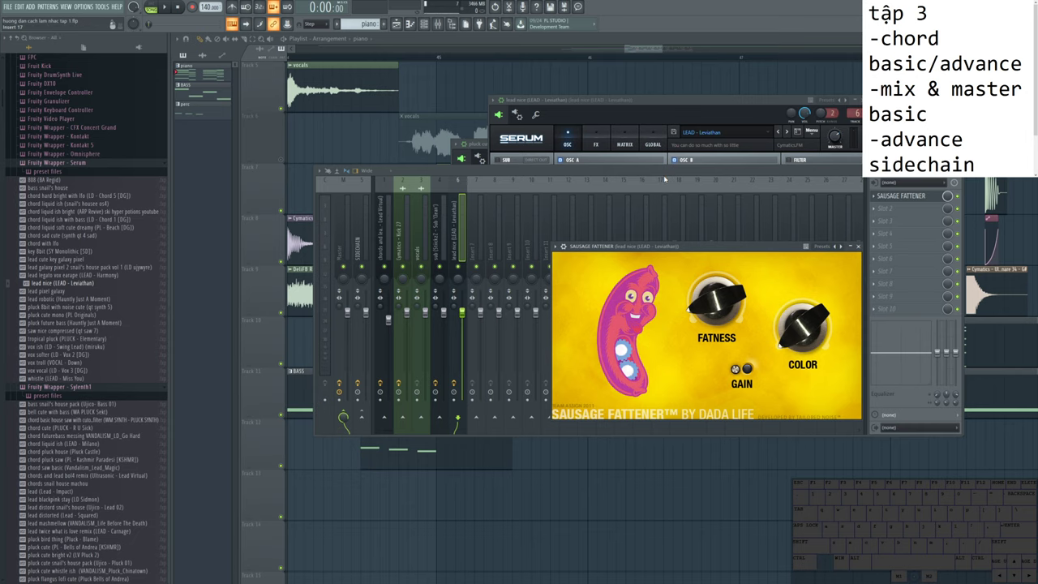
{"action": "left_click_drag", "start_coordinate": [672, 176], "coordinate": [649, 317]}
{"action": "left_click", "coordinate": [692, 104]}
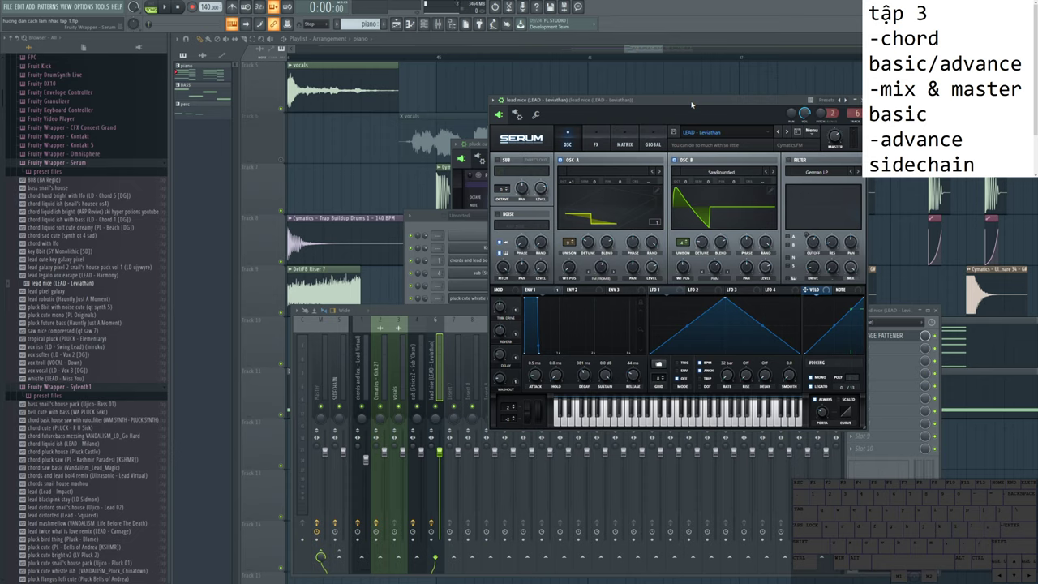
{"action": "key", "text": "e"}
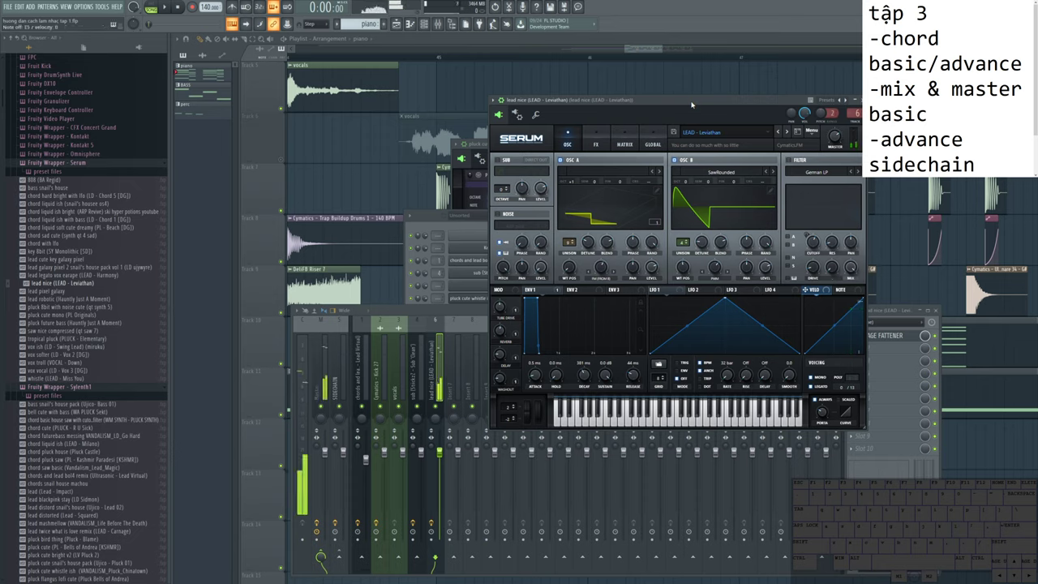
{"action": "key", "text": "w"}
{"action": "key", "text": "i"}
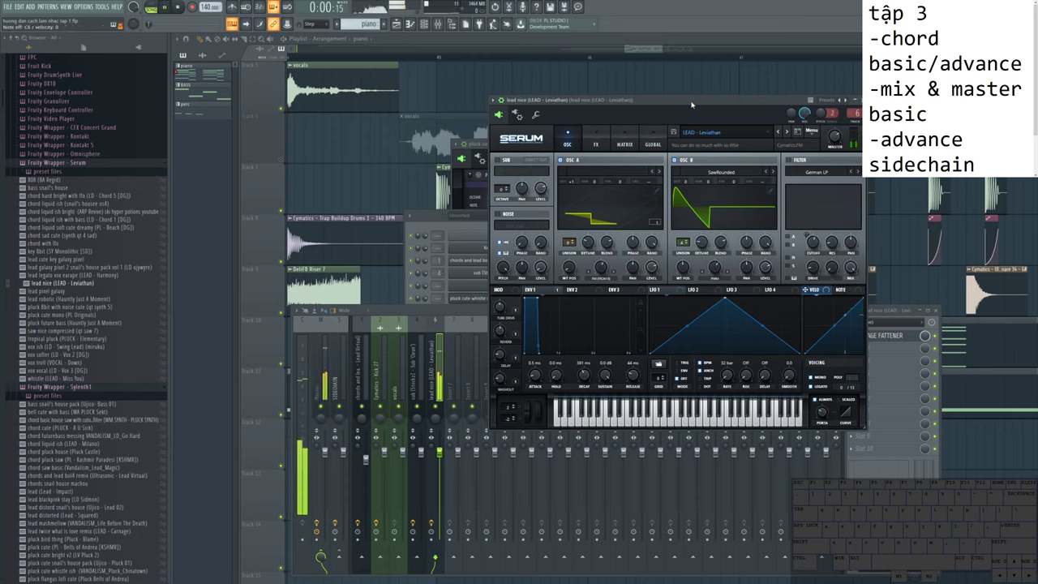
{"action": "left_click", "coordinate": [397, 62]}
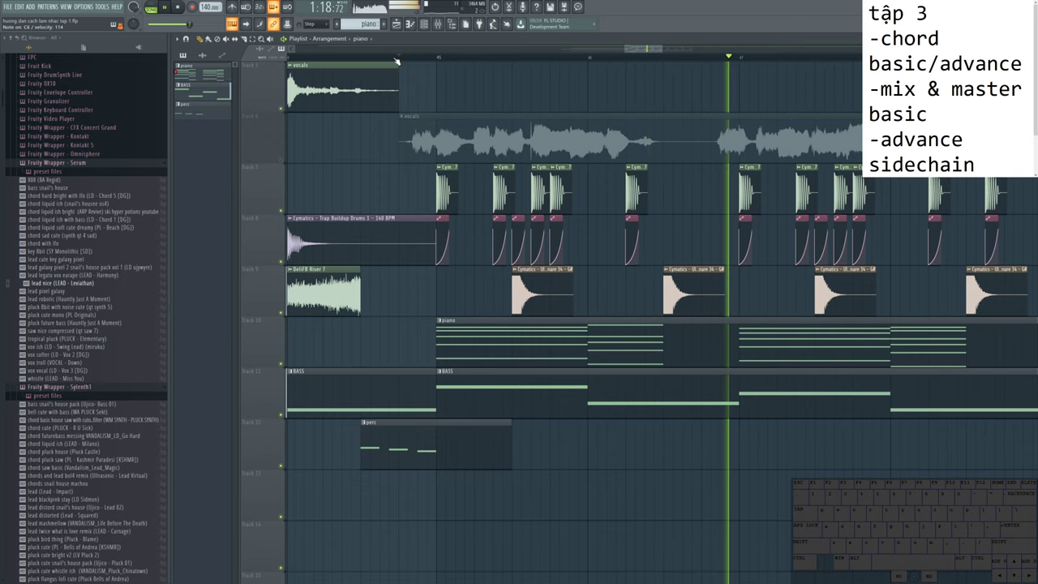
{"action": "key", "text": "space"}
Step: Lengthen the second and fourth chords of the drop's piano pattern to a full bar each
{"action": "double_click", "coordinate": [552, 344]}
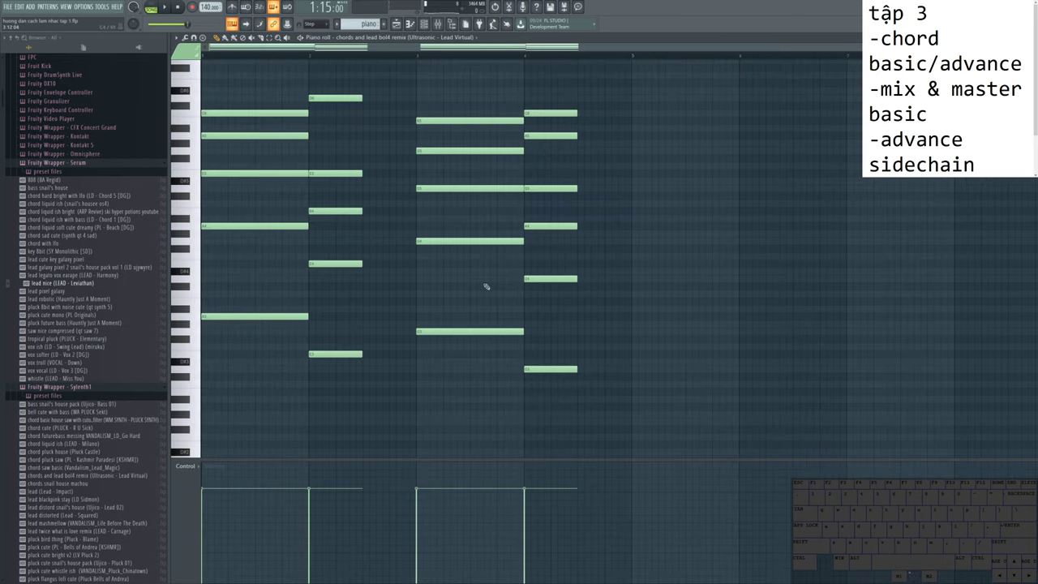
{"action": "left_click_drag", "start_coordinate": [349, 73], "coordinate": [358, 396]}
{"action": "left_click_drag", "start_coordinate": [548, 87], "coordinate": [630, 369]}
Step: Load Fruity Parametric EQ 2 in the second effect slot of the lead nice mixer track and test it with lead notes
{"action": "key", "text": "F6"}
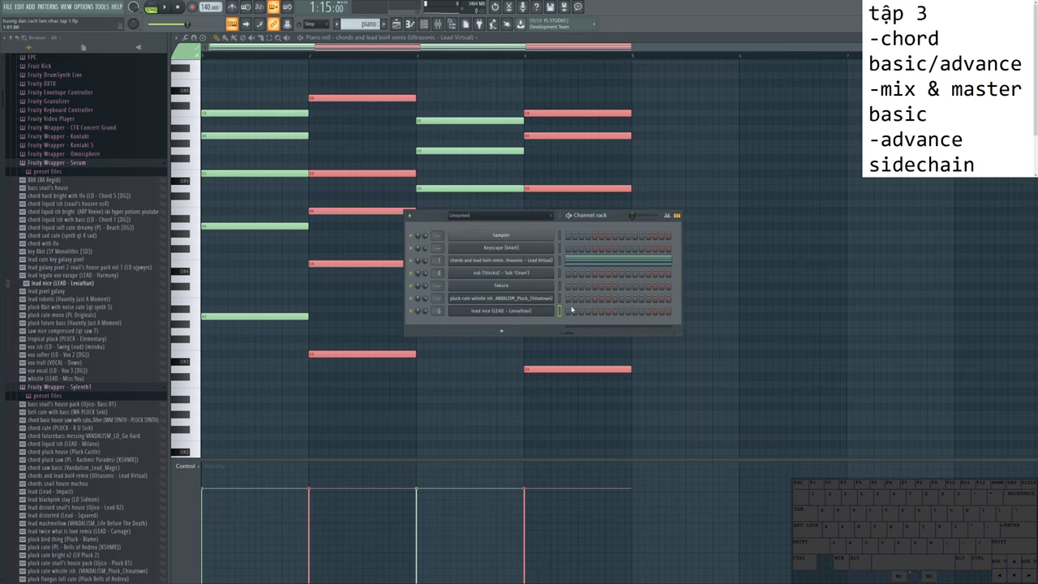
{"action": "key", "text": "F9"}
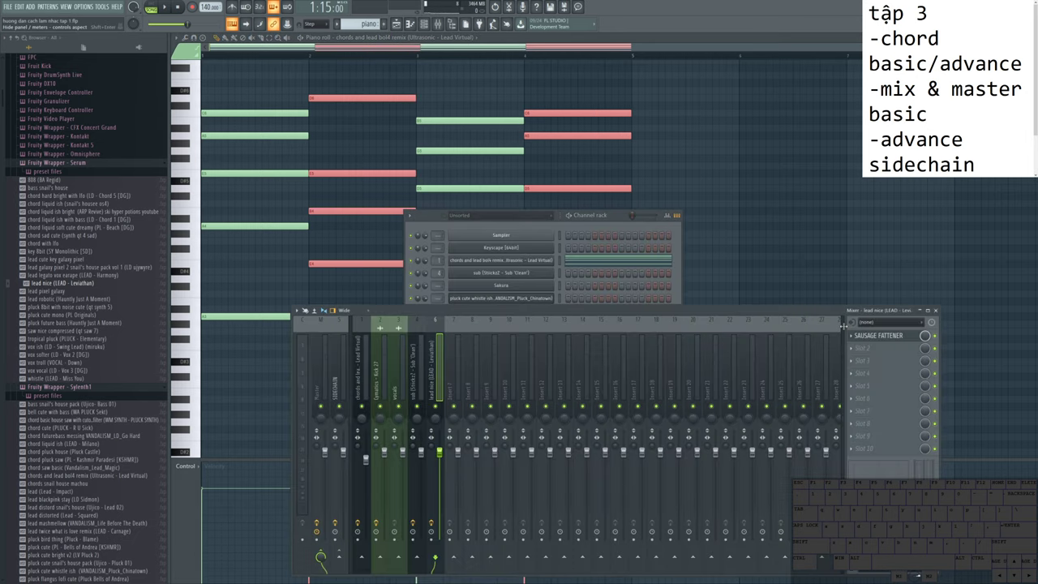
{"action": "left_click", "coordinate": [861, 349]}
{"action": "left_click", "coordinate": [694, 335]}
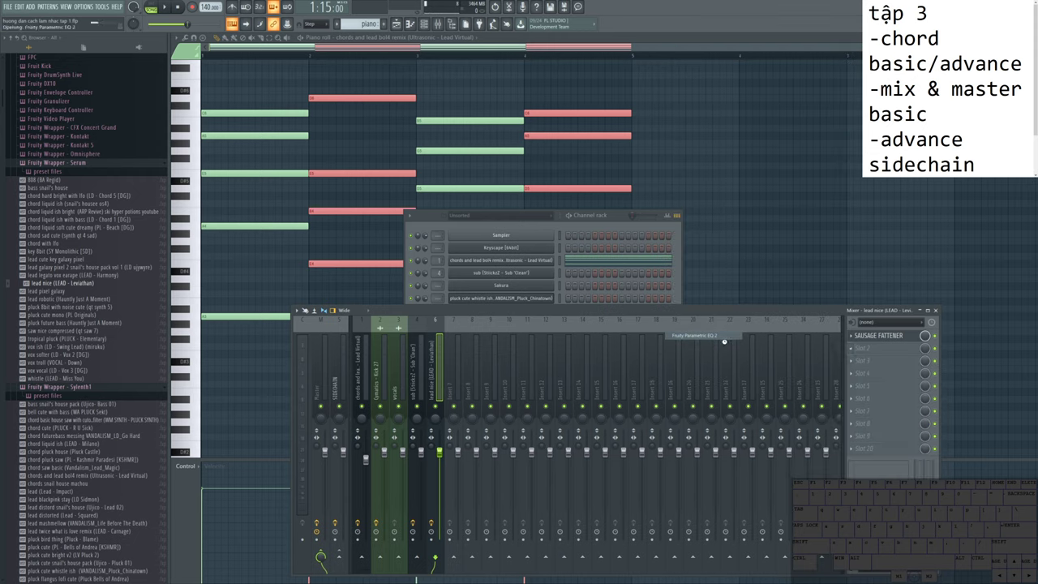
{"action": "key", "text": "space"}
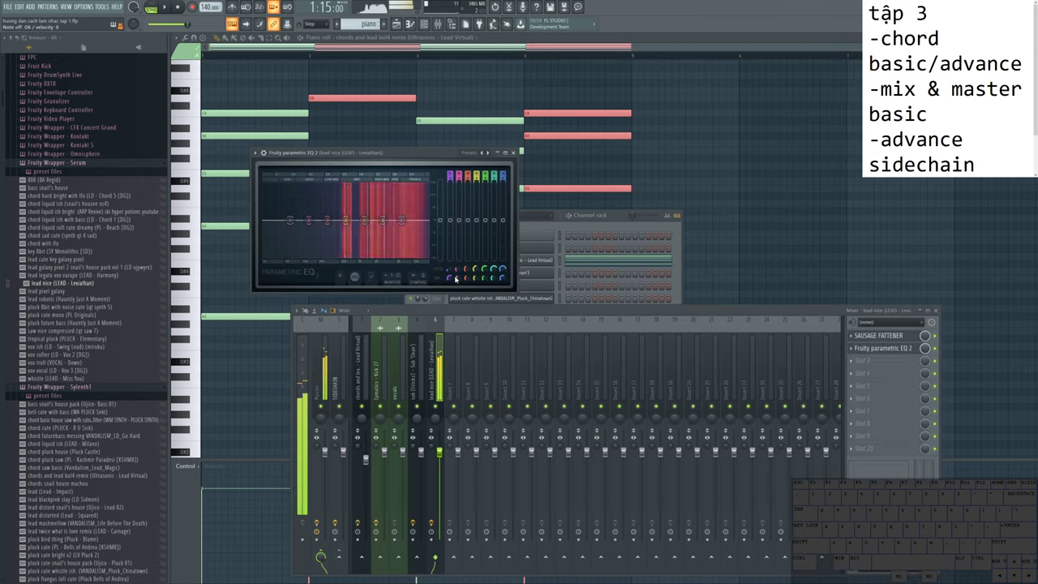
Step: Open Fruity Parametric EQ 2 on the chords mixer track and lower its highest band slightly after a short playback
{"action": "left_click", "coordinate": [543, 248]}
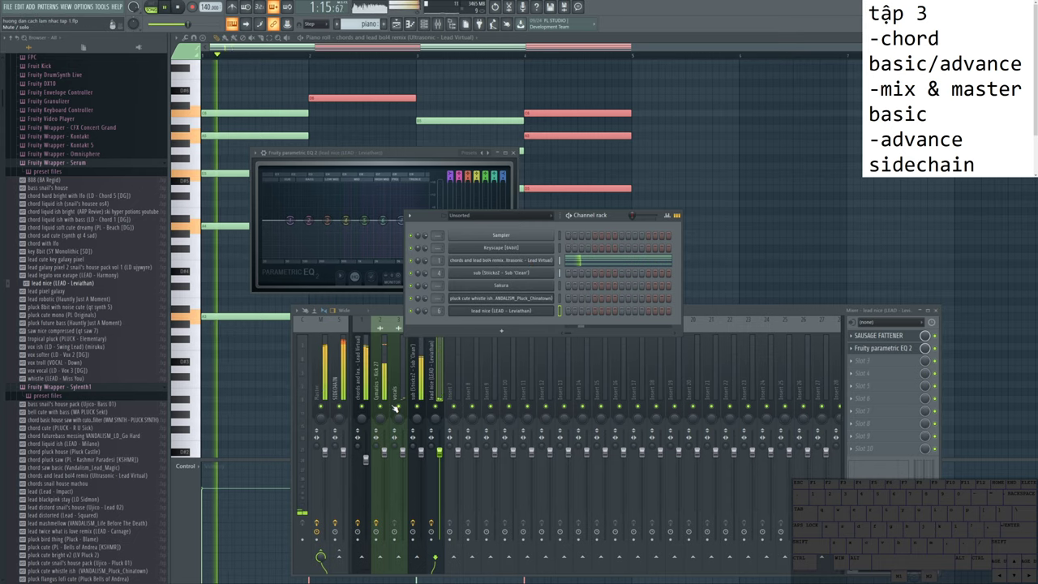
{"action": "left_click", "coordinate": [362, 382]}
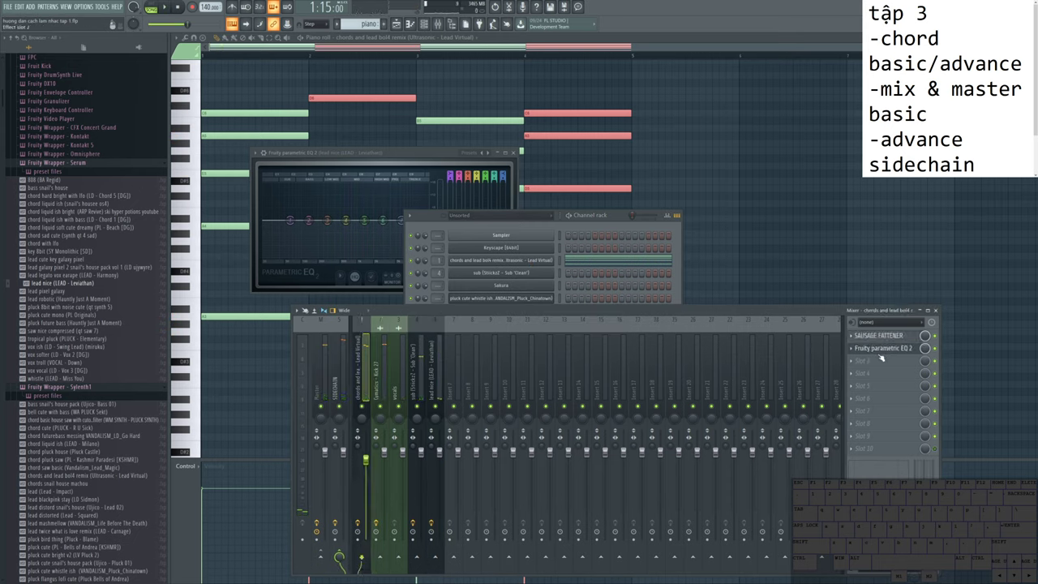
{"action": "left_click", "coordinate": [884, 349]}
{"action": "left_click_drag", "start_coordinate": [771, 79], "coordinate": [709, 144]}
{"action": "key", "text": "space"}
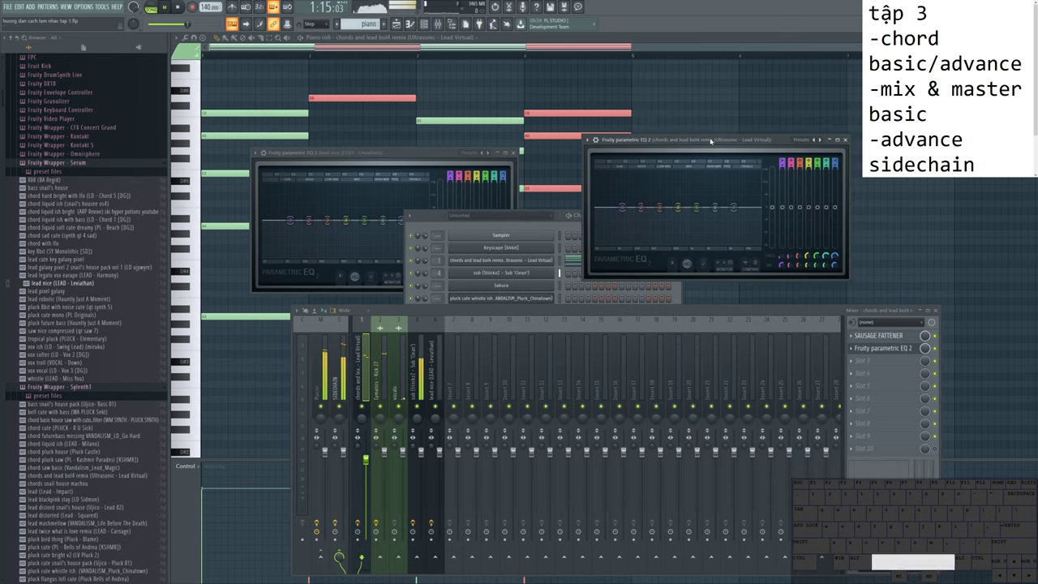
{"action": "key", "text": "space"}
{"action": "left_click_drag", "start_coordinate": [733, 209], "coordinate": [727, 219]}
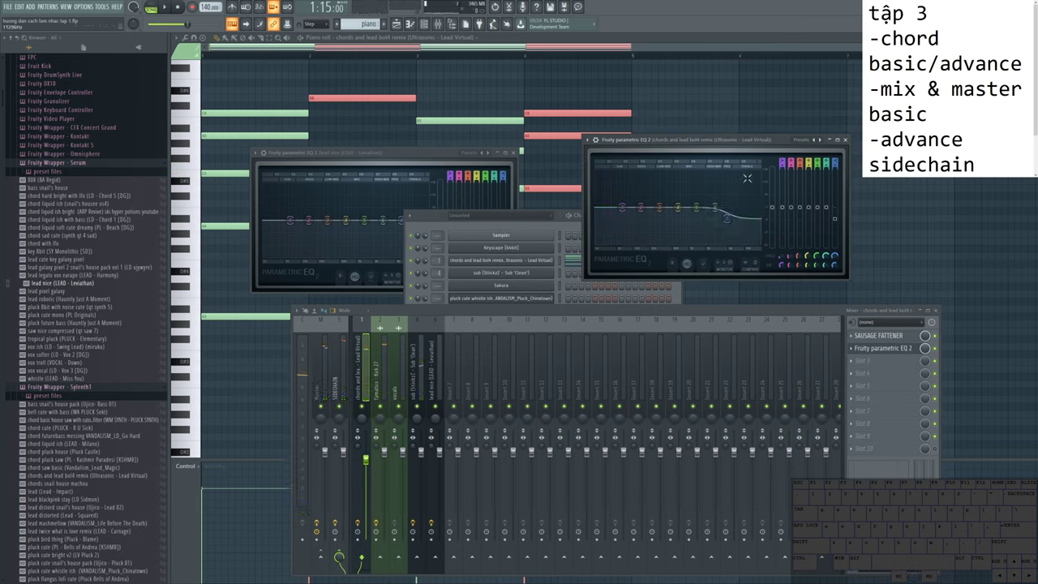
Step: Check the lead's spectrum with a played note and listen to the drop repeatedly while trying lead notes over it
{"action": "key", "text": "e"}
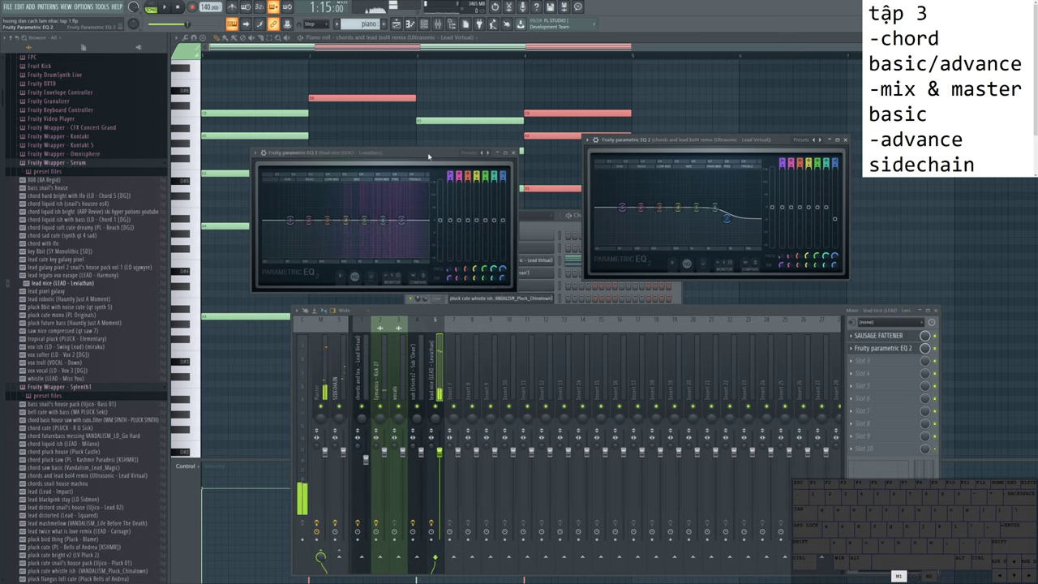
{"action": "left_click_drag", "start_coordinate": [433, 155], "coordinate": [402, 149]}
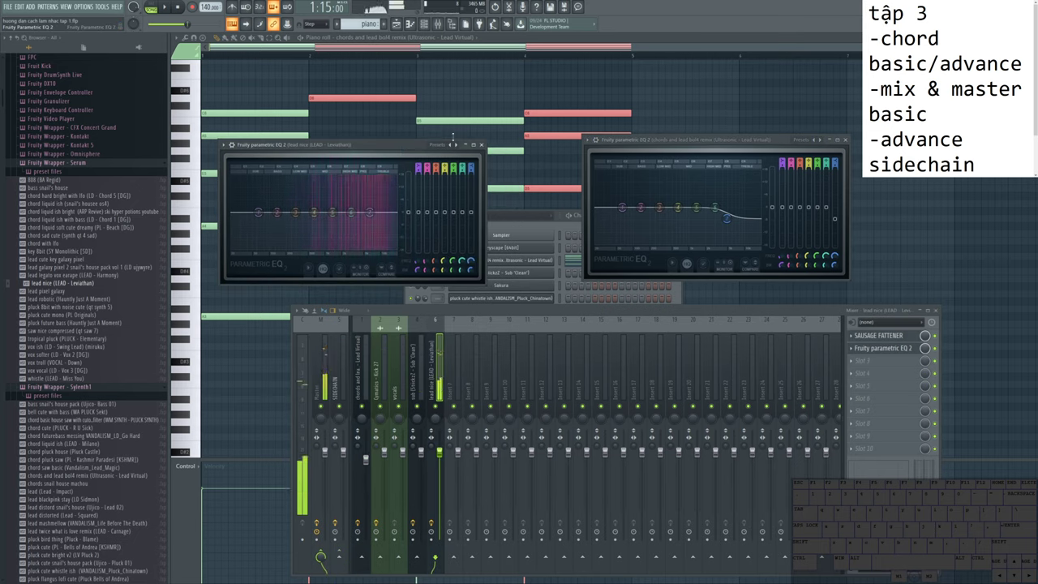
{"action": "key", "text": "F5"}
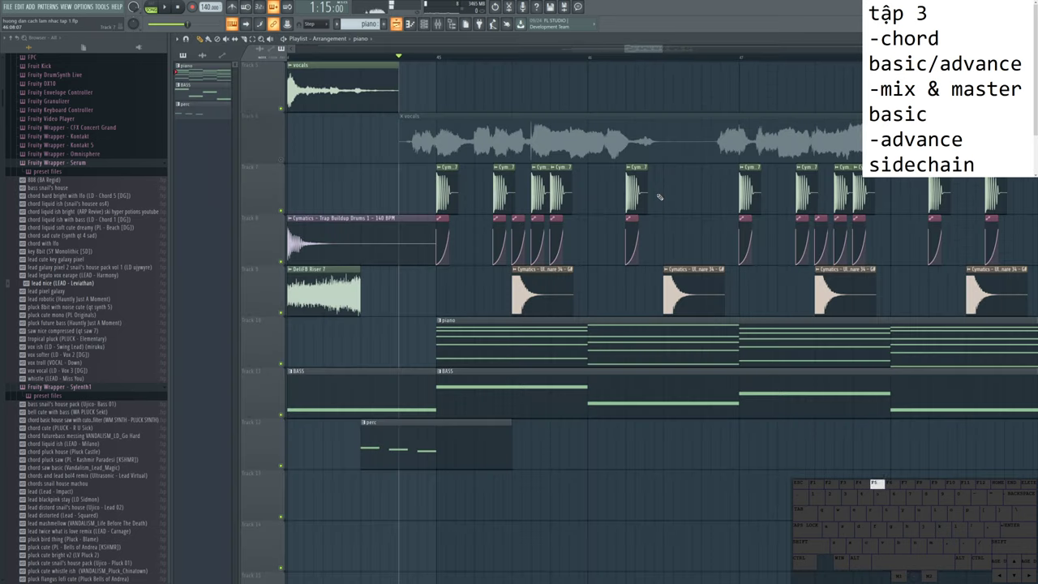
{"action": "key", "text": "space"}
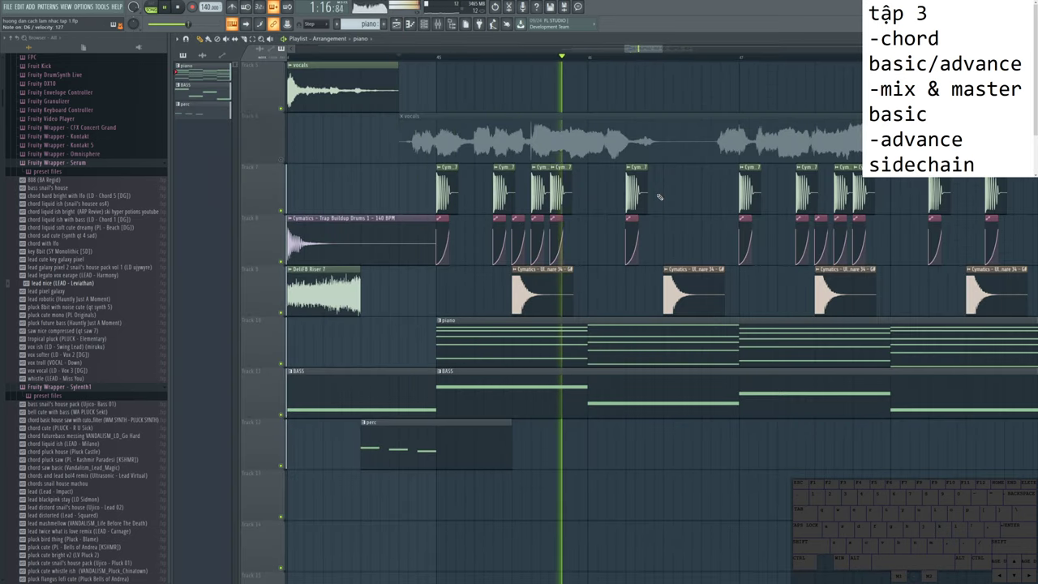
{"action": "key", "text": "space"}
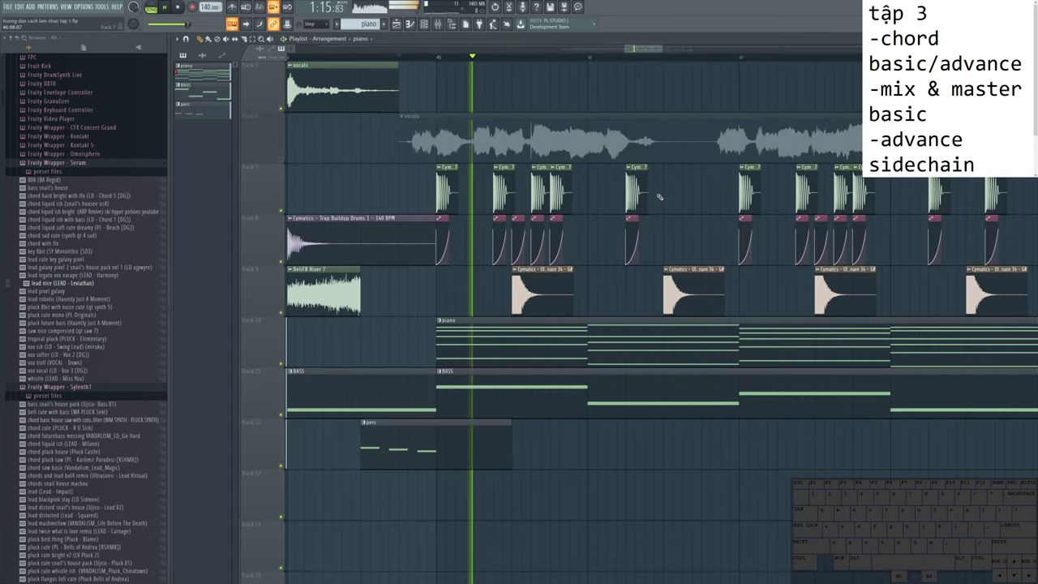
{"action": "key", "text": "space"}
{"action": "key", "text": "space"}
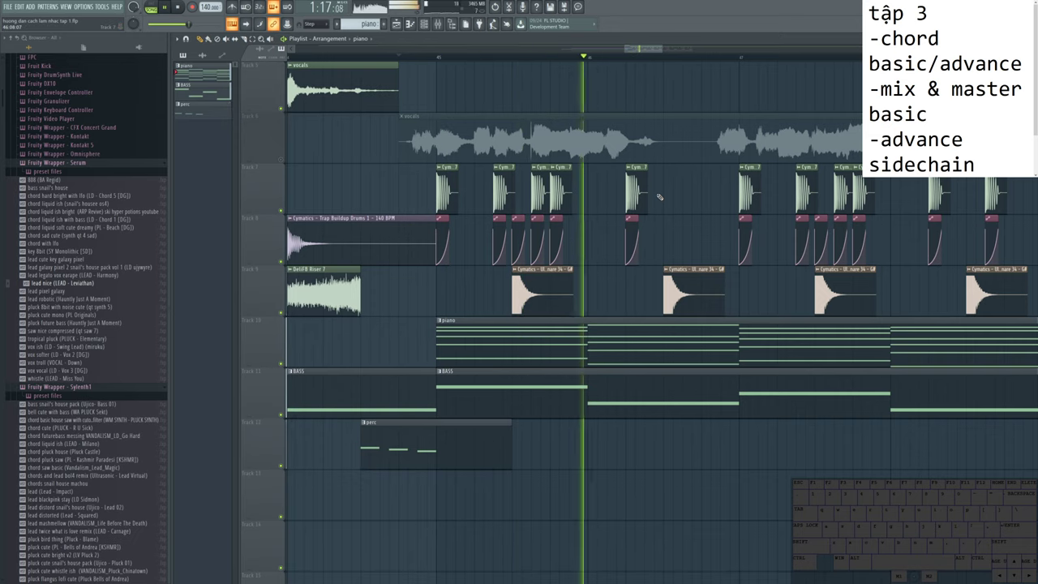
{"action": "key", "text": "space"}
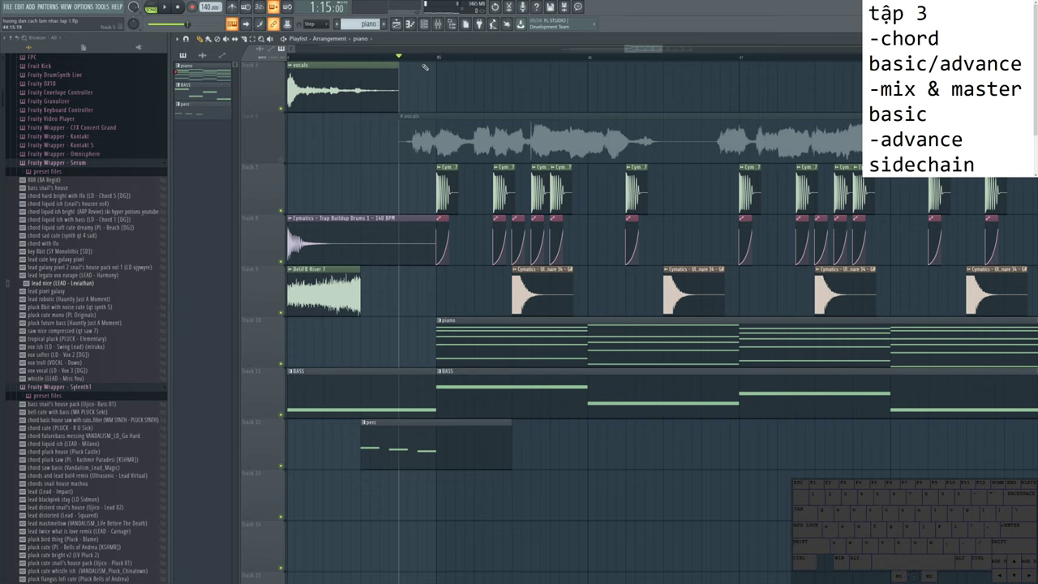
Step: Shorten the first chord of the drop's piano pattern to three beats and play the result
{"action": "double_click", "coordinate": [540, 346]}
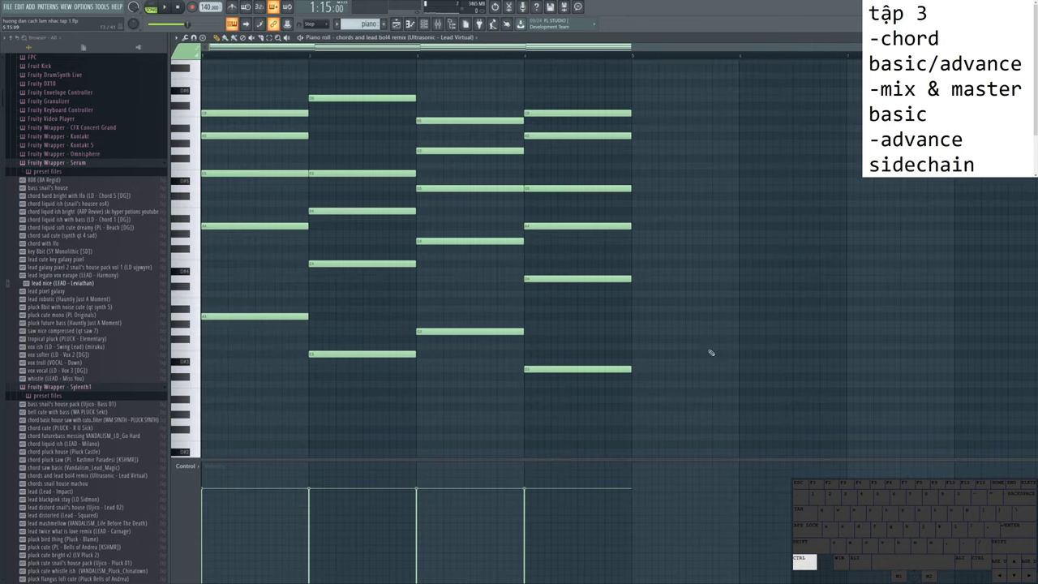
{"action": "left_click_drag", "start_coordinate": [264, 96], "coordinate": [304, 325]}
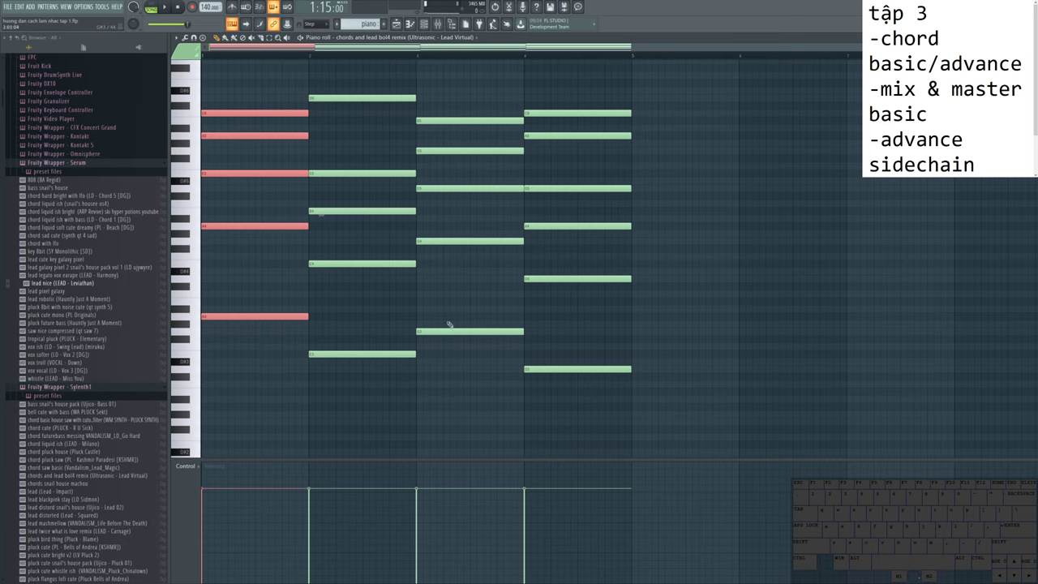
{"action": "key", "text": "F5"}
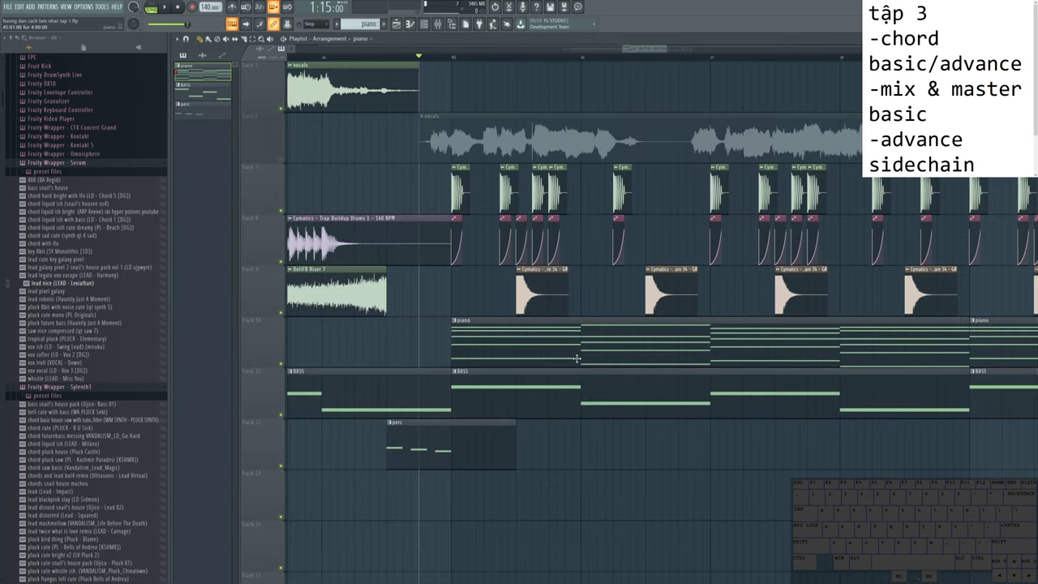
{"action": "double_click", "coordinate": [585, 342]}
{"action": "left_click_drag", "start_coordinate": [273, 71], "coordinate": [303, 318]}
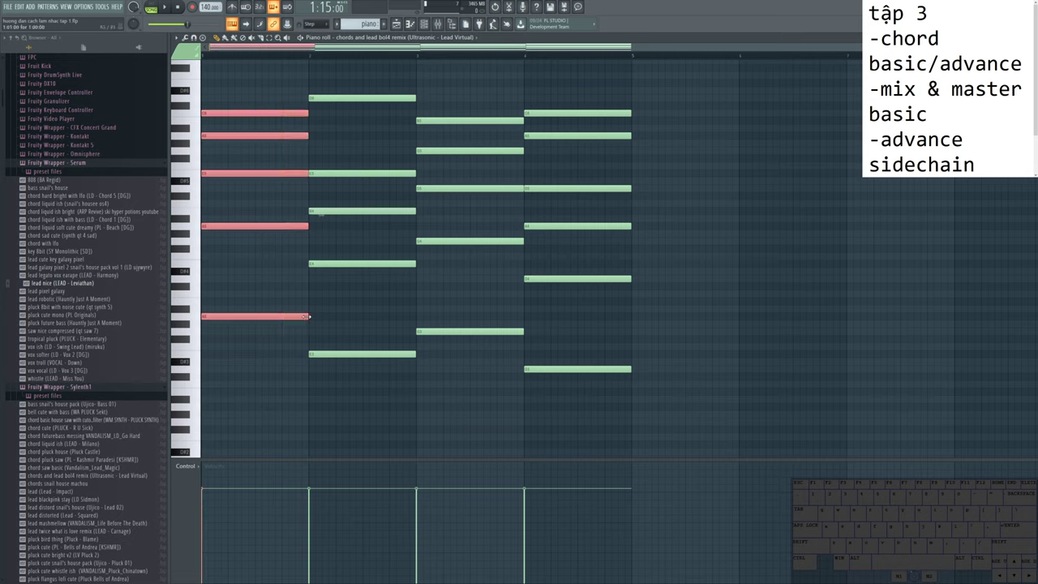
{"action": "left_click_drag", "start_coordinate": [307, 316], "coordinate": [280, 323]}
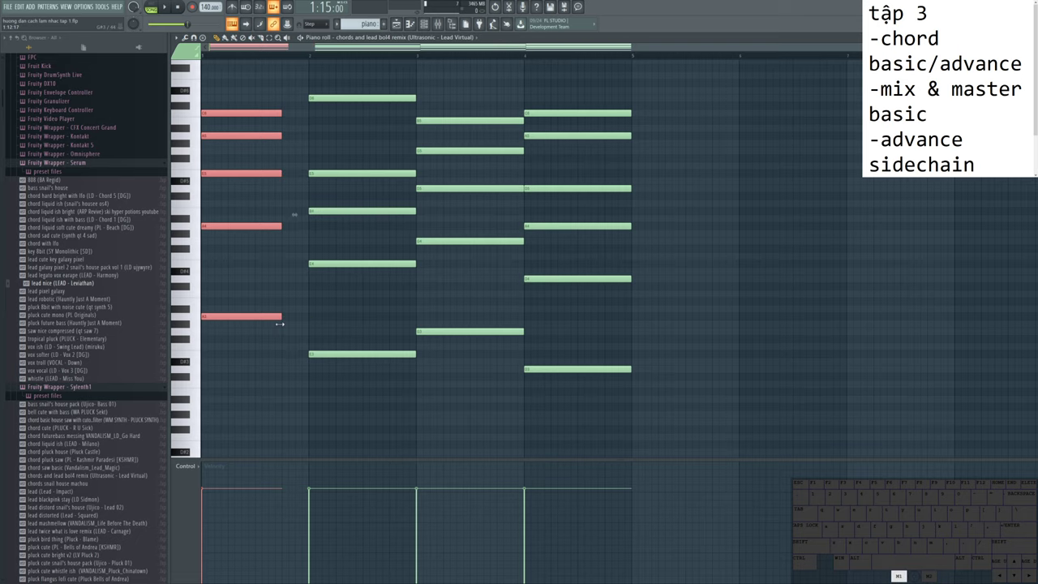
{"action": "key", "text": "F5"}
{"action": "key", "text": "space"}
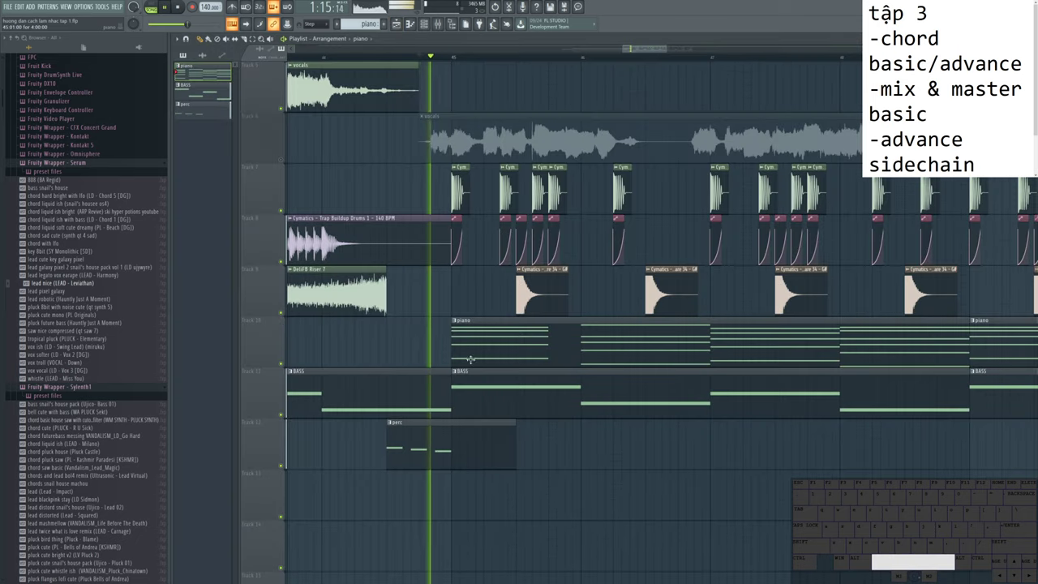
{"action": "key", "text": "space"}
Step: Move the second chord one beat earlier and extend its notes to the end of the second bar
{"action": "key", "text": "F5"}
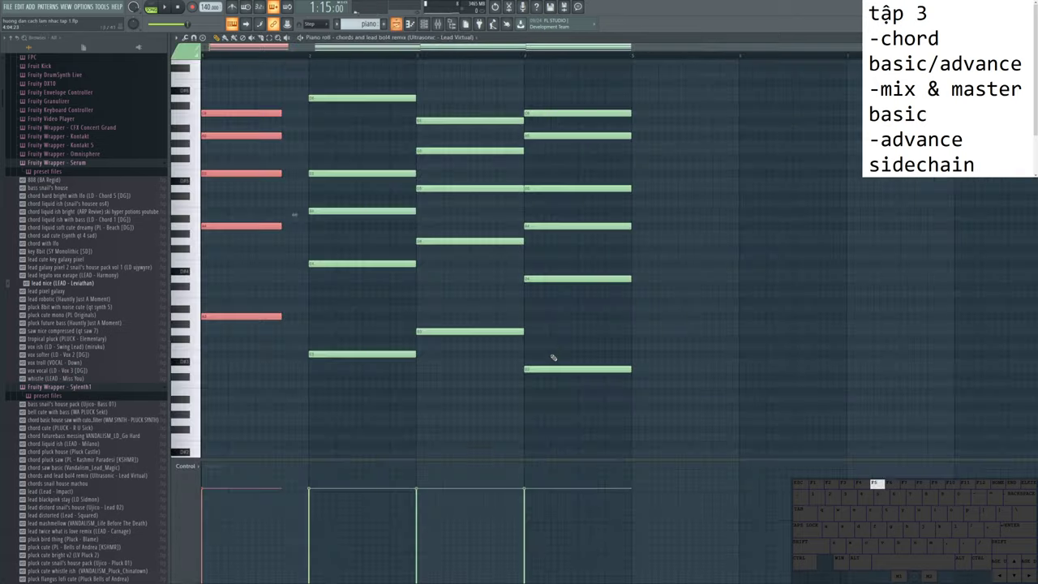
{"action": "left_click_drag", "start_coordinate": [321, 81], "coordinate": [328, 362]}
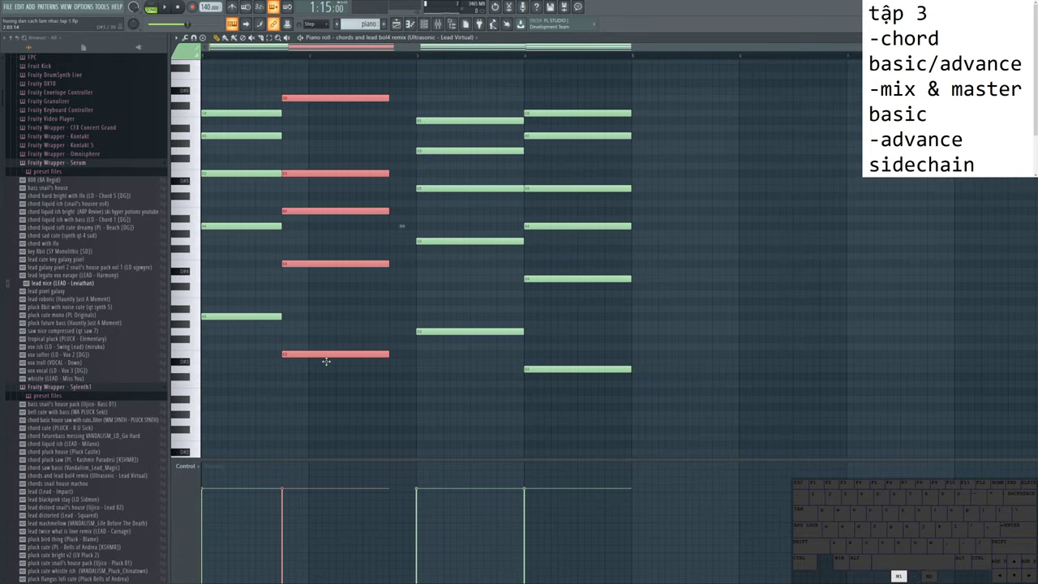
{"action": "left_click_drag", "start_coordinate": [361, 417], "coordinate": [416, 97]}
Step: Shorten the third chord to three beats, start the fourth right after it and end it with the pattern, and play the drop
{"action": "left_click_drag", "start_coordinate": [496, 88], "coordinate": [479, 381]}
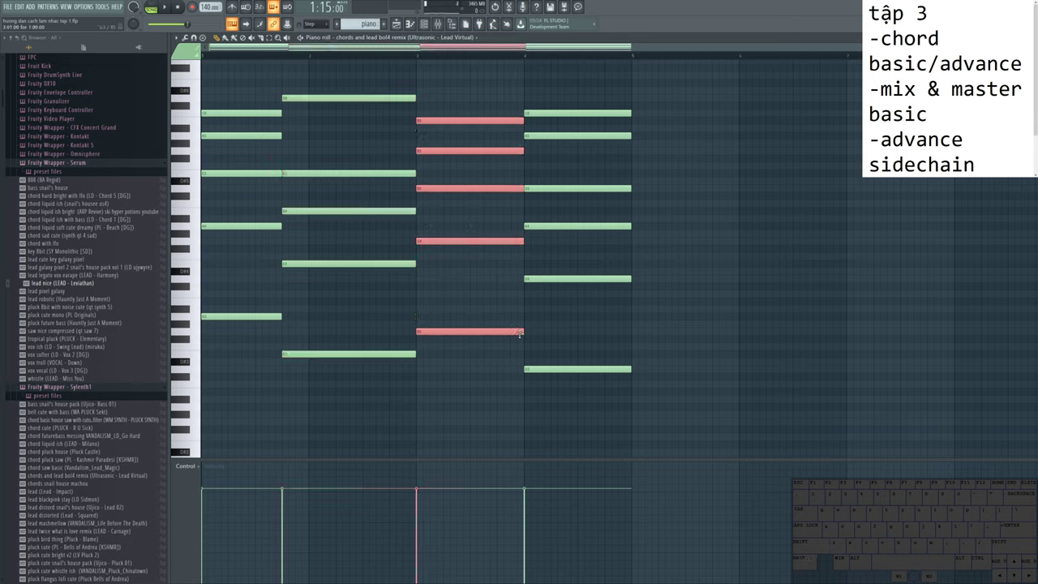
{"action": "left_click_drag", "start_coordinate": [520, 333], "coordinate": [512, 333]}
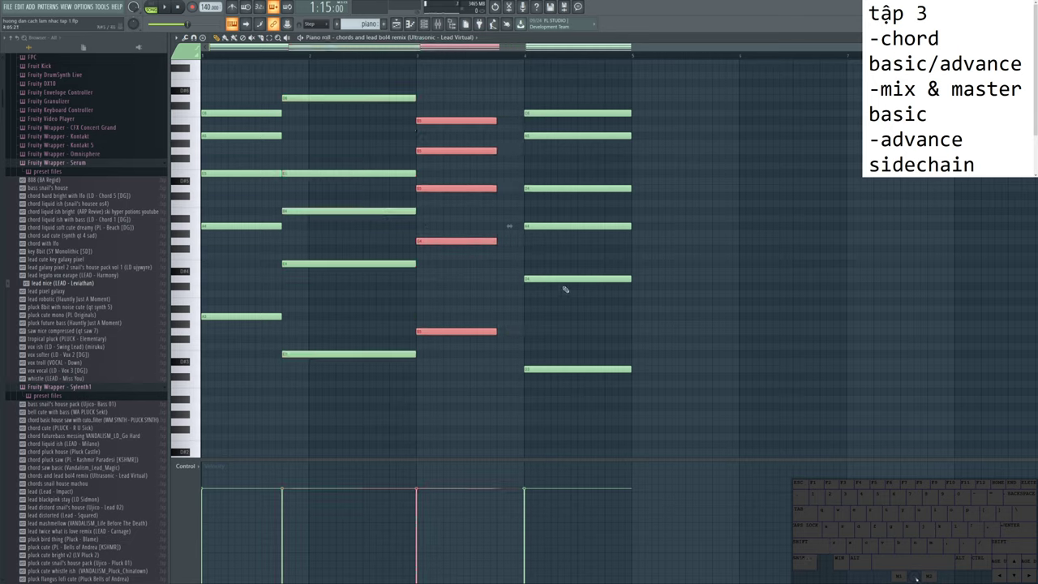
{"action": "left_click_drag", "start_coordinate": [571, 89], "coordinate": [568, 419]}
{"action": "left_click_drag", "start_coordinate": [556, 369], "coordinate": [530, 369]}
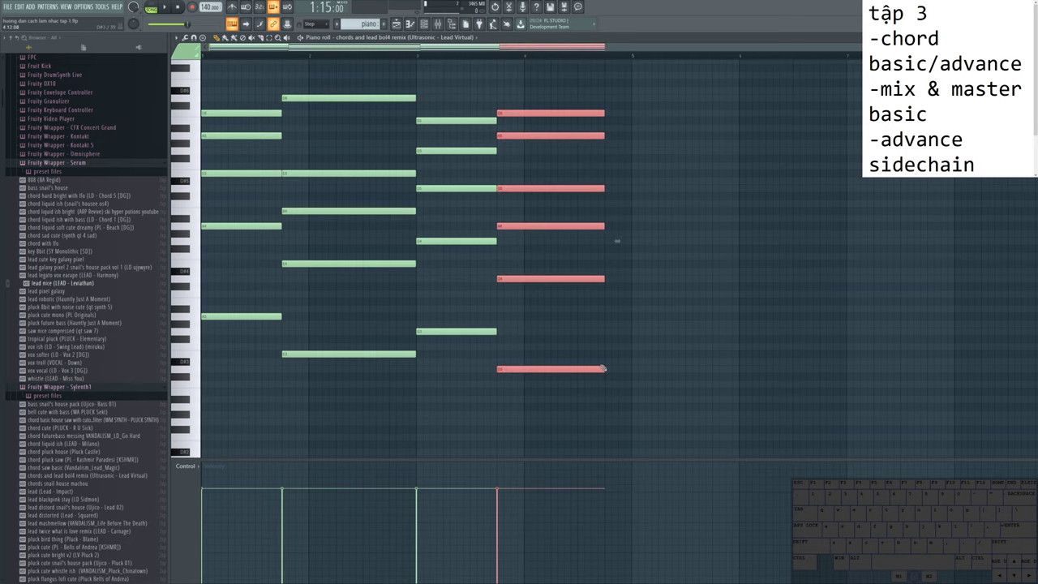
{"action": "key", "text": "F5"}
{"action": "key", "text": "space"}
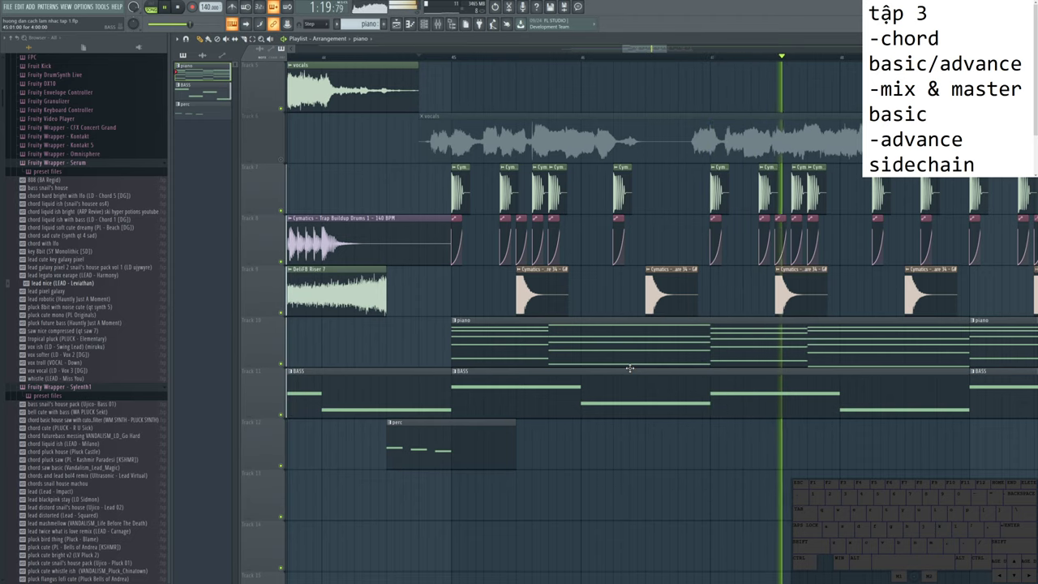
{"action": "key", "text": "space"}
Step: Shorten the first note of the BASS pattern to three beats and extend the second note's start back to meet it
{"action": "left_click", "coordinate": [610, 391]}
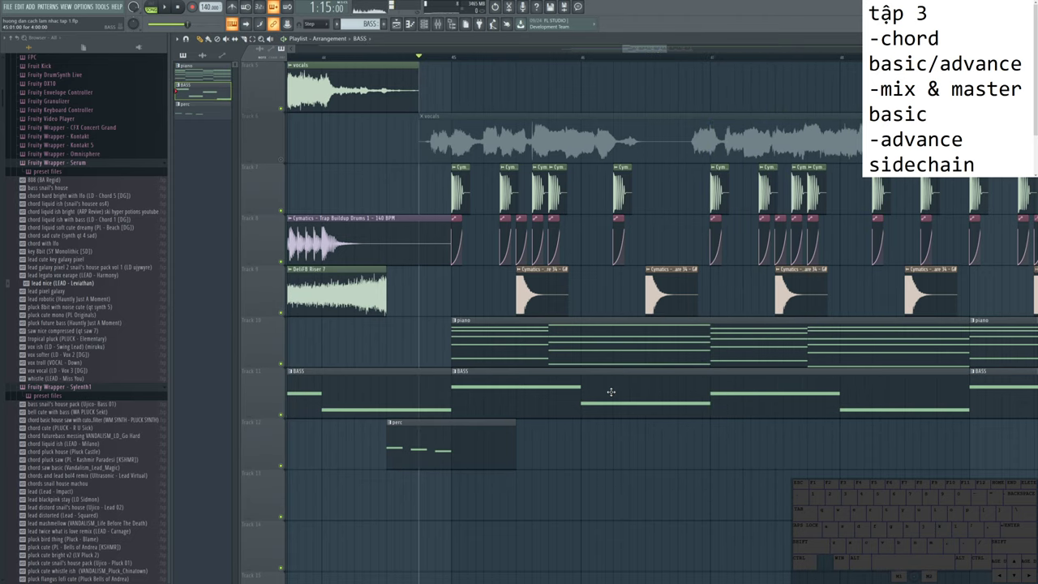
{"action": "double_click", "coordinate": [611, 391]}
{"action": "left_click", "coordinate": [306, 228]}
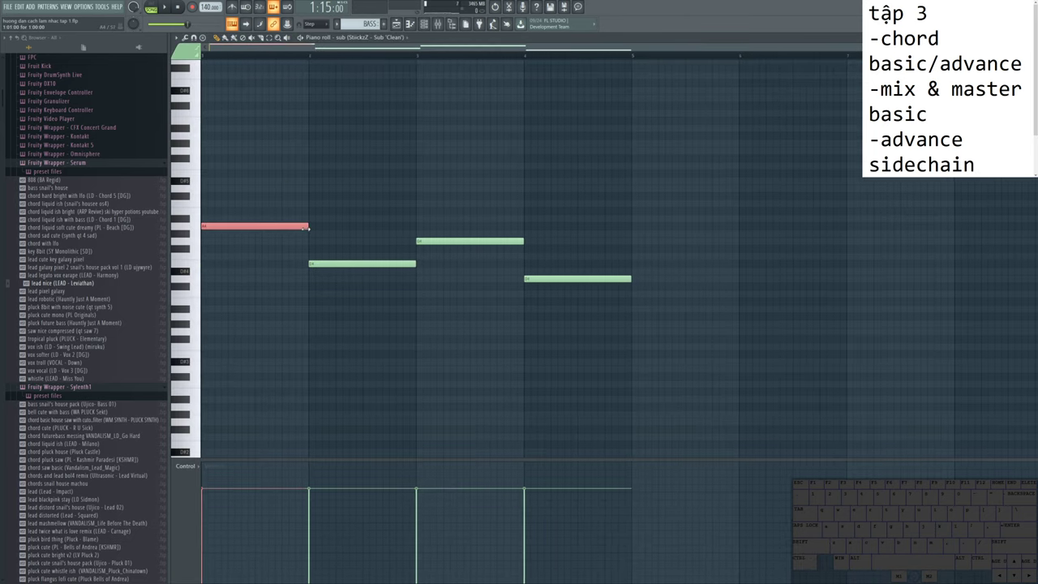
{"action": "left_click_drag", "start_coordinate": [321, 261], "coordinate": [296, 261]}
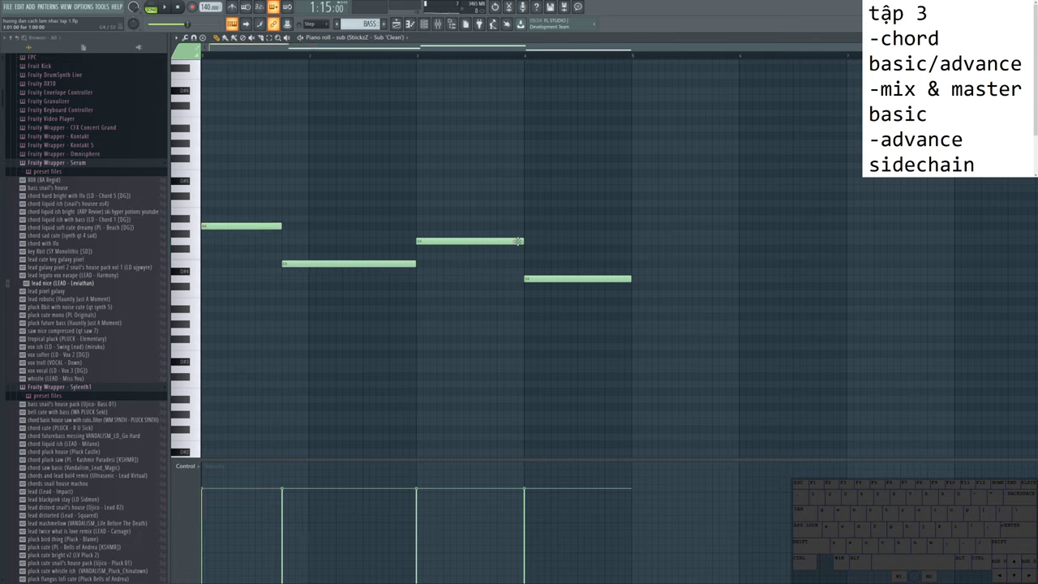
Step: Shorten the third bass note to three beats, start the fourth right after it and extend it to the end of bar four
{"action": "left_click_drag", "start_coordinate": [517, 241], "coordinate": [506, 242]}
{"action": "left_click_drag", "start_coordinate": [528, 278], "coordinate": [501, 278]}
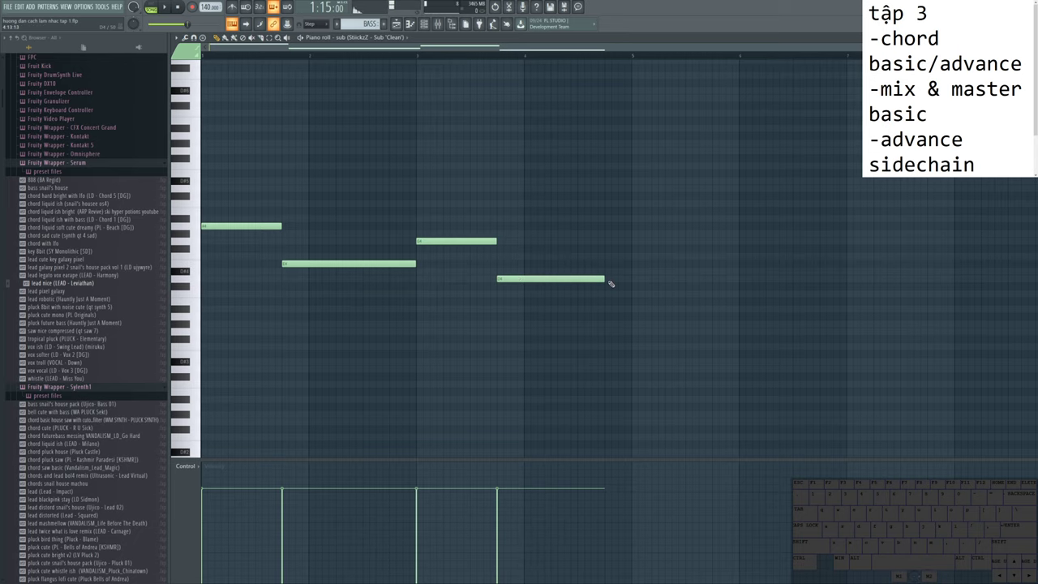
{"action": "left_click_drag", "start_coordinate": [605, 278], "coordinate": [633, 278]}
{"action": "key", "text": "F5"}
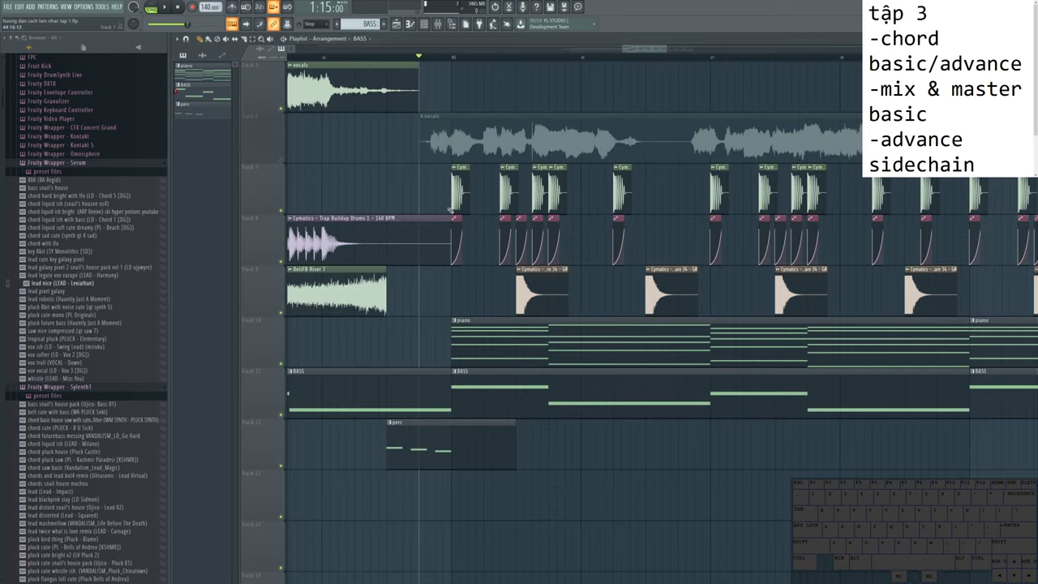
Step: Play the drop from just before its first kick while trying lead notes over the retimed bass
{"action": "key", "text": "F6"}
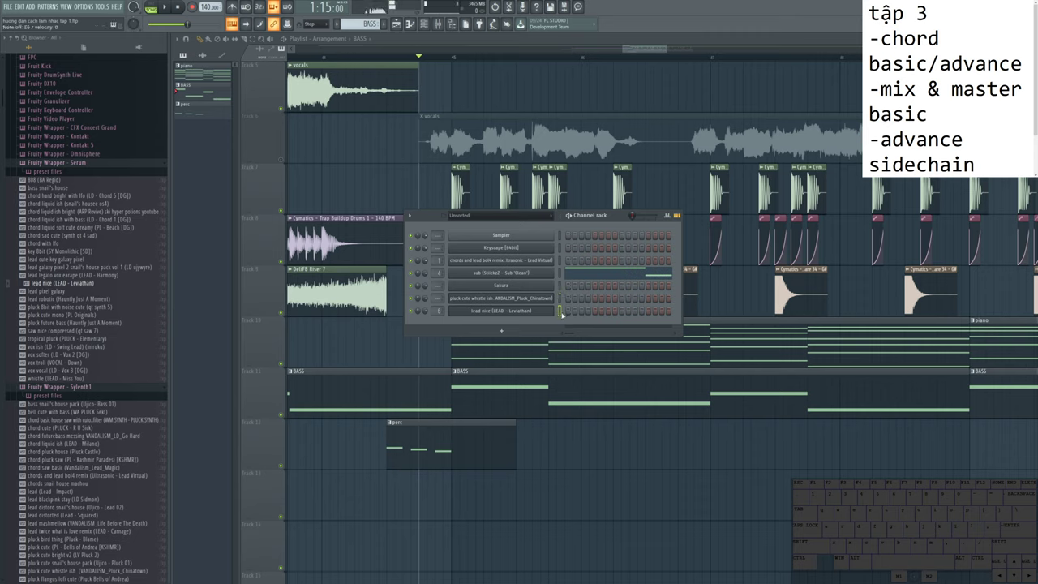
{"action": "left_click", "coordinate": [404, 59]}
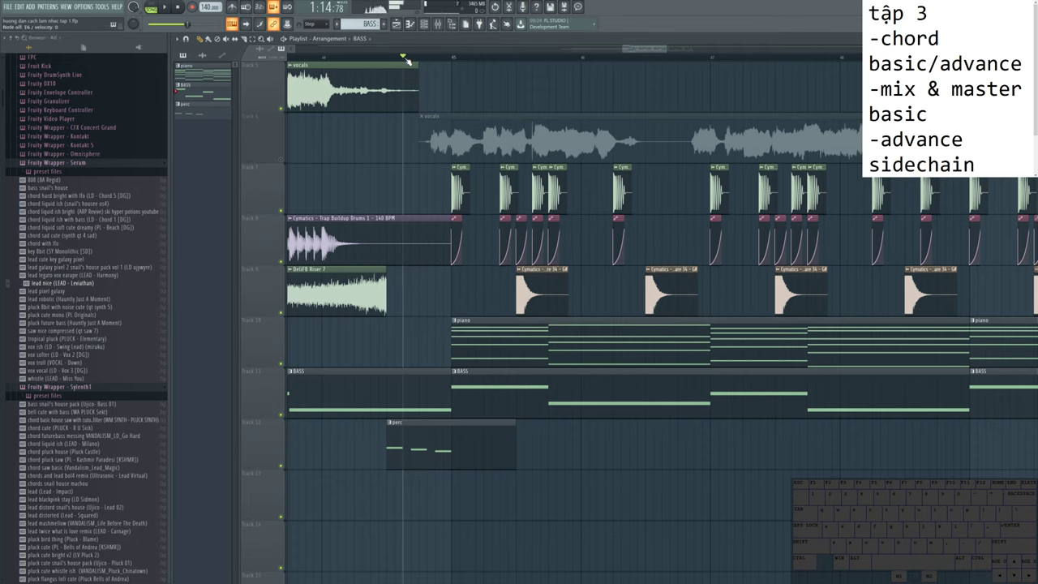
{"action": "key", "text": "space"}
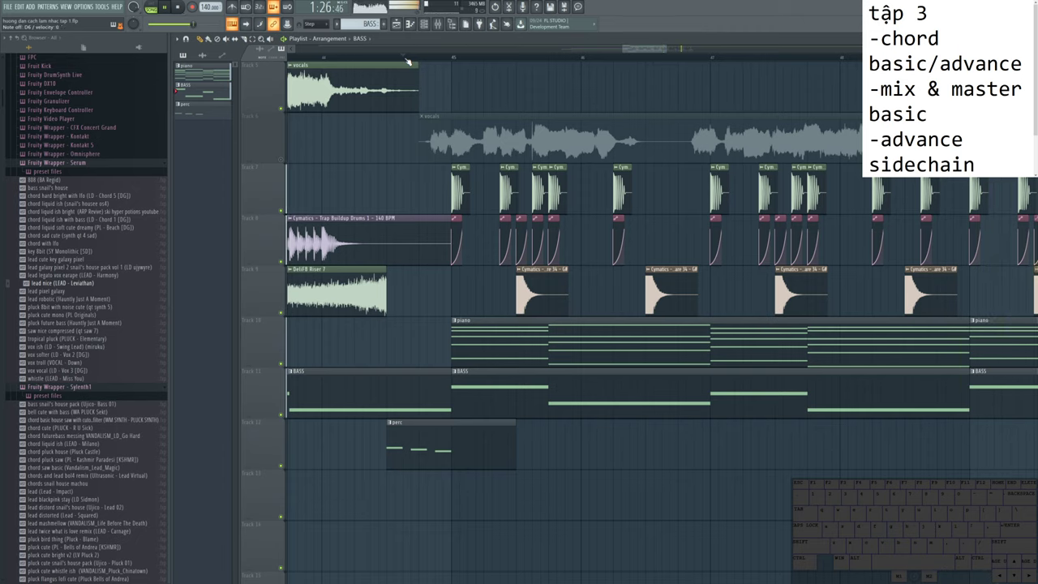
Step: Lower the chord channel's mixer level to about -3.4 dB during playback and move the mixer out of the way
{"action": "key", "text": "F9"}
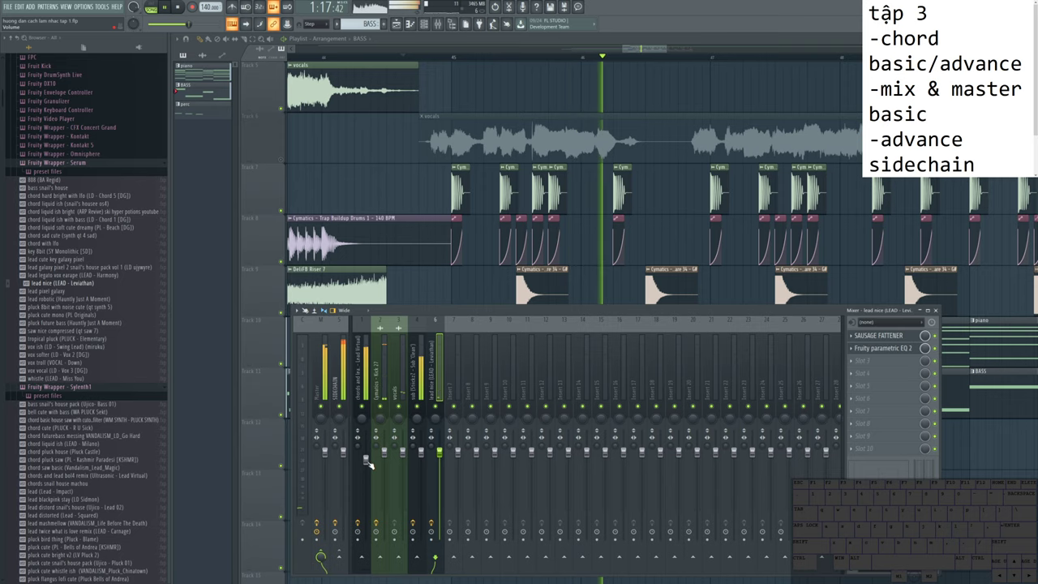
{"action": "left_click", "coordinate": [366, 459]}
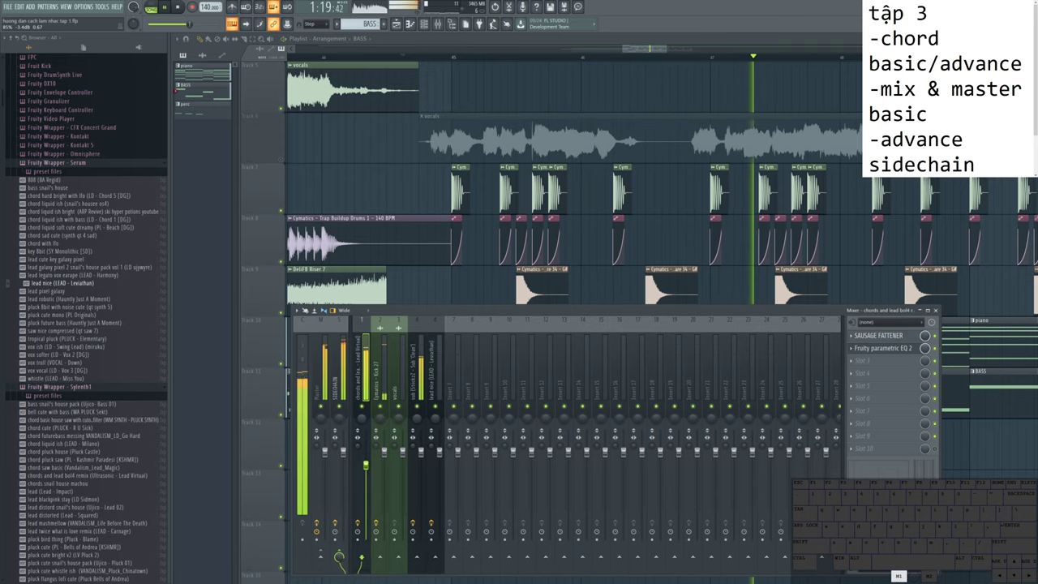
{"action": "key", "text": "F6"}
{"action": "key", "text": "space"}
{"action": "left_click_drag", "start_coordinate": [791, 318], "coordinate": [787, 498]}
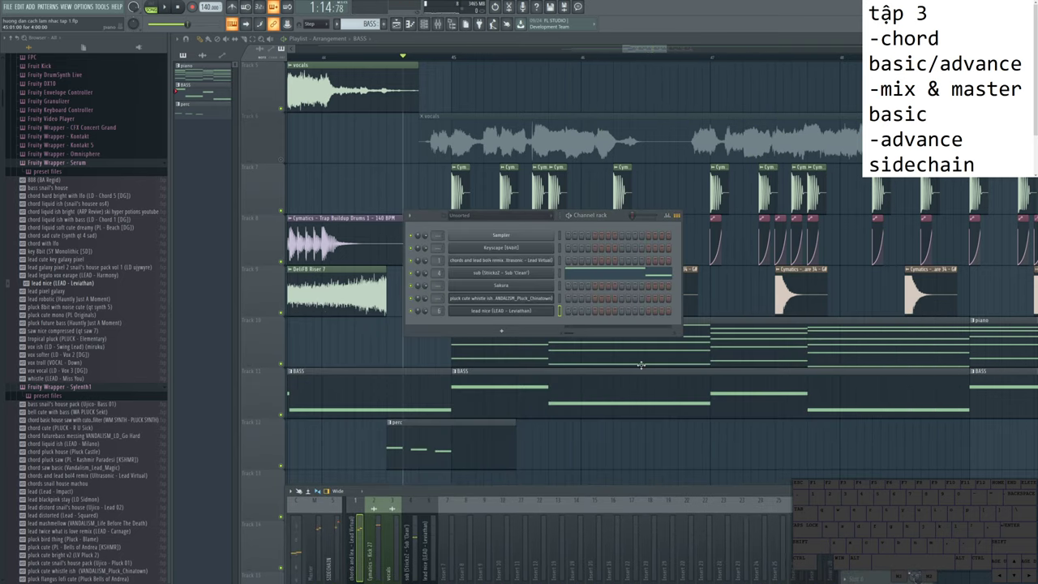
Step: Open the chord channel's notes and Sylenth1, and add OTT to the third effect slot of its mixer track
{"action": "key", "text": "F7"}
{"action": "left_click", "coordinate": [527, 260]}
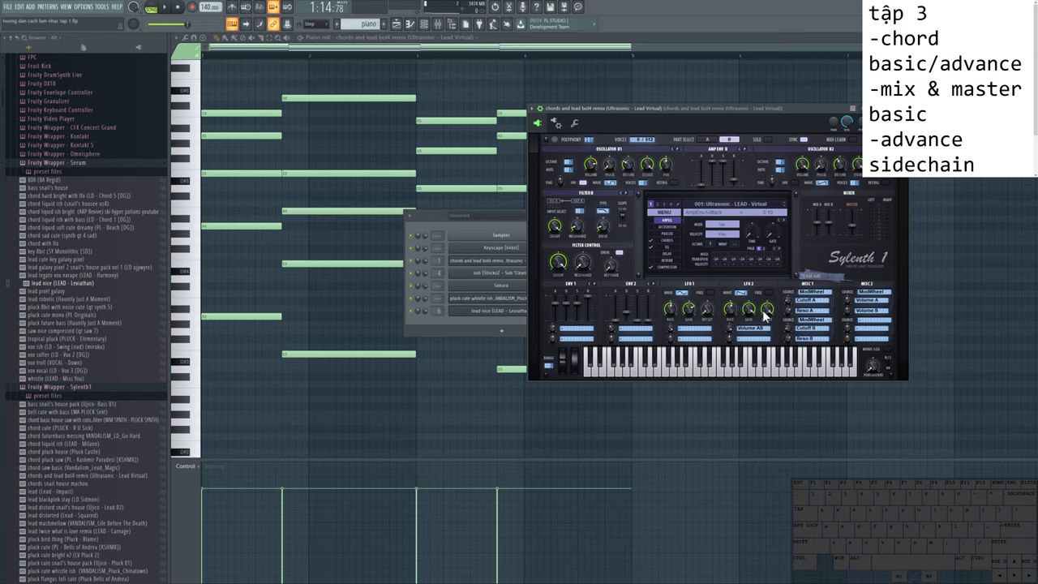
{"action": "left_click_drag", "start_coordinate": [816, 113], "coordinate": [779, 109]}
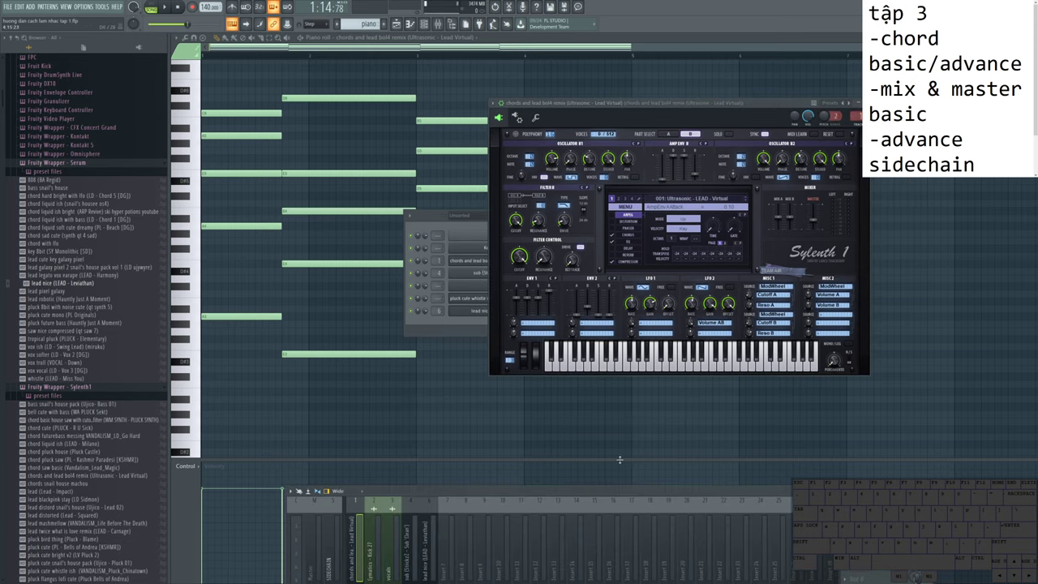
{"action": "key", "text": "F9"}
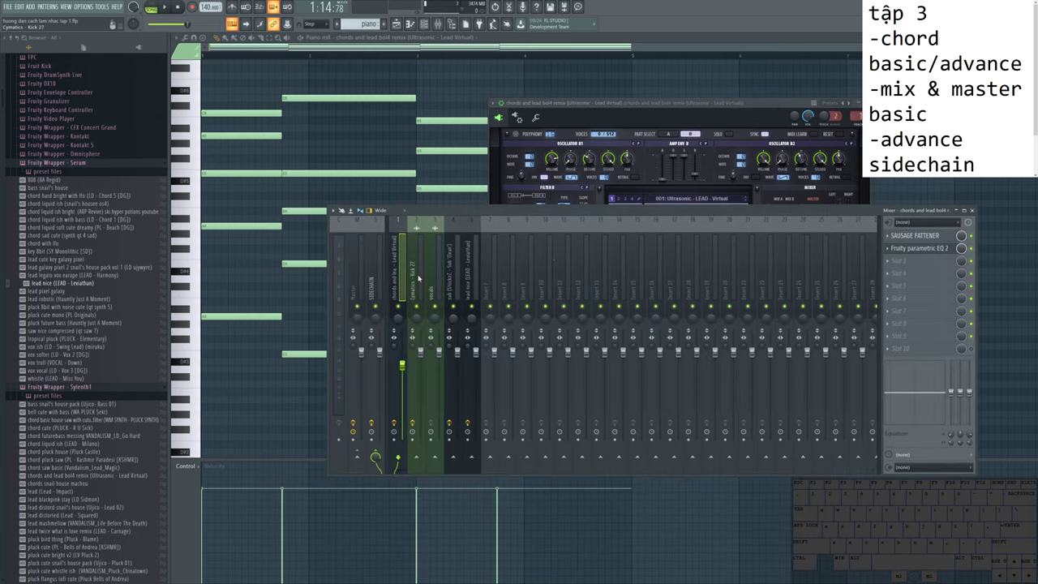
{"action": "left_click", "coordinate": [893, 261]}
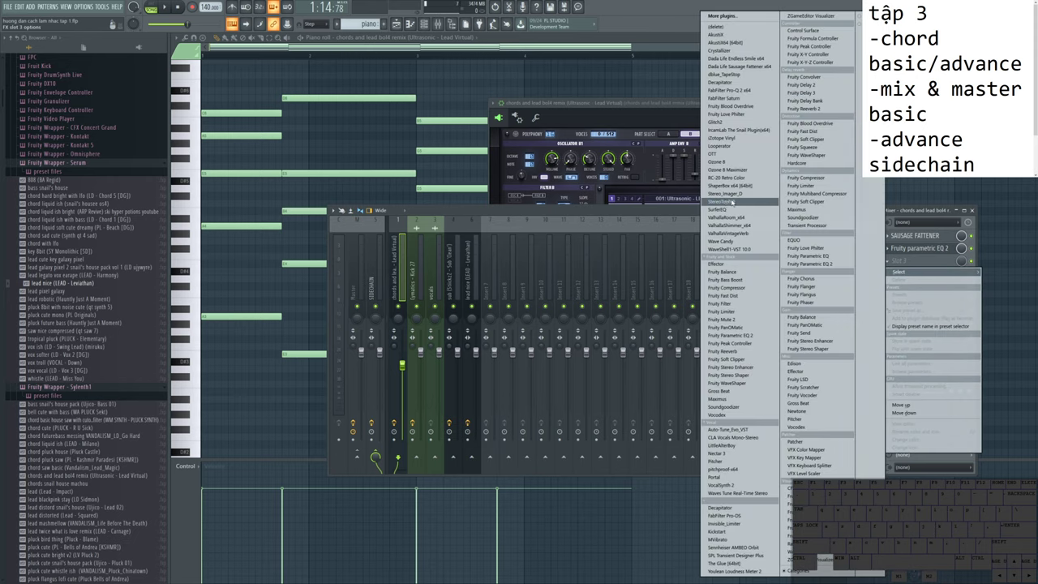
{"action": "left_click", "coordinate": [740, 161]}
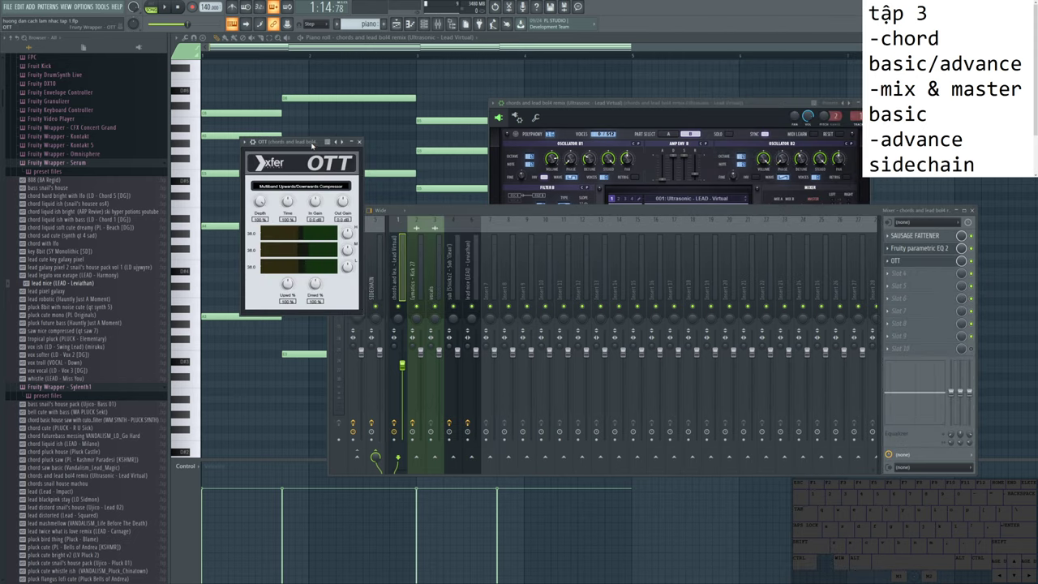
Step: Set the depth of the chord track's OTT to 25%
{"action": "left_click_drag", "start_coordinate": [312, 146], "coordinate": [634, 179]}
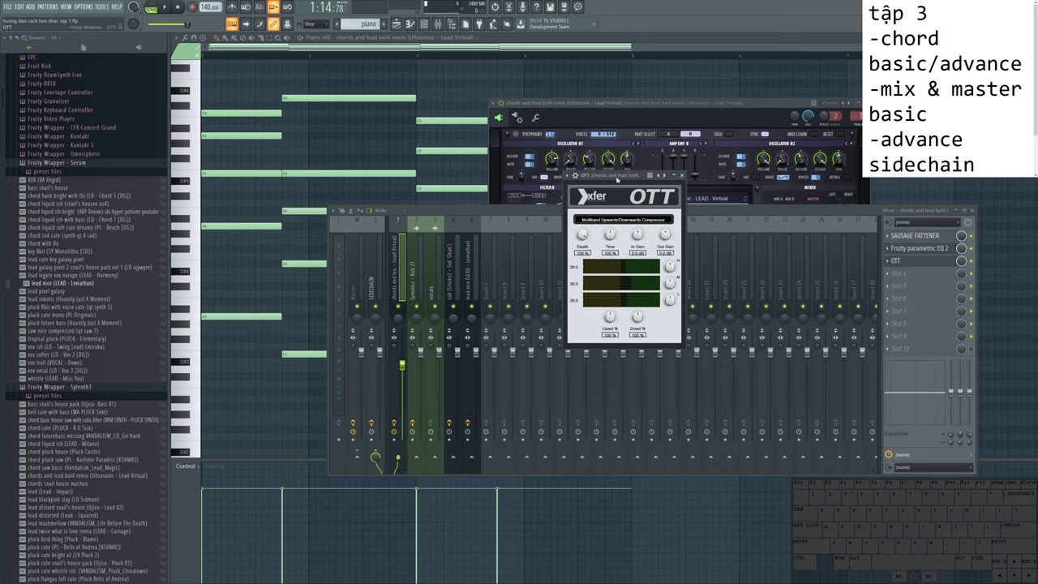
{"action": "left_click_drag", "start_coordinate": [617, 179], "coordinate": [632, 178]}
{"action": "left_click_drag", "start_coordinate": [596, 235], "coordinate": [623, 289]}
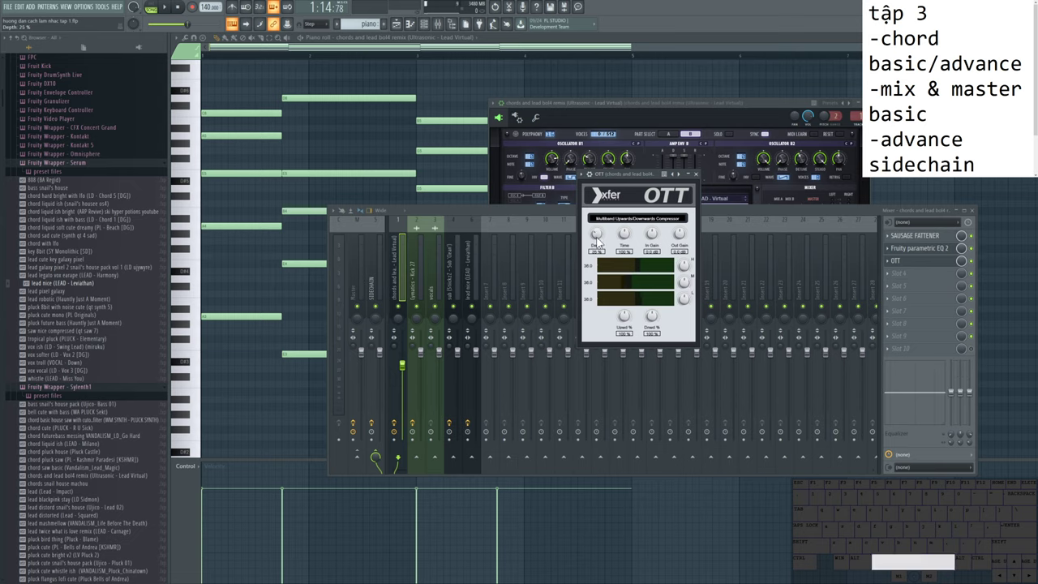
{"action": "left_click_drag", "start_coordinate": [637, 178], "coordinate": [643, 176]}
Step: Set the LFO 2 offset of the chord synth to -2.10 while the drop plays
{"action": "key", "text": "space"}
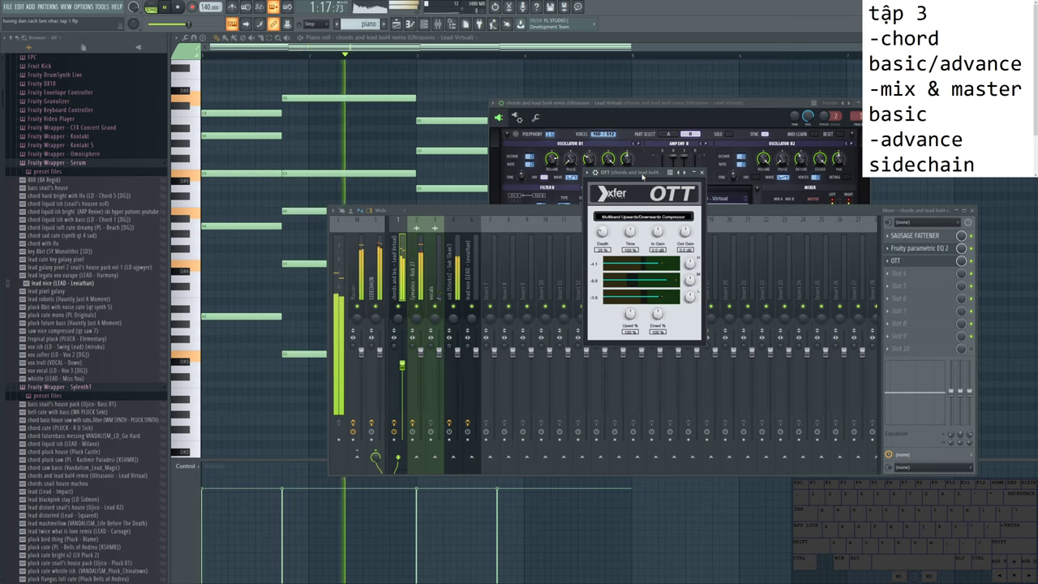
{"action": "left_click", "coordinate": [713, 199]}
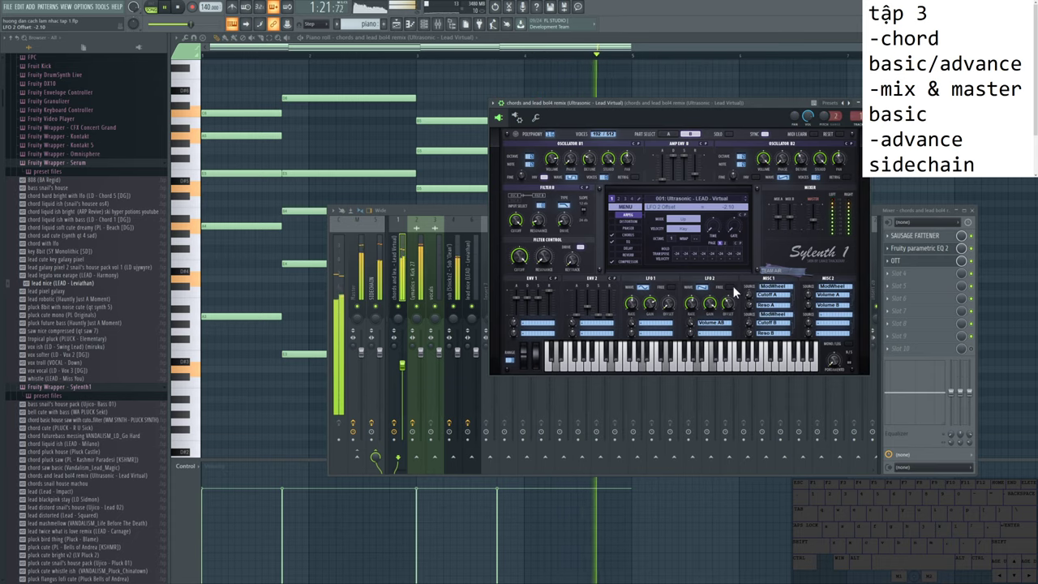
{"action": "key", "text": "F6"}
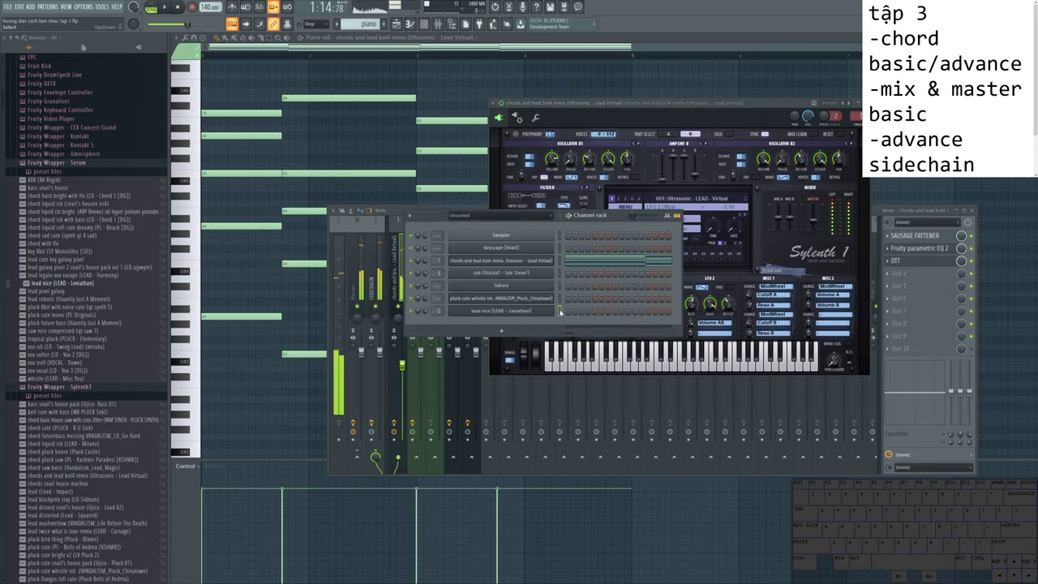
Step: Return to the playlist and listen to the drop with the processed chords while playing the lead sound over it
{"action": "key", "text": "F5"}
{"action": "key", "text": "F6"}
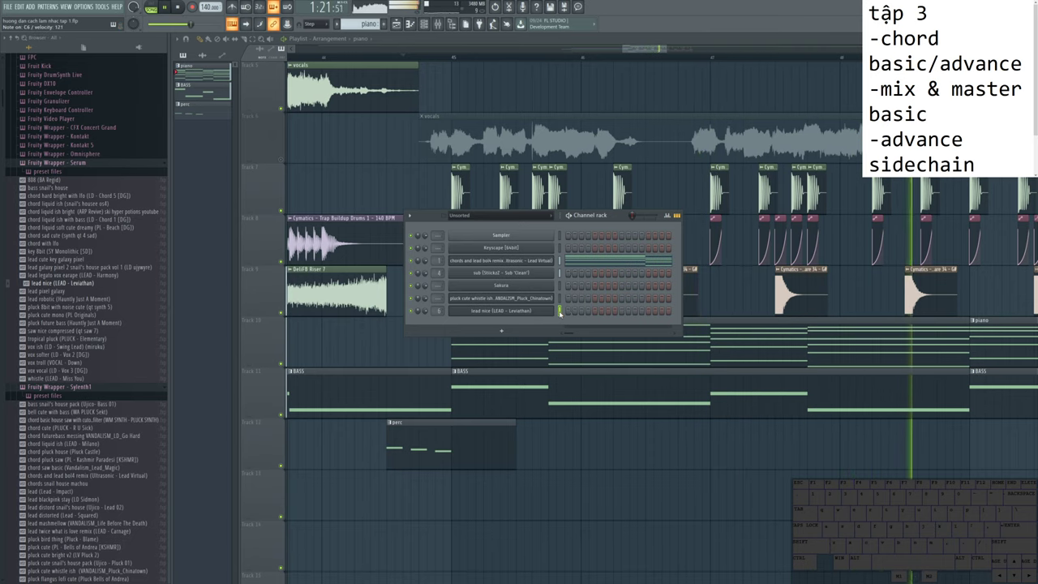
{"action": "key", "text": "alt+p"}
{"action": "key", "text": "alt+p"}
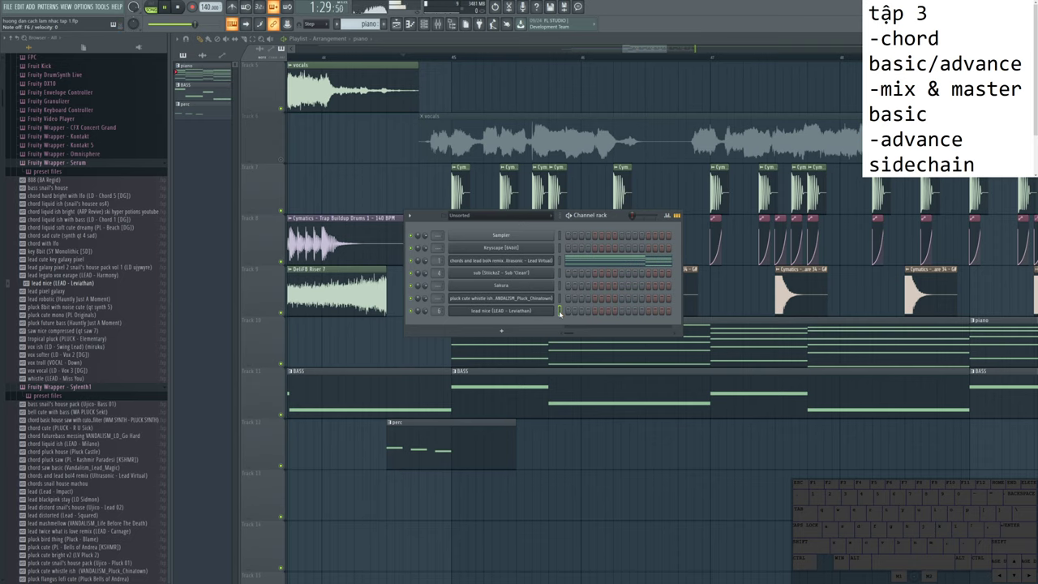
{"action": "key", "text": "space"}
{"action": "key", "text": "F6"}
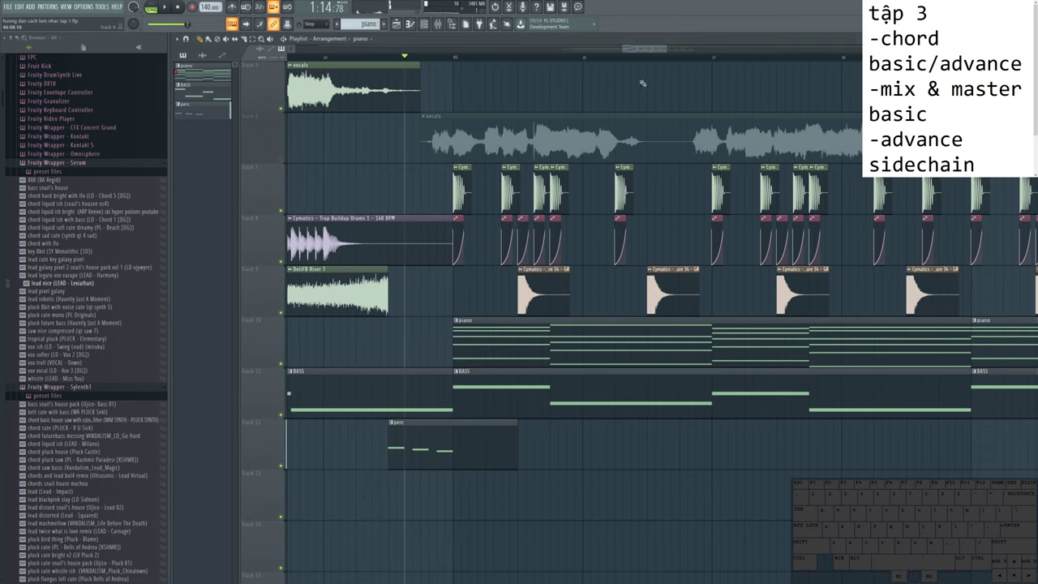
Step: Open the Leviathan lead synth, create a new pattern named lead and place it on track 13 where the drop starts
{"action": "scroll", "coordinate": [560, 244], "scroll_direction": "down", "scroll_amount": 2, "text": "ctrl"}
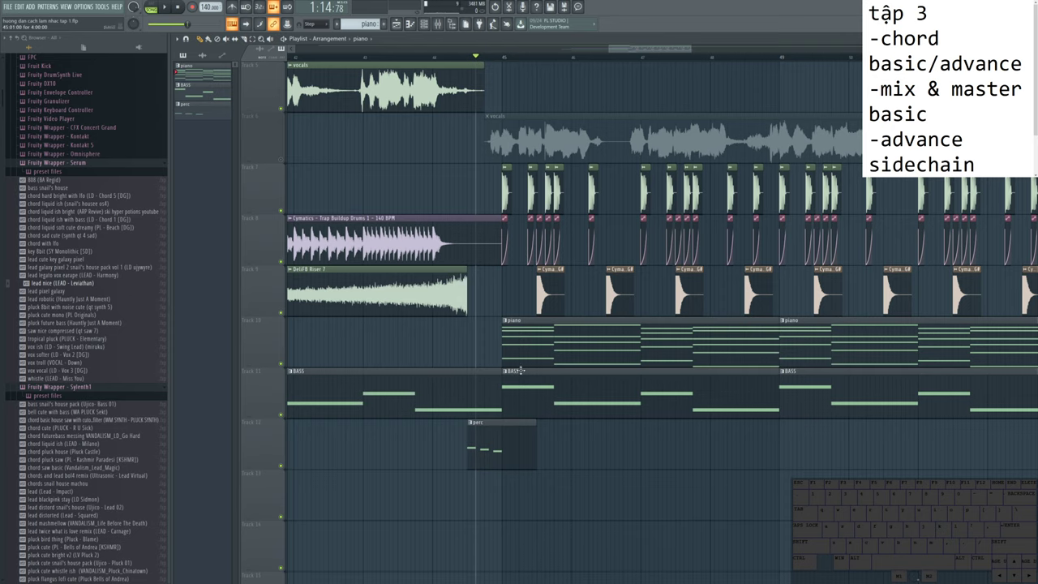
{"action": "scroll", "coordinate": [578, 484], "scroll_direction": "down", "scroll_amount": 3}
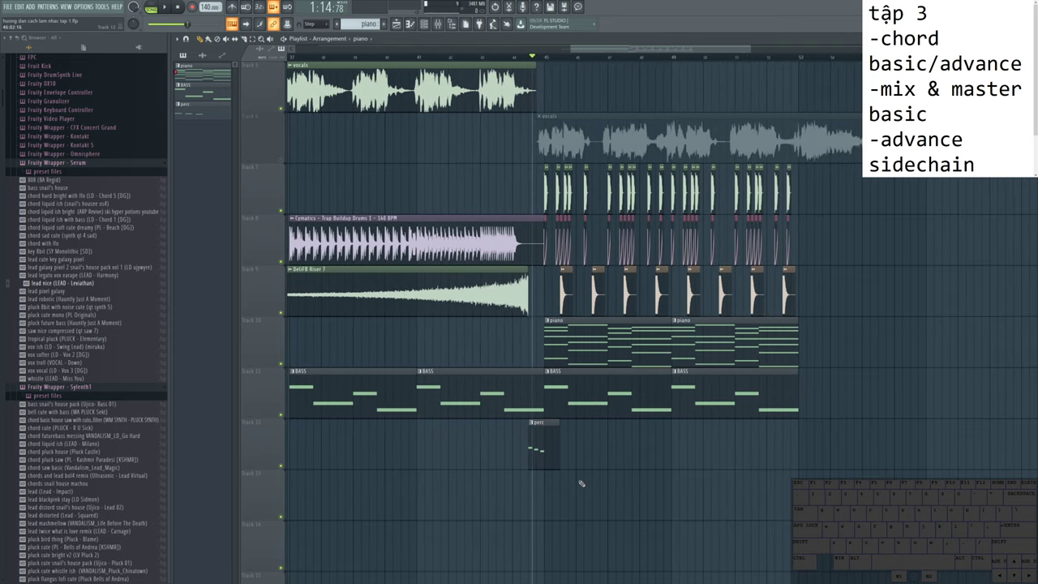
{"action": "key", "text": "F6"}
{"action": "key", "text": "F6"}
{"action": "key", "text": "F6"}
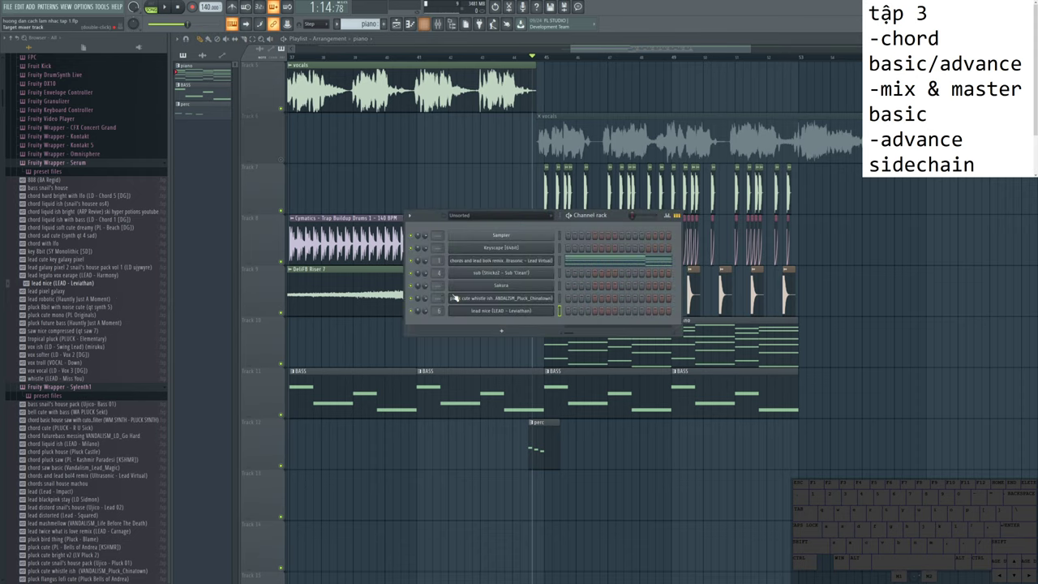
{"action": "left_click", "coordinate": [528, 312]}
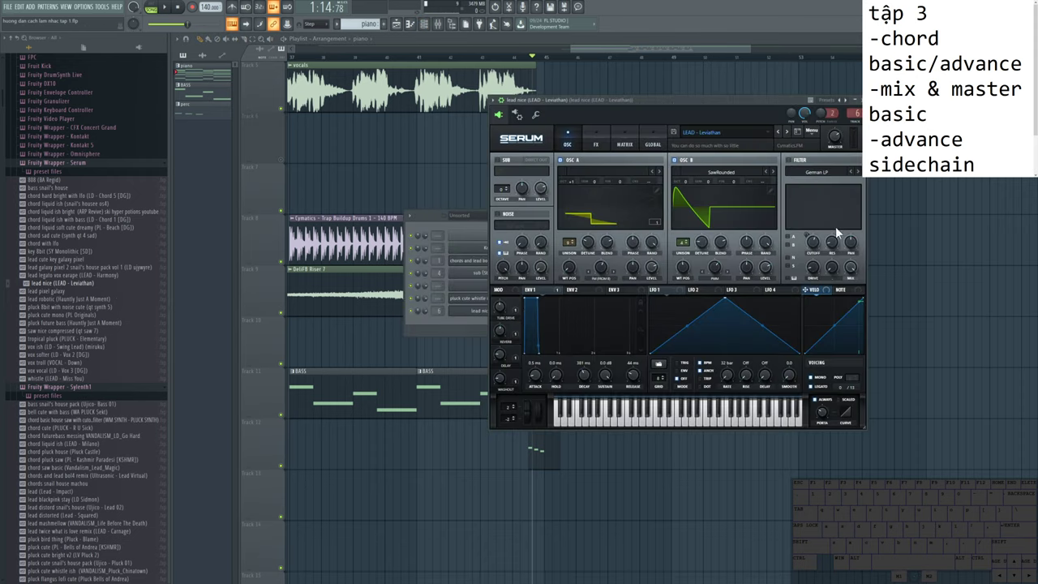
{"action": "left_click_drag", "start_coordinate": [702, 103], "coordinate": [820, 99]}
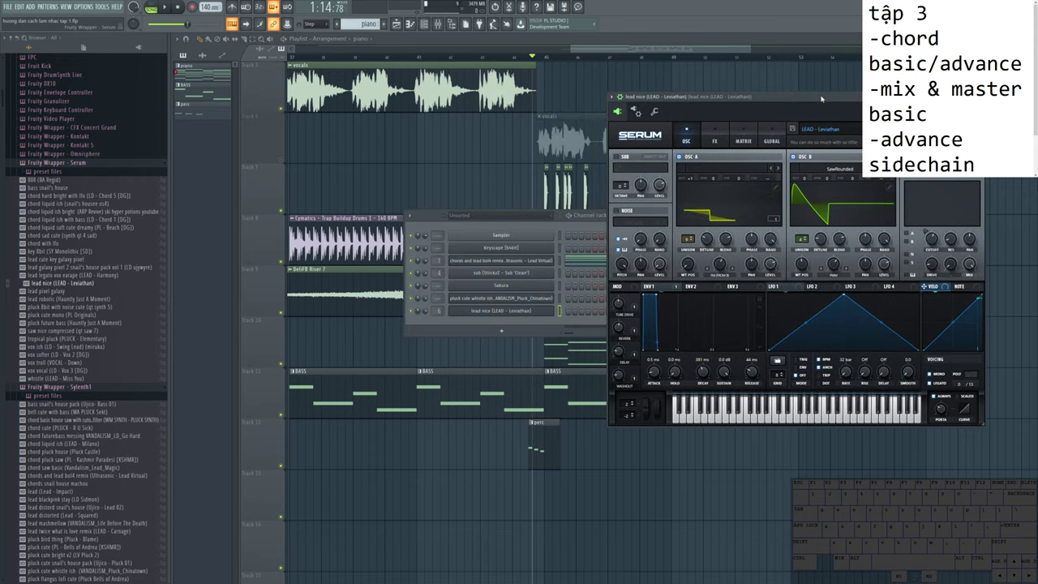
{"action": "left_click", "coordinate": [390, 27]}
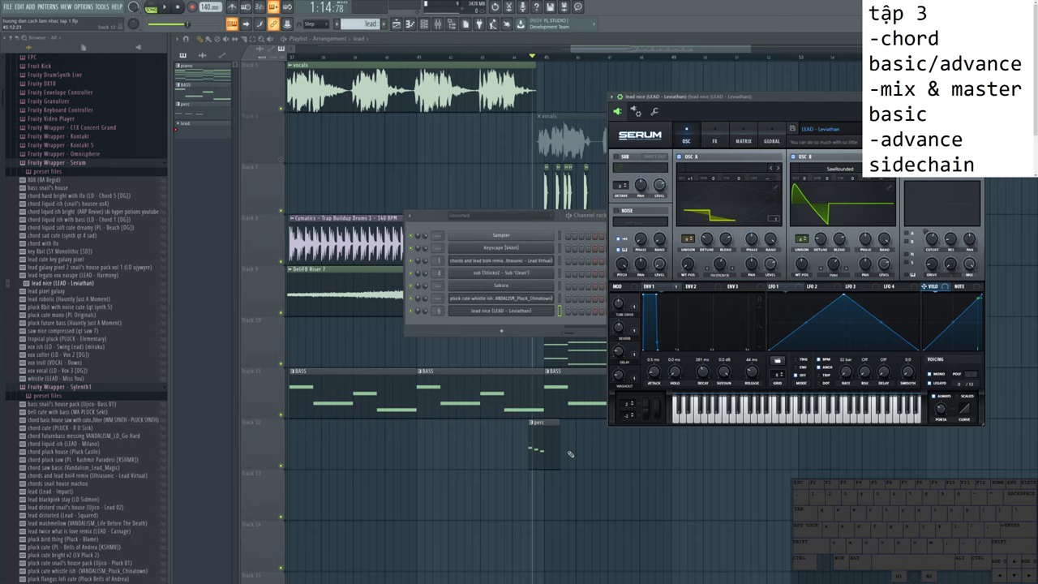
{"action": "left_click", "coordinate": [559, 499]}
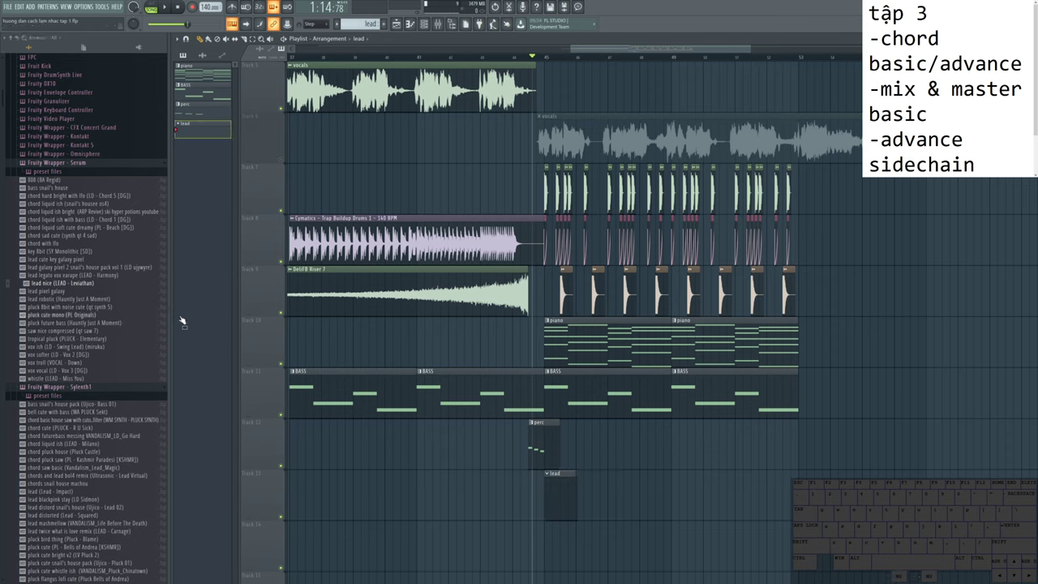
Step: Add OTT to the third effect slot of the Leviathan lead's mixer track while playing test notes
{"action": "key", "text": "F6"}
{"action": "left_click", "coordinate": [544, 313]}
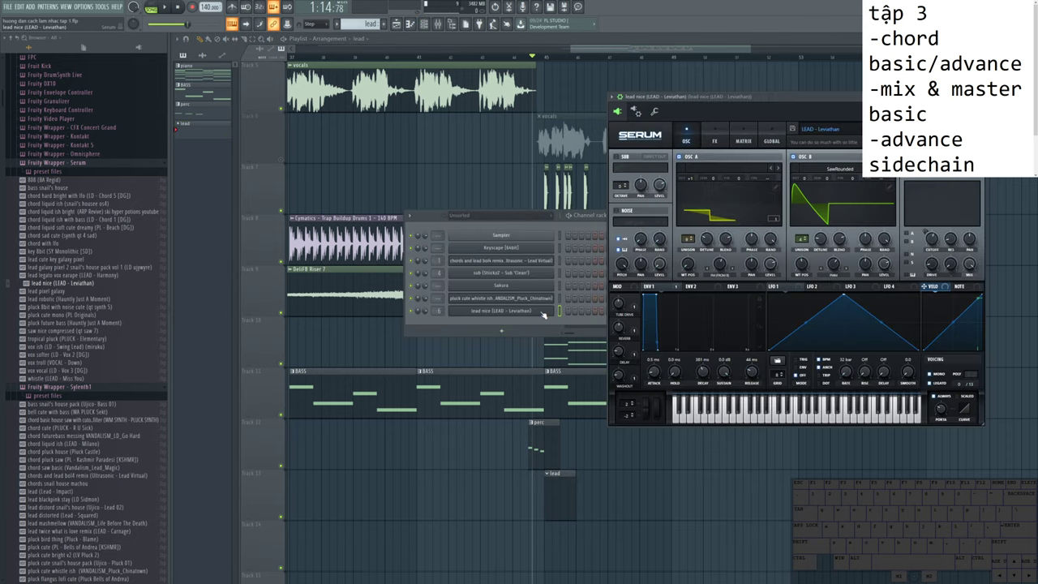
{"action": "key", "text": "F9"}
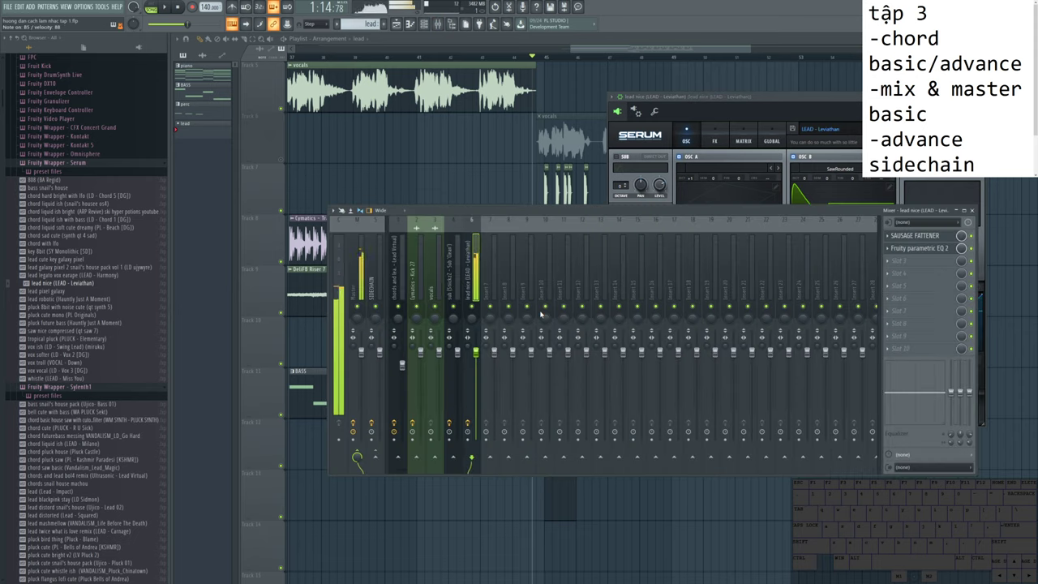
{"action": "left_click", "coordinate": [895, 259]}
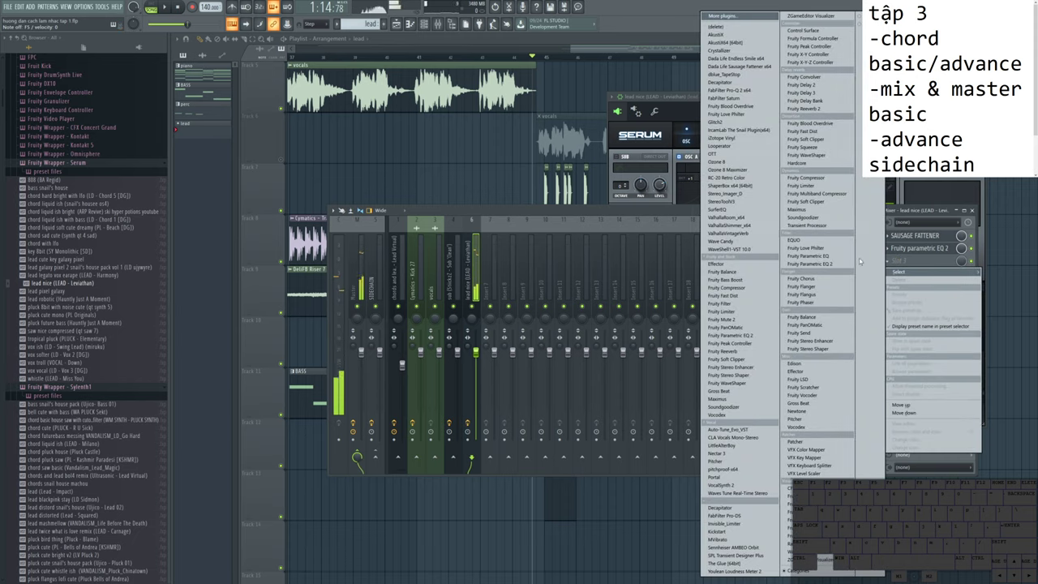
{"action": "left_click", "coordinate": [713, 154]}
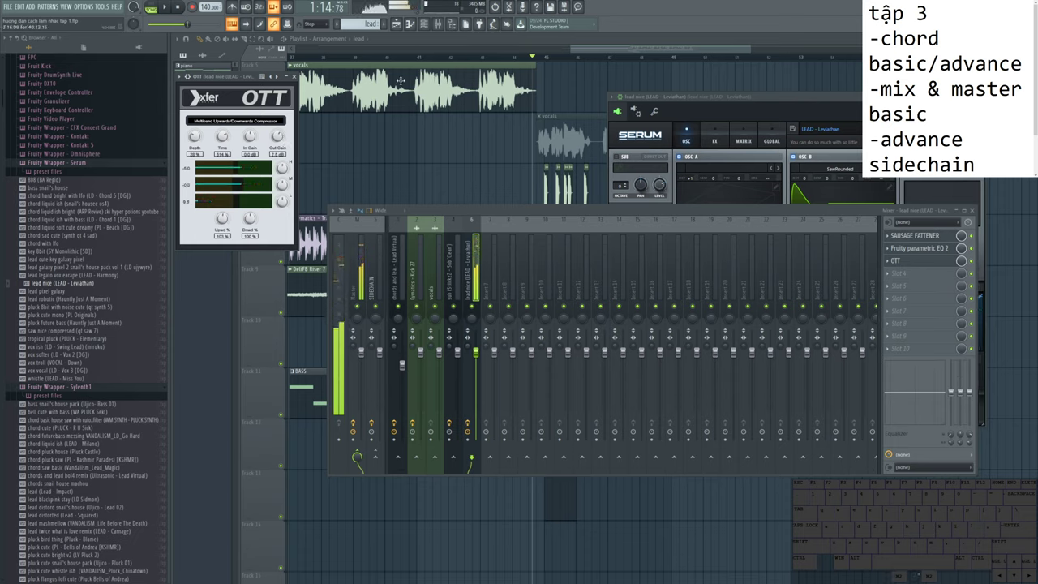
Step: Return to the playlist and listen to the buildup and drop from about bar 41 while playing the lead over it
{"action": "key", "text": "F12"}
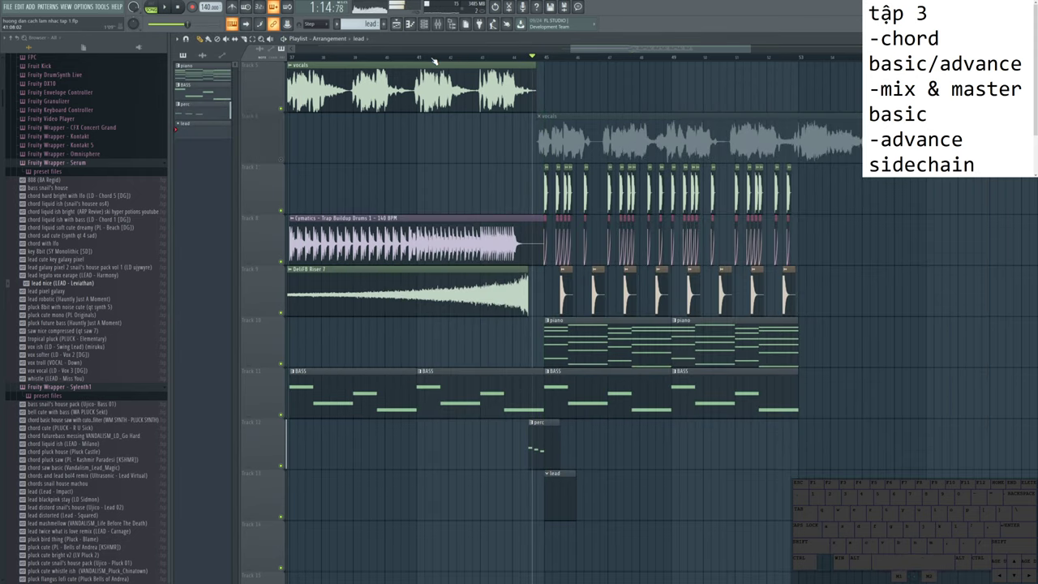
{"action": "left_click", "coordinate": [412, 57]}
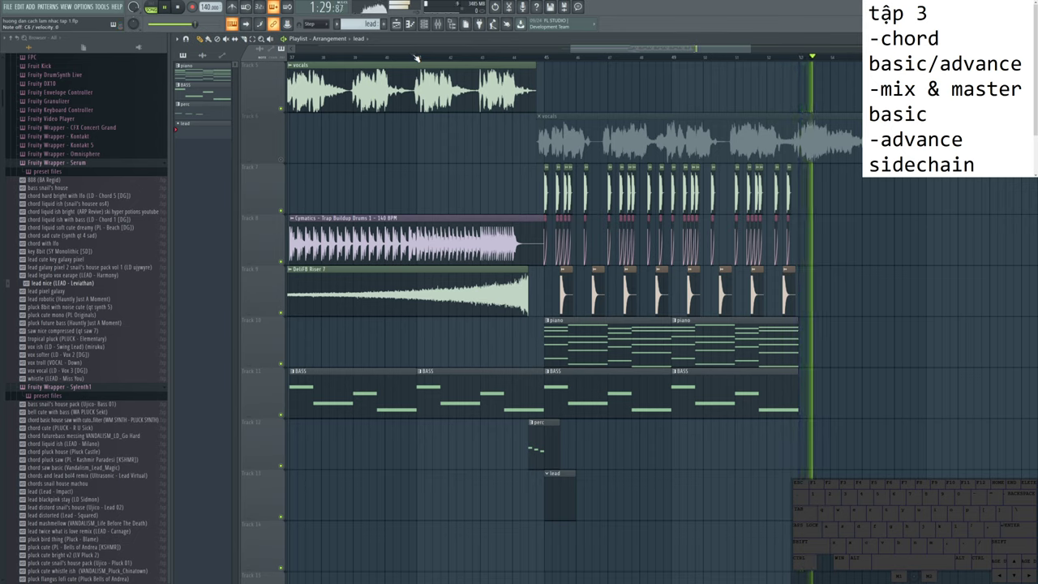
{"action": "key", "text": "space"}
Step: Duplicate all drum, piano and BASS clips of the drop and place the copies directly after the originals
{"action": "left_click_drag", "start_coordinate": [829, 396], "coordinate": [549, 196]}
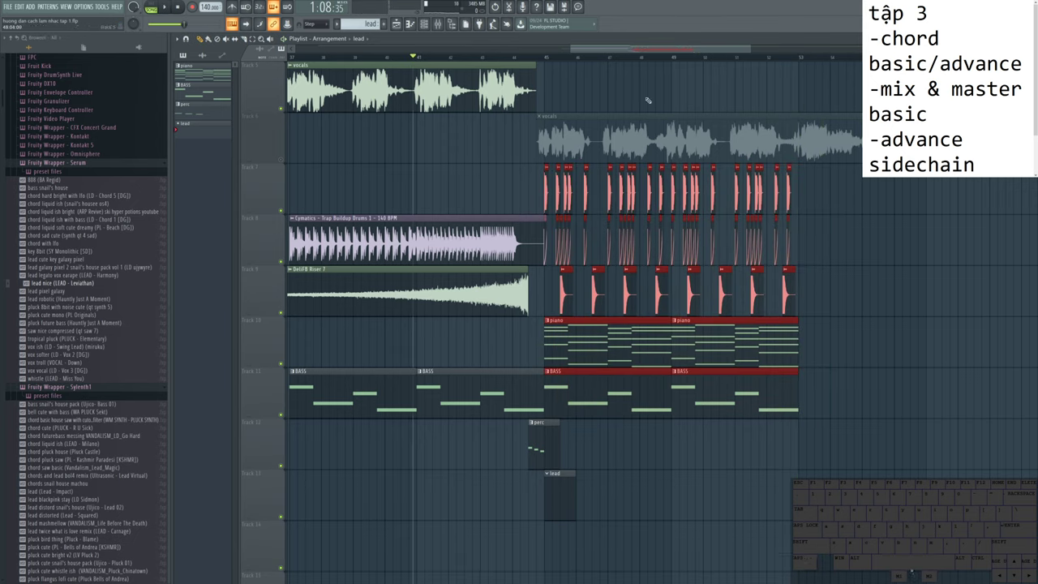
{"action": "key", "text": "ctrl+b"}
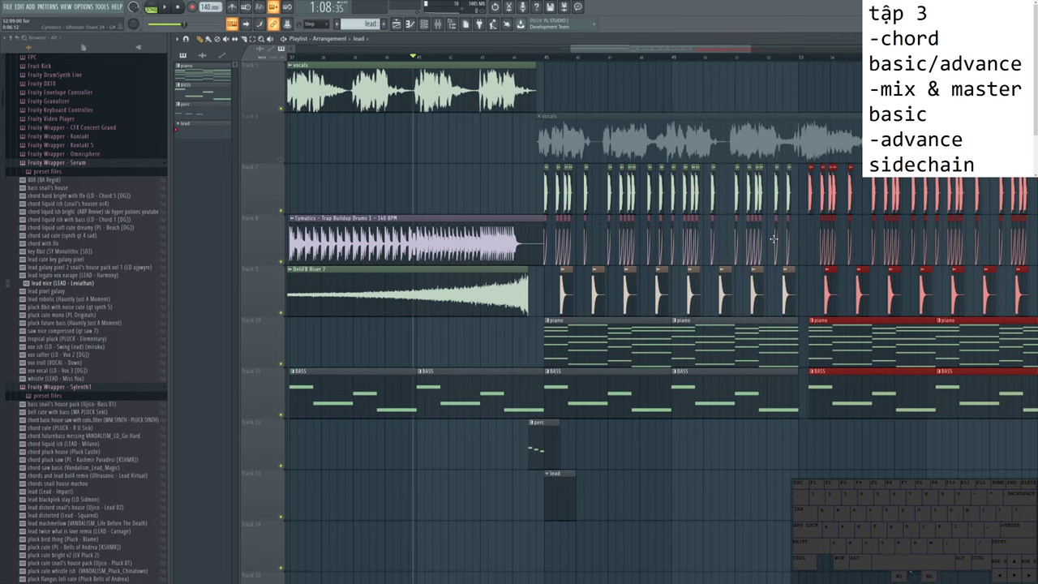
{"action": "scroll", "coordinate": [549, 95], "scroll_direction": "down", "scroll_amount": 2, "text": "ctrl"}
{"action": "scroll", "coordinate": [609, 83], "scroll_direction": "down", "scroll_amount": 3, "text": "ctrl"}
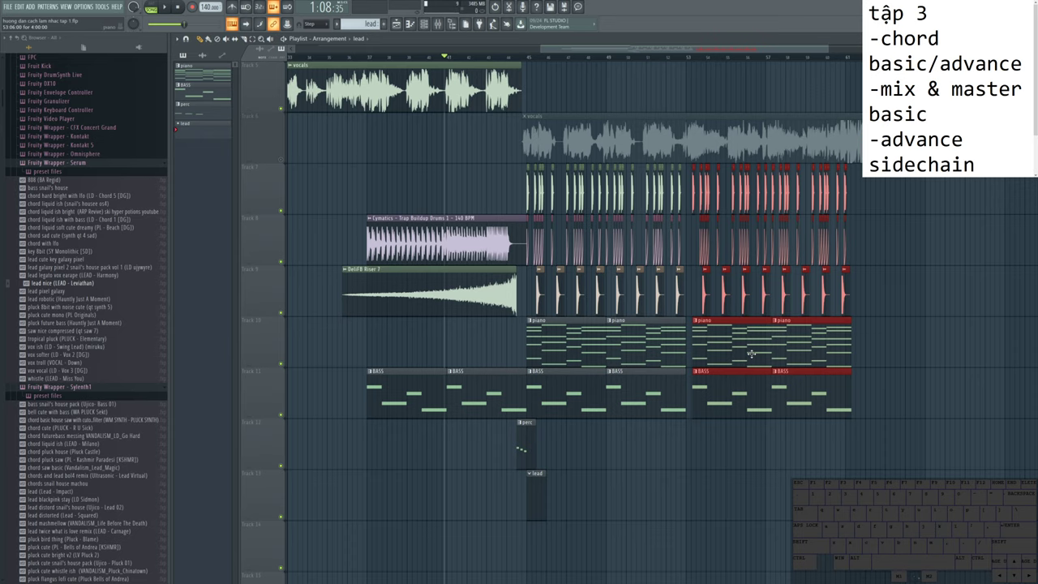
{"action": "scroll", "coordinate": [751, 354], "scroll_direction": "up", "scroll_amount": 4, "text": "ctrl"}
{"action": "scroll", "coordinate": [740, 267], "scroll_direction": "down", "scroll_amount": 2, "text": "ctrl"}
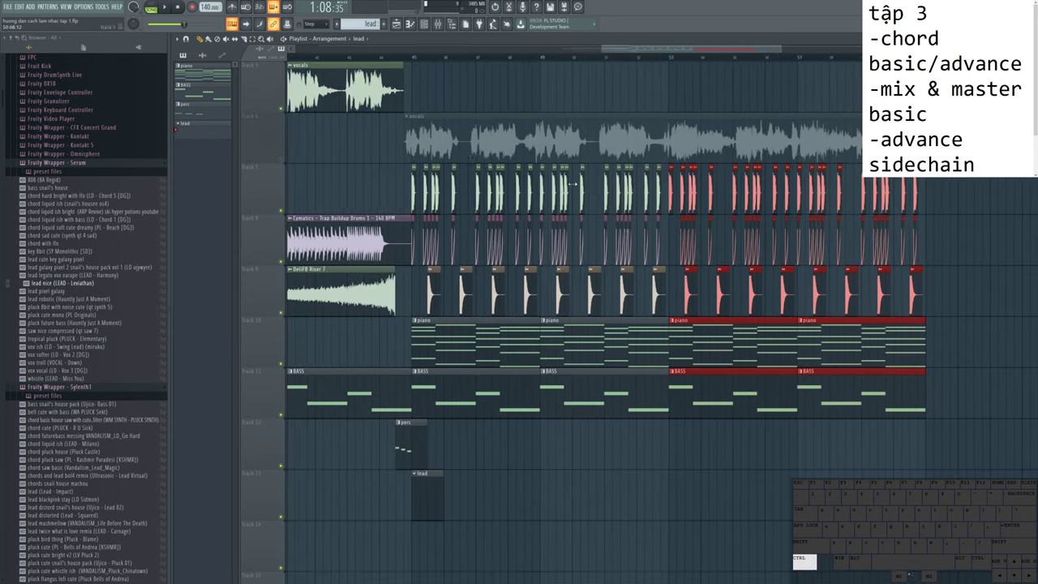
Step: Set the playhead shortly before the drop and open the piano roll of the Leviathan lead for the lead pattern
{"action": "key", "text": "F6"}
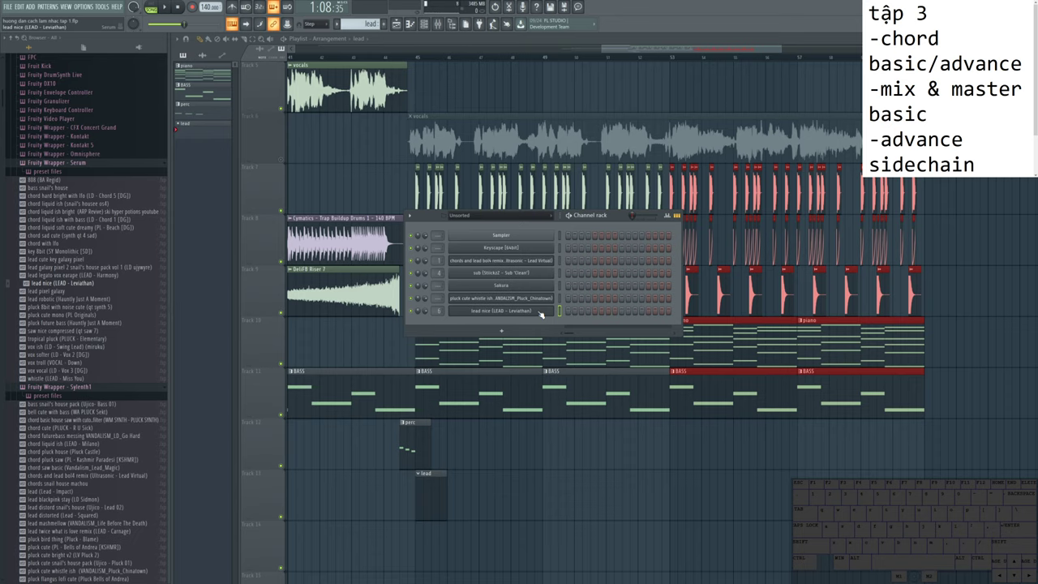
{"action": "left_click", "coordinate": [388, 60]}
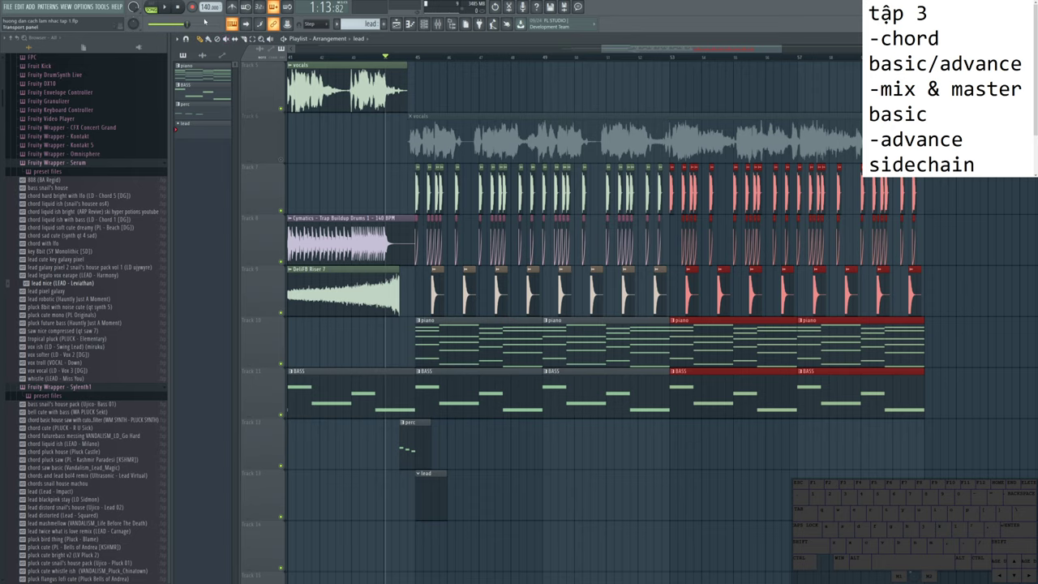
{"action": "double_click", "coordinate": [425, 493]}
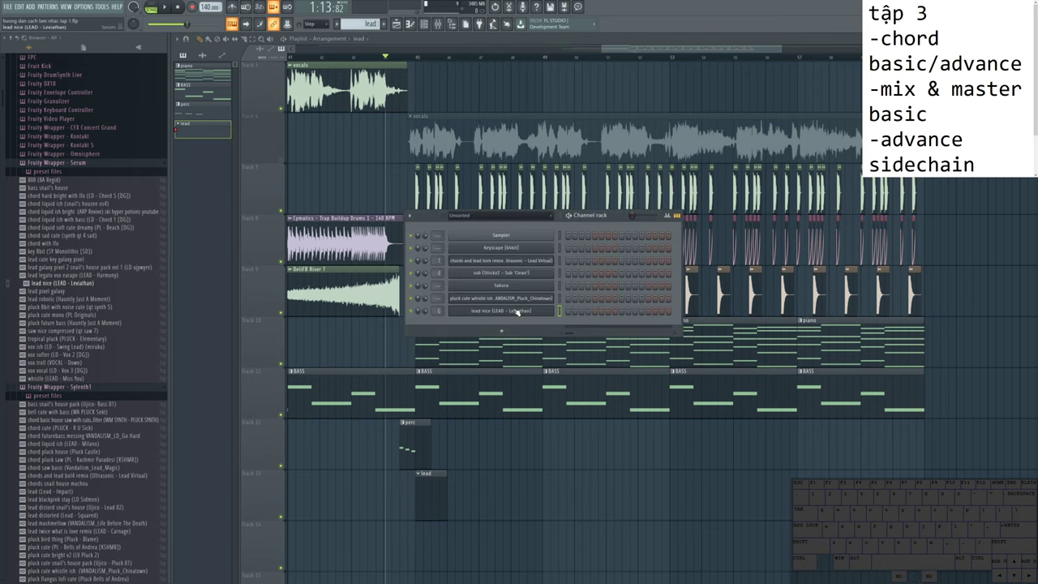
{"action": "right_click", "coordinate": [516, 311]}
{"action": "left_click", "coordinate": [571, 311]}
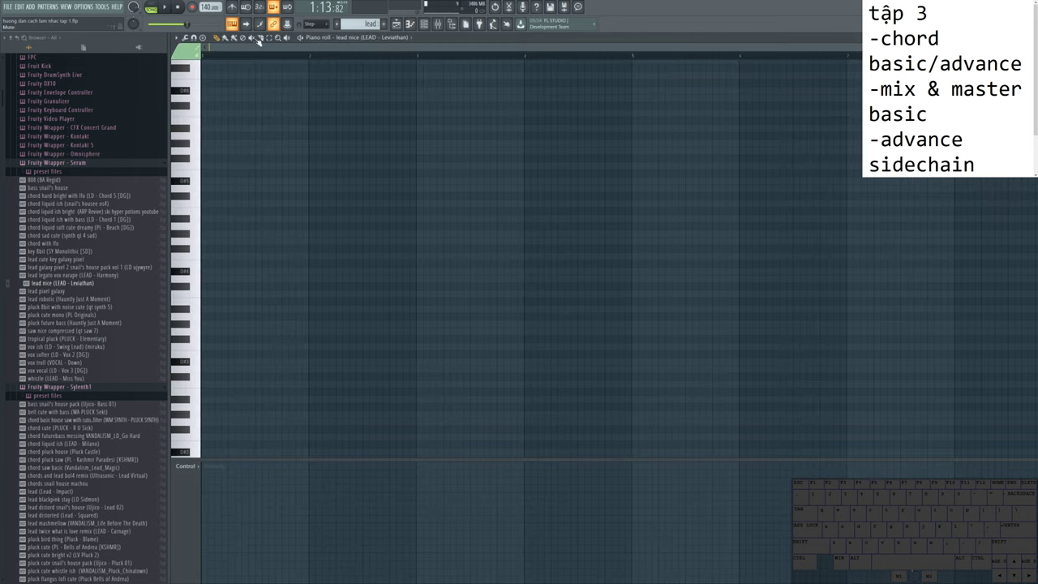
Step: Check the snap setting, arm recording and return to the playlist
{"action": "left_click", "coordinate": [316, 24]}
{"action": "left_click", "coordinate": [229, 99]}
{"action": "left_click", "coordinate": [192, 8]}
{"action": "left_click", "coordinate": [522, 337]}
{"action": "key", "text": "F5"}
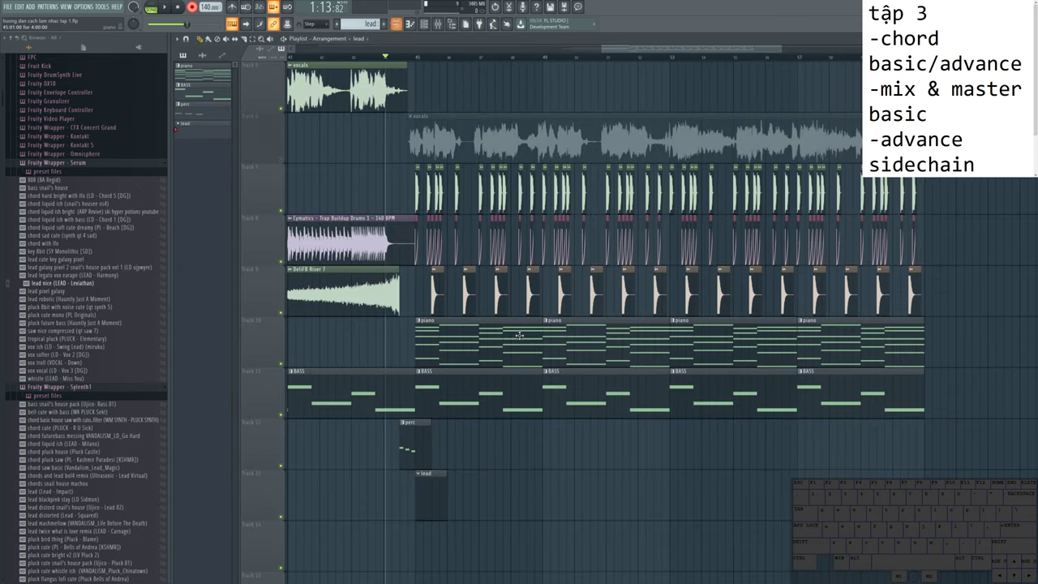
Step: Record a 16-bar lead melody into the lead pattern over the drop, discarding the short first take
{"action": "left_click", "coordinate": [371, 58]}
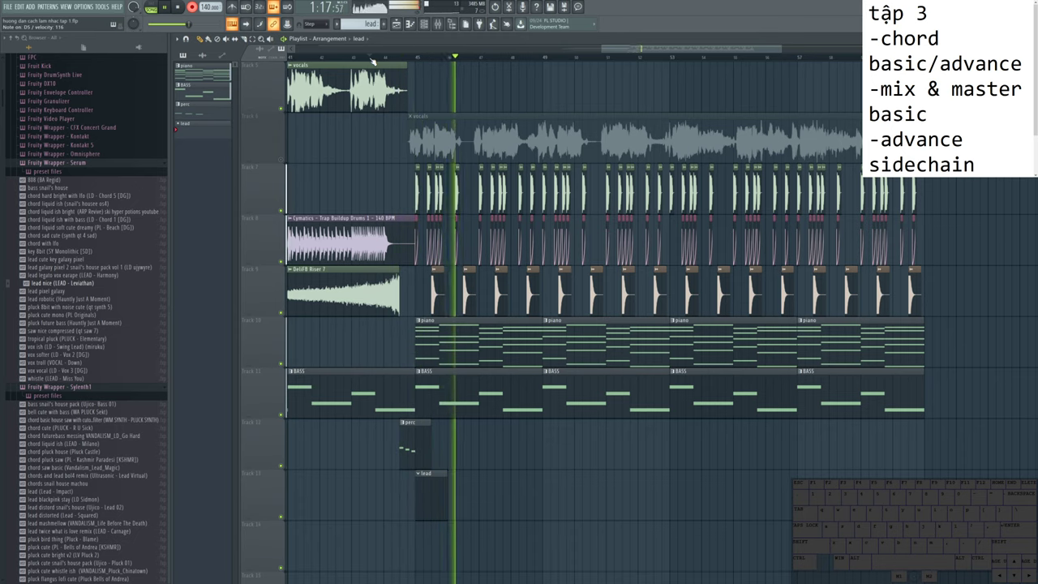
{"action": "key", "text": "space"}
{"action": "key", "text": "ctrl+z"}
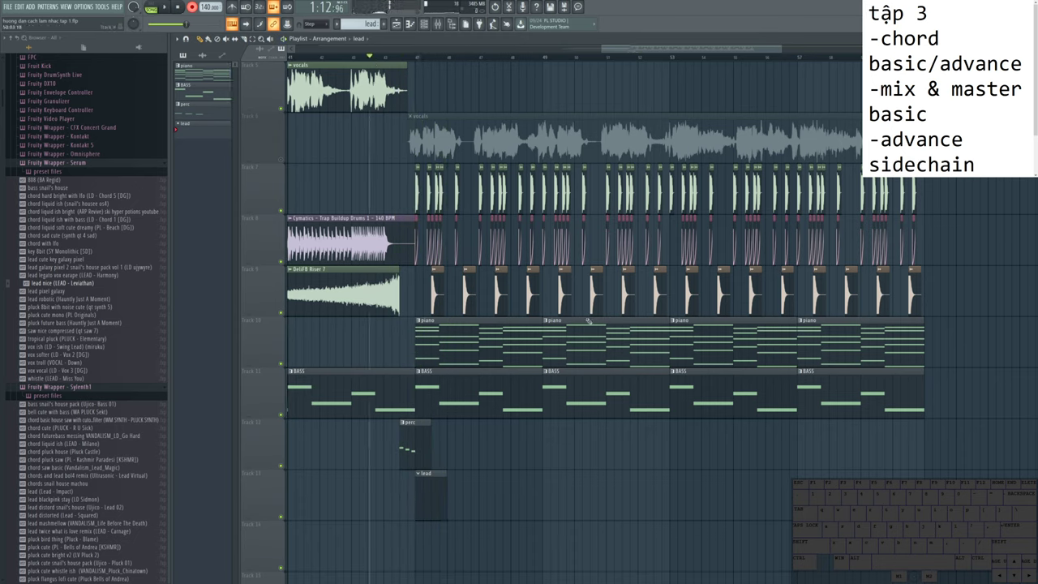
{"action": "key", "text": "space"}
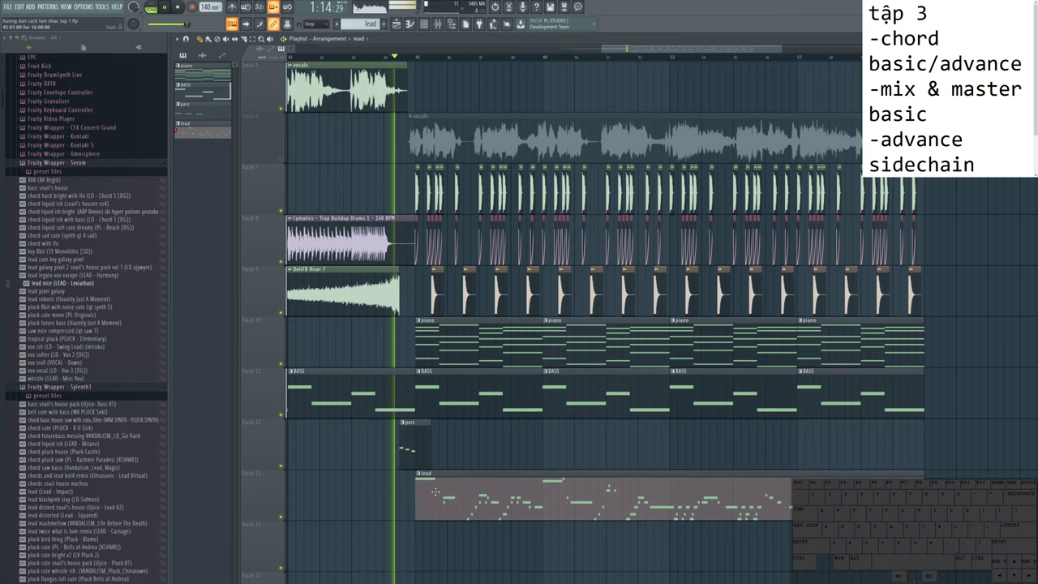
Step: Open the lead's piano roll and follow the recorded melody through playback, then inspect its first notes up close
{"action": "key", "text": "F7"}
{"action": "scroll", "coordinate": [486, 348], "scroll_direction": "up", "scroll_amount": 3}
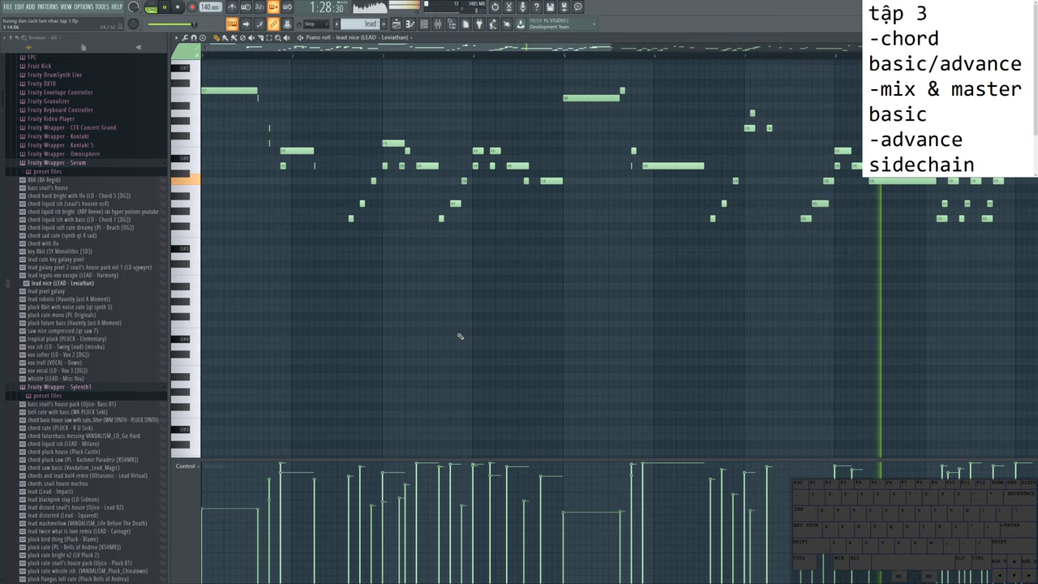
{"action": "scroll", "coordinate": [417, 347], "scroll_direction": "down", "scroll_amount": 3}
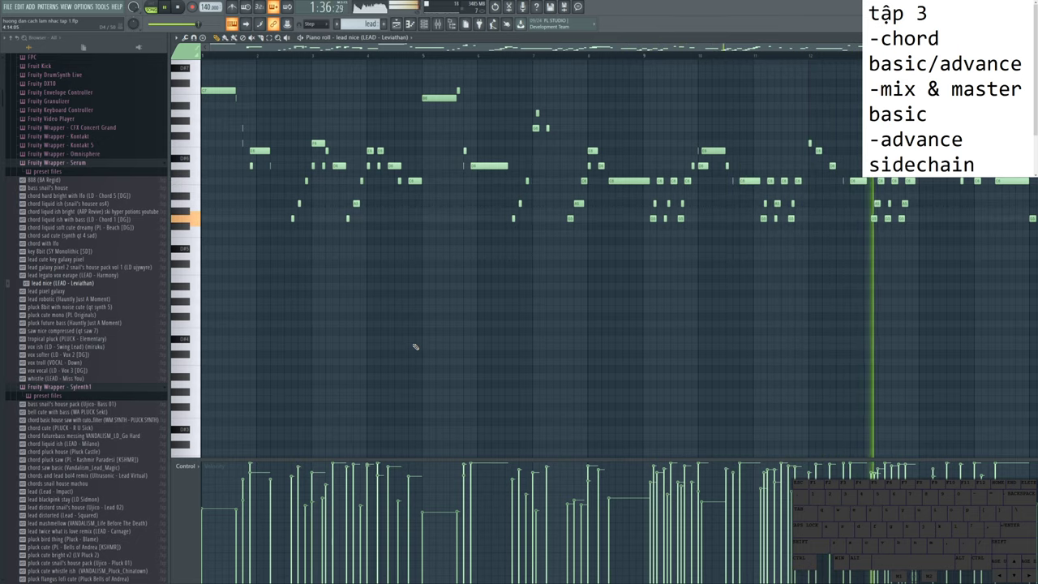
{"action": "scroll", "coordinate": [401, 354], "scroll_direction": "down", "scroll_amount": 2}
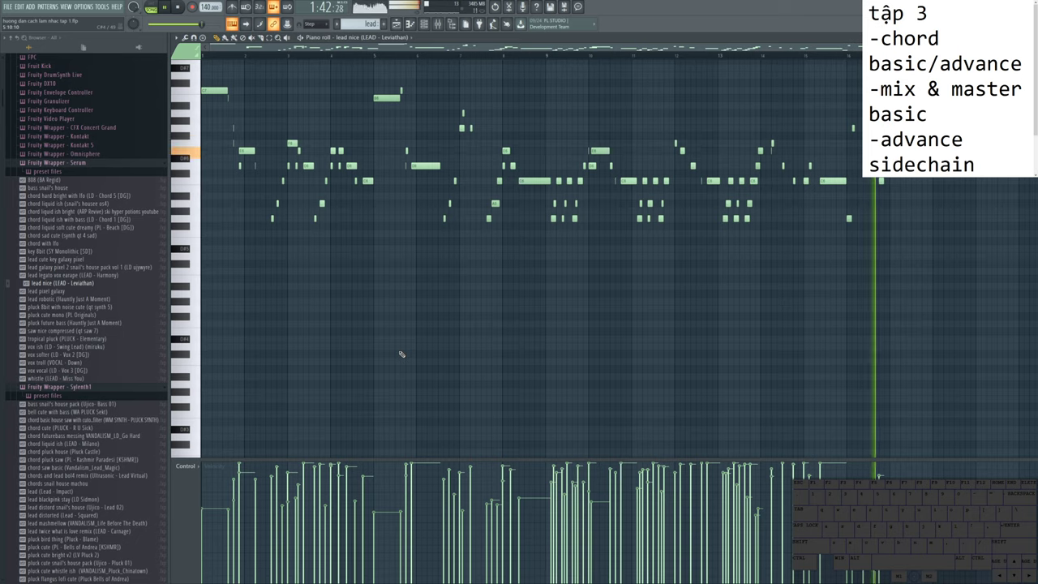
{"action": "scroll", "coordinate": [558, 351], "scroll_direction": "up", "scroll_amount": 4}
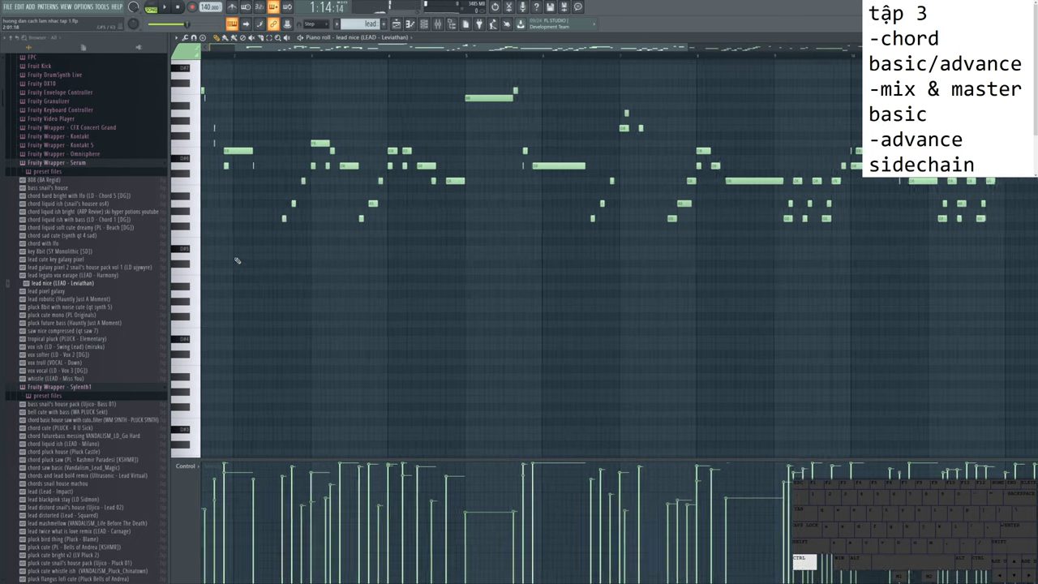
{"action": "scroll", "coordinate": [255, 135], "scroll_direction": "up", "scroll_amount": 5}
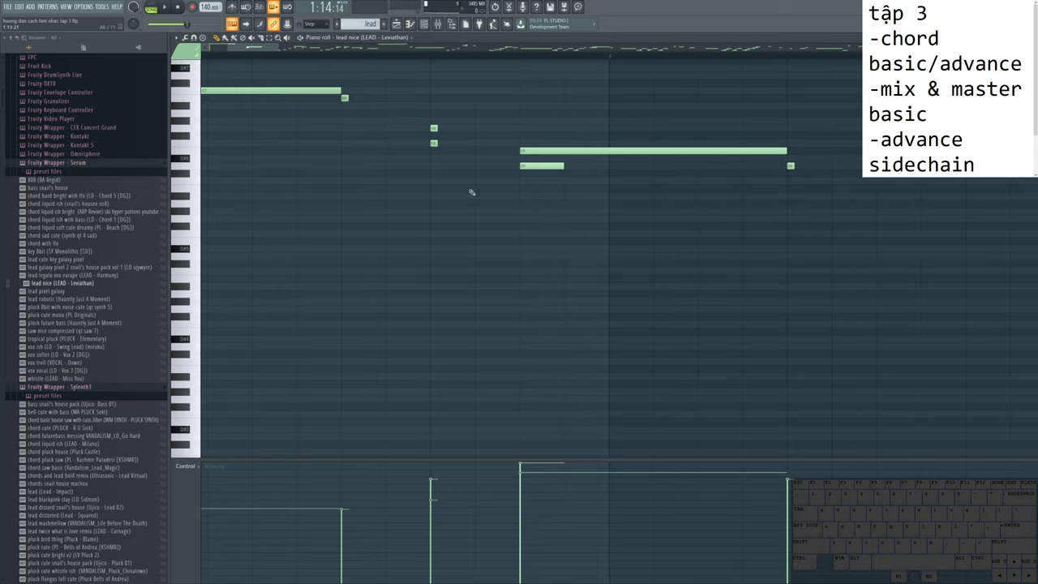
Step: Review the available snap resolutions and compare them with the timing of the first recorded lead notes
{"action": "left_click", "coordinate": [316, 25]}
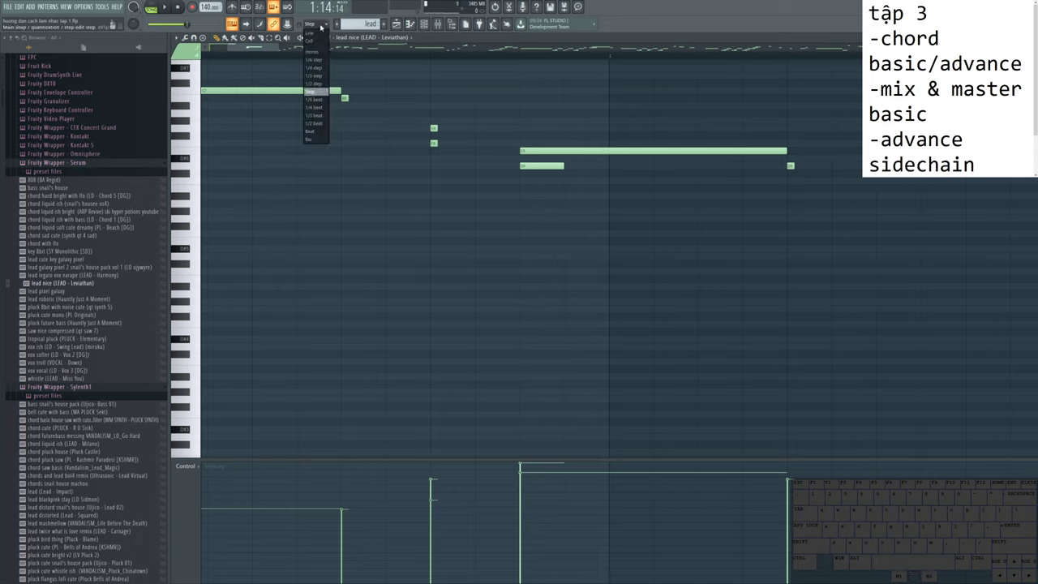
{"action": "left_click", "coordinate": [320, 26]}
{"action": "left_click", "coordinate": [321, 25]}
{"action": "left_click", "coordinate": [322, 25]}
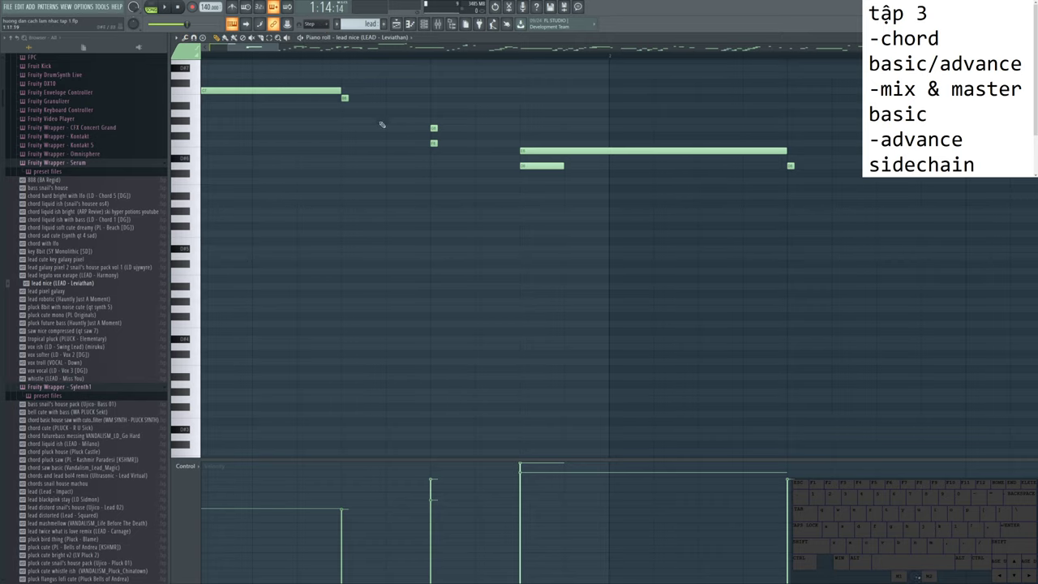
{"action": "scroll", "coordinate": [520, 170], "scroll_direction": "down", "scroll_amount": 2}
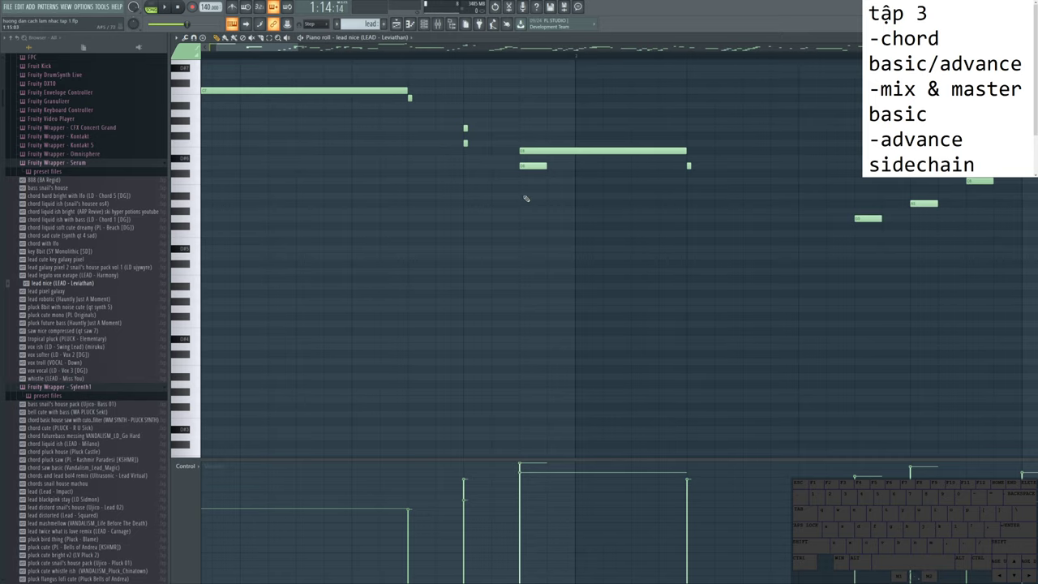
{"action": "scroll", "coordinate": [491, 169], "scroll_direction": "up", "scroll_amount": 2}
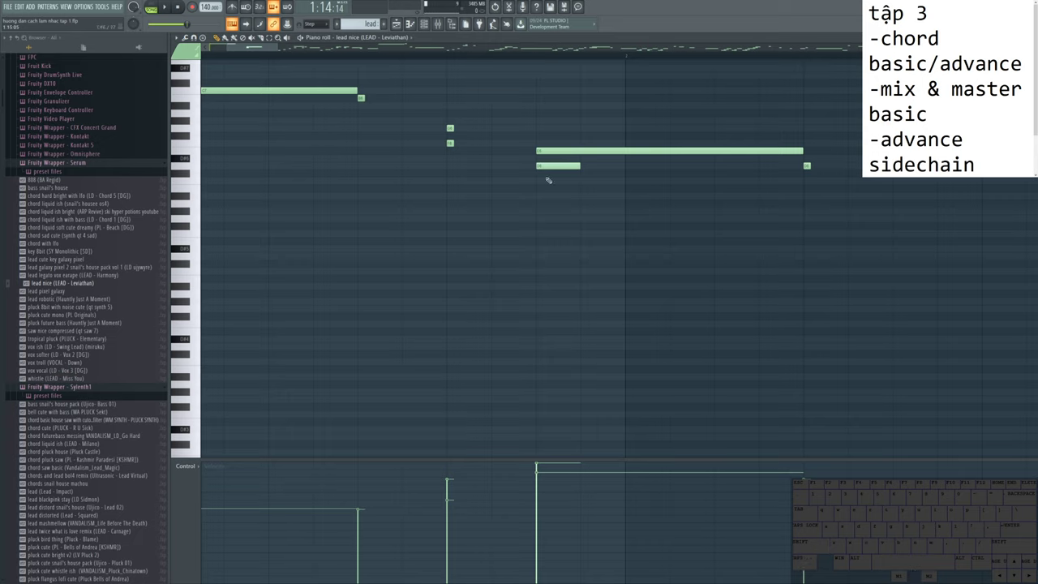
{"action": "key", "text": "ctrl"}
{"action": "left_click", "coordinate": [312, 23]}
{"action": "left_click", "coordinate": [313, 24]}
{"action": "left_click", "coordinate": [313, 24]}
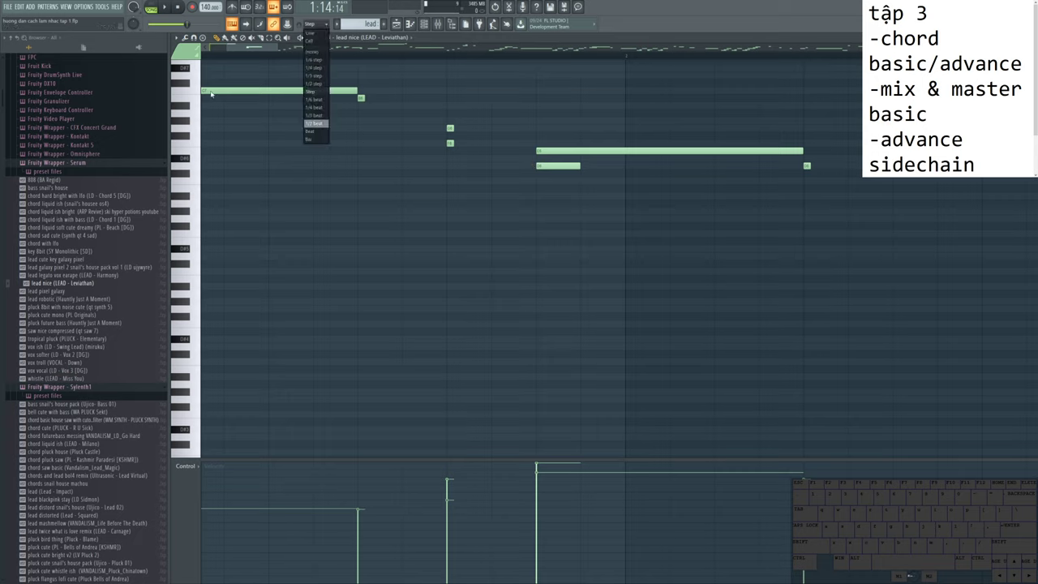
Step: Examine and select the two lead notes that start together just before bar 2, then return to the playlist
{"action": "scroll", "coordinate": [543, 140], "scroll_direction": "right", "scroll_amount": 3}
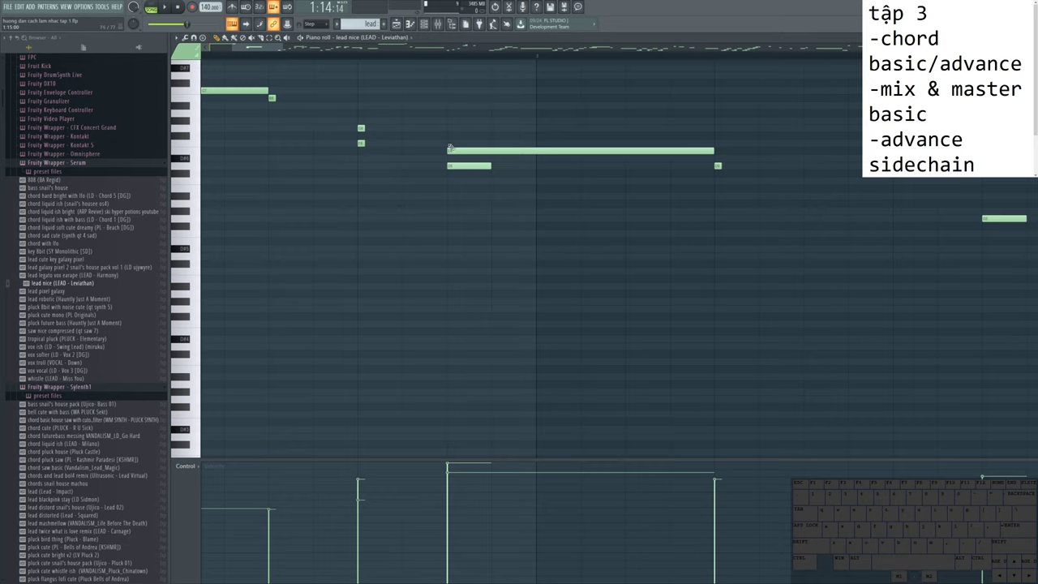
{"action": "scroll", "coordinate": [450, 145], "scroll_direction": "down", "scroll_amount": 4}
{"action": "scroll", "coordinate": [469, 146], "scroll_direction": "up", "scroll_amount": 3}
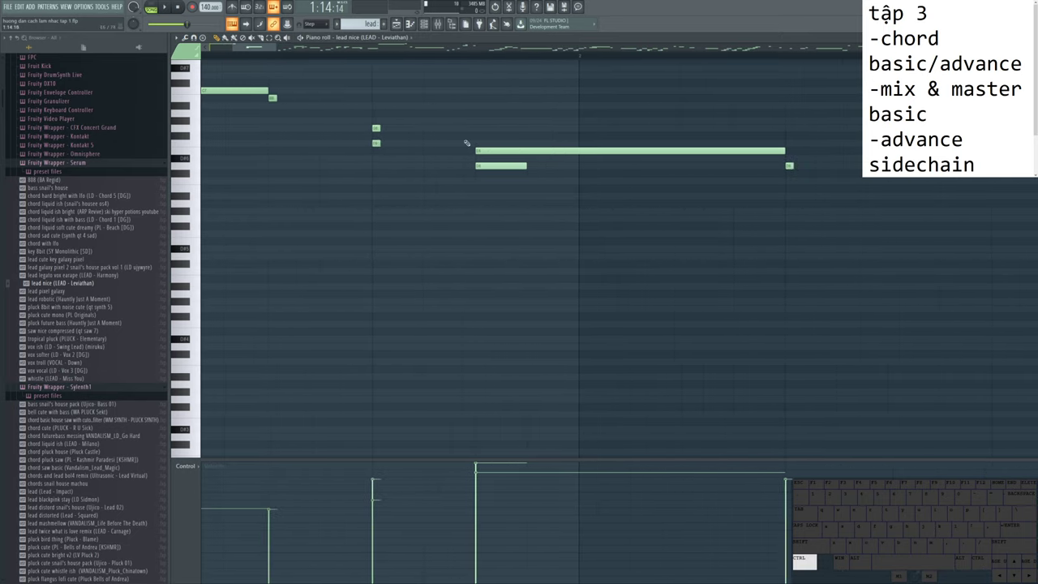
{"action": "left_click_drag", "start_coordinate": [465, 127], "coordinate": [521, 217]}
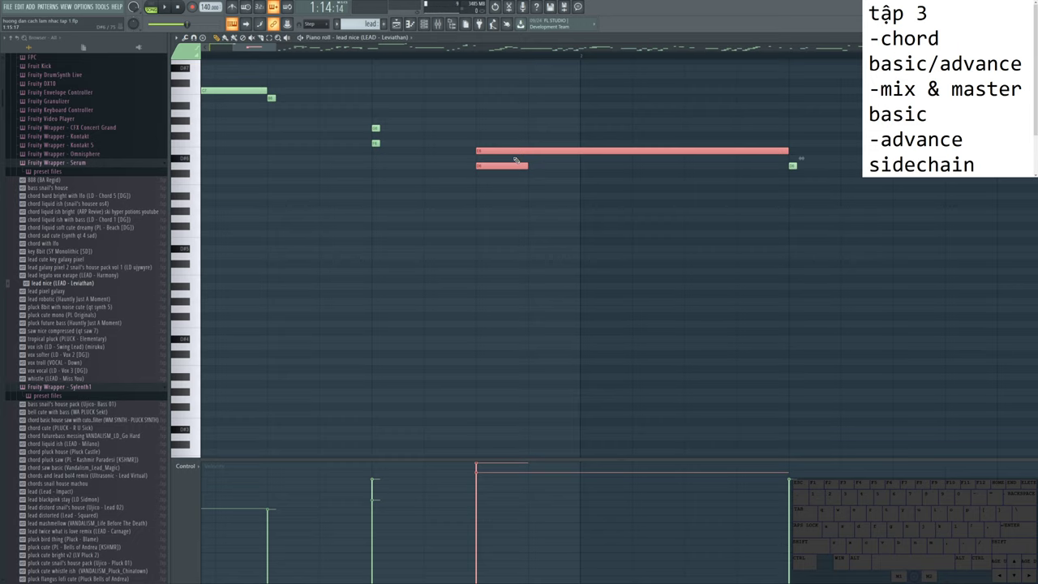
{"action": "key", "text": "F5"}
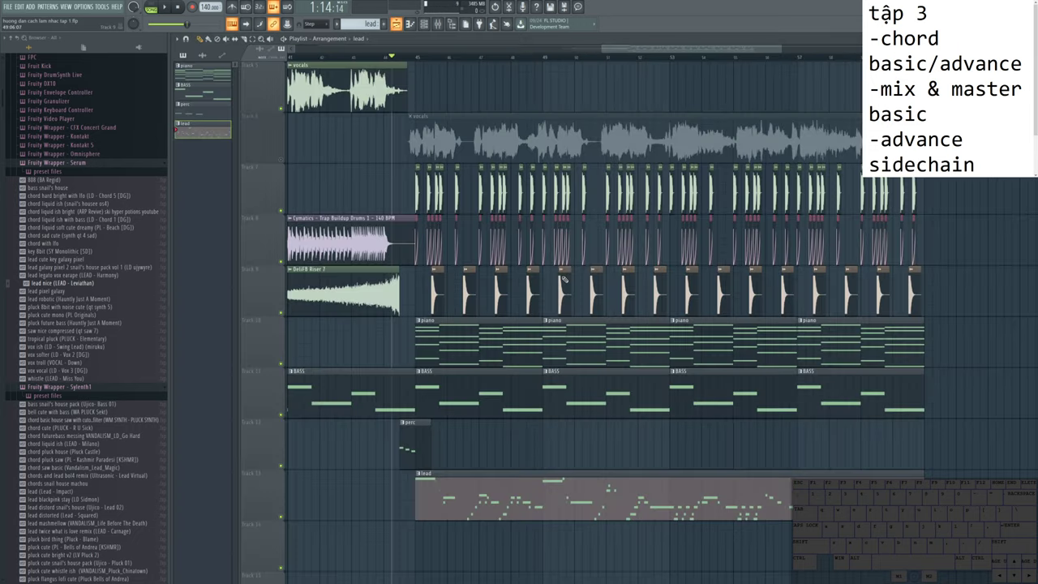
{"action": "scroll", "coordinate": [590, 397], "scroll_direction": "up", "scroll_amount": 2}
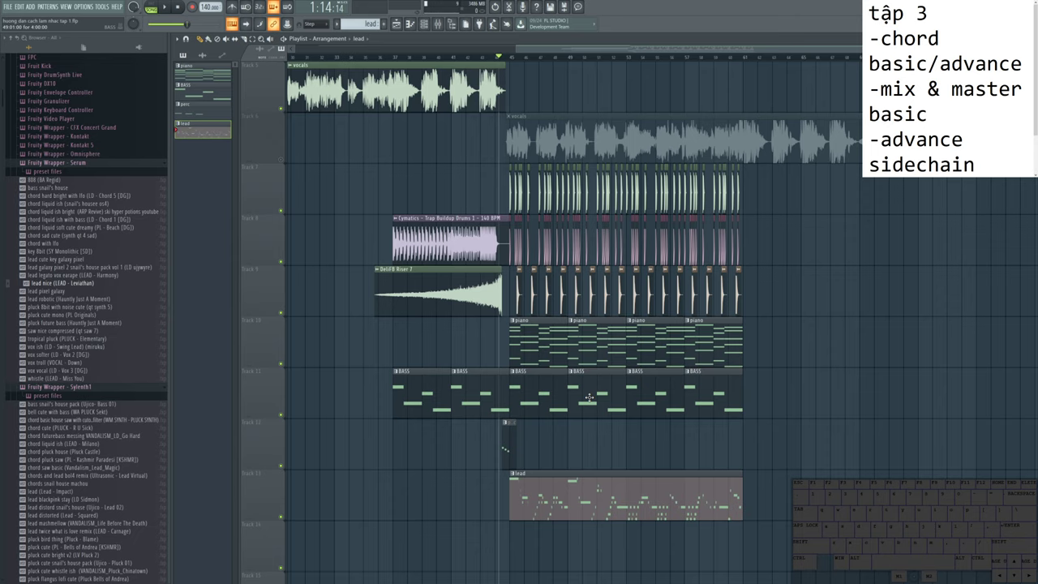